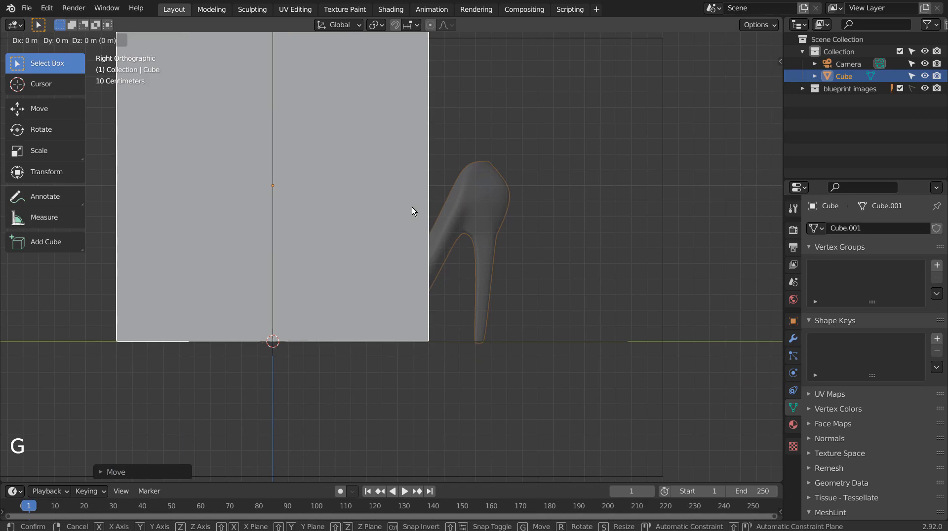
Step: Move the cube 1 m along the Y axis and set its origin to the 3D cursor
{"action": "type", "text": "y1"}
{"action": "key", "text": "Return"}
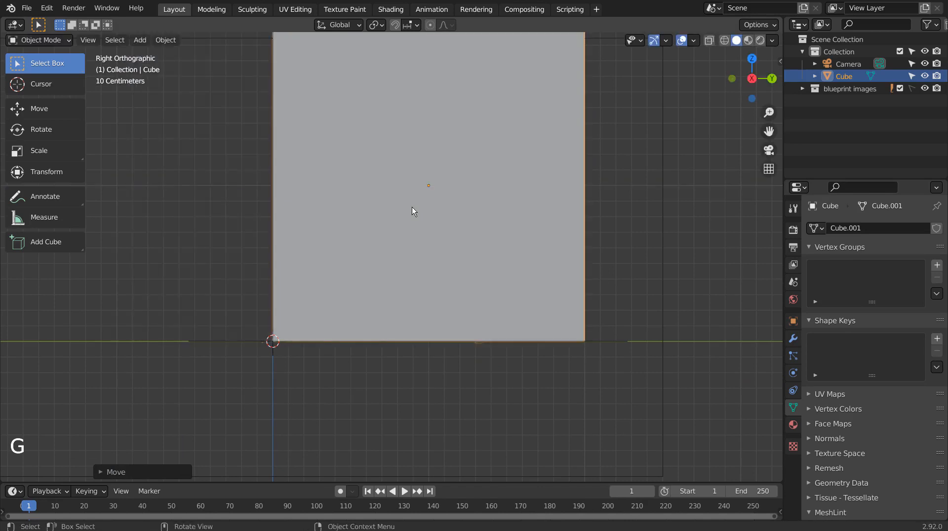
{"action": "left_click", "coordinate": [166, 40]}
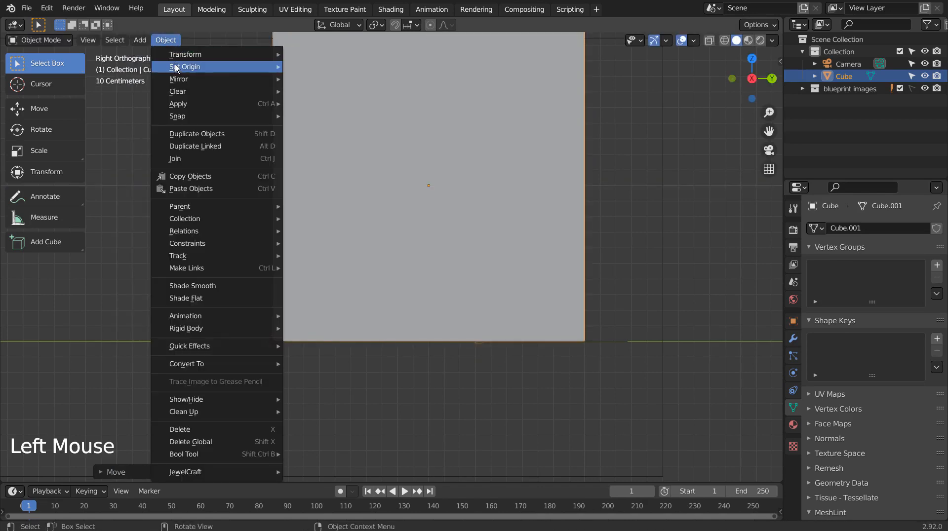
{"action": "mouse_move", "coordinate": [187, 66]}
{"action": "left_click", "coordinate": [340, 93]}
Step: Scale the cube down to about the height of the shoe's toe and prepare it for face editing in wireframe
{"action": "key", "text": "s"}
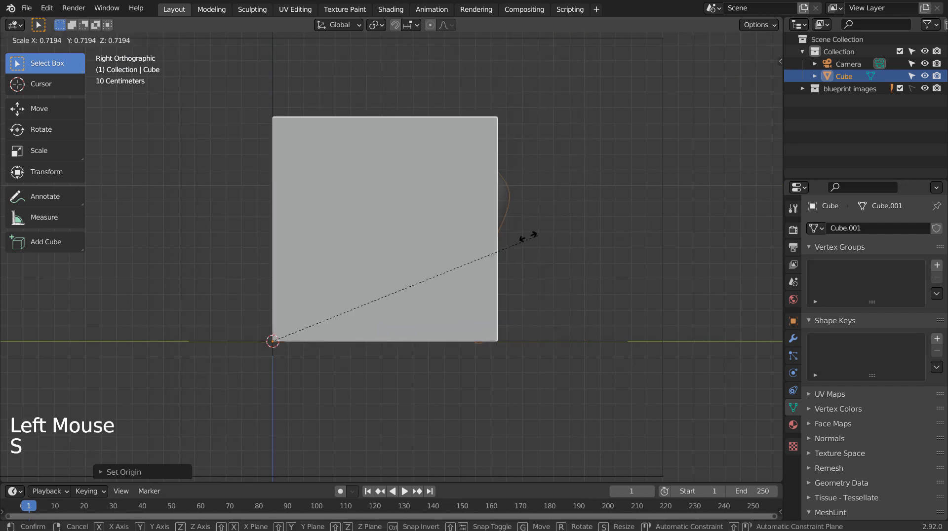
{"action": "left_click", "coordinate": [324, 318]}
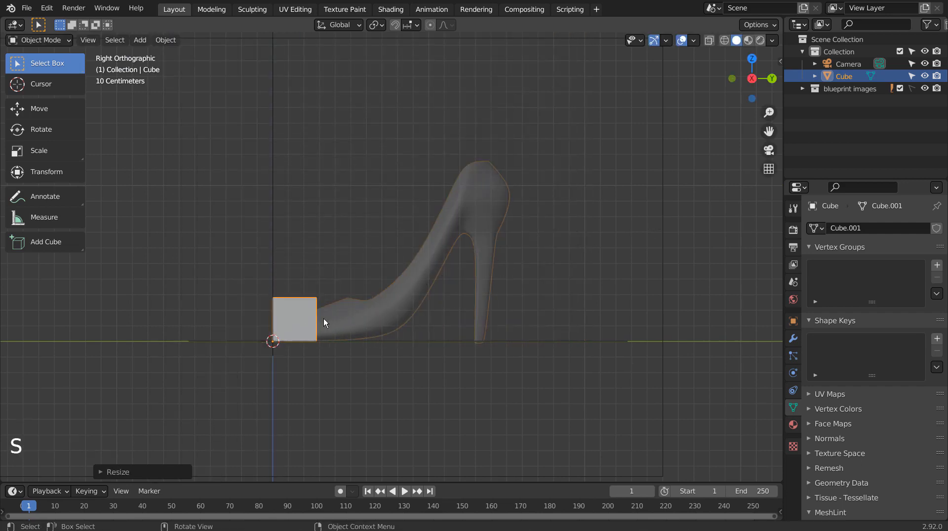
{"action": "key", "text": "shift+z"}
{"action": "key", "text": "3"}
{"action": "key", "text": "Tab"}
{"action": "key", "text": "3"}
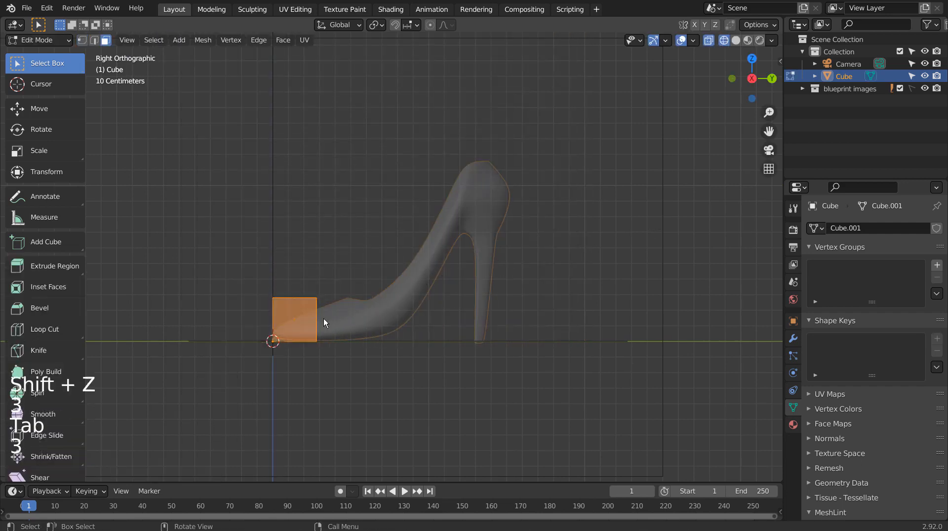
Step: Move the cube's rear face about 1.25 m along Y so the box reaches the back of the heel
{"action": "left_click", "coordinate": [320, 319]}
{"action": "key", "text": "g"}
{"action": "key", "text": "y"}
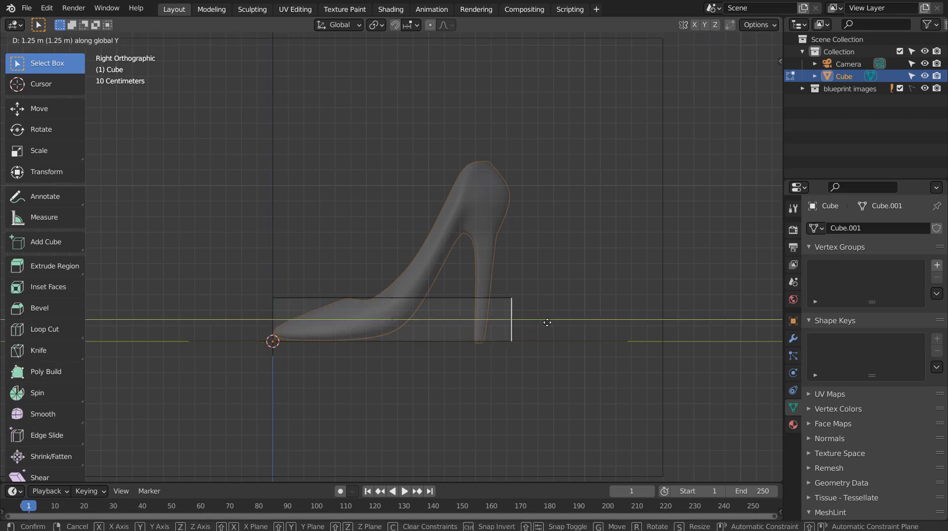
{"action": "left_click", "coordinate": [547, 322]}
Step: Add 10 evenly spaced vertical loop cuts along the length of the box
{"action": "key", "text": "ctrl+r"}
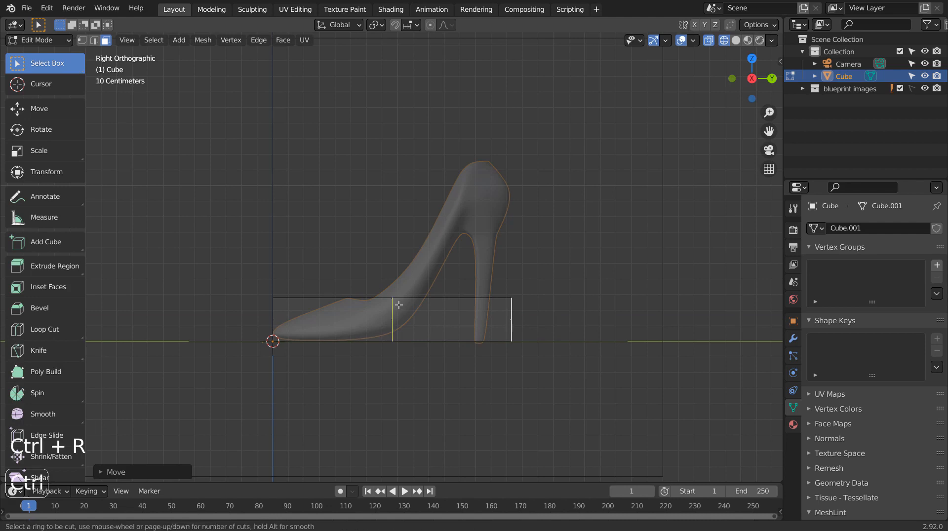
{"action": "left_click", "coordinate": [397, 303]}
{"action": "right_click", "coordinate": [396, 304]}
{"action": "left_click", "coordinate": [129, 472]}
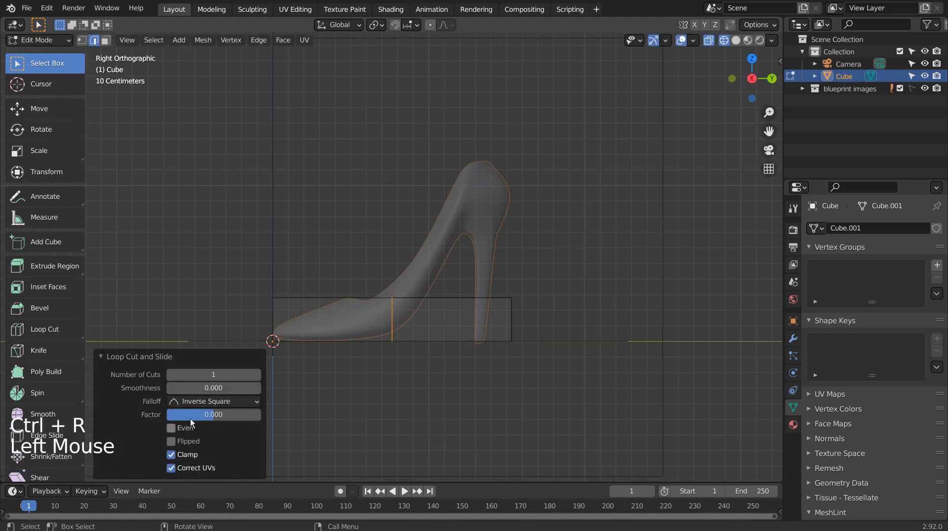
{"action": "double_click", "coordinate": [217, 375]}
{"action": "type", "text": "10"}
{"action": "key", "text": "Return"}
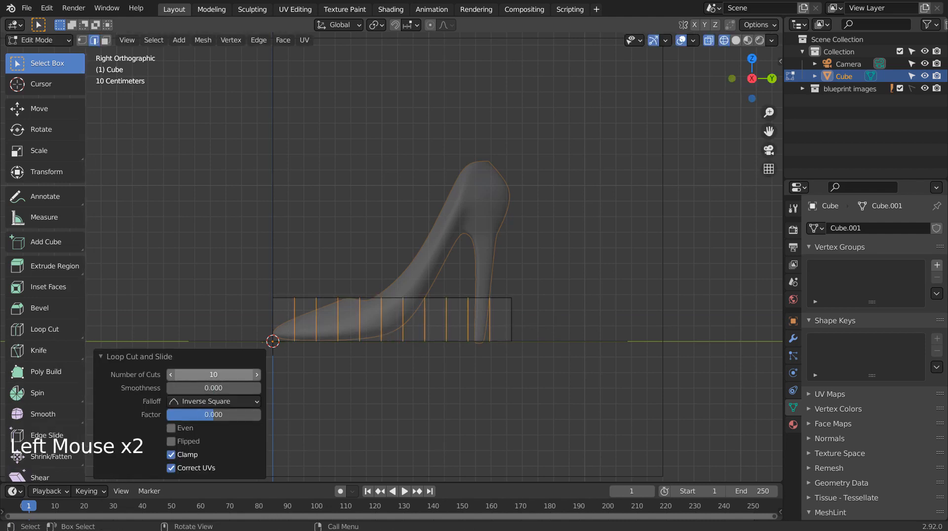
Step: Set the box's mesh editing to vertex selection and clear the current selection
{"action": "key", "text": "Tab"}
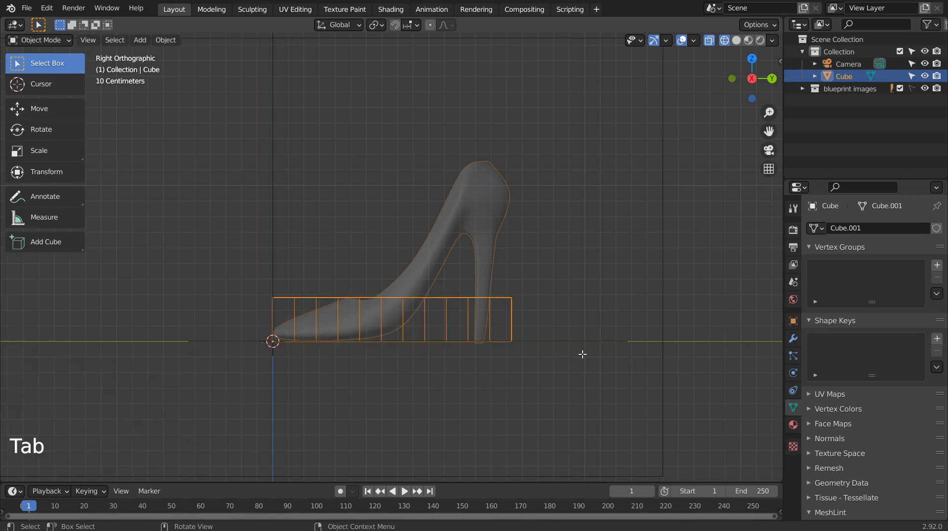
{"action": "key", "text": "Tab"}
{"action": "key", "text": "1"}
{"action": "scroll", "coordinate": [581, 329], "scroll_direction": "up", "scroll_amount": 2}
{"action": "left_click", "coordinate": [319, 285]}
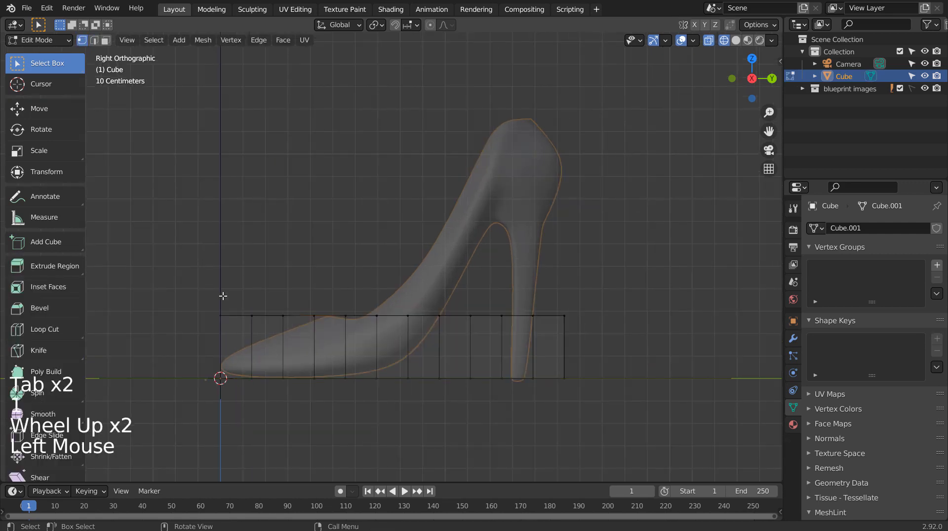
{"action": "key", "text": "b"}
{"action": "left_click_drag", "start_coordinate": [202, 291], "coordinate": [249, 367]}
{"action": "key", "text": "g"}
{"action": "key", "text": "z"}
{"action": "left_click", "coordinate": [237, 373]}
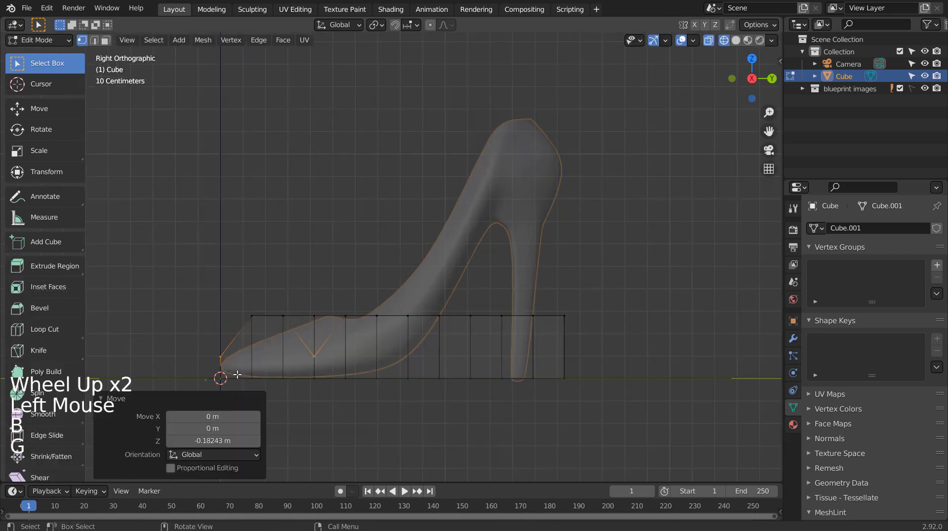
{"action": "key", "text": "ctrl+z"}
Step: Lower the box's front upper vertices about 0.2 m along Z to meet the toe tip
{"action": "left_click", "coordinate": [228, 249]}
{"action": "key", "text": "b"}
{"action": "left_click_drag", "start_coordinate": [194, 295], "coordinate": [240, 346]}
{"action": "key", "text": "g"}
{"action": "key", "text": "z"}
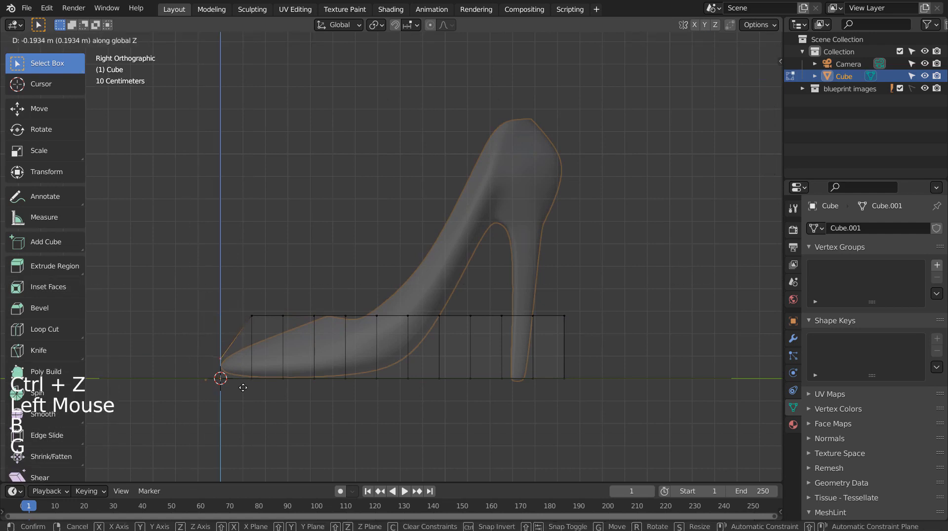
{"action": "left_click", "coordinate": [243, 390]}
{"action": "left_click", "coordinate": [282, 404]}
{"action": "key", "text": "b"}
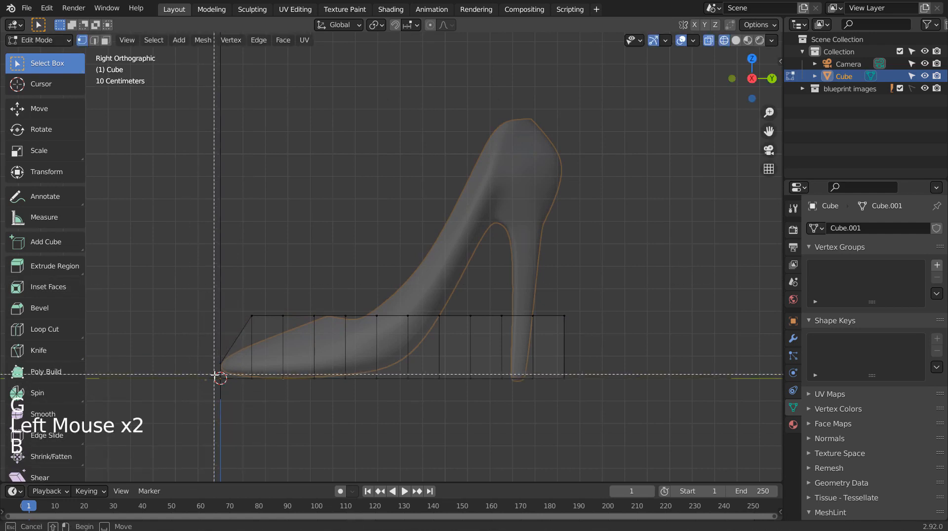
{"action": "key", "text": "g"}
{"action": "left_click_drag", "start_coordinate": [213, 375], "coordinate": [235, 395]}
{"action": "key", "text": "ctrl+z"}
Step: Raise the box's front bottom vertices about 0.02 m along Z to match the underside of the toe tip
{"action": "left_click", "coordinate": [258, 402]}
{"action": "key", "text": "b"}
{"action": "key", "text": "g"}
{"action": "key", "text": "z"}
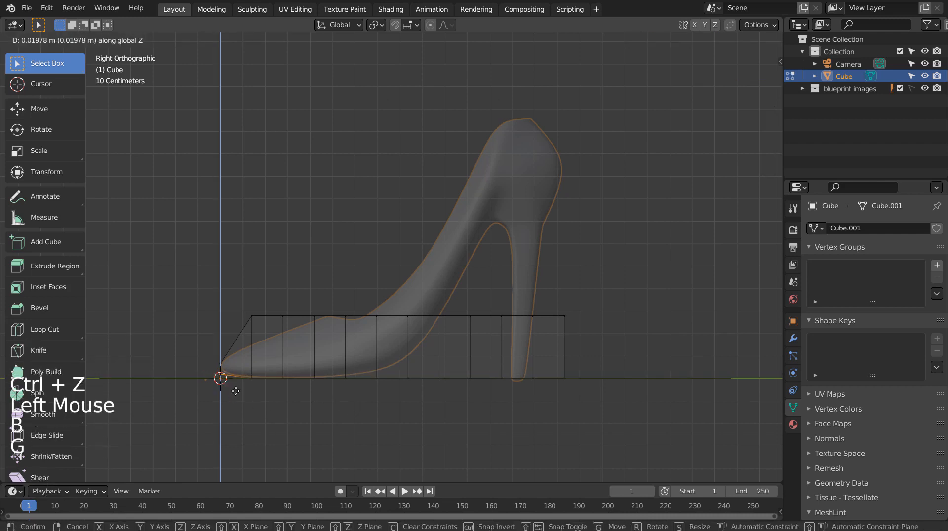
{"action": "left_click", "coordinate": [235, 390]}
Step: Lower the upper vertices of the second and third columns from the toe along Z onto the reference shoe's top outline
{"action": "key", "text": "b"}
{"action": "left_click_drag", "start_coordinate": [239, 292], "coordinate": [294, 326]}
{"action": "key", "text": "g"}
{"action": "key", "text": "z"}
{"action": "left_click", "coordinate": [263, 353]}
{"action": "key", "text": "b"}
{"action": "key", "text": "g"}
{"action": "key", "text": "z"}
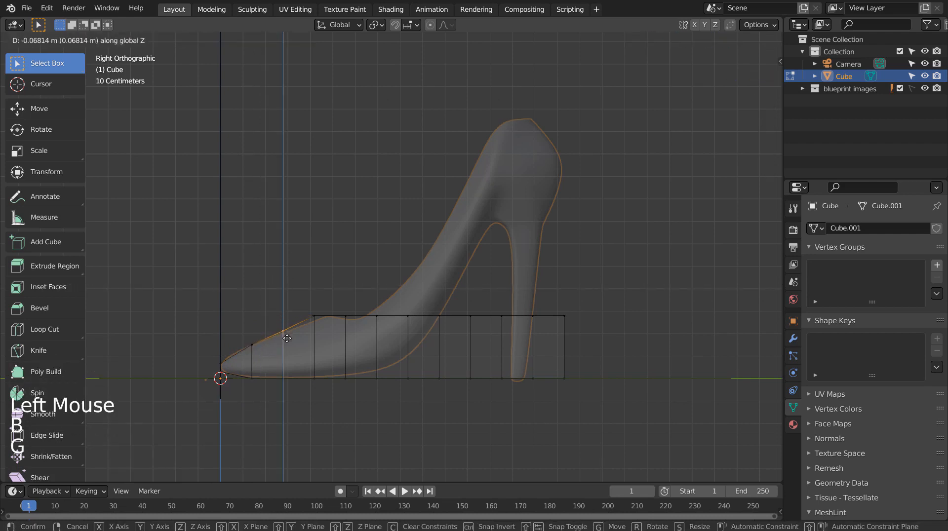
{"action": "left_click", "coordinate": [287, 338]}
Step: Lower the fourth column's upper vertices slightly along Z to follow the top outline of the toe box
{"action": "key", "text": "b"}
{"action": "left_click_drag", "start_coordinate": [295, 274], "coordinate": [326, 321]}
{"action": "key", "text": "b"}
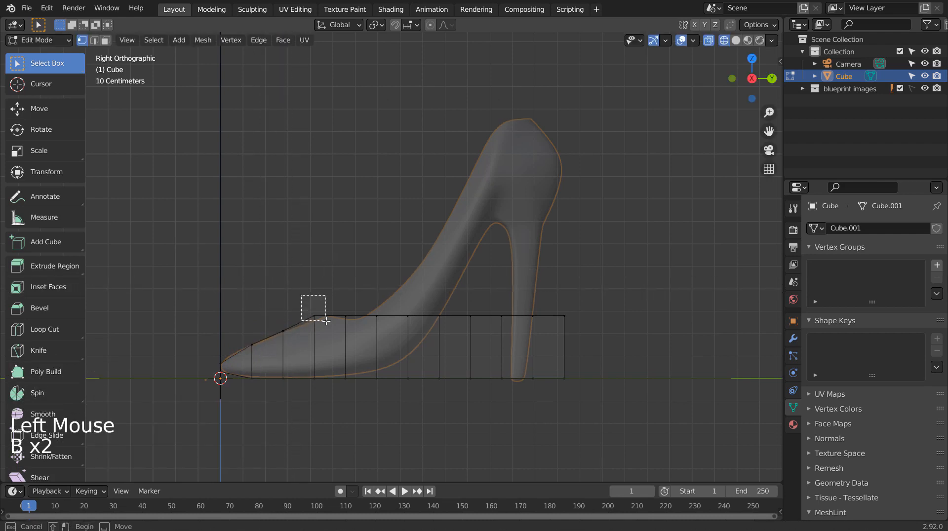
{"action": "key", "text": "g"}
{"action": "key", "text": "z"}
{"action": "left_click", "coordinate": [328, 330]}
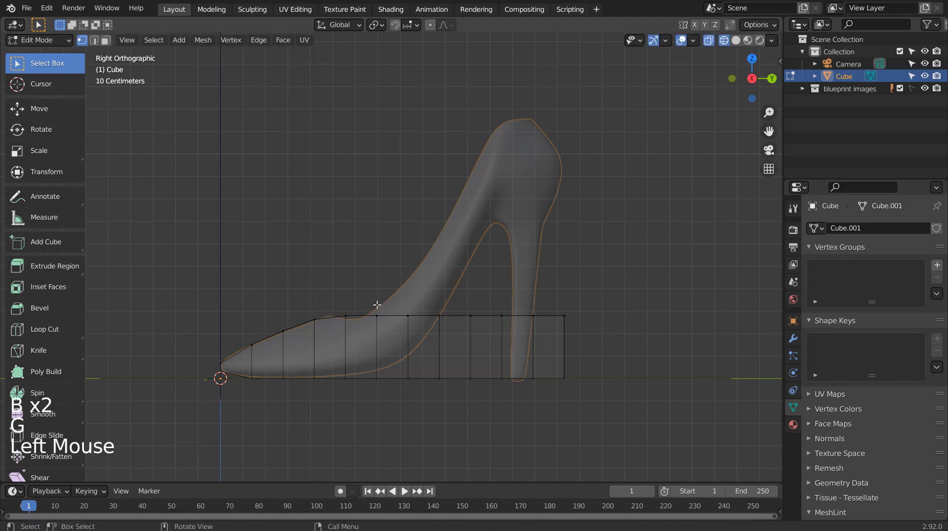
Step: Raise the upper vertices of the sixth column about 0.035 m and the seventh about 0.15 m along Z to the instep outline
{"action": "key", "text": "b"}
{"action": "left_click_drag", "start_coordinate": [373, 303], "coordinate": [394, 335]}
{"action": "key", "text": "g"}
{"action": "key", "text": "z"}
{"action": "left_click", "coordinate": [392, 323]}
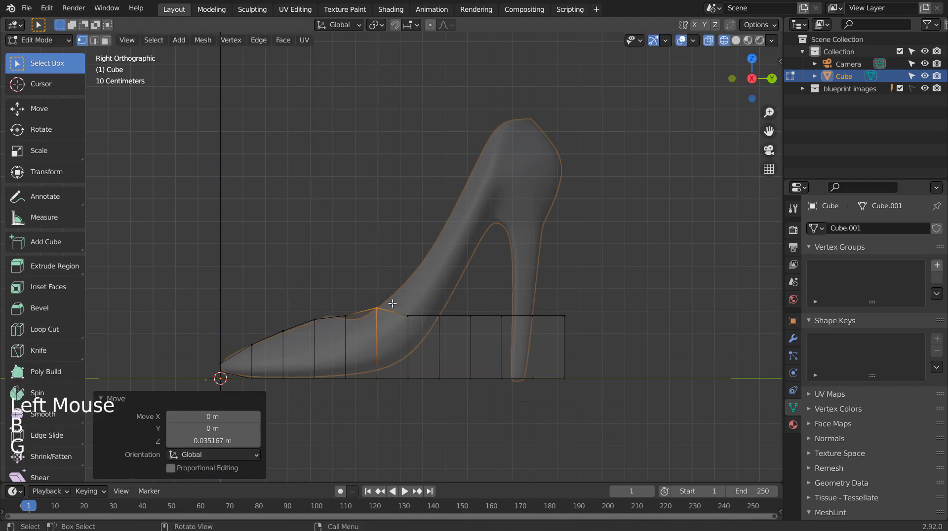
{"action": "key", "text": "b"}
{"action": "left_click_drag", "start_coordinate": [401, 303], "coordinate": [416, 336]}
{"action": "key", "text": "g"}
{"action": "key", "text": "z"}
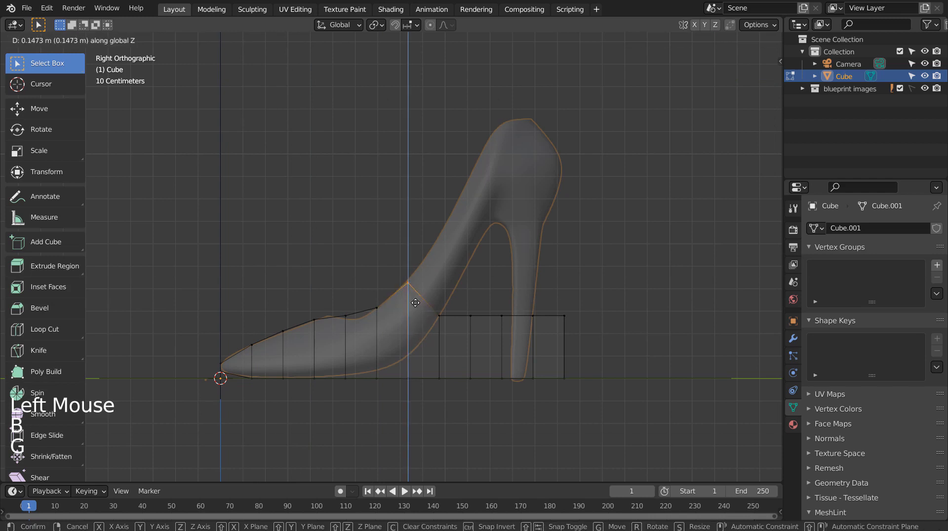
{"action": "left_click", "coordinate": [415, 303]}
Step: Raise the upper vertices of the eighth and ninth columns along Z onto the steep instep outline, the ninth by about 0.6 m
{"action": "key", "text": "b"}
{"action": "left_click_drag", "start_coordinate": [432, 267], "coordinate": [444, 333]}
{"action": "key", "text": "g"}
{"action": "key", "text": "z"}
{"action": "left_click", "coordinate": [442, 249]}
{"action": "key", "text": "b"}
{"action": "left_click_drag", "start_coordinate": [461, 288], "coordinate": [478, 333]}
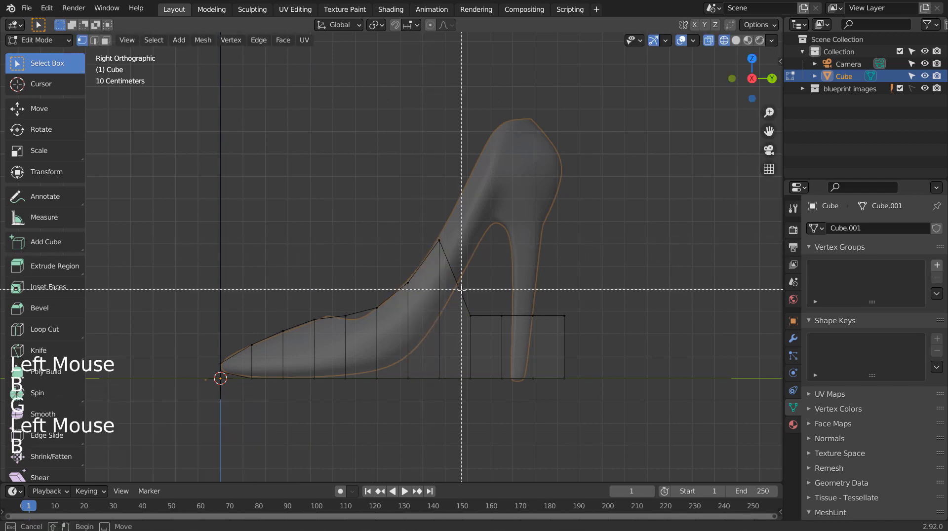
{"action": "key", "text": "g"}
{"action": "key", "text": "z"}
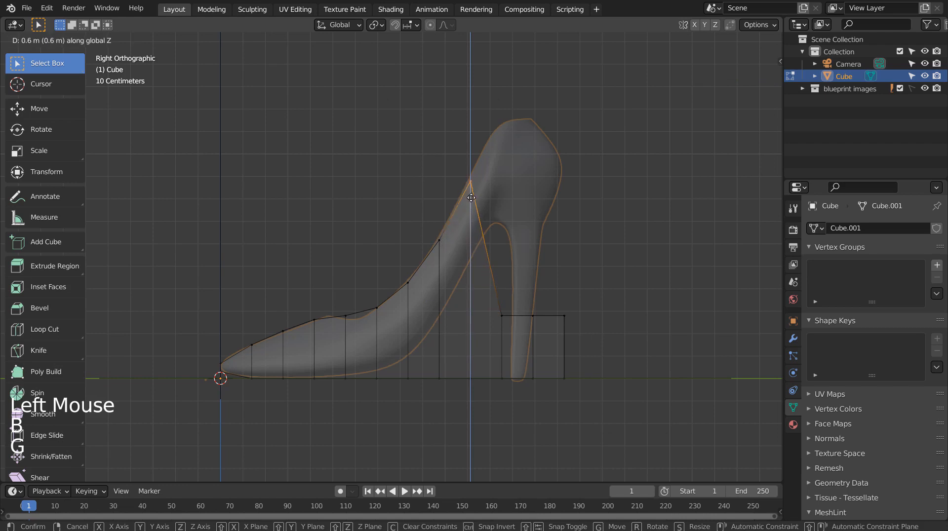
{"action": "left_click", "coordinate": [471, 197]}
Step: Raise the tenth column's upper vertices about 0.85 m along Z and the eleventh's to the peak of the heel outline
{"action": "left_click", "coordinate": [527, 303]}
{"action": "key", "text": "b"}
{"action": "left_click_drag", "start_coordinate": [495, 311], "coordinate": [512, 323]}
{"action": "key", "text": "g"}
{"action": "key", "text": "z"}
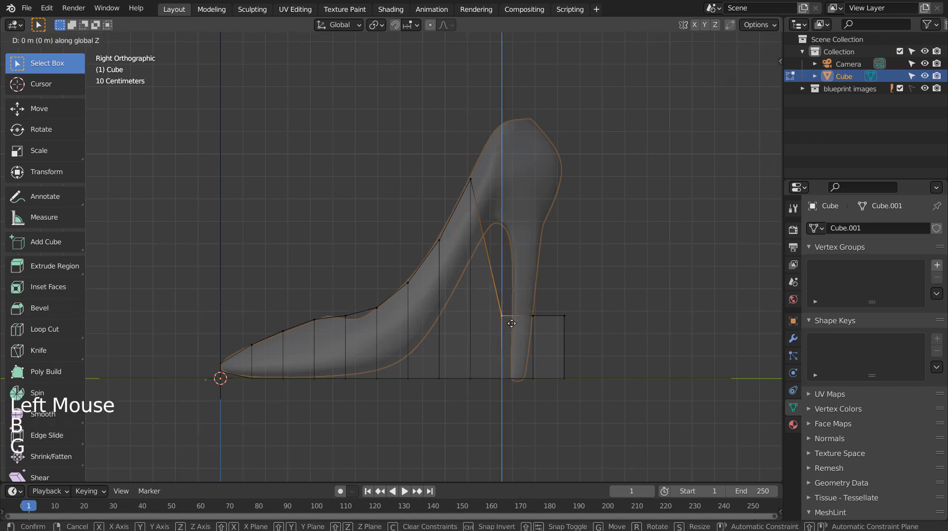
{"action": "left_click", "coordinate": [508, 138]}
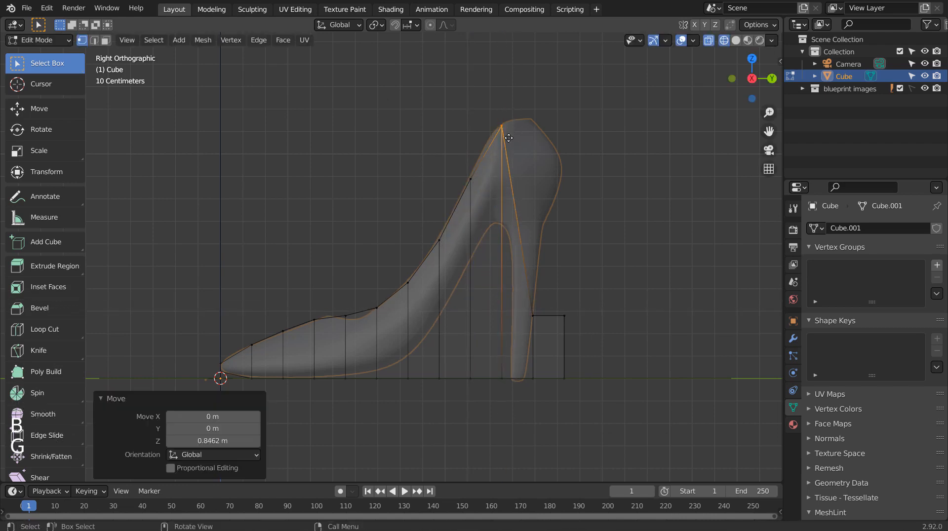
{"action": "left_click", "coordinate": [576, 252]}
{"action": "key", "text": "b"}
{"action": "left_click_drag", "start_coordinate": [522, 304], "coordinate": [546, 329]}
{"action": "key", "text": "g"}
{"action": "key", "text": "z"}
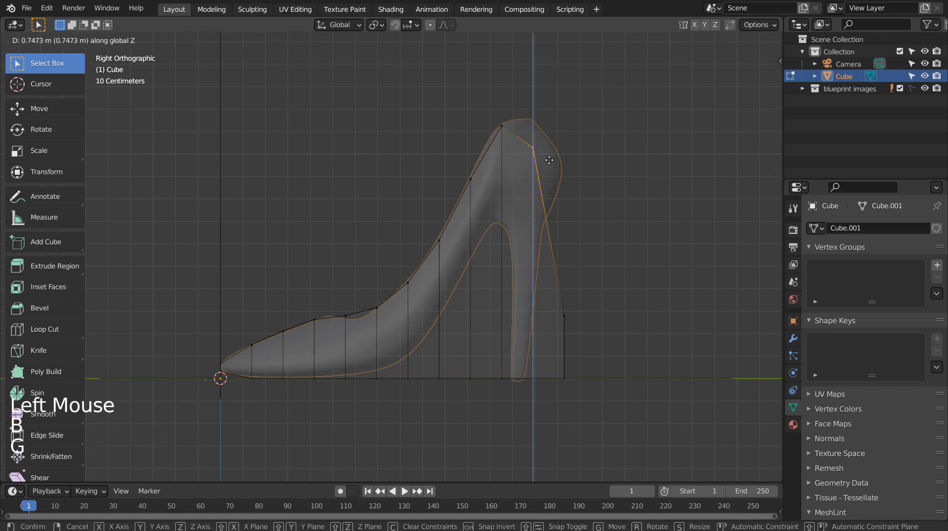
{"action": "left_click", "coordinate": [542, 138]}
Step: Raise the rearmost upper vertices about 0.69 m along Z to the back of the heel
{"action": "left_click", "coordinate": [600, 222]}
{"action": "key", "text": "b"}
{"action": "left_click_drag", "start_coordinate": [559, 292], "coordinate": [581, 339]}
{"action": "key", "text": "g"}
{"action": "key", "text": "z"}
{"action": "left_click", "coordinate": [567, 183]}
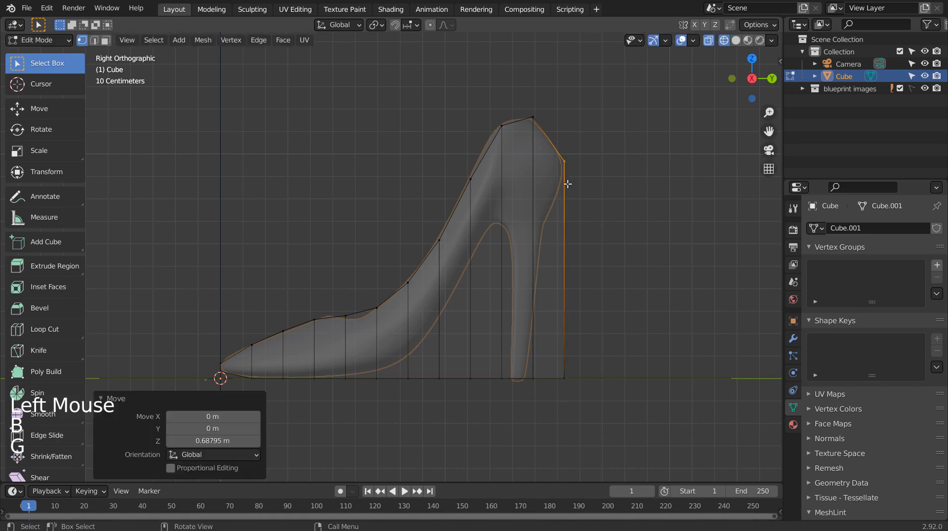
Step: Raise the rearmost bottom vertices about 0.8 m along Z and shift them about -0.033 m along Y onto the heel's back outline
{"action": "left_click", "coordinate": [605, 313]}
{"action": "key", "text": "b"}
{"action": "left_click_drag", "start_coordinate": [551, 364], "coordinate": [593, 421]}
{"action": "key", "text": "g"}
{"action": "key", "text": "z"}
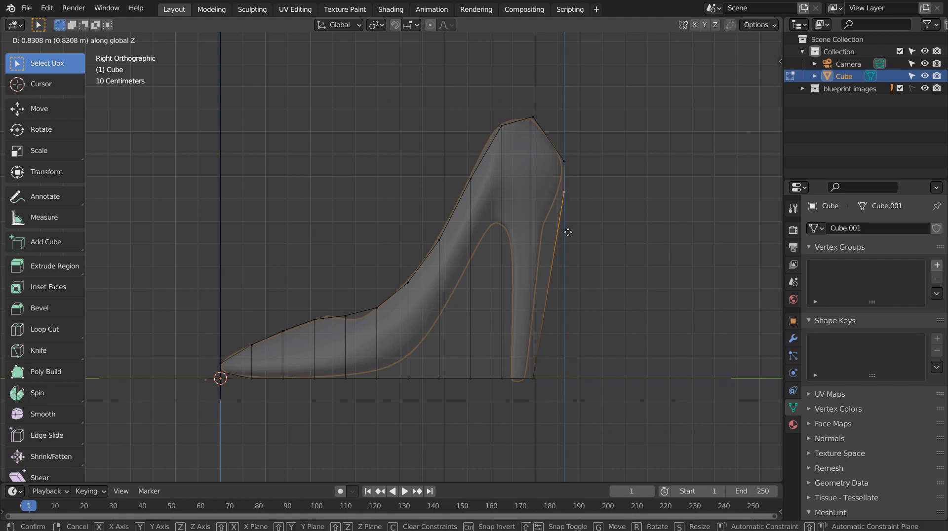
{"action": "left_click", "coordinate": [566, 236]}
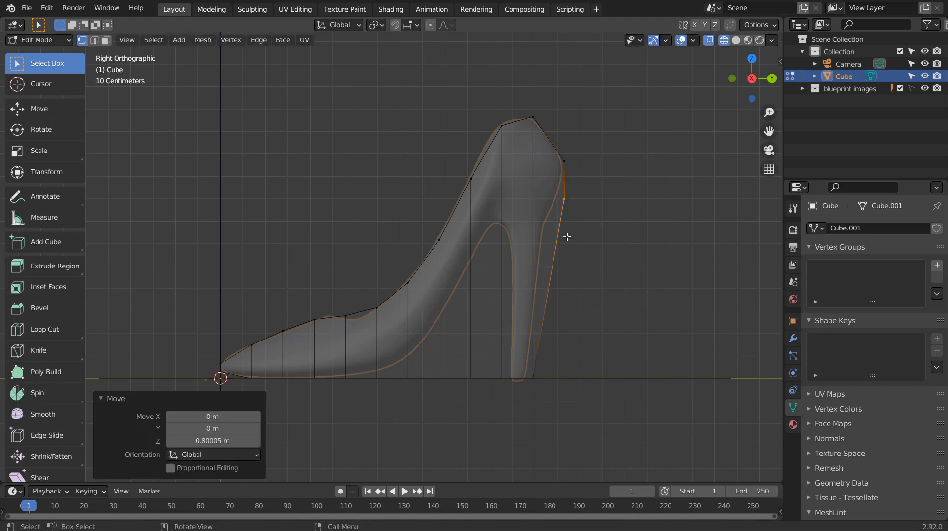
{"action": "key", "text": "g"}
{"action": "key", "text": "y"}
{"action": "left_click", "coordinate": [558, 237]}
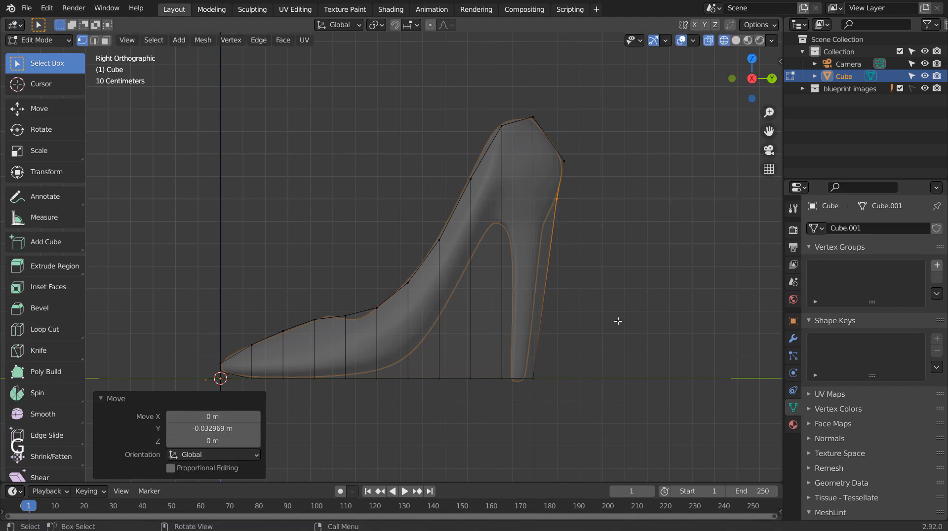
{"action": "key", "text": "b"}
{"action": "left_click_drag", "start_coordinate": [523, 187], "coordinate": [560, 404]}
{"action": "key", "text": "g"}
{"action": "key", "text": "z"}
{"action": "left_click", "coordinate": [557, 263]}
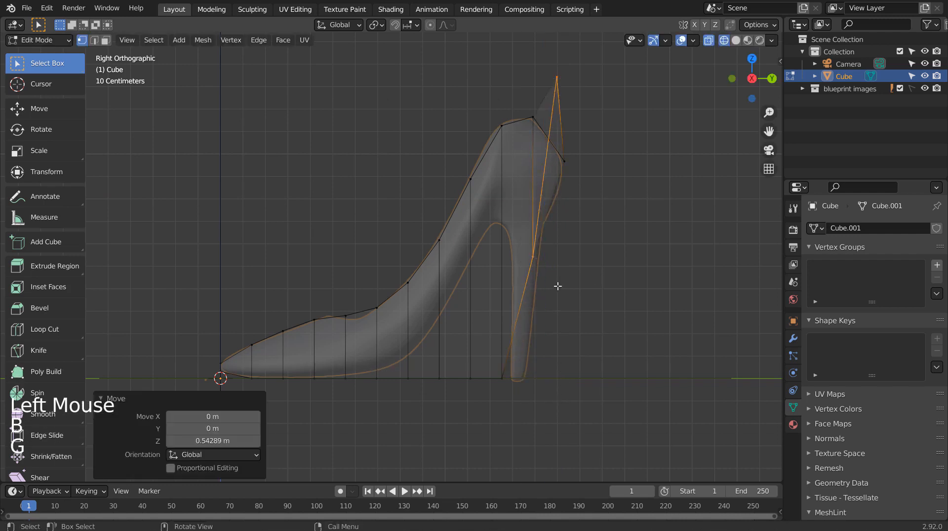
{"action": "key", "text": "ctrl+z"}
Step: Raise the eleventh column's bottom vertices about 0.8 m along Z, level with the rearmost bottom vertices
{"action": "left_click", "coordinate": [625, 332]}
{"action": "key", "text": "b"}
{"action": "left_click_drag", "start_coordinate": [527, 365], "coordinate": [563, 410]}
{"action": "key", "text": "g"}
{"action": "key", "text": "z"}
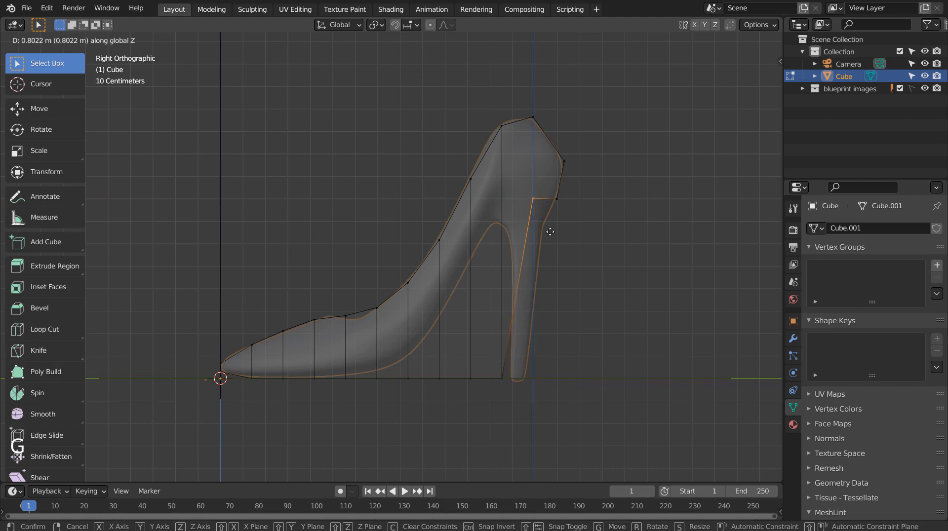
{"action": "left_click", "coordinate": [549, 232]}
Step: Raise the tenth column's bottom vertices about 0.8 m along Z, level with the other raised vertices at the heel
{"action": "key", "text": "b"}
{"action": "left_click_drag", "start_coordinate": [494, 362], "coordinate": [526, 405]}
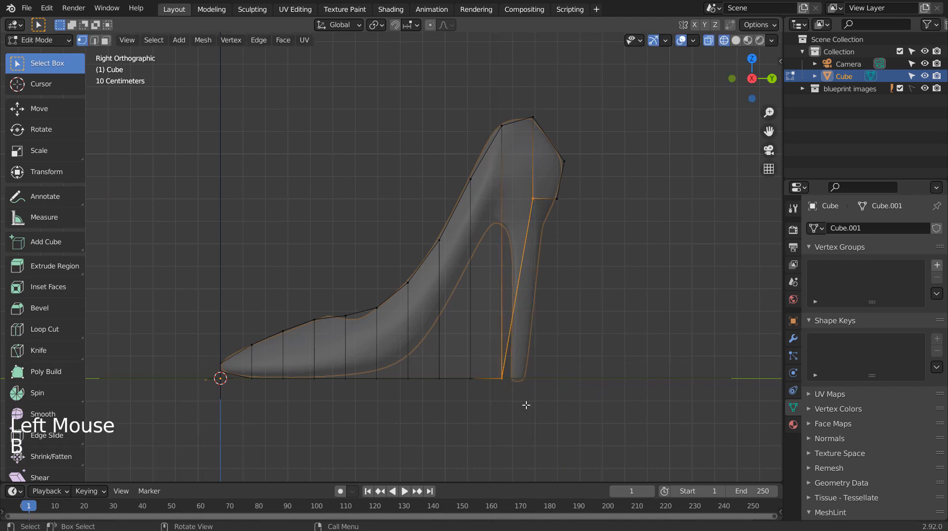
{"action": "left_click", "coordinate": [495, 376]}
{"action": "key", "text": "b"}
{"action": "left_click_drag", "start_coordinate": [484, 360], "coordinate": [518, 412]}
{"action": "key", "text": "g"}
{"action": "key", "text": "z"}
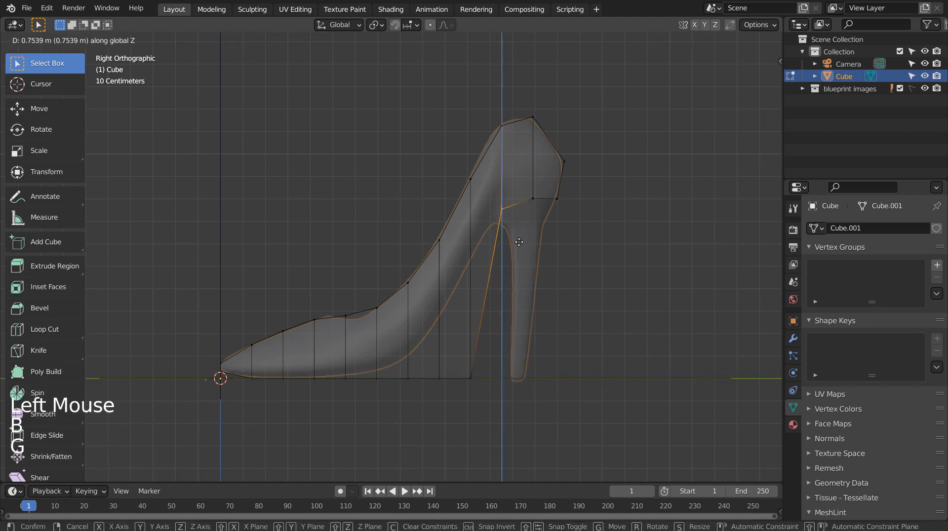
{"action": "left_click", "coordinate": [520, 235]}
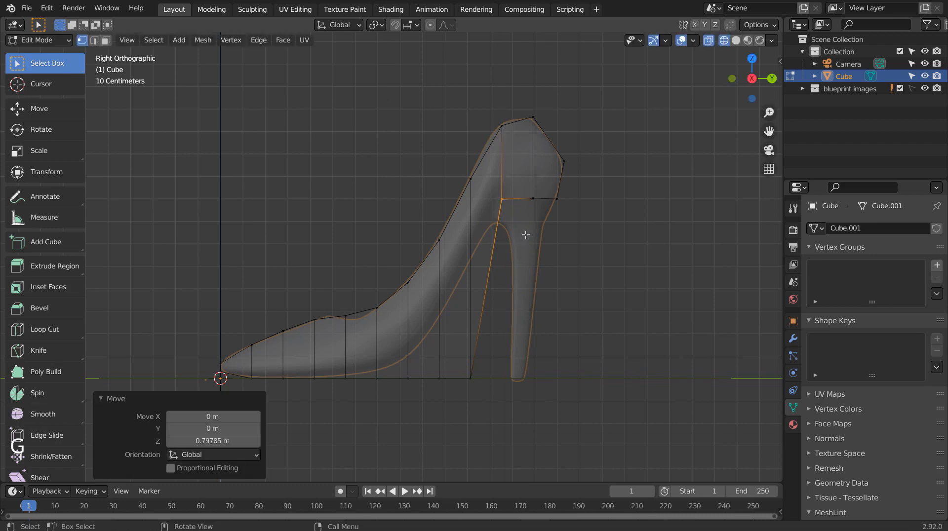
Step: Scale the three rearmost columns' bottom vertices along Z to level them at the heel
{"action": "left_click", "coordinate": [514, 205]}
{"action": "key", "text": "b"}
{"action": "left_click_drag", "start_coordinate": [491, 188], "coordinate": [600, 201]}
{"action": "key", "text": "s"}
{"action": "key", "text": "z"}
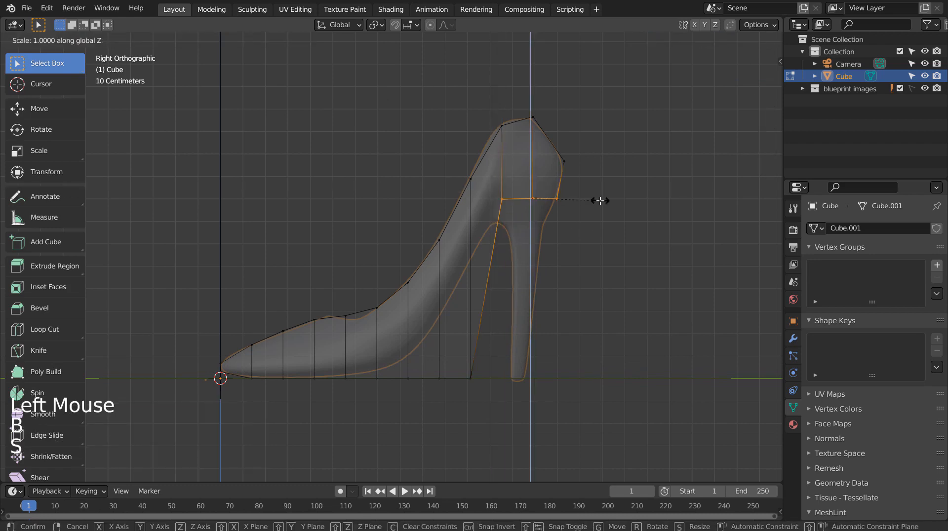
{"action": "key", "text": "Return"}
{"action": "left_click", "coordinate": [601, 203]}
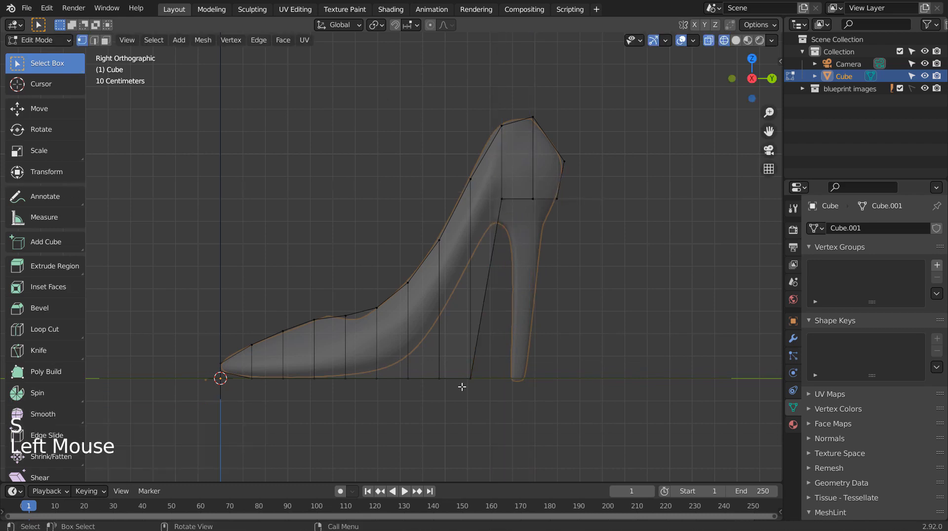
Step: Raise the ninth column's bottom vertices about 0.525 m along Z onto the sole outline
{"action": "key", "text": "b"}
{"action": "left_click_drag", "start_coordinate": [462, 368], "coordinate": [505, 423]}
{"action": "key", "text": "g"}
{"action": "key", "text": "z"}
{"action": "left_click", "coordinate": [504, 311]}
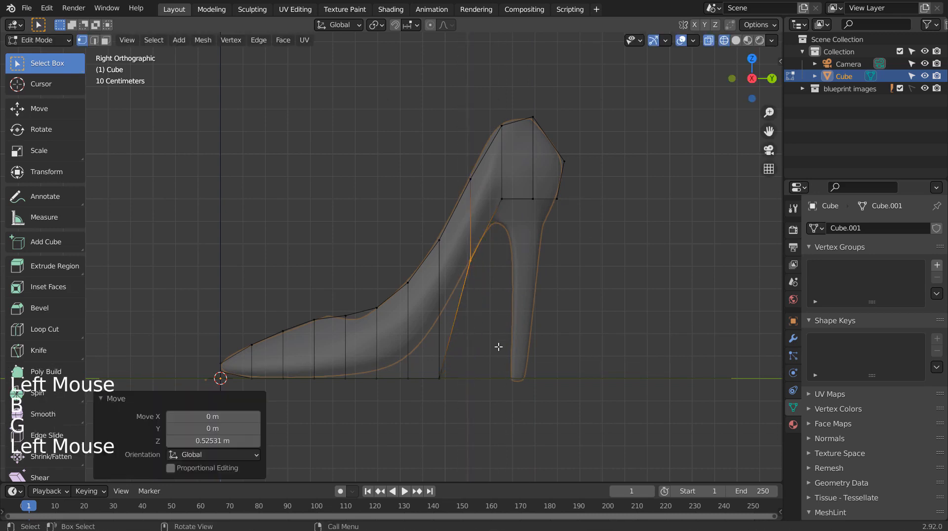
Step: Raise the eighth column's bottom vertices about 0.277 m along Z onto the sole outline
{"action": "key", "text": "b"}
{"action": "left_click_drag", "start_coordinate": [431, 363], "coordinate": [466, 408]}
{"action": "key", "text": "g"}
{"action": "key", "text": "z"}
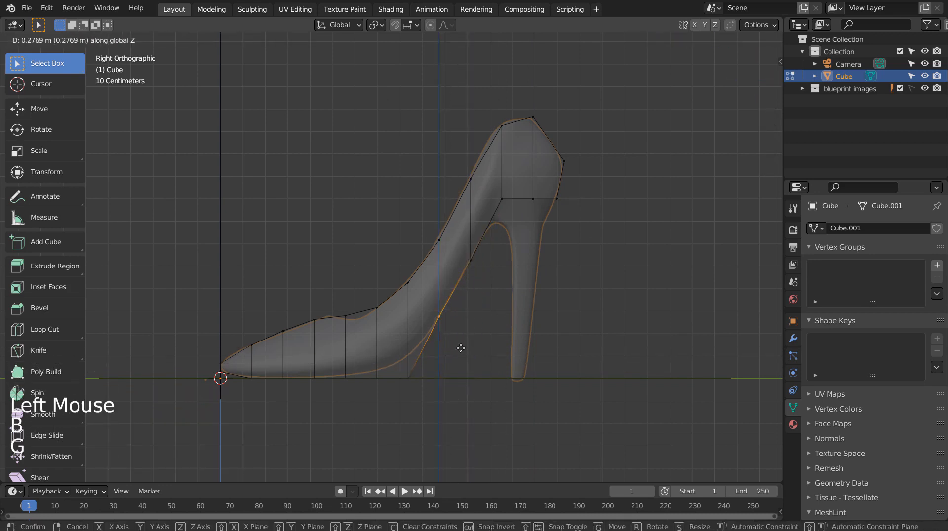
{"action": "left_click", "coordinate": [461, 348]}
Step: Raise the seventh column's bottom vertices about 0.1 m along Z onto the sole outline
{"action": "key", "text": "b"}
{"action": "left_click_drag", "start_coordinate": [395, 364], "coordinate": [423, 395]}
{"action": "key", "text": "g"}
{"action": "key", "text": "z"}
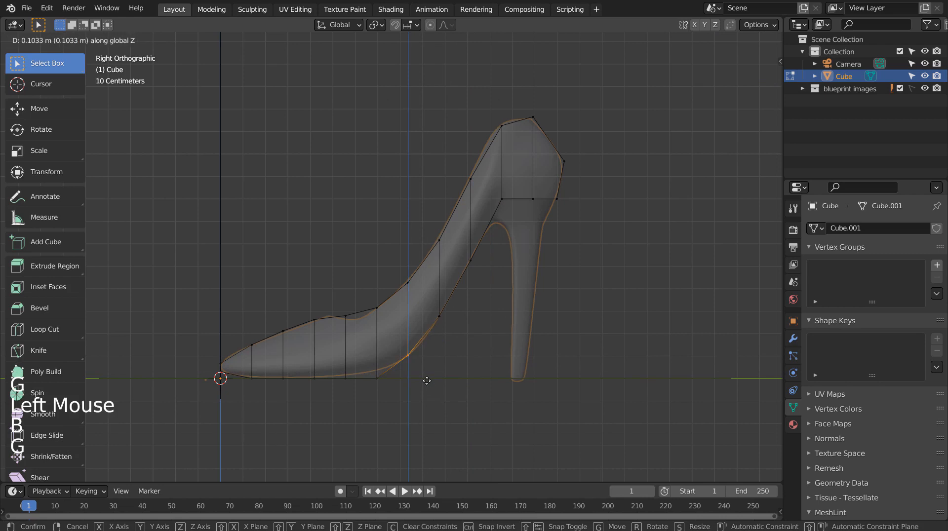
{"action": "left_click", "coordinate": [427, 380]}
Step: Raise the sixth column's bottom vertices about 0.04 m along Z onto the sole outline
{"action": "key", "text": "b"}
{"action": "left_click_drag", "start_coordinate": [366, 371], "coordinate": [418, 411]}
{"action": "key", "text": "g"}
{"action": "key", "text": "z"}
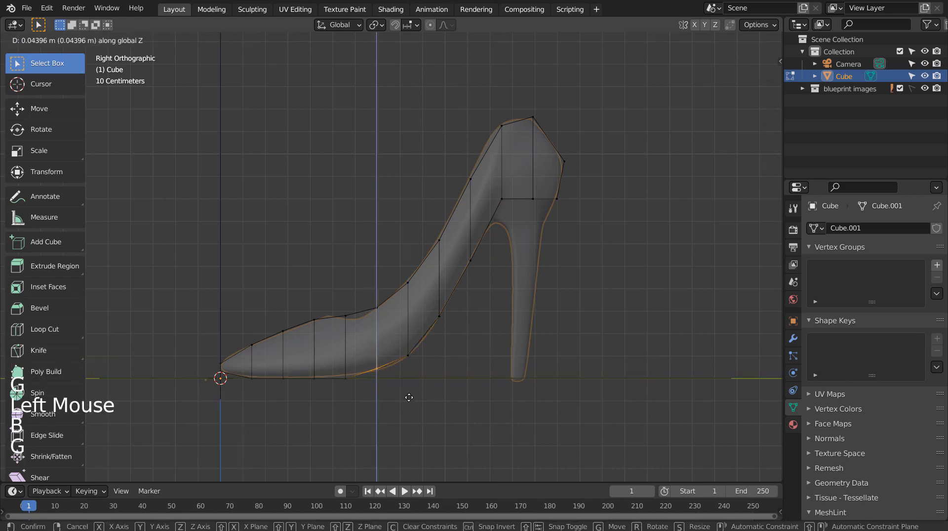
{"action": "left_click", "coordinate": [408, 398]}
Step: Raise the fifth column's bottom vertices about 0.02 m along Z onto the sole outline
{"action": "key", "text": "b"}
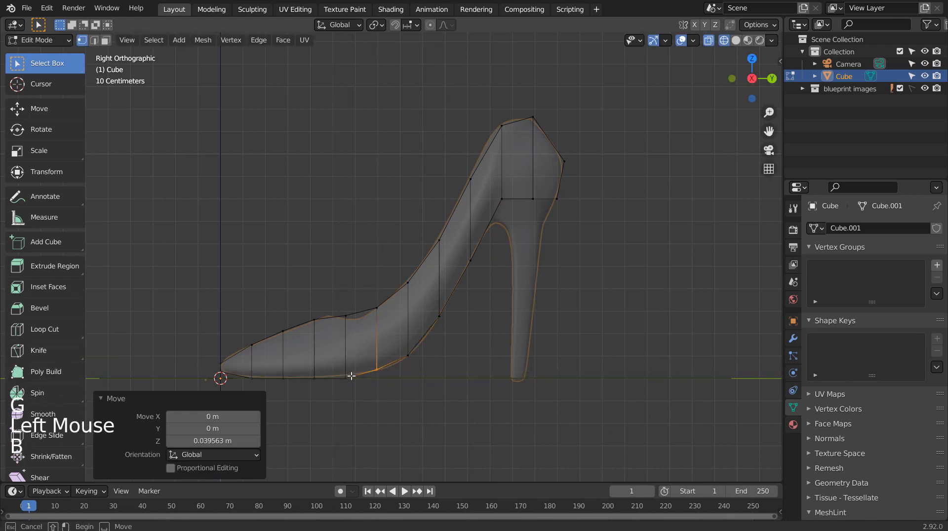
{"action": "left_click_drag", "start_coordinate": [340, 369], "coordinate": [364, 403]}
{"action": "key", "text": "b"}
{"action": "key", "text": "g"}
{"action": "left_click", "coordinate": [365, 397]}
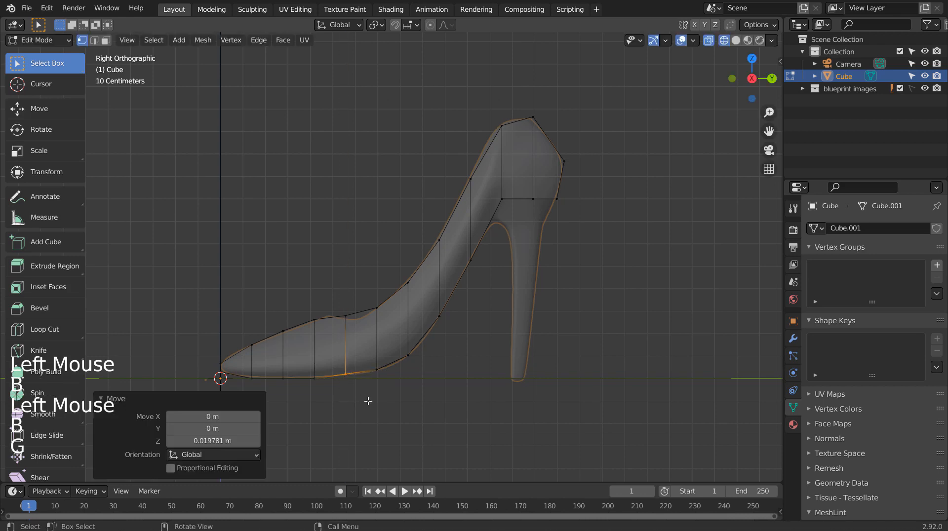
Step: Examine the solid-shaded shoe body from the front and from beneath the heel
{"action": "mouse_move", "coordinate": [486, 336]}
{"action": "middle_mouse_down"}
{"action": "mouse_move", "coordinate": [526, 315]}
{"action": "mouse_move", "coordinate": [596, 320]}
{"action": "mouse_move", "coordinate": [513, 323]}
{"action": "middle_mouse_up"}
{"action": "key", "text": "shift+z"}
{"action": "mouse_move", "coordinate": [493, 325]}
{"action": "middle_mouse_down"}
{"action": "mouse_move", "coordinate": [623, 294]}
{"action": "mouse_move", "coordinate": [508, 344]}
{"action": "mouse_move", "coordinate": [400, 332]}
{"action": "middle_mouse_up"}
{"action": "key", "text": "KP_1"}
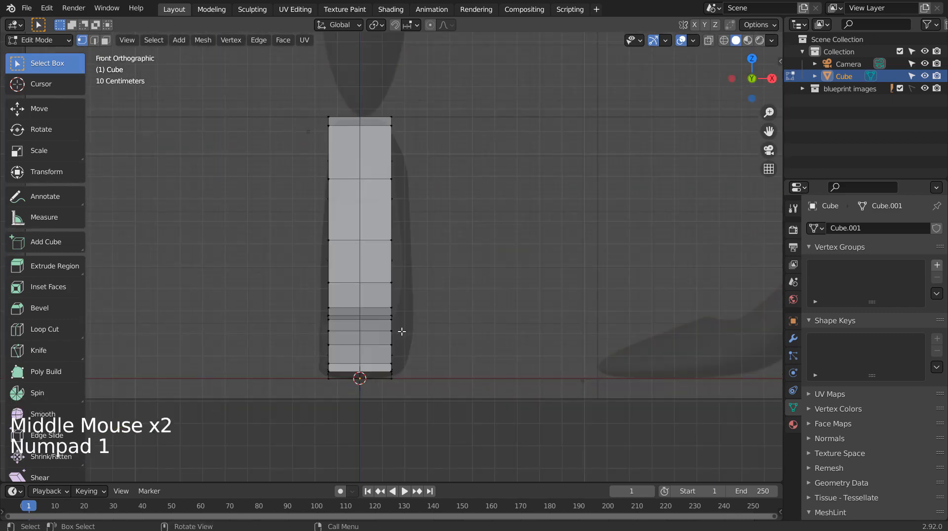
{"action": "key", "text": "KP_3"}
{"action": "left_click", "coordinate": [555, 299]}
{"action": "middle_click_drag", "start_coordinate": [555, 299], "coordinate": [465, 296], "text": "shift"}
{"action": "scroll", "coordinate": [497, 316], "scroll_direction": "up", "scroll_amount": 3}
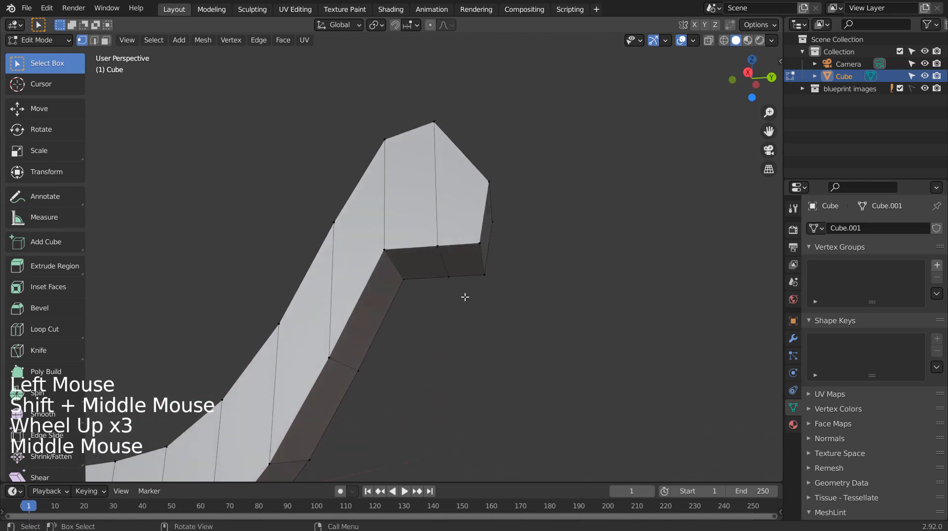
Step: Try to lower the tenth column's underside edge about 0.11 m along Z to the arch beside the stiletto
{"action": "key", "text": "2"}
{"action": "left_click", "coordinate": [467, 277]}
{"action": "key", "text": "KP_1"}
{"action": "key", "text": "KP_3"}
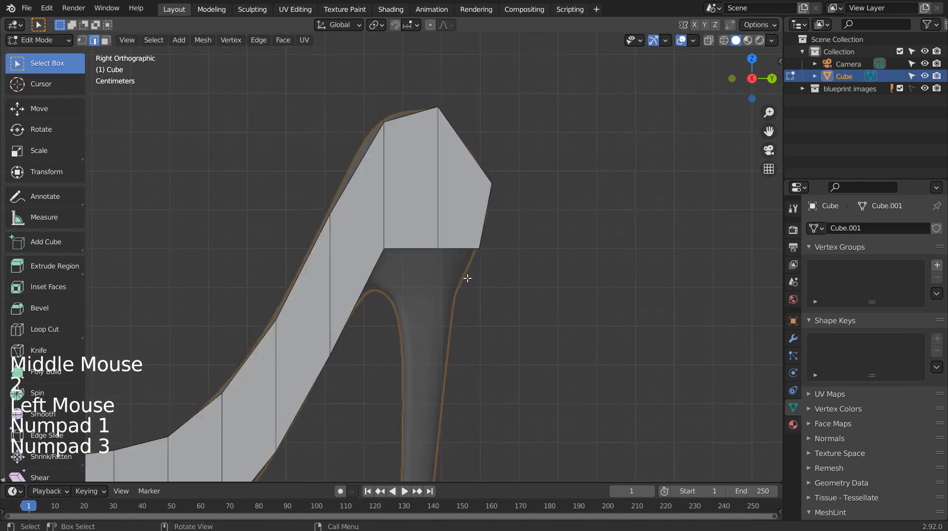
{"action": "key", "text": "g"}
{"action": "key", "text": "z"}
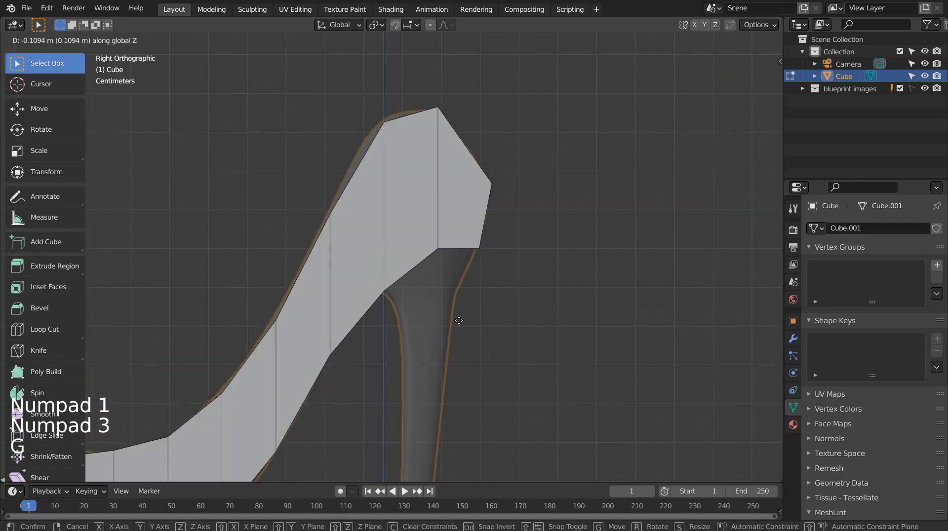
{"action": "left_click", "coordinate": [499, 316]}
{"action": "key", "text": "b"}
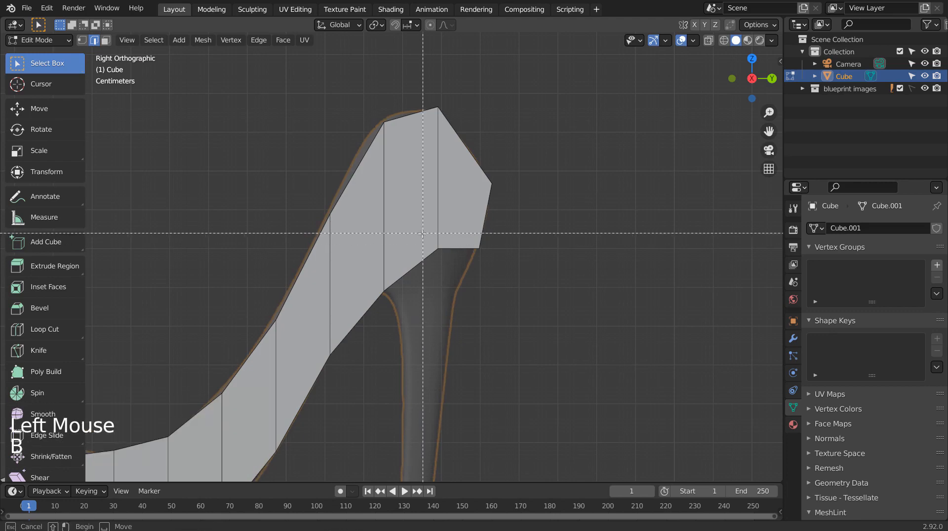
{"action": "left_click_drag", "start_coordinate": [421, 234], "coordinate": [518, 271]}
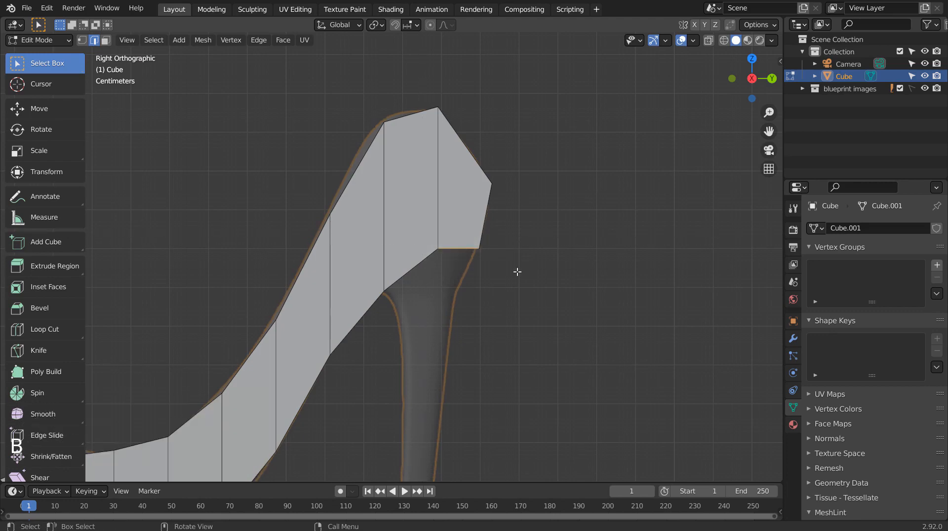
Step: Show the mesh as wireframe and undo the underside edge move
{"action": "key", "text": "shift+z"}
{"action": "key", "text": "ctrl+z"}
{"action": "key", "text": "ctrl+z"}
{"action": "key", "text": "ctrl+z"}
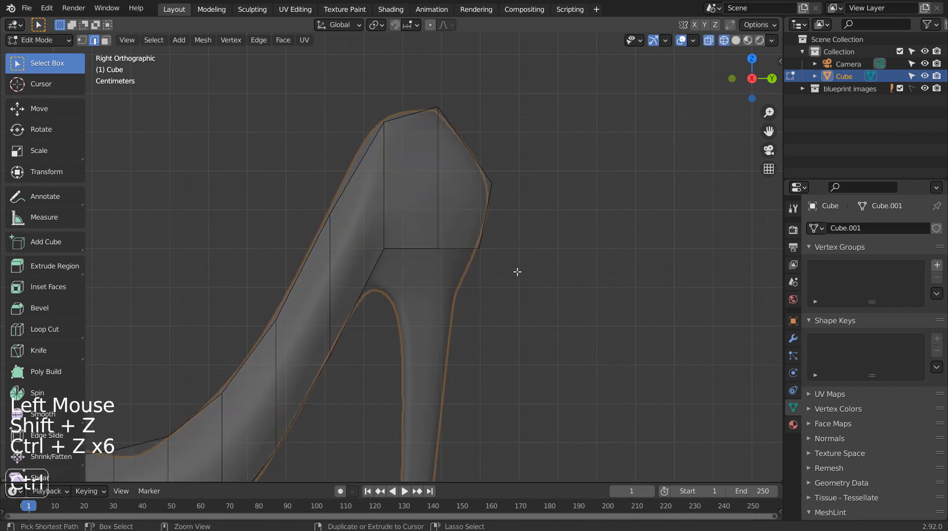
Step: Lower all the bottom edges at the heel along Z to the height of the arch where the stiletto begins
{"action": "left_click", "coordinate": [516, 271]}
{"action": "key", "text": "b"}
{"action": "left_click_drag", "start_coordinate": [355, 235], "coordinate": [564, 274]}
{"action": "key", "text": "g"}
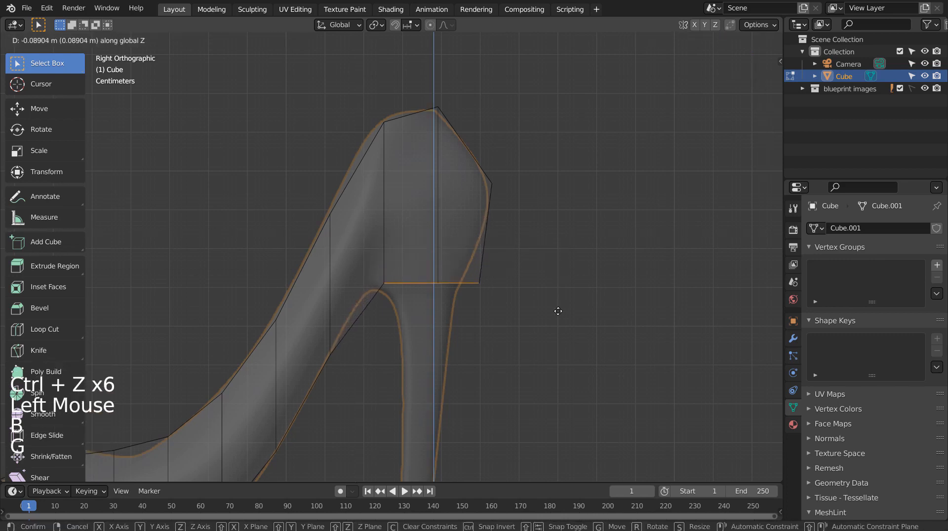
{"action": "left_click", "coordinate": [555, 316]}
{"action": "left_click", "coordinate": [508, 285]}
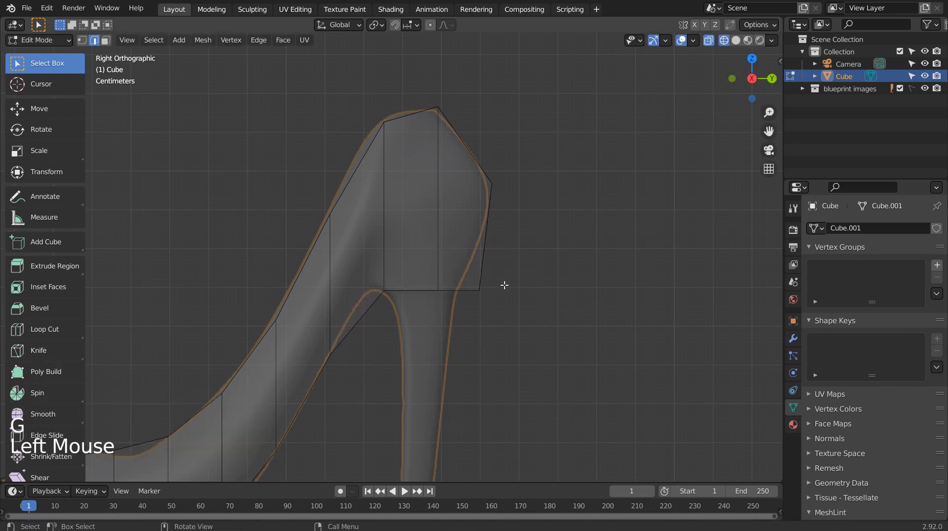
Step: Move the rearmost bottom vertices forward along Y onto the stiletto's back outline
{"action": "key", "text": "b"}
{"action": "left_click_drag", "start_coordinate": [460, 276], "coordinate": [515, 318]}
{"action": "key", "text": "1"}
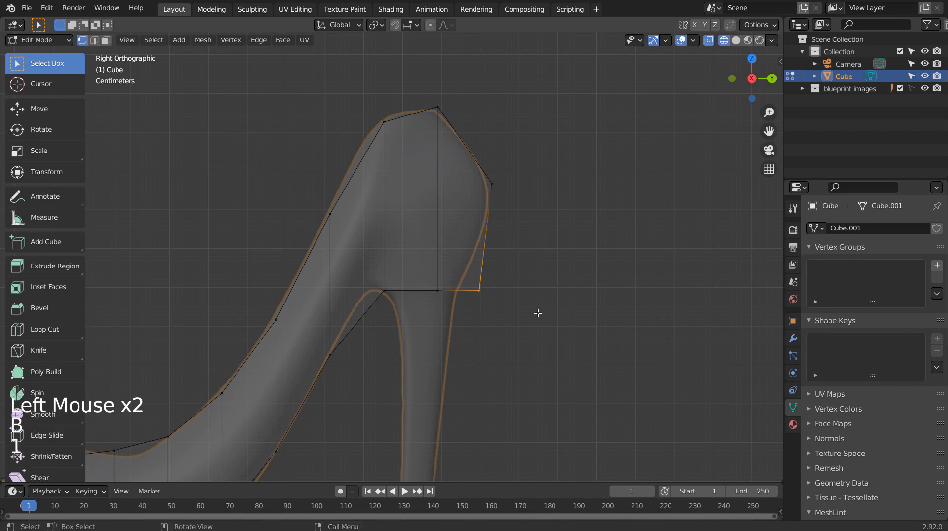
{"action": "left_click", "coordinate": [494, 281]}
{"action": "key", "text": "b"}
{"action": "left_click_drag", "start_coordinate": [461, 280], "coordinate": [537, 330]}
{"action": "key", "text": "g"}
{"action": "key", "text": "x"}
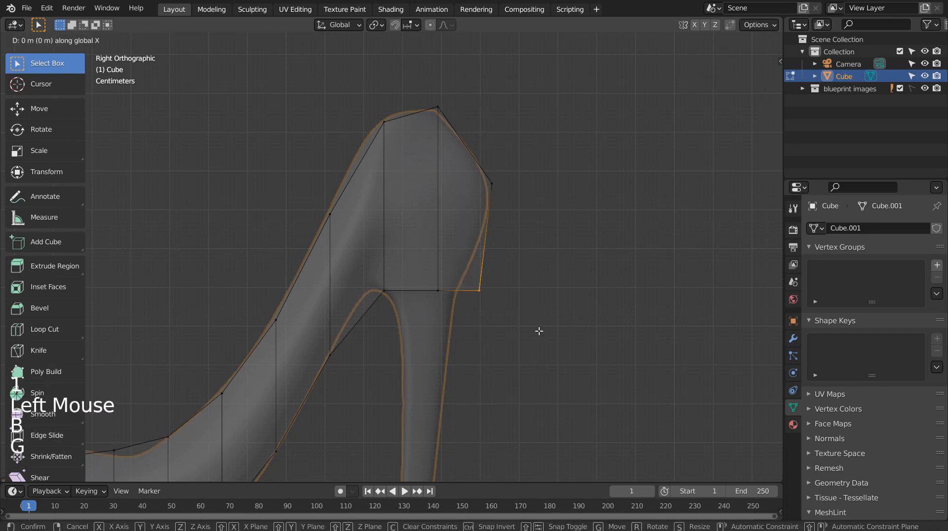
{"action": "key", "text": "y"}
{"action": "left_click", "coordinate": [517, 330]}
{"action": "left_click", "coordinate": [487, 246]}
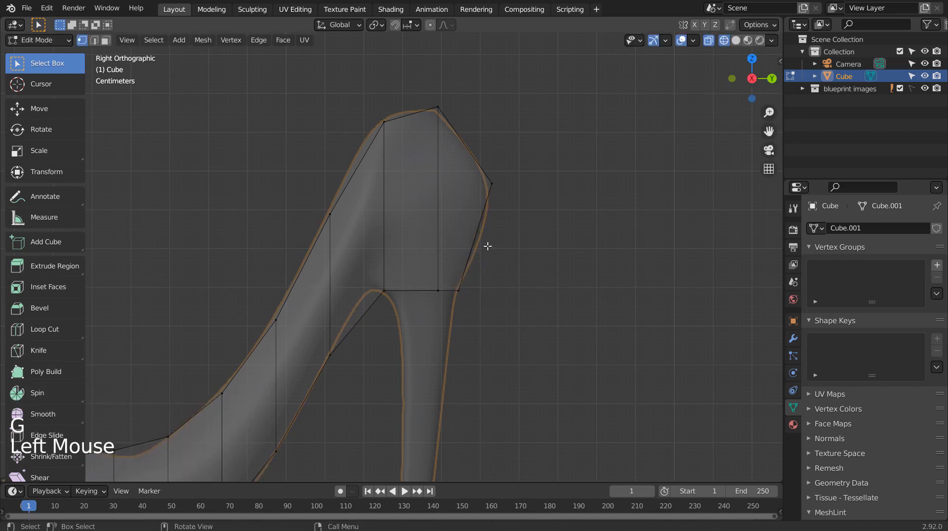
Step: Extrude the two bottom faces under the heel about 0.097 m downward
{"action": "key", "text": "3"}
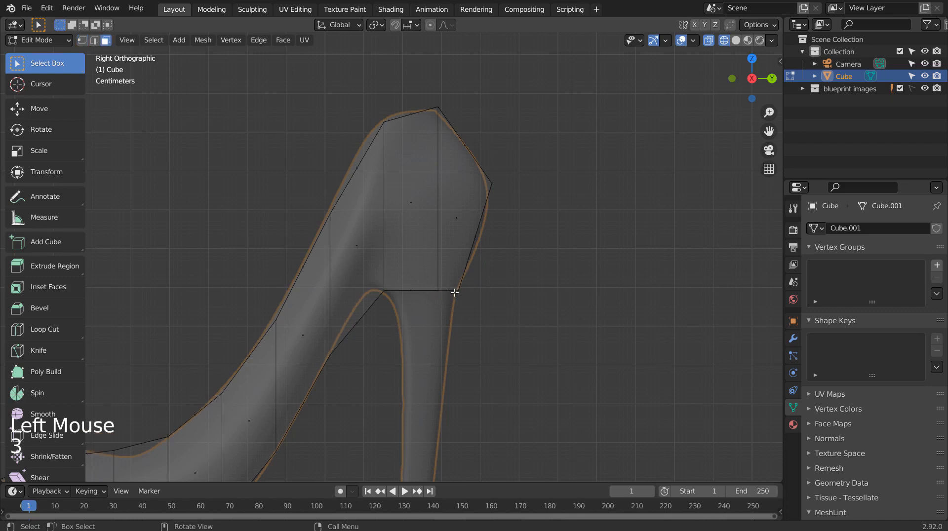
{"action": "left_click", "coordinate": [453, 292]}
{"action": "left_click", "coordinate": [406, 290], "text": "shift"}
{"action": "middle_click_drag", "start_coordinate": [584, 321], "coordinate": [540, 179], "text": "shift"}
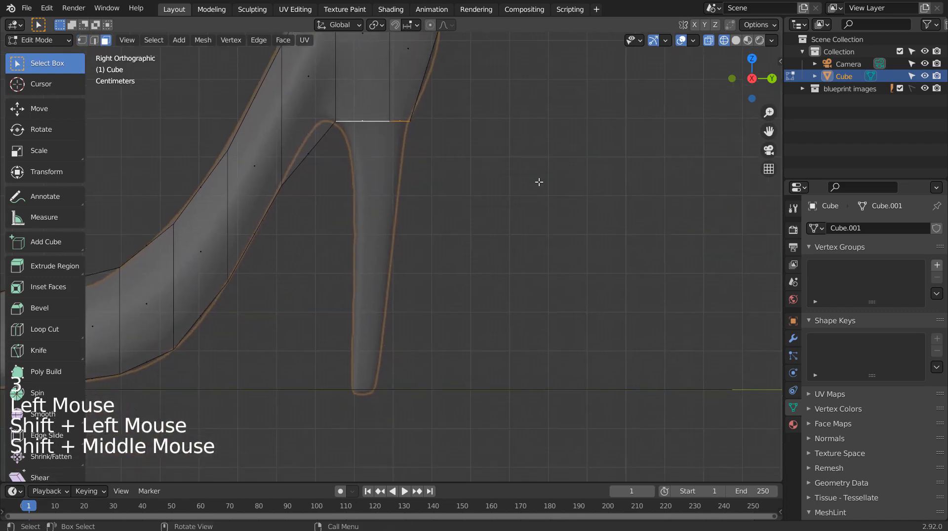
{"action": "key", "text": "e"}
{"action": "left_click", "coordinate": [538, 218]}
Step: Scale the extruded heel faces to about 0.79 and shift them about 0.009 m along Y to follow the stiletto outline
{"action": "key", "text": "s"}
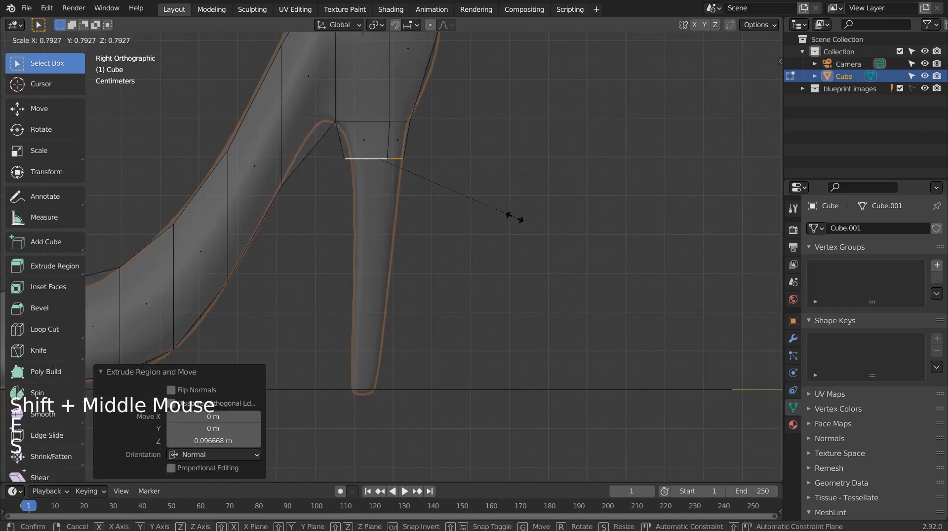
{"action": "left_click", "coordinate": [513, 217]}
{"action": "key", "text": "g"}
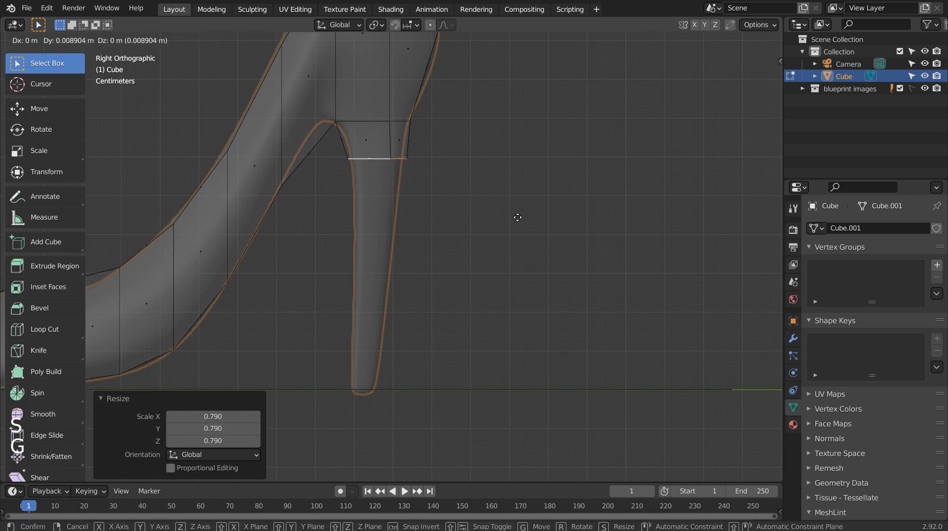
{"action": "left_click", "coordinate": [517, 217]}
Step: Extrude the heel's end faces to about halfway down the stiletto and scale them to about 0.778
{"action": "key", "text": "e"}
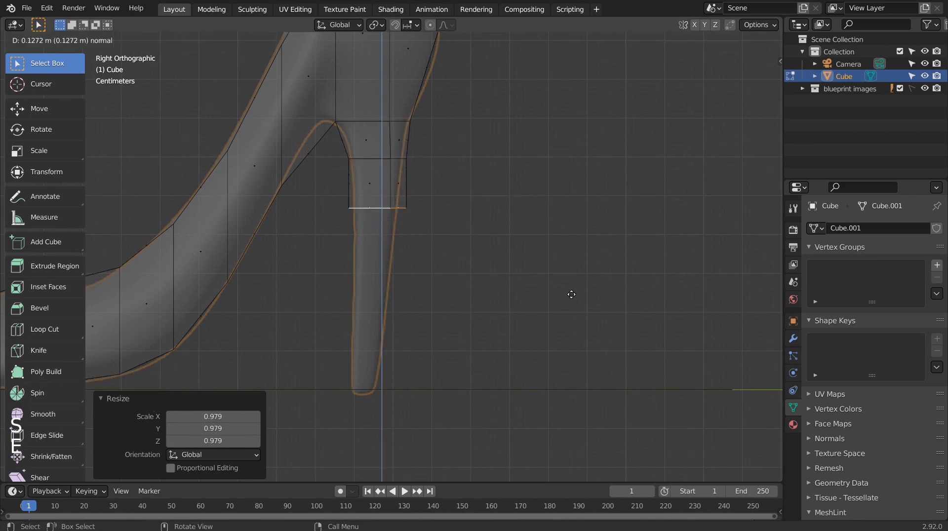
{"action": "left_click", "coordinate": [570, 313]}
{"action": "key", "text": "s"}
{"action": "left_click", "coordinate": [524, 312]}
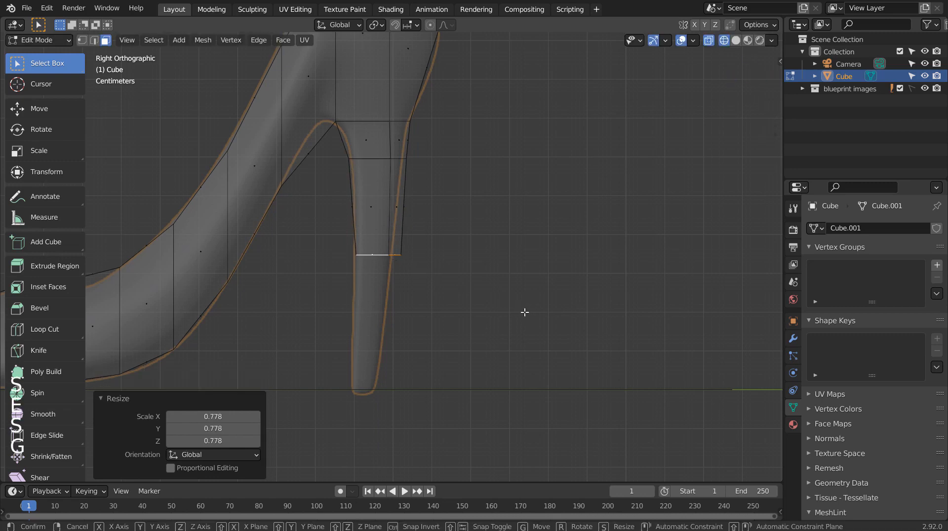
{"action": "key", "text": "g"}
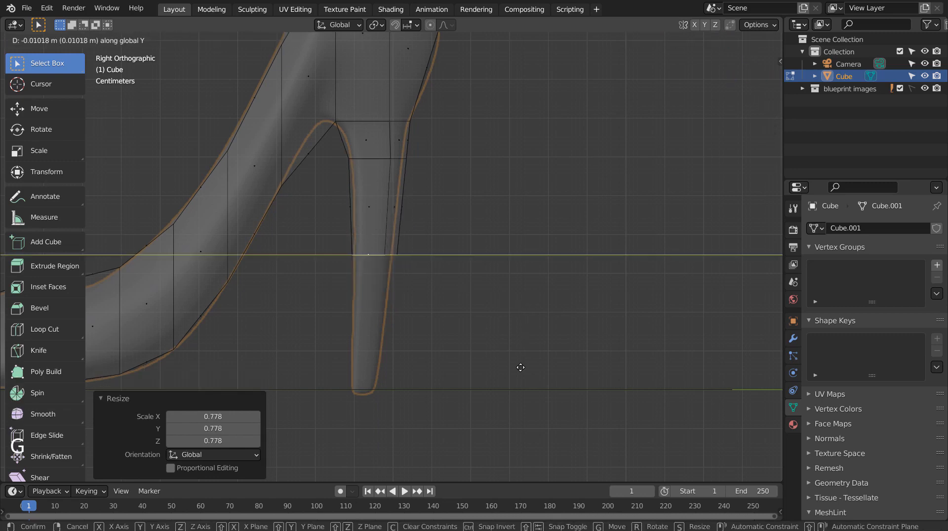
{"action": "right_click", "coordinate": [522, 396]}
{"action": "key", "text": "ctrl+z"}
{"action": "key", "text": "e"}
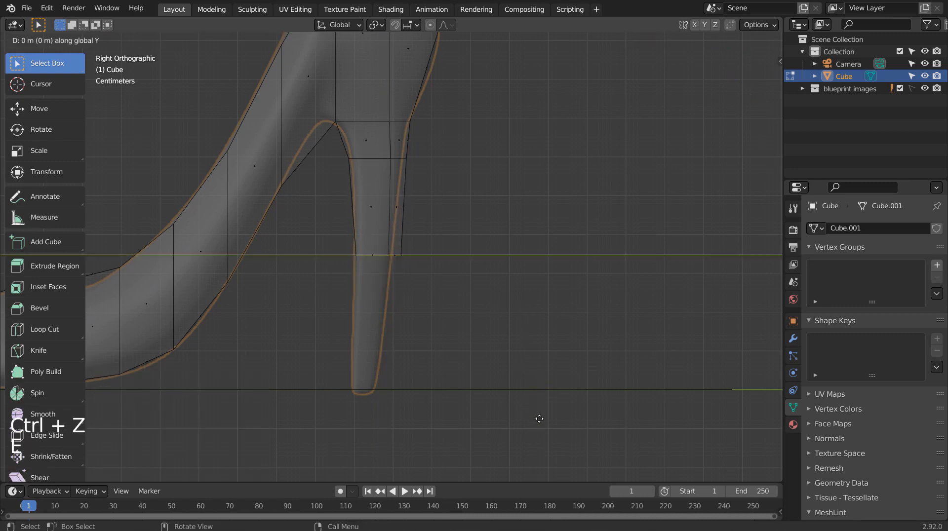
{"action": "right_click", "coordinate": [540, 424]}
{"action": "key", "text": "ctrl+z"}
Step: Extrude the heel's end faces about 0.263 m down along Z and scale them to about 0.674
{"action": "key", "text": "e"}
{"action": "middle_click", "coordinate": [539, 425]}
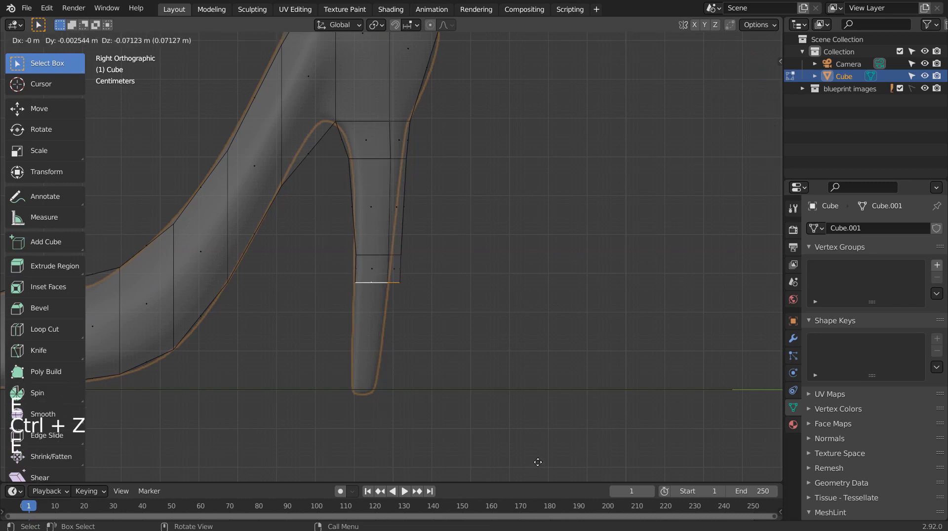
{"action": "left_click", "coordinate": [544, 78]}
{"action": "key", "text": "s"}
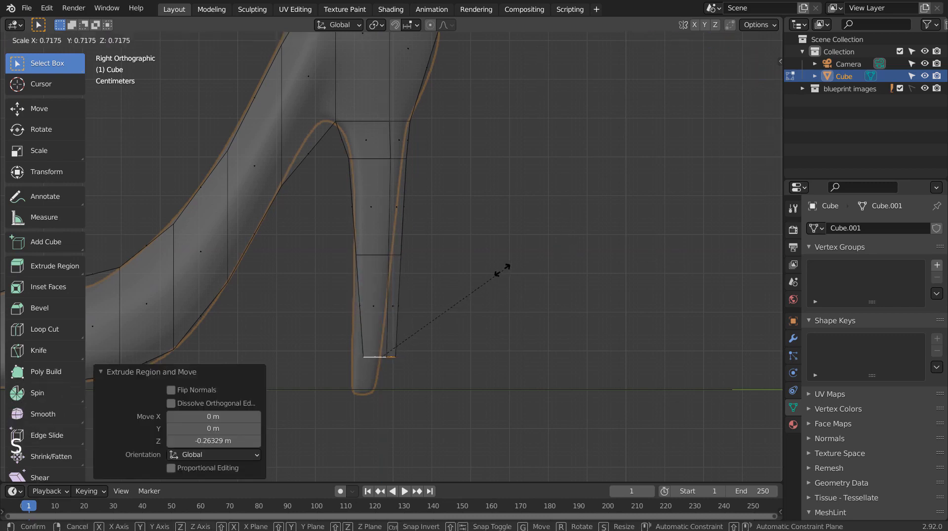
{"action": "left_click", "coordinate": [490, 268]}
{"action": "key", "text": "g"}
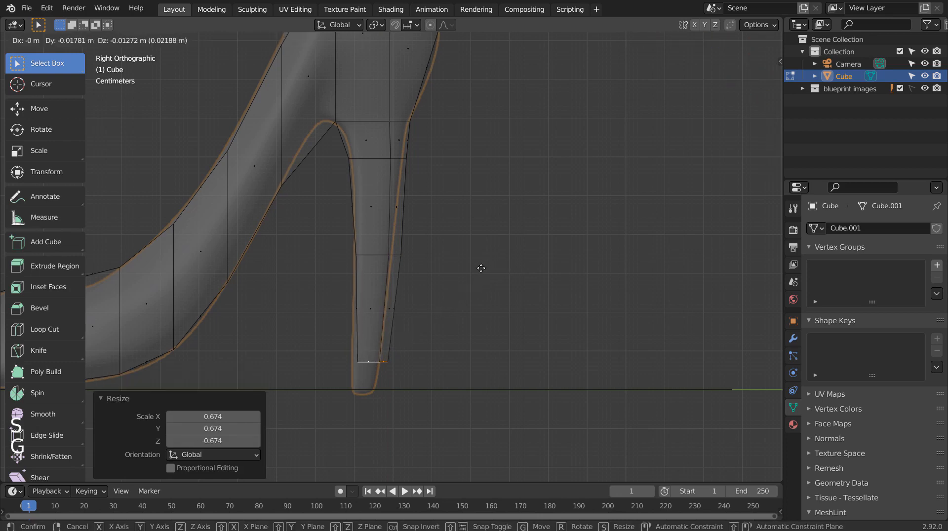
{"action": "key", "text": "ctrl+z"}
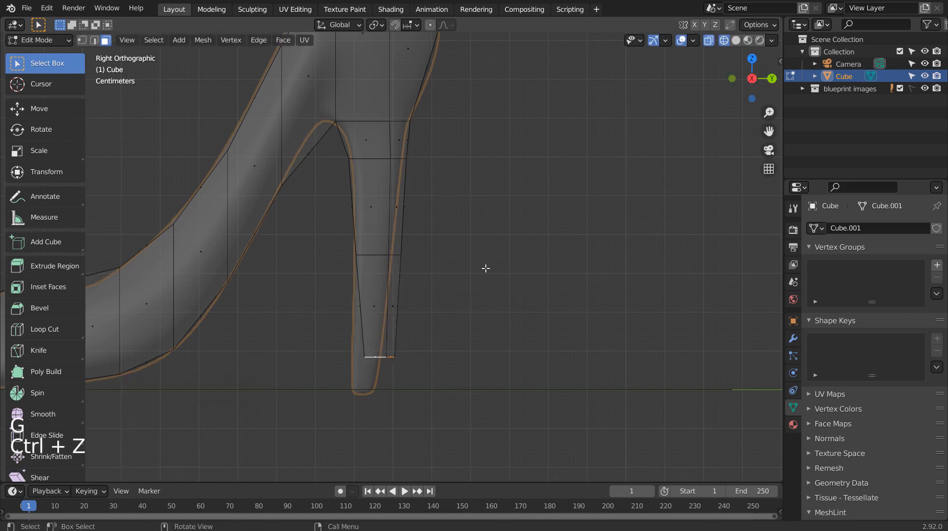
Step: Extrude the heel's end faces about 0.084 m down to the ground line and scale them to about 0.681
{"action": "key", "text": "e"}
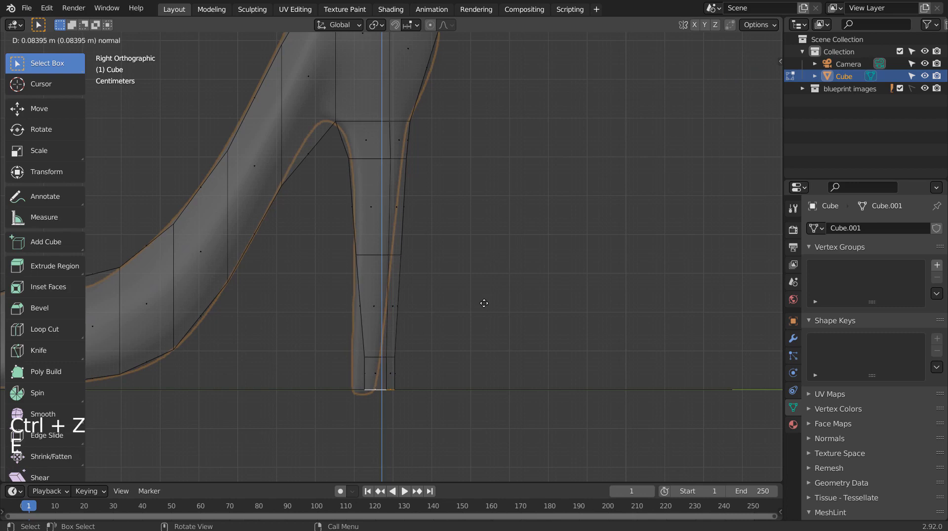
{"action": "left_click", "coordinate": [489, 304]}
{"action": "key", "text": "s"}
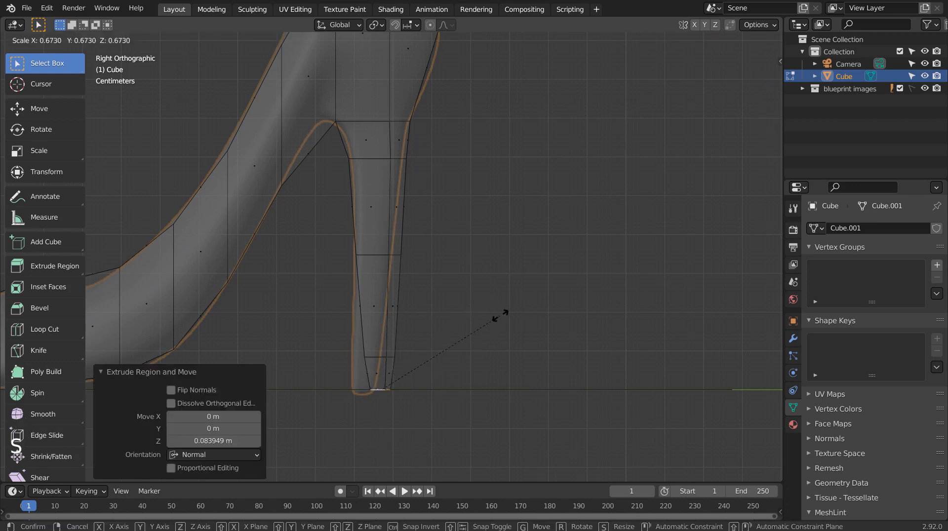
{"action": "left_click", "coordinate": [499, 316]}
{"action": "key", "text": "shift+z"}
{"action": "mouse_move", "coordinate": [315, 262]}
{"action": "middle_mouse_down"}
{"action": "mouse_move", "coordinate": [503, 277]}
{"action": "mouse_move", "coordinate": [465, 374]}
{"action": "mouse_move", "coordinate": [364, 301]}
{"action": "middle_mouse_up"}
{"action": "scroll", "coordinate": [413, 267], "scroll_direction": "down", "scroll_amount": 5}
{"action": "scroll", "coordinate": [396, 266], "scroll_direction": "down", "scroll_amount": 1}
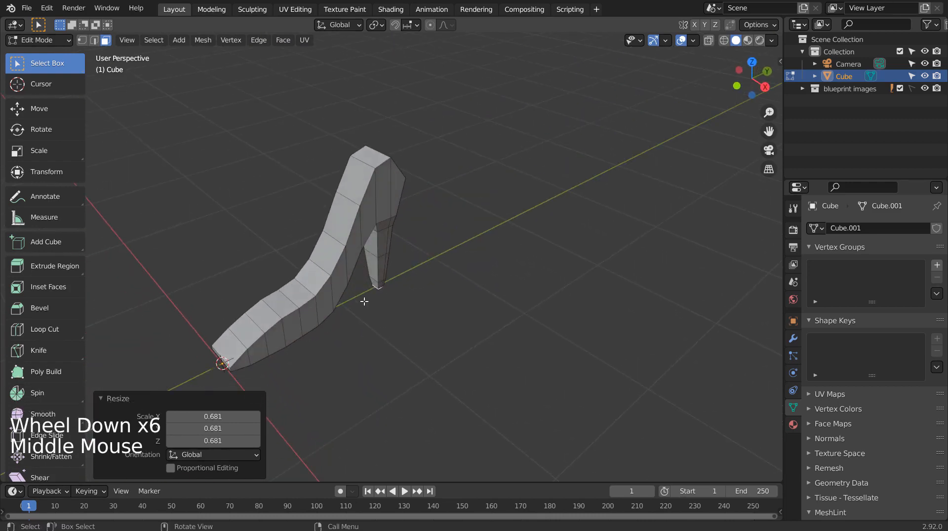
Step: Show the shoe mesh as a wireframe from the front, with face selection active
{"action": "key", "text": "KP_7"}
{"action": "key", "text": "KP_1"}
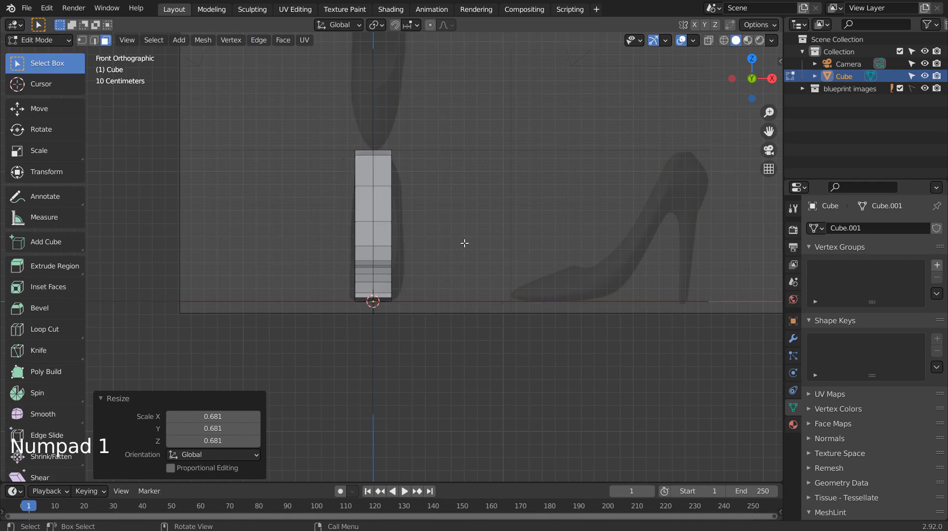
{"action": "key", "text": "Tab"}
{"action": "key", "text": "Tab"}
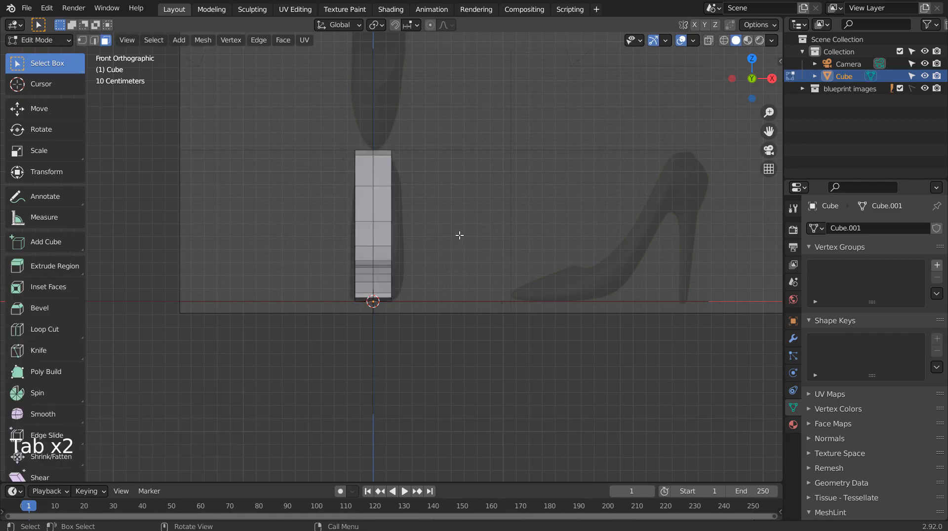
{"action": "key", "text": "shift+z"}
{"action": "key", "text": "3"}
{"action": "left_click", "coordinate": [364, 144]}
{"action": "key", "text": "b"}
{"action": "left_click_drag", "start_coordinate": [330, 117], "coordinate": [384, 350]}
{"action": "key", "text": "x"}
{"action": "left_click", "coordinate": [434, 317]}
{"action": "scroll", "coordinate": [368, 235], "scroll_direction": "up", "scroll_amount": 4}
{"action": "key", "text": "3"}
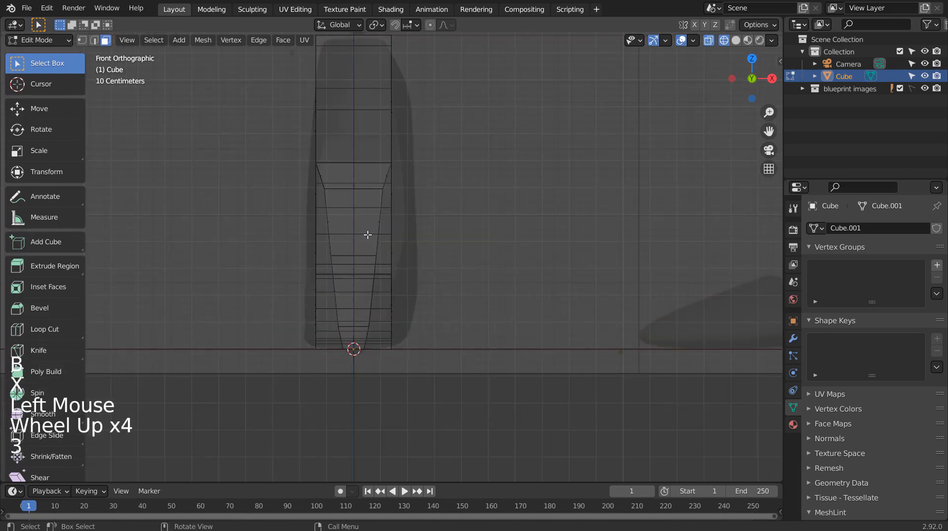
{"action": "left_click", "coordinate": [484, 218]}
{"action": "scroll", "coordinate": [458, 195], "scroll_direction": "down", "scroll_amount": 2}
{"action": "key", "text": "b"}
{"action": "left_click_drag", "start_coordinate": [312, 97], "coordinate": [388, 370]}
{"action": "middle_click_drag", "start_coordinate": [493, 295], "coordinate": [463, 302]}
{"action": "key", "text": "KP_1"}
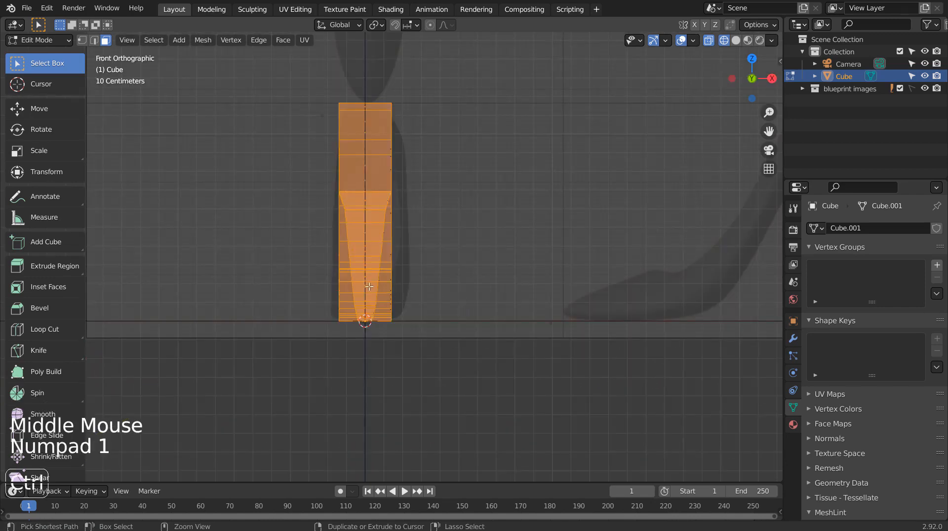
Step: Add a vertical edge loop through the centre of the shoe mesh and clear the selection
{"action": "key", "text": "ctrl+r"}
{"action": "right_click", "coordinate": [366, 286]}
{"action": "right_click", "coordinate": [366, 286]}
{"action": "left_click", "coordinate": [494, 229]}
{"action": "key", "text": "3"}
{"action": "left_click", "coordinate": [493, 229]}
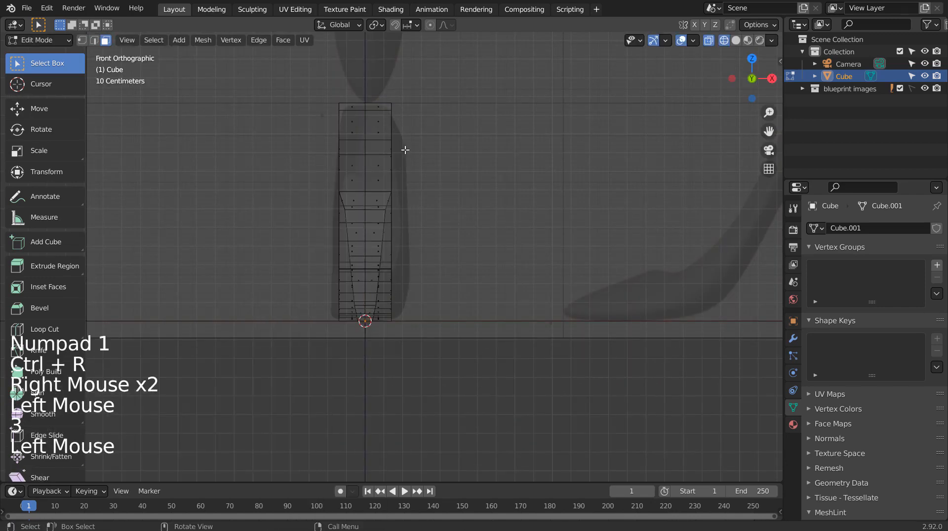
Step: Delete all faces on the negative X half of the shoe and leave mesh editing
{"action": "key", "text": "b"}
{"action": "left_click_drag", "start_coordinate": [312, 75], "coordinate": [364, 378]}
{"action": "key", "text": "x"}
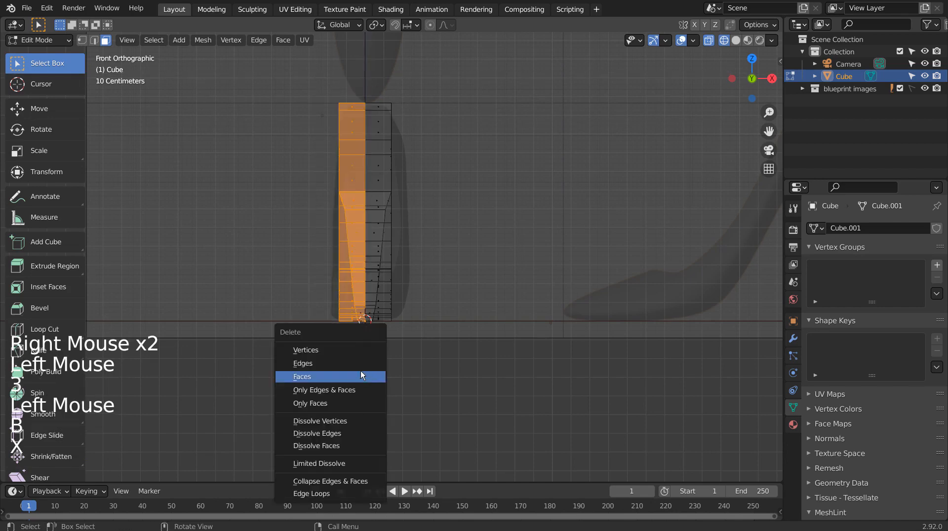
{"action": "left_click", "coordinate": [362, 371]}
{"action": "key", "text": "Tab"}
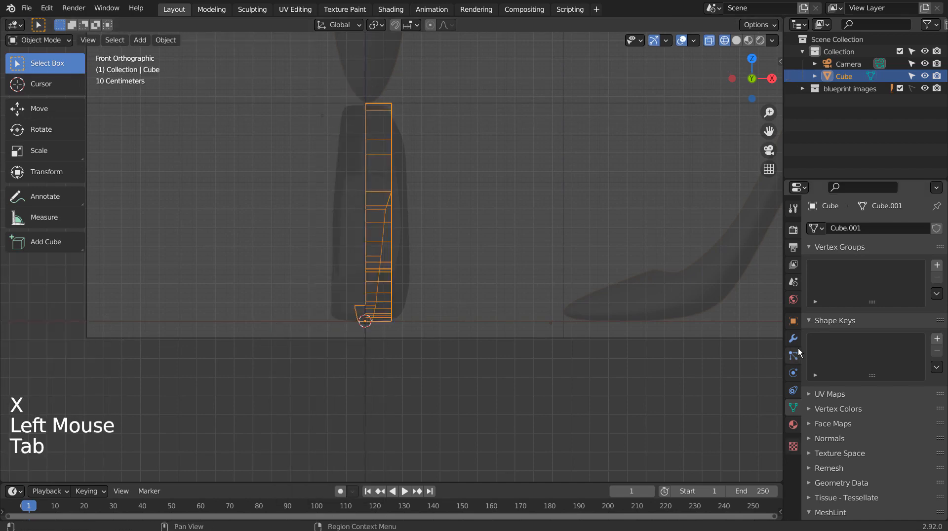
Step: Delete the leftover faces on the negative X side of the heel tip
{"action": "middle_click_drag", "start_coordinate": [443, 341], "coordinate": [378, 354]}
{"action": "scroll", "coordinate": [432, 355], "scroll_direction": "up", "scroll_amount": 7}
{"action": "key", "text": "Tab"}
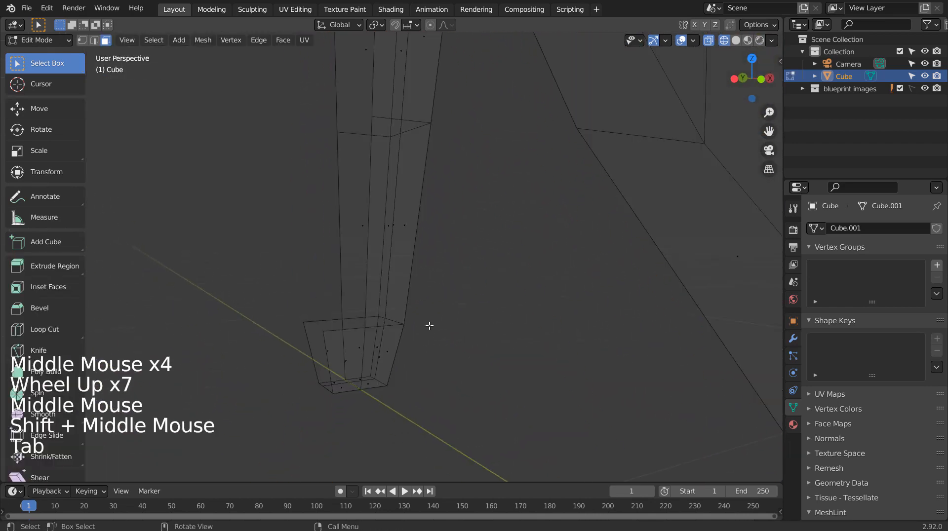
{"action": "key", "text": "3"}
{"action": "left_click", "coordinate": [344, 359]}
{"action": "left_click", "coordinate": [324, 347], "text": "shift"}
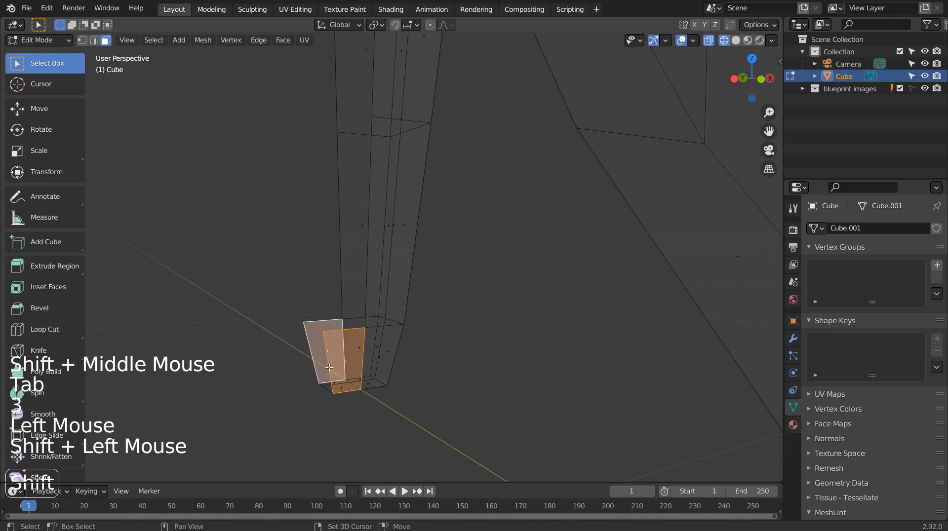
{"action": "left_click", "coordinate": [334, 386], "text": "shift"}
{"action": "key", "text": "x"}
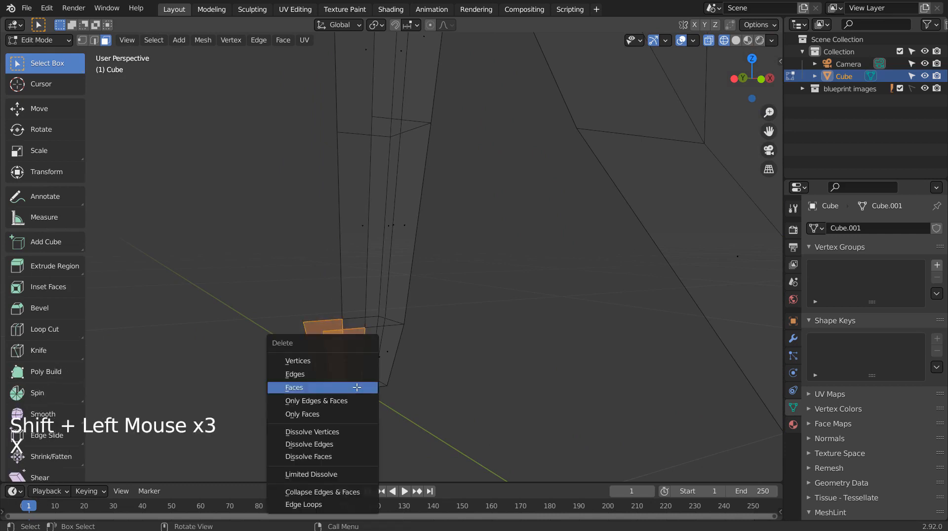
{"action": "left_click", "coordinate": [357, 389]}
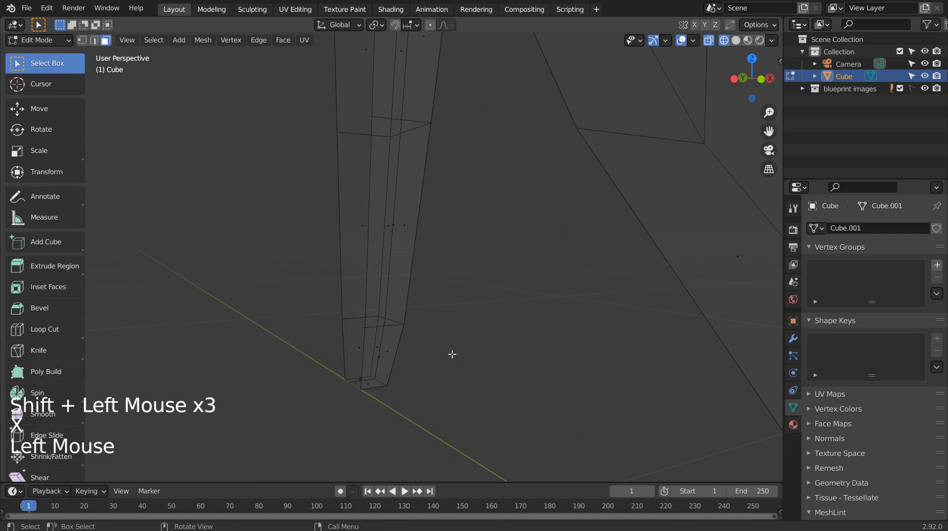
Step: Add a Mirror modifier across the X axis to the half shoe
{"action": "key", "text": "KP_1"}
{"action": "scroll", "coordinate": [451, 356], "scroll_direction": "down", "scroll_amount": 6}
{"action": "middle_click_drag", "start_coordinate": [509, 222], "coordinate": [509, 321], "text": "shift"}
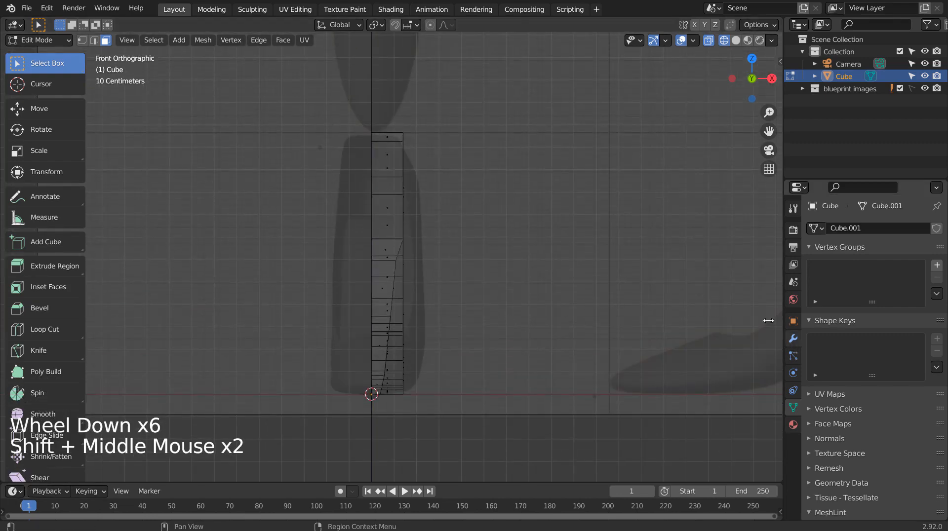
{"action": "key", "text": "Tab"}
{"action": "left_click", "coordinate": [792, 339]}
{"action": "left_click", "coordinate": [845, 236]}
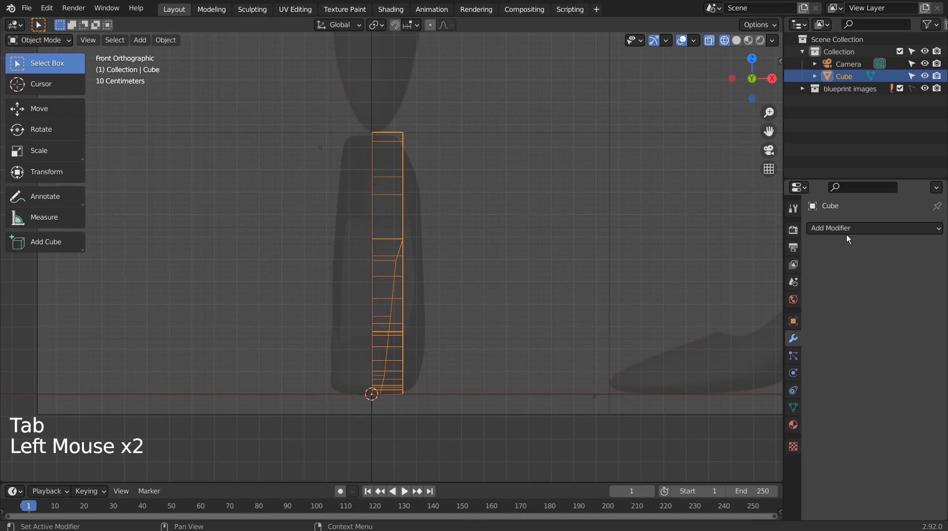
{"action": "left_click", "coordinate": [847, 229]}
{"action": "left_click", "coordinate": [745, 368]}
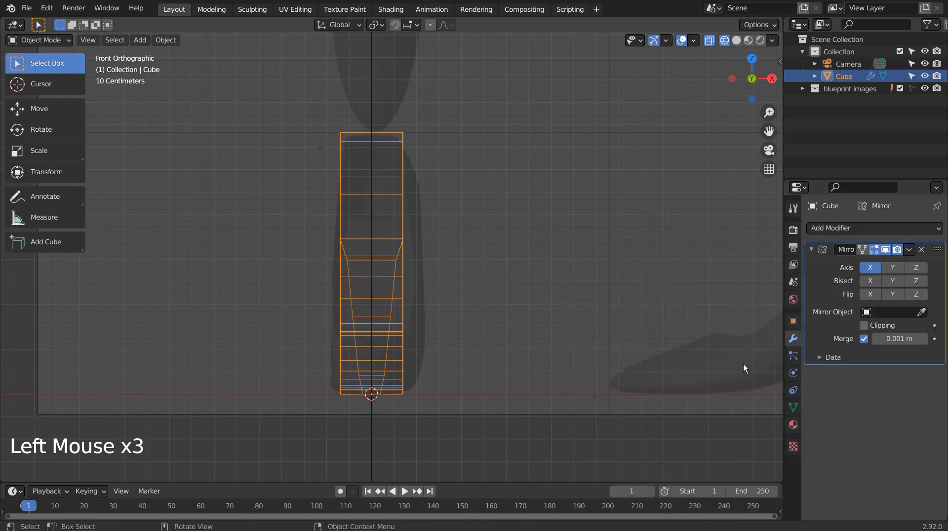
Step: Return the shoe to solid shading and add a level 3 Subdivision modifier
{"action": "key", "text": "shift+z"}
{"action": "mouse_move", "coordinate": [581, 320]}
{"action": "middle_mouse_down"}
{"action": "mouse_move", "coordinate": [563, 338]}
{"action": "mouse_move", "coordinate": [476, 338]}
{"action": "mouse_move", "coordinate": [344, 316]}
{"action": "mouse_move", "coordinate": [370, 317]}
{"action": "mouse_move", "coordinate": [423, 258]}
{"action": "middle_mouse_up"}
{"action": "left_click", "coordinate": [423, 258]}
{"action": "key", "text": "ctrl+3"}
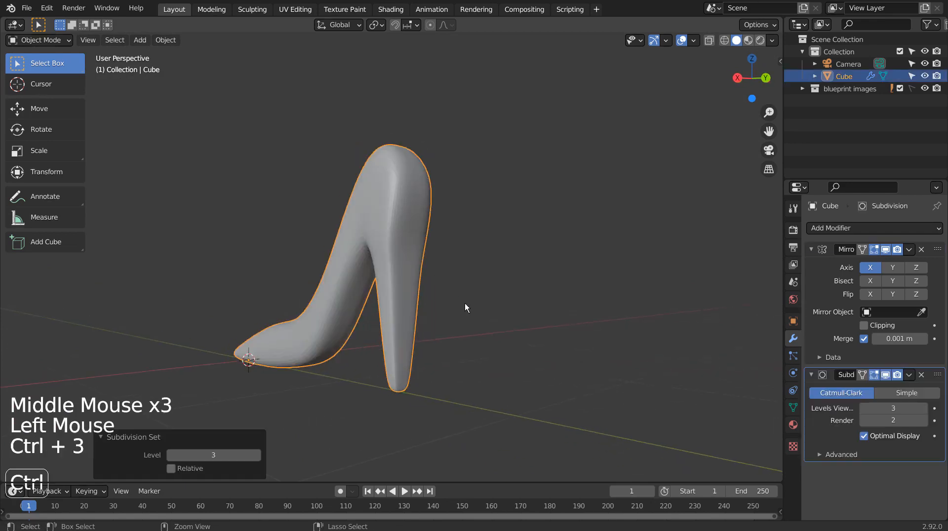
Step: Open the shoe mesh for editing in the top orthographic view
{"action": "middle_click_drag", "start_coordinate": [464, 303], "coordinate": [580, 377]}
{"action": "key", "text": "Tab"}
{"action": "scroll", "coordinate": [604, 343], "scroll_direction": "down", "scroll_amount": 2}
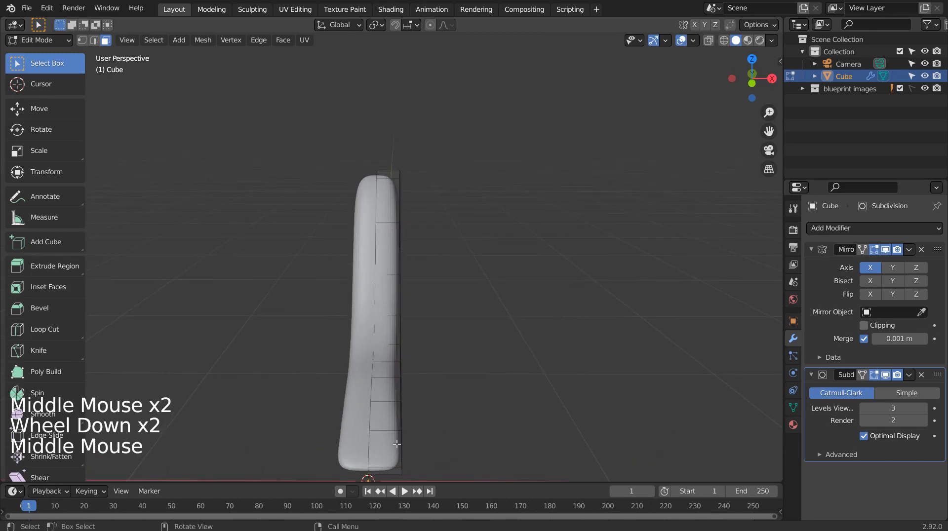
{"action": "key", "text": "KP_1"}
{"action": "key", "text": "KP_7"}
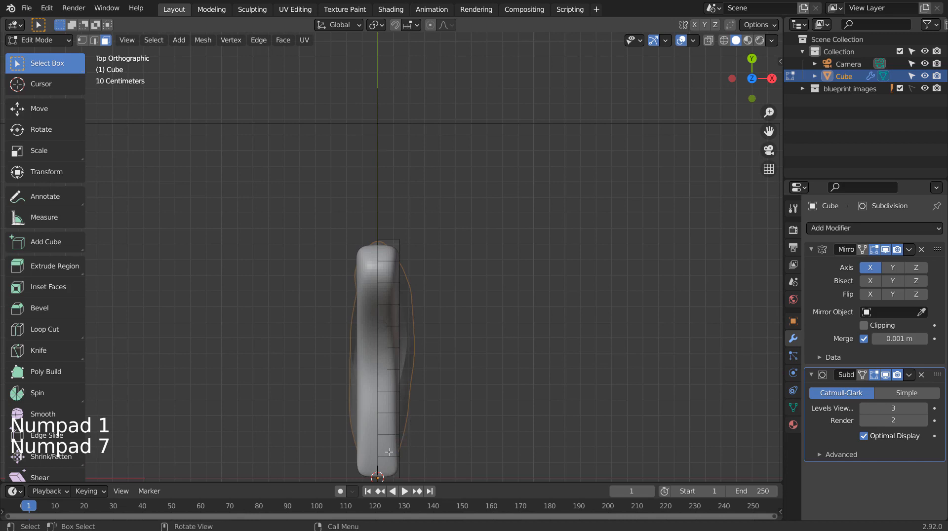
Step: Try to add a lengthwise edge loop along the middle of the half shoe
{"action": "key", "text": "ctrl+r"}
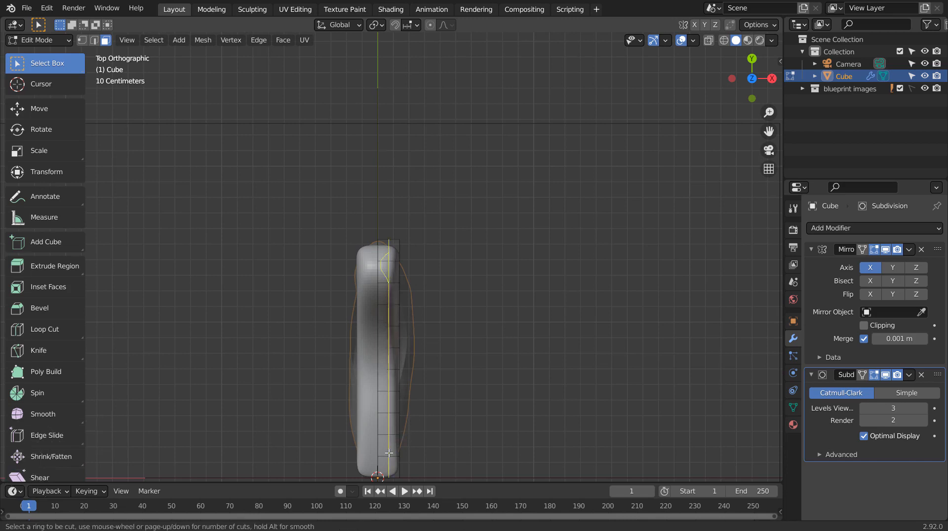
{"action": "left_click", "coordinate": [389, 453]}
{"action": "right_click", "coordinate": [461, 382]}
{"action": "key", "text": "ctrl+z"}
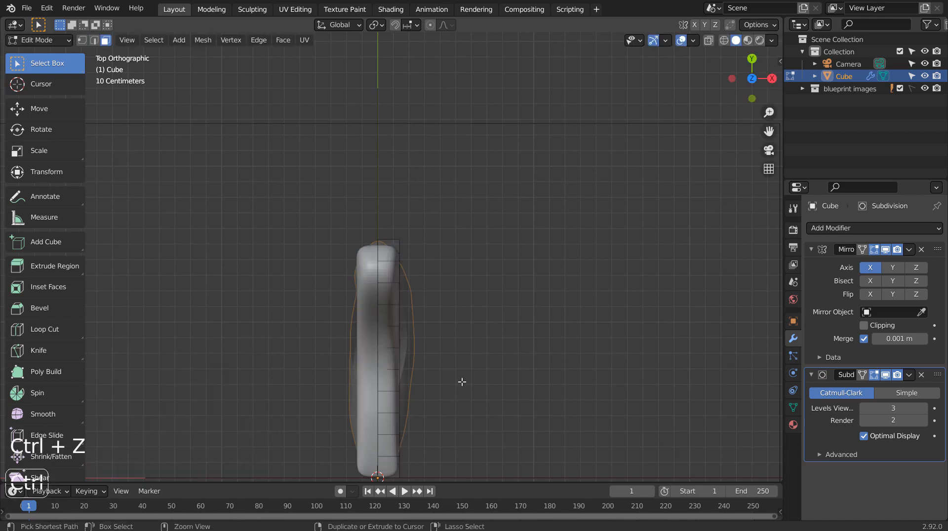
Step: In wireframe vertex editing, move the outermost toe-tip vertices about 0.103 m inward along X to narrow the tip
{"action": "key", "text": "1"}
{"action": "key", "text": "Tab"}
{"action": "key", "text": "Tab"}
{"action": "left_click", "coordinate": [481, 356]}
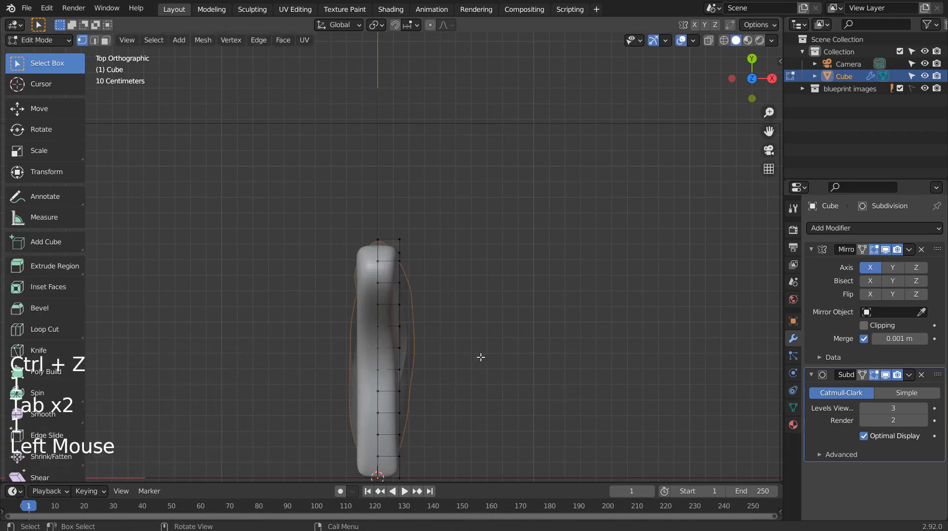
{"action": "key", "text": "shift+z"}
{"action": "middle_click_drag", "start_coordinate": [483, 352], "coordinate": [484, 247], "text": "shift"}
{"action": "scroll", "coordinate": [451, 403], "scroll_direction": "up", "scroll_amount": 5}
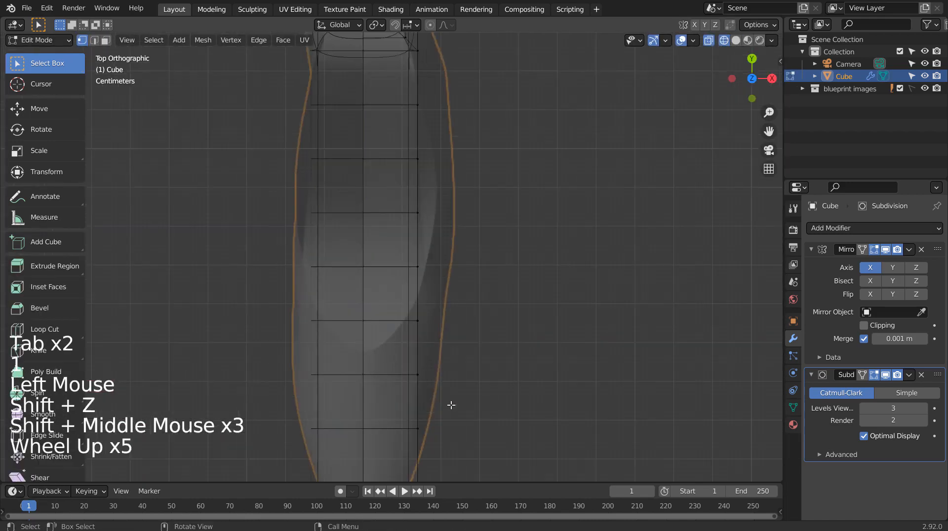
{"action": "middle_click_drag", "start_coordinate": [451, 402], "coordinate": [468, 200], "text": "shift"}
{"action": "left_click", "coordinate": [501, 368]}
{"action": "key", "text": "b"}
{"action": "left_click_drag", "start_coordinate": [395, 353], "coordinate": [464, 413]}
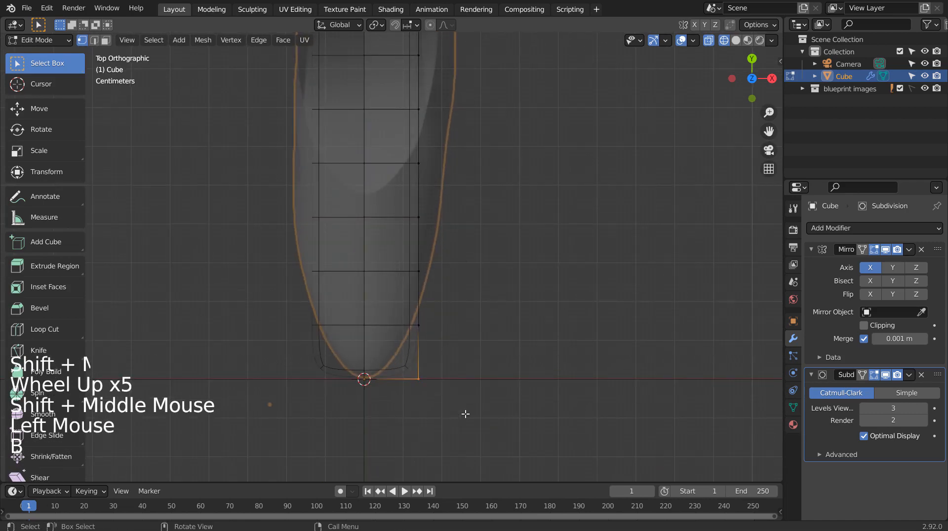
{"action": "key", "text": "g"}
{"action": "key", "text": "x"}
{"action": "left_click", "coordinate": [427, 408]}
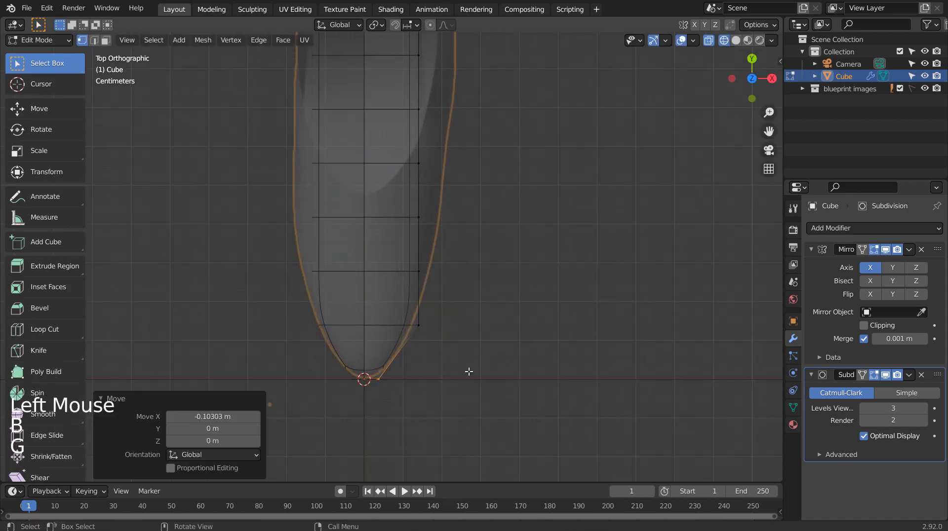
Step: Move the second row of outer vertices from the toe slightly inward along X to the reference outline
{"action": "key", "text": "b"}
{"action": "left_click_drag", "start_coordinate": [397, 306], "coordinate": [469, 360]}
{"action": "key", "text": "g"}
{"action": "key", "text": "x"}
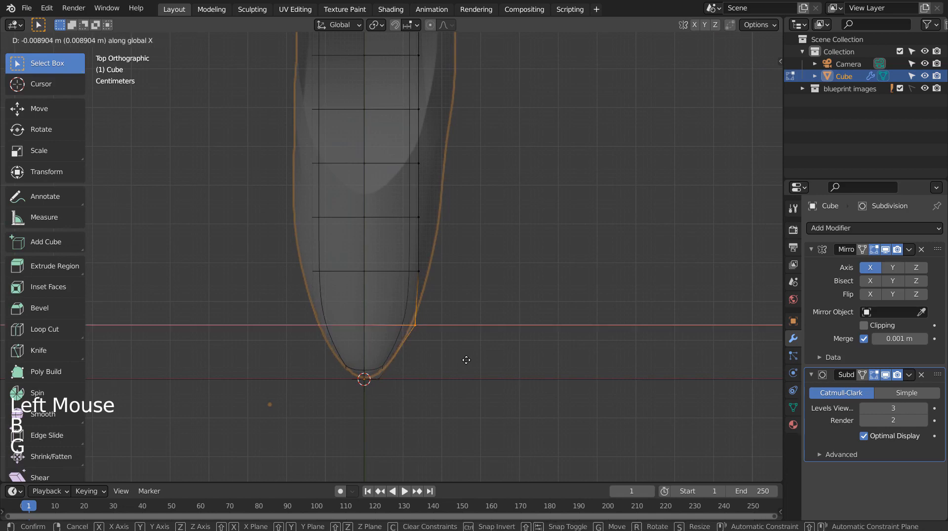
{"action": "left_click", "coordinate": [462, 360]}
{"action": "left_click", "coordinate": [478, 342]}
Step: Move the third row of outer vertices from the toe outward along X to the reference outline
{"action": "key", "text": "b"}
{"action": "left_click_drag", "start_coordinate": [390, 252], "coordinate": [444, 299]}
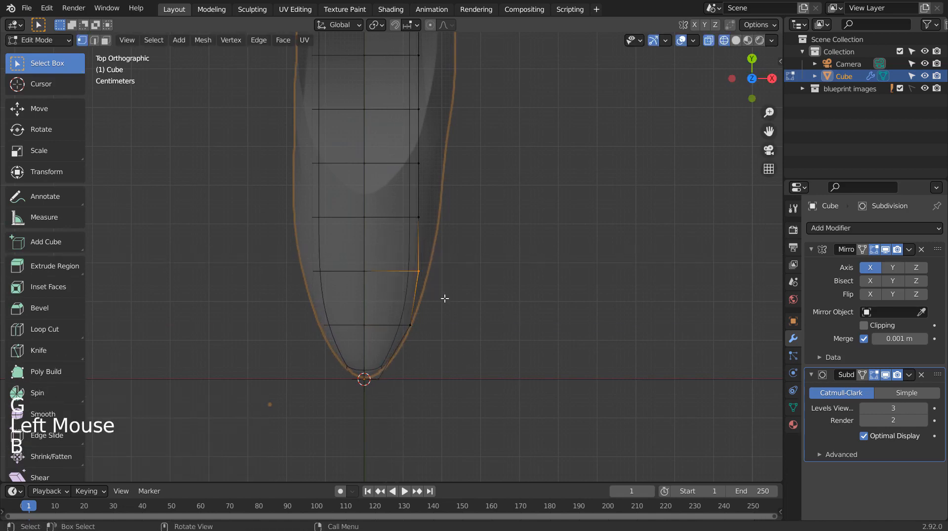
{"action": "key", "text": "g"}
{"action": "key", "text": "x"}
{"action": "left_click", "coordinate": [455, 299]}
Step: Move the fourth row of outer vertices from the toe about 0.056 m outward along X
{"action": "middle_click_drag", "start_coordinate": [512, 257], "coordinate": [501, 405], "text": "shift"}
{"action": "left_click", "coordinate": [474, 359]}
{"action": "key", "text": "b"}
{"action": "left_click_drag", "start_coordinate": [397, 345], "coordinate": [444, 396]}
{"action": "key", "text": "g"}
{"action": "key", "text": "x"}
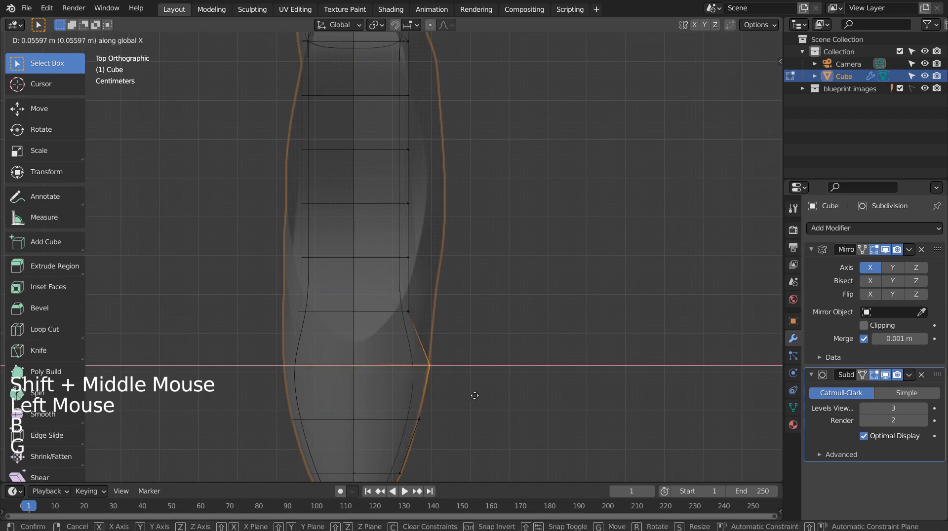
{"action": "left_click", "coordinate": [473, 394]}
Step: Move the fifth row of outer vertices from the toe about 0.069 m outward along X
{"action": "middle_click_drag", "start_coordinate": [508, 306], "coordinate": [493, 370], "text": "shift"}
{"action": "left_click", "coordinate": [474, 370]}
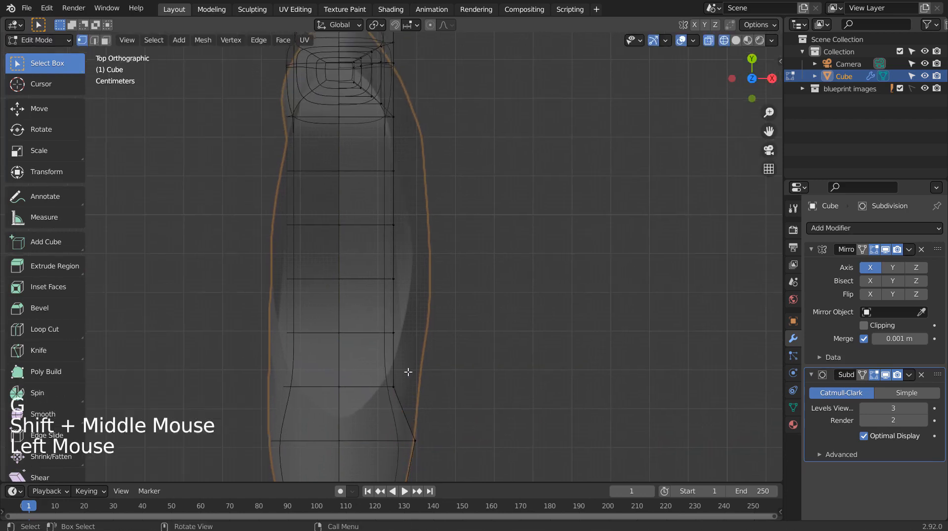
{"action": "key", "text": "b"}
{"action": "left_click_drag", "start_coordinate": [379, 372], "coordinate": [428, 410]}
{"action": "key", "text": "g"}
{"action": "key", "text": "x"}
{"action": "left_click", "coordinate": [454, 404]}
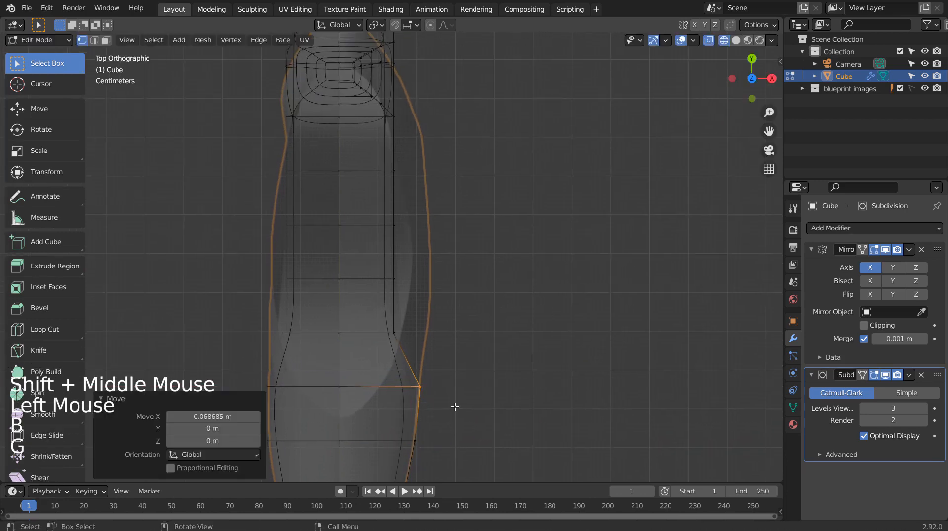
Step: Move the sixth row of outer vertices from the toe about 0.085 m outward along X
{"action": "key", "text": "b"}
{"action": "left_click_drag", "start_coordinate": [396, 316], "coordinate": [434, 360]}
{"action": "key", "text": "g"}
{"action": "key", "text": "x"}
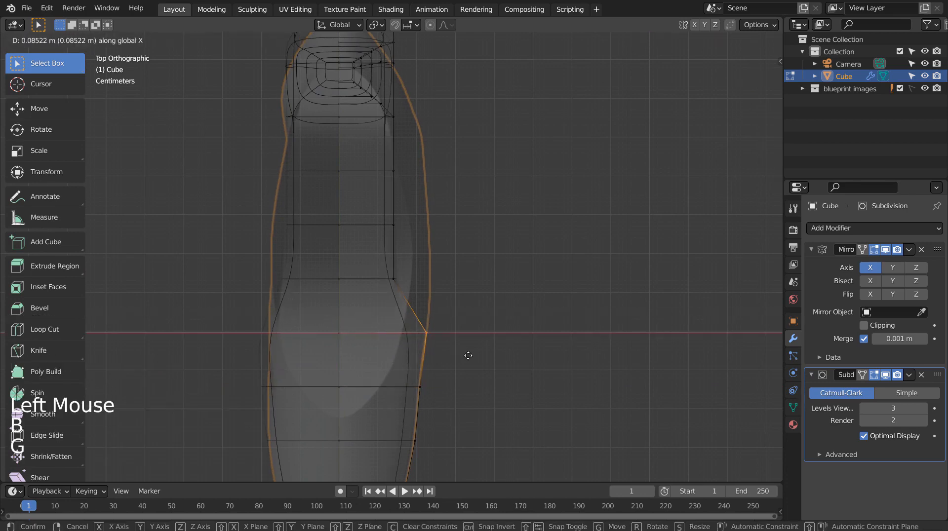
{"action": "left_click", "coordinate": [472, 348]}
Step: Move the seventh row of outer vertices from the toe outward along X to the reference outline
{"action": "middle_click_drag", "start_coordinate": [513, 250], "coordinate": [509, 357], "text": "shift"}
{"action": "left_click", "coordinate": [507, 359]}
{"action": "key", "text": "b"}
{"action": "left_click_drag", "start_coordinate": [383, 364], "coordinate": [421, 402]}
{"action": "key", "text": "g"}
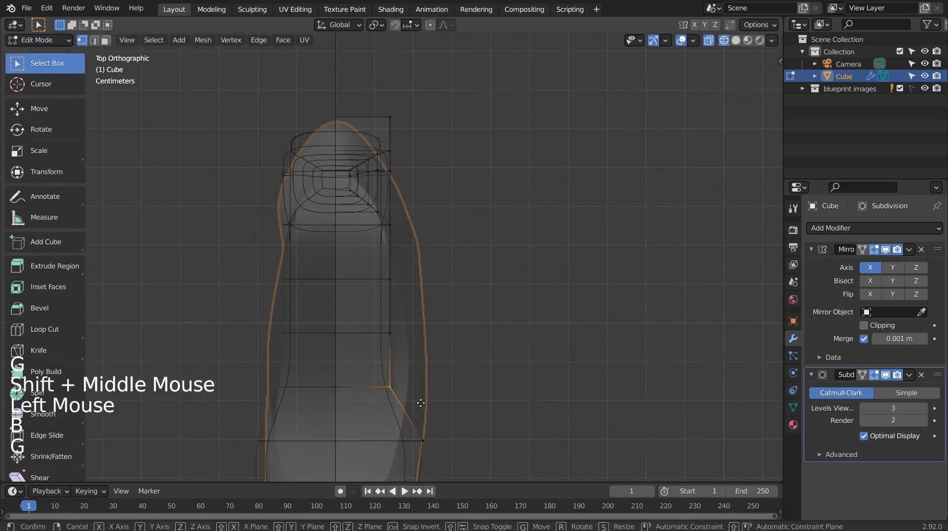
{"action": "key", "text": "x"}
{"action": "left_click", "coordinate": [456, 400]}
Step: Move the eighth row of outer vertices from the toe outward along X to the reference outline
{"action": "key", "text": "b"}
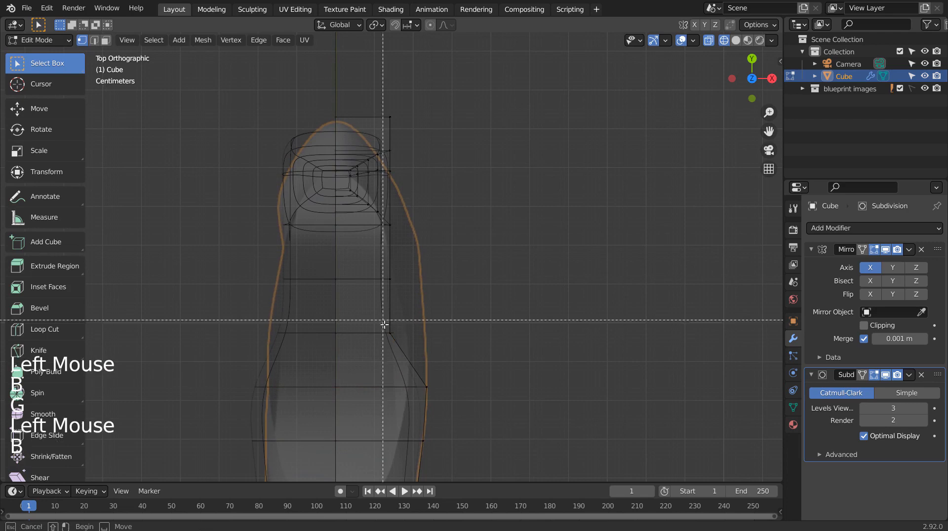
{"action": "left_click_drag", "start_coordinate": [383, 324], "coordinate": [429, 353]}
{"action": "key", "text": "g"}
{"action": "key", "text": "x"}
{"action": "left_click", "coordinate": [463, 354]}
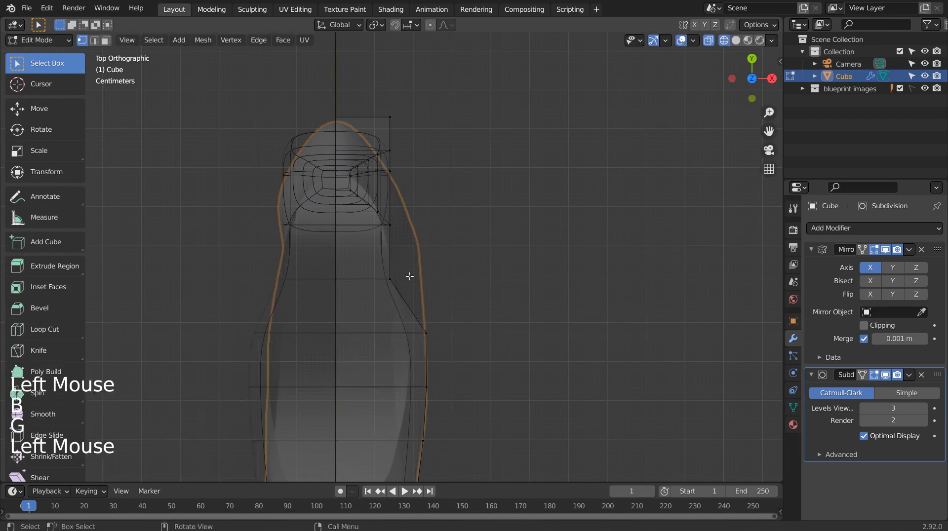
Step: Move the ninth row of outer vertices from the toe about 0.081 m outward along X
{"action": "key", "text": "b"}
{"action": "left_click_drag", "start_coordinate": [379, 266], "coordinate": [442, 316]}
{"action": "key", "text": "g"}
{"action": "key", "text": "x"}
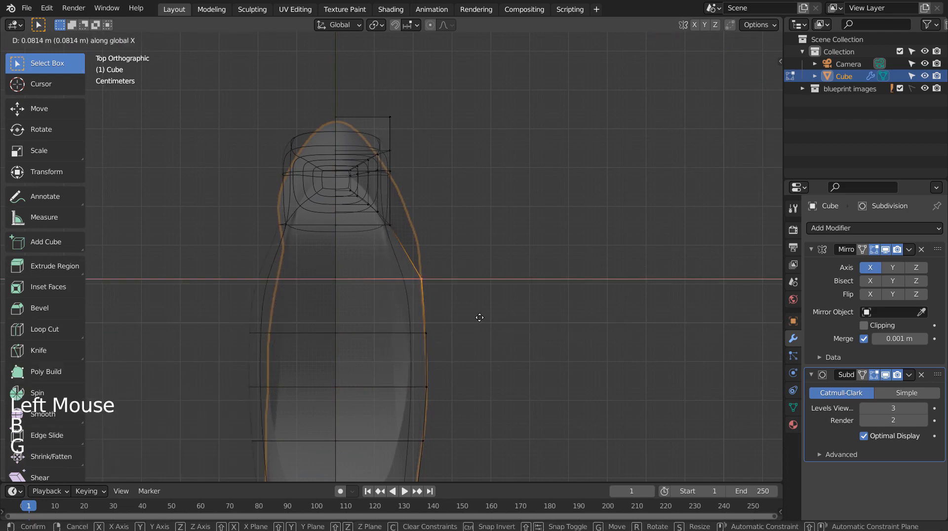
{"action": "left_click", "coordinate": [479, 317]}
Step: Move the tenth row of outer vertices from the toe about 0.059 m outward along X
{"action": "middle_click_drag", "start_coordinate": [482, 239], "coordinate": [480, 361], "text": "shift"}
{"action": "left_click", "coordinate": [455, 342]}
{"action": "key", "text": "b"}
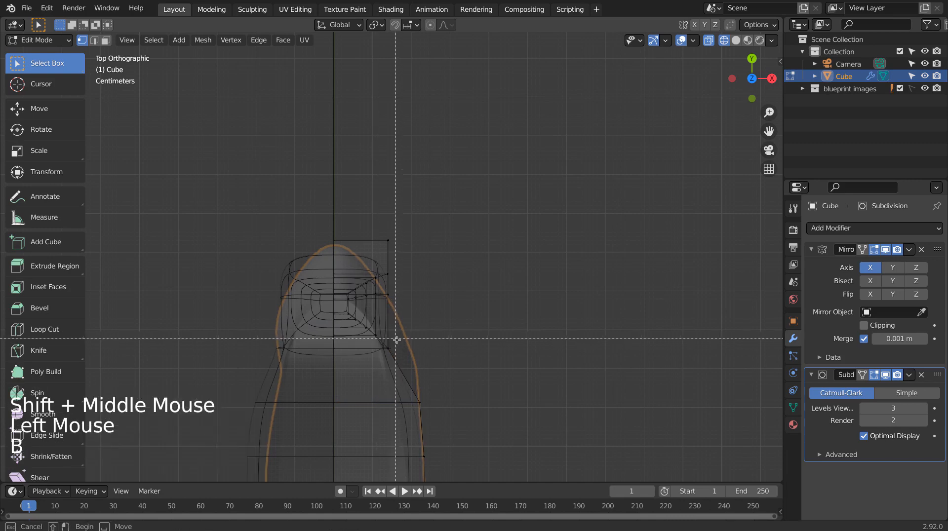
{"action": "key", "text": "shift+z"}
{"action": "key", "text": "shift+z"}
{"action": "left_click", "coordinate": [394, 342]}
{"action": "key", "text": "b"}
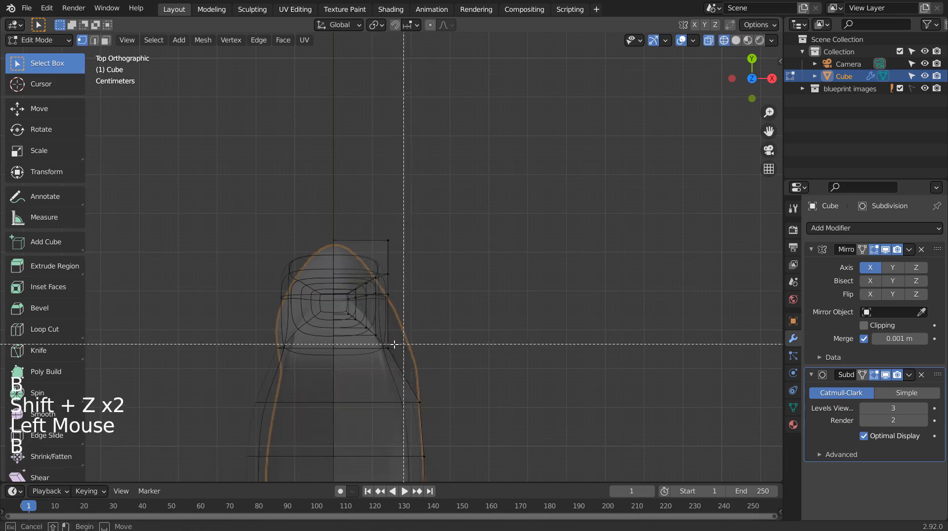
{"action": "left_click_drag", "start_coordinate": [382, 343], "coordinate": [403, 355]}
{"action": "key", "text": "g"}
{"action": "key", "text": "x"}
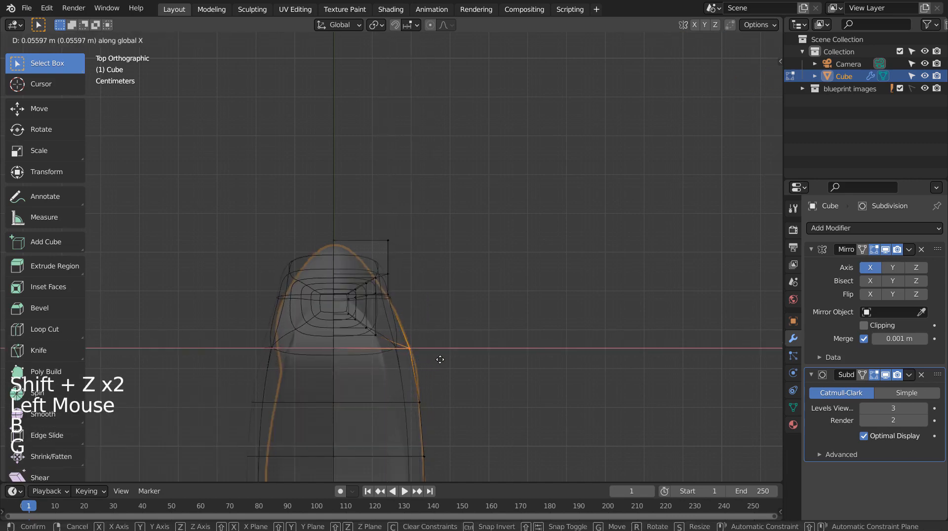
{"action": "left_click", "coordinate": [441, 359]}
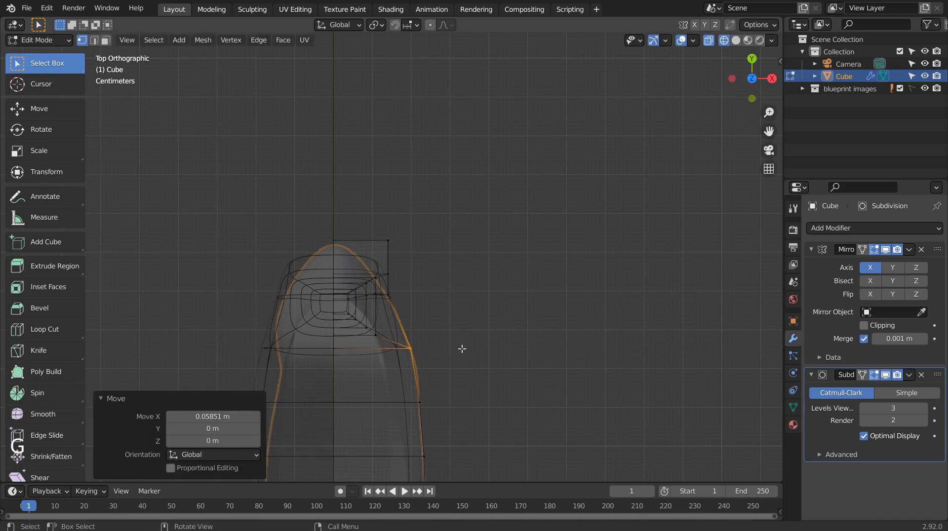
{"action": "left_click", "coordinate": [462, 348]}
Step: Add one centred lengthwise loop cut between the shoe's centreline and its outer edge
{"action": "key", "text": "shift+z"}
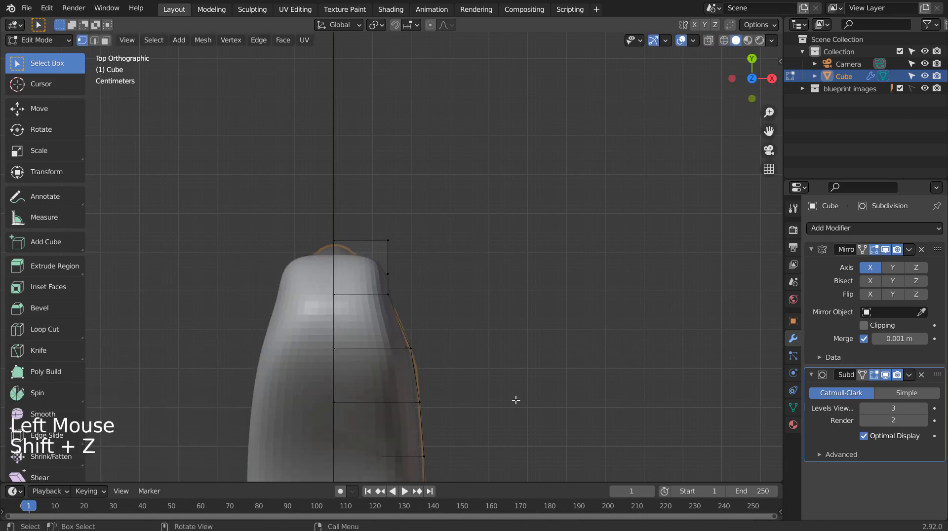
{"action": "mouse_move", "coordinate": [516, 400]}
{"action": "middle_mouse_down"}
{"action": "mouse_move", "coordinate": [417, 300]}
{"action": "mouse_move", "coordinate": [455, 324]}
{"action": "mouse_move", "coordinate": [576, 292]}
{"action": "mouse_move", "coordinate": [567, 317]}
{"action": "mouse_move", "coordinate": [508, 345]}
{"action": "middle_mouse_up"}
{"action": "scroll", "coordinate": [416, 301], "scroll_direction": "down", "scroll_amount": 6}
{"action": "key", "text": "KP_1"}
{"action": "key", "text": "KP_7"}
{"action": "key", "text": "shift+z"}
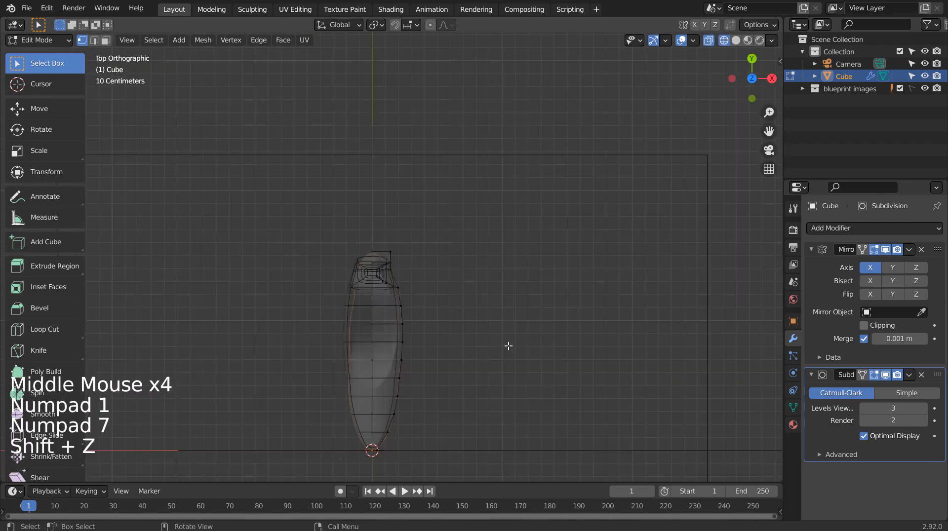
{"action": "scroll", "coordinate": [482, 389], "scroll_direction": "up", "scroll_amount": 3}
{"action": "middle_click_drag", "start_coordinate": [483, 389], "coordinate": [508, 273], "text": "shift"}
{"action": "scroll", "coordinate": [483, 313], "scroll_direction": "up", "scroll_amount": 2}
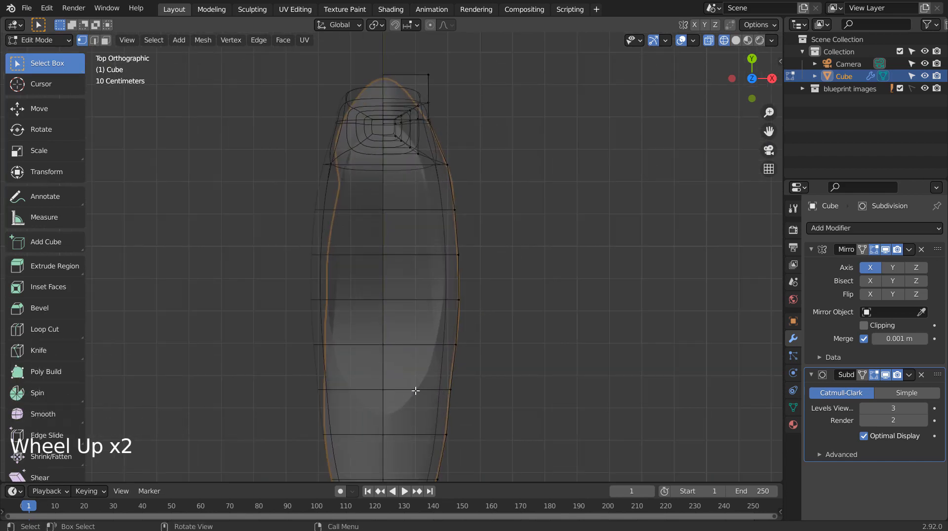
{"action": "key", "text": "ctrl+r"}
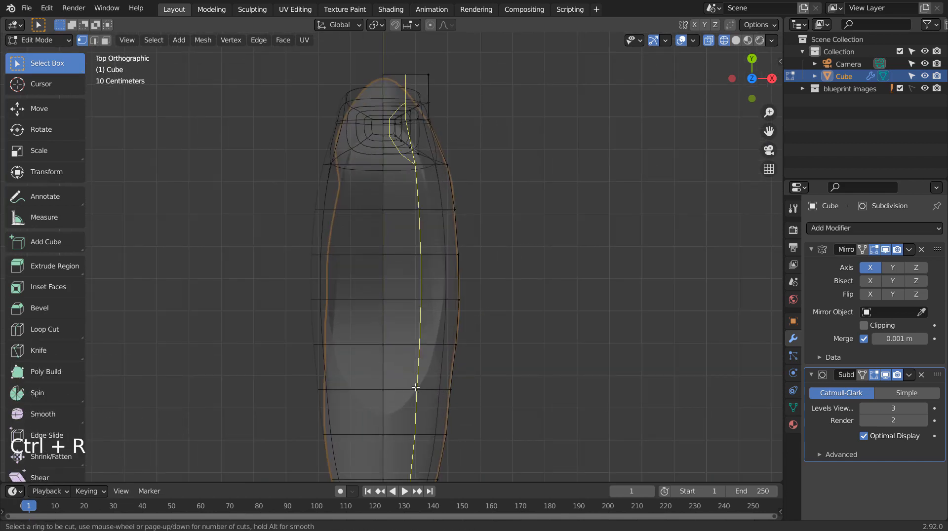
{"action": "left_click", "coordinate": [415, 387]}
{"action": "right_click", "coordinate": [415, 387]}
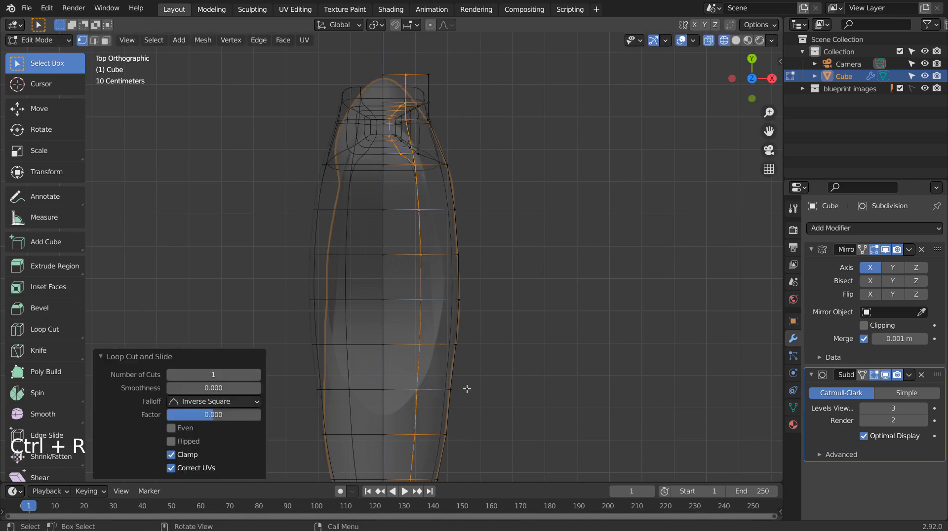
{"action": "left_click", "coordinate": [500, 398]}
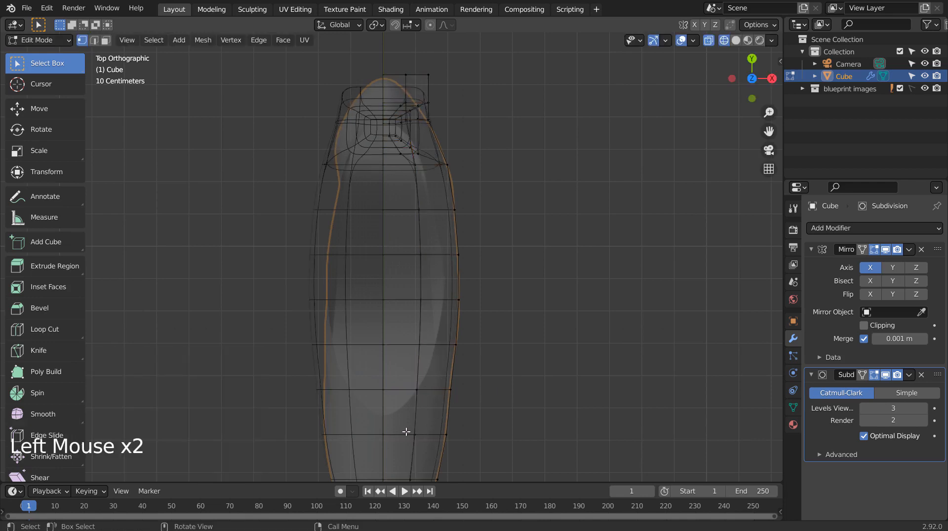
Step: Edge-slide the centre and inner vertices of the fourth row from the toe toward the heel by a factor of -0.630
{"action": "key", "text": "b"}
{"action": "left_click_drag", "start_coordinate": [366, 429], "coordinate": [464, 451]}
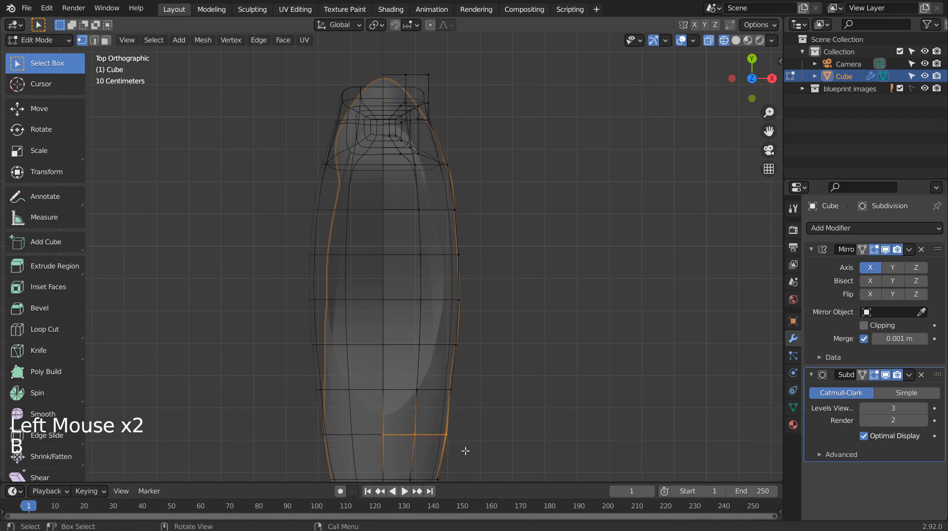
{"action": "left_click", "coordinate": [464, 446]}
{"action": "key", "text": "b"}
{"action": "left_click_drag", "start_coordinate": [375, 430], "coordinate": [430, 455]}
{"action": "key", "text": "g"}
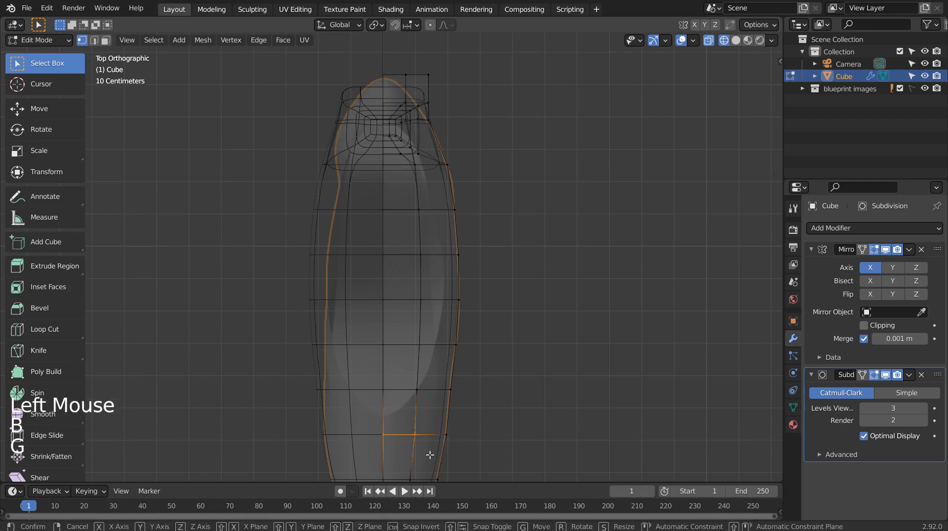
{"action": "key", "text": "g"}
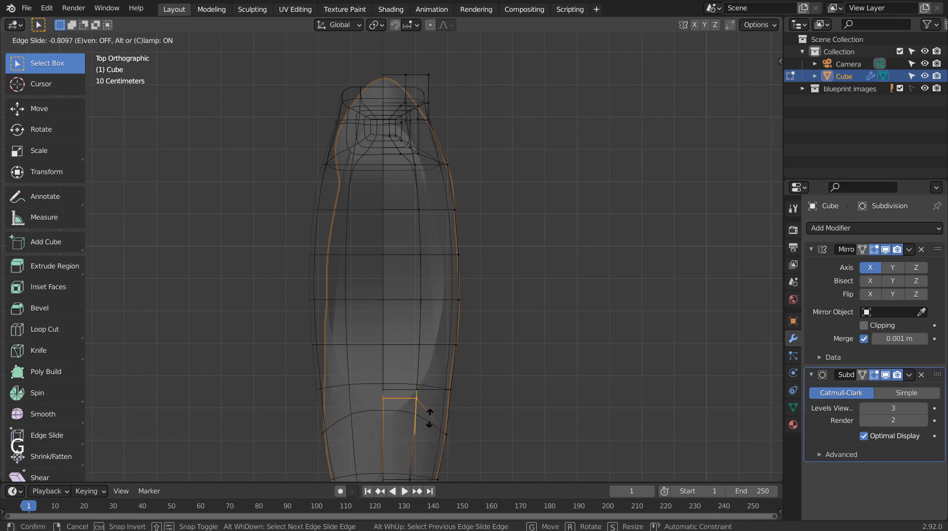
{"action": "left_click", "coordinate": [424, 395]}
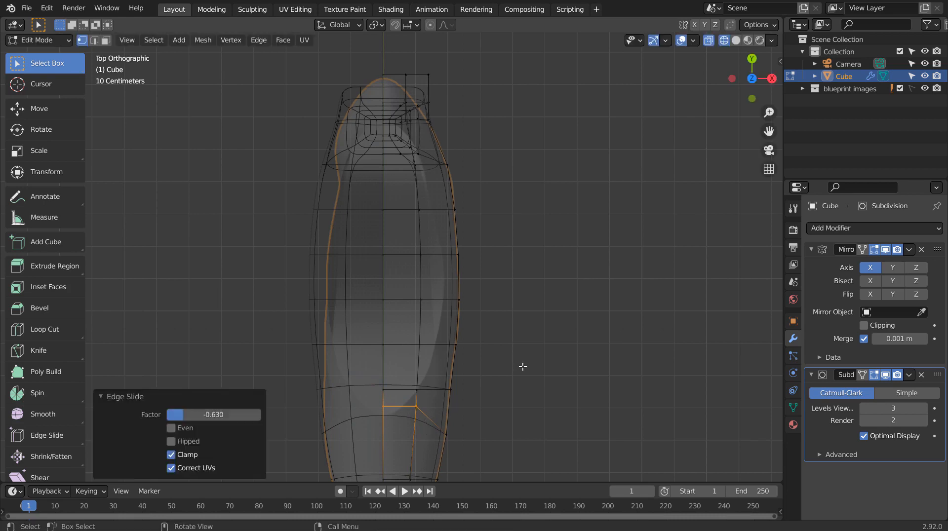
Step: Move the inner loop's vertices in the fifth row from the toe about 0.02 m outward along X
{"action": "key", "text": "b"}
{"action": "key", "text": "g"}
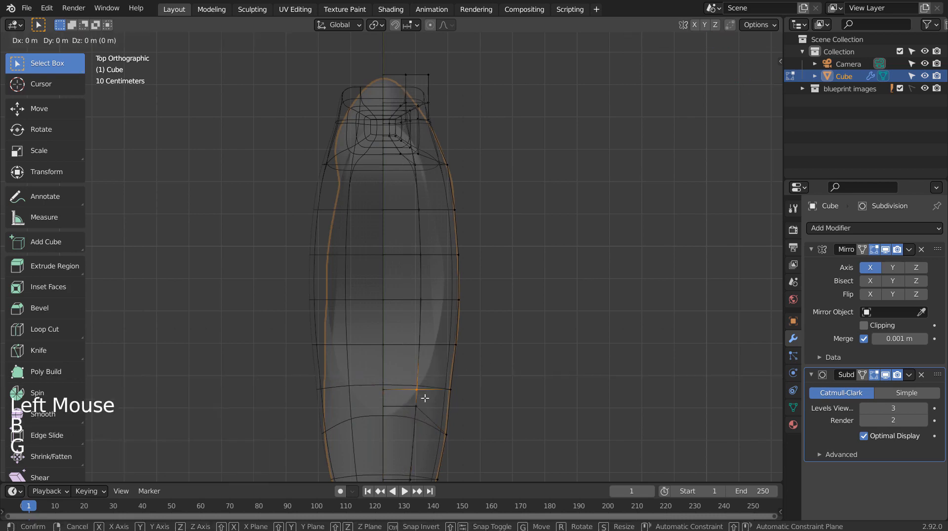
{"action": "key", "text": "x"}
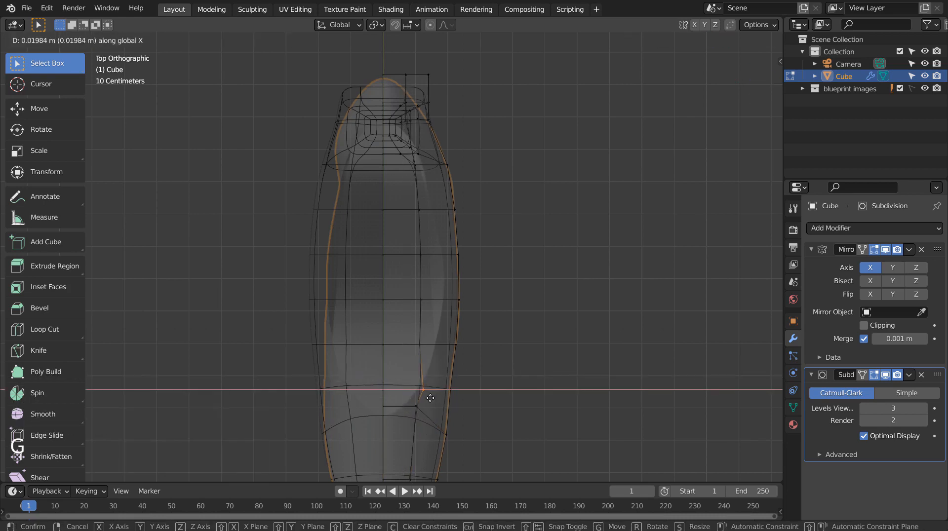
{"action": "left_click", "coordinate": [429, 398]}
{"action": "left_click", "coordinate": [437, 380]}
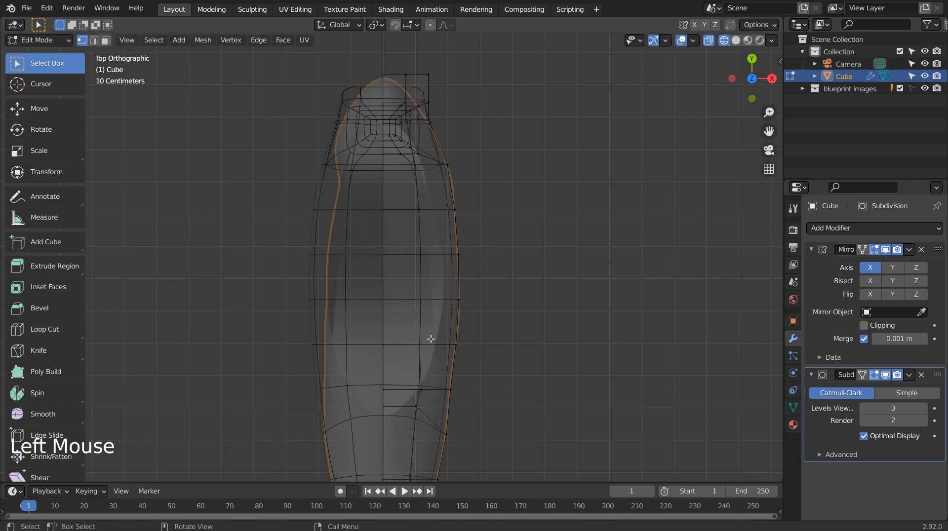
Step: Move the inner loop's vertices in the sixth row from the toe about 0.11 m outward along X
{"action": "key", "text": "b"}
{"action": "left_click_drag", "start_coordinate": [408, 333], "coordinate": [432, 357]}
{"action": "key", "text": "g"}
{"action": "key", "text": "x"}
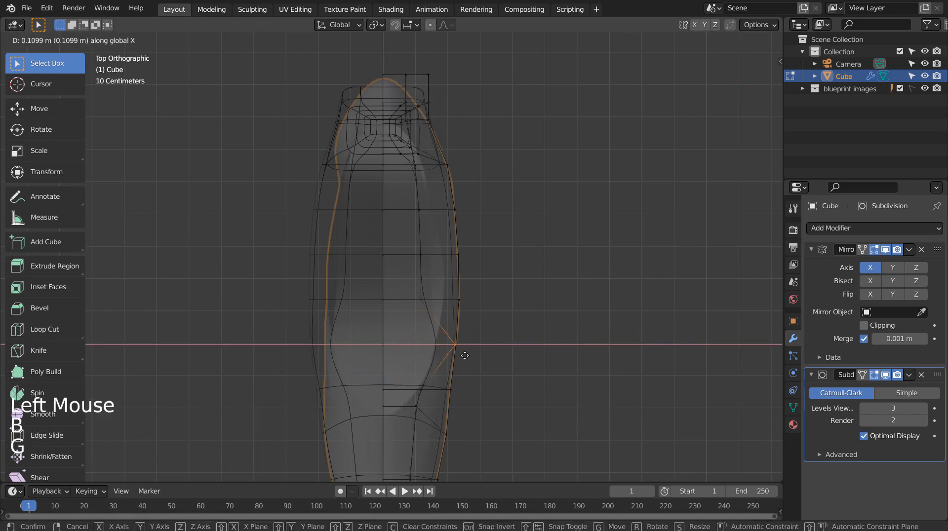
{"action": "left_click", "coordinate": [463, 356]}
{"action": "left_click", "coordinate": [513, 305]}
Step: Move the inner loop's vertices in the seventh row from the toe outward along X, close to the outer edge
{"action": "key", "text": "b"}
{"action": "left_click_drag", "start_coordinate": [412, 290], "coordinate": [432, 312]}
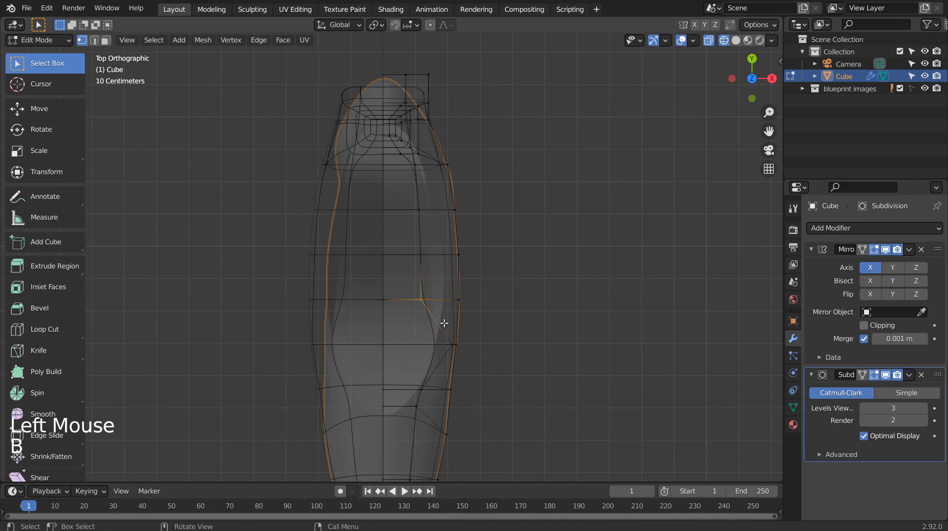
{"action": "key", "text": "g"}
{"action": "key", "text": "x"}
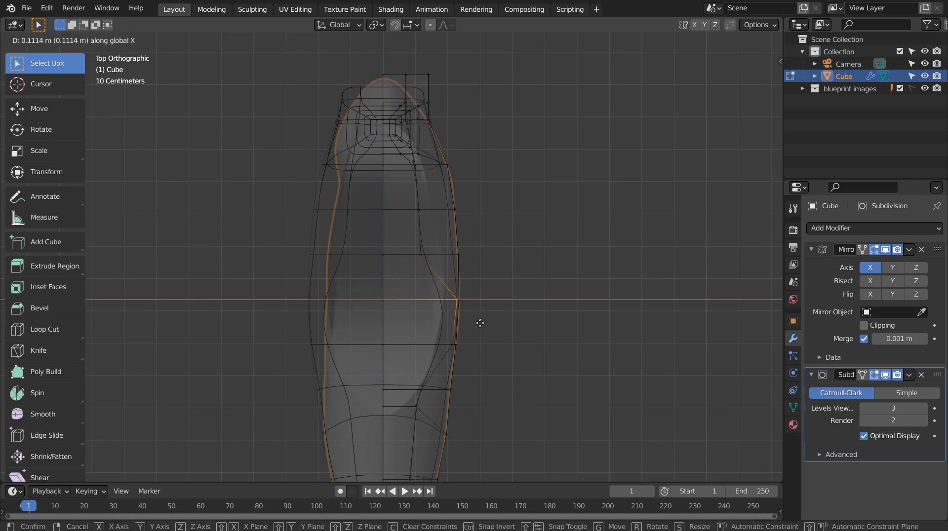
{"action": "left_click", "coordinate": [485, 319]}
{"action": "left_click", "coordinate": [486, 316]}
Step: Move the inner loop's vertices in the eighth row from the toe outward along X, close to the outer edge
{"action": "key", "text": "b"}
{"action": "left_click_drag", "start_coordinate": [403, 247], "coordinate": [439, 277]}
{"action": "key", "text": "g"}
{"action": "key", "text": "x"}
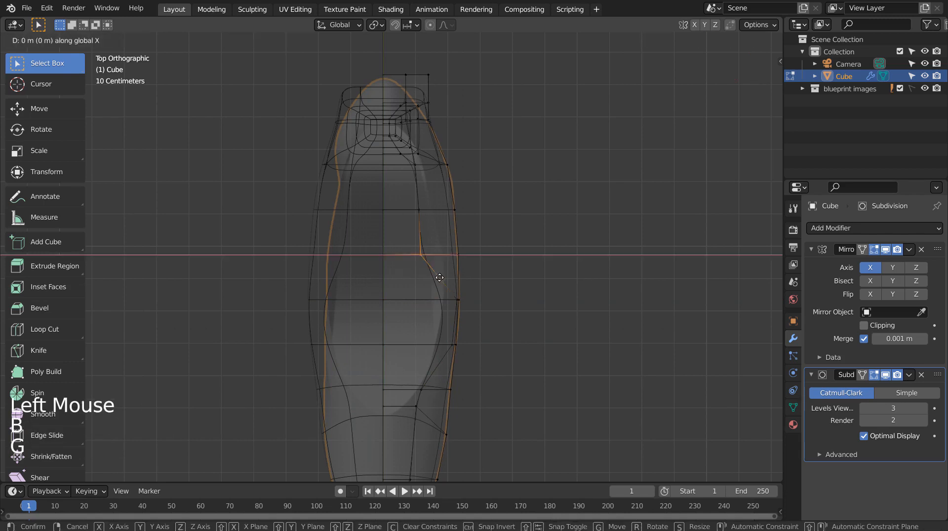
{"action": "left_click", "coordinate": [472, 265]}
{"action": "left_click", "coordinate": [503, 203]}
Step: Move the inner loop's vertices in the ninth row from the toe about 0.09 m outward along X
{"action": "key", "text": "b"}
{"action": "left_click_drag", "start_coordinate": [413, 194], "coordinate": [438, 226]}
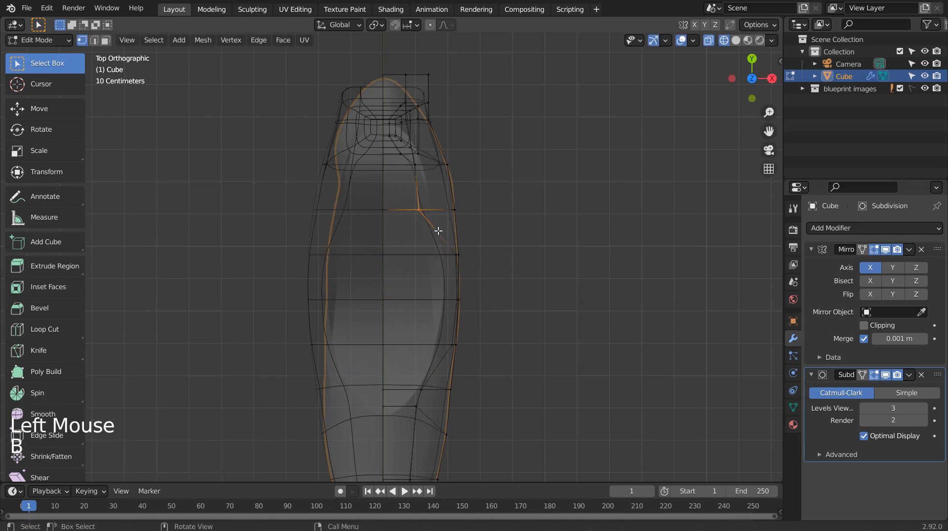
{"action": "key", "text": "g"}
{"action": "key", "text": "x"}
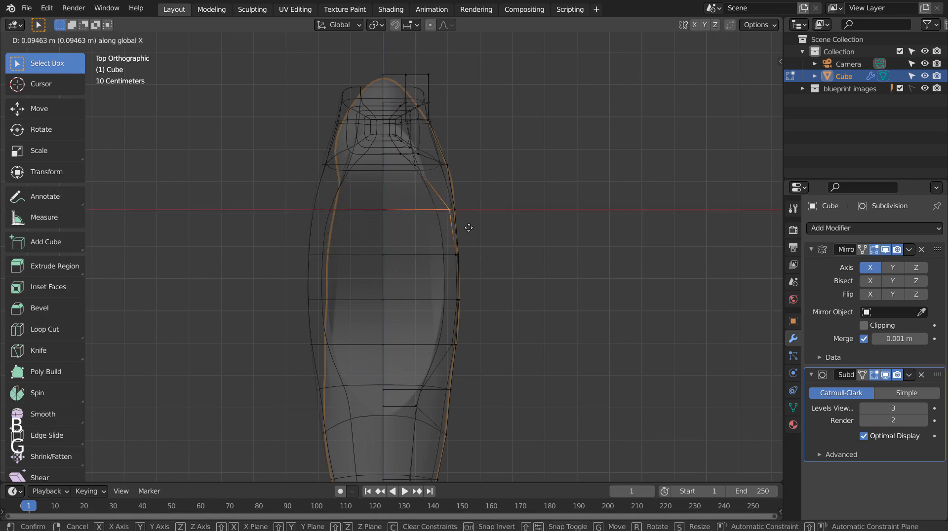
{"action": "left_click", "coordinate": [467, 227]}
Step: Move only the top inner-loop vertex of the tenth row from the toe about 0.031 m outward along X
{"action": "middle_click_drag", "start_coordinate": [512, 222], "coordinate": [482, 286], "text": "shift"}
{"action": "scroll", "coordinate": [481, 300], "scroll_direction": "up", "scroll_amount": 3}
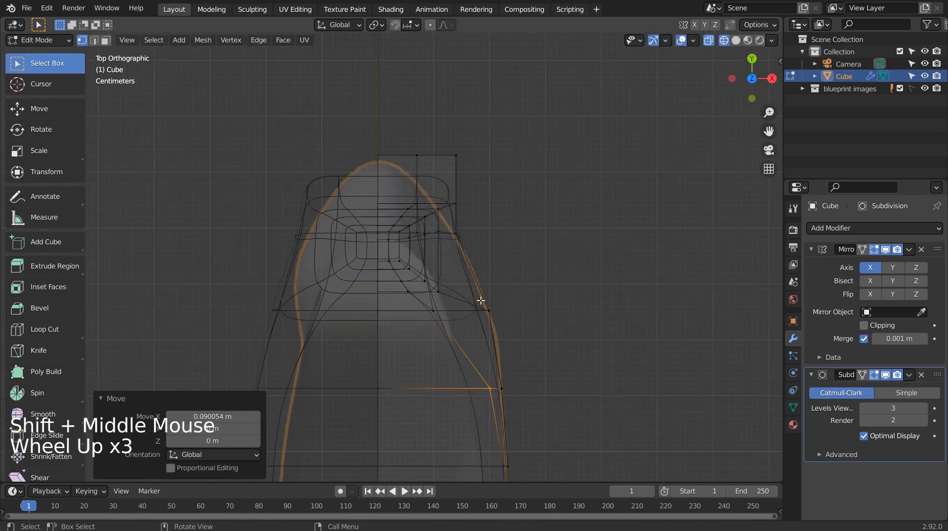
{"action": "key", "text": "shift+z"}
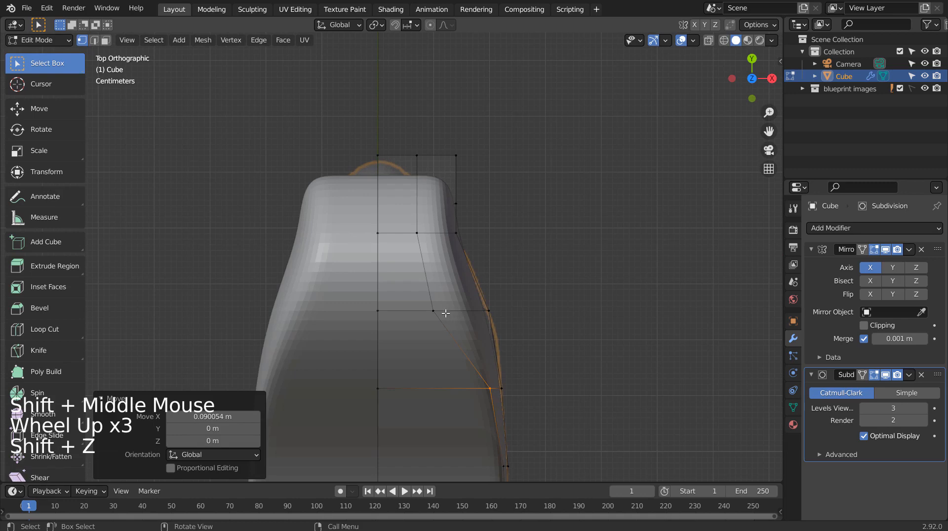
{"action": "left_click", "coordinate": [444, 311]}
{"action": "key", "text": "shift+z"}
{"action": "key", "text": "g"}
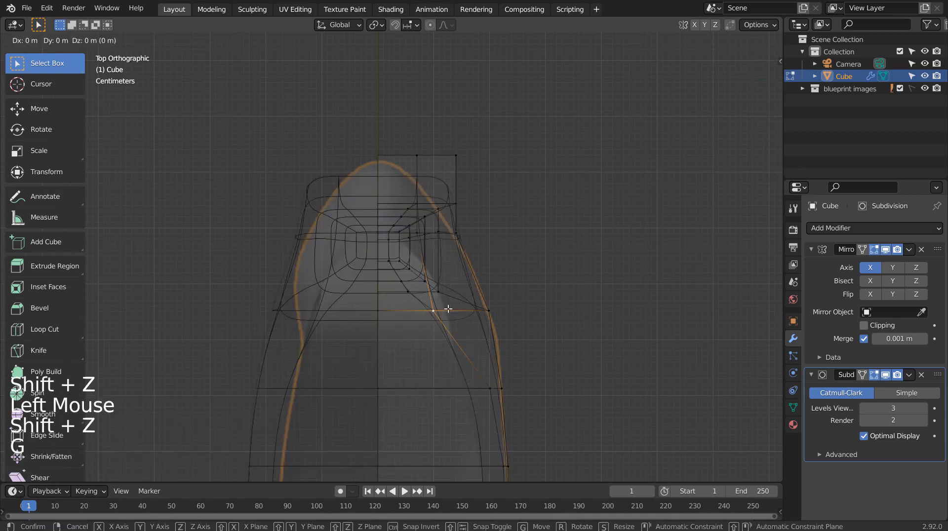
{"action": "key", "text": "x"}
{"action": "left_click", "coordinate": [465, 305]}
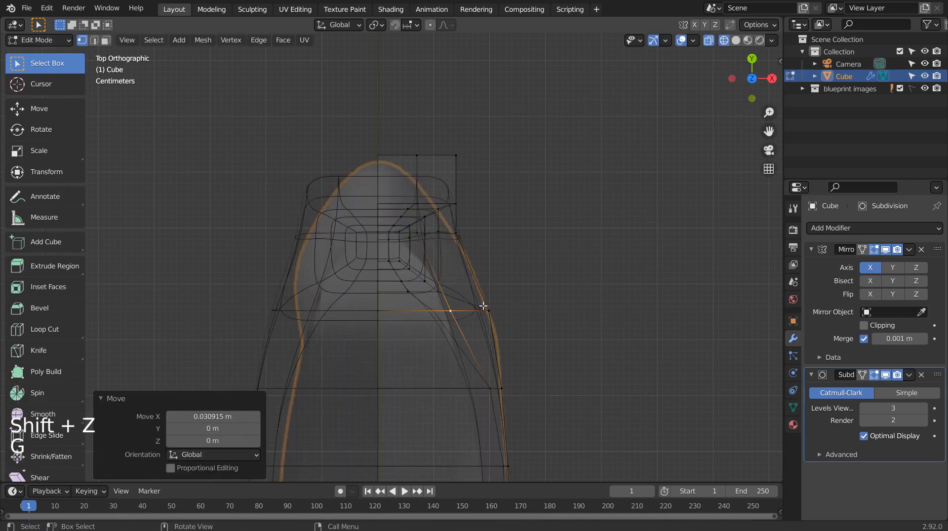
Step: Examine the shoe's shape from above in solid and see-through display against the reference outline
{"action": "key", "text": "shift+z"}
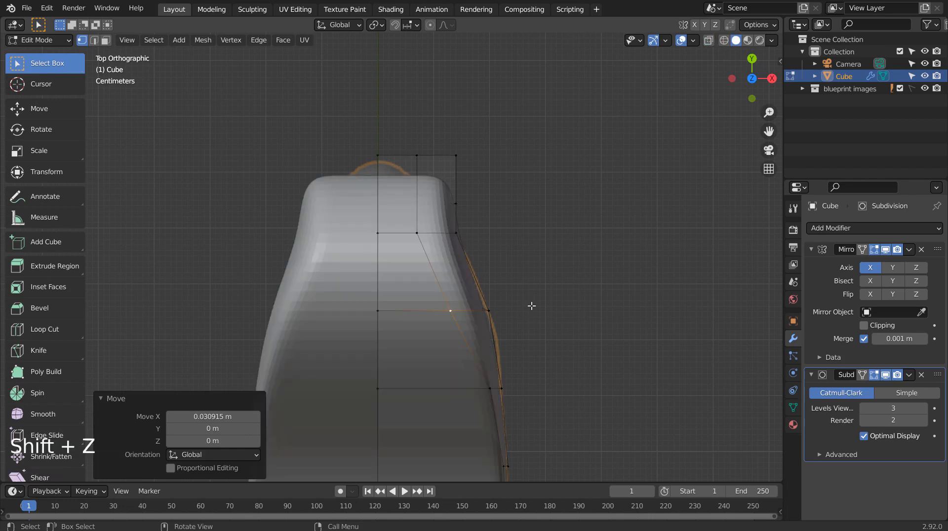
{"action": "scroll", "coordinate": [531, 306], "scroll_direction": "down", "scroll_amount": 6}
{"action": "middle_click_drag", "start_coordinate": [531, 357], "coordinate": [542, 245], "text": "shift"}
{"action": "key", "text": "shift+z"}
{"action": "key", "text": "shift+z"}
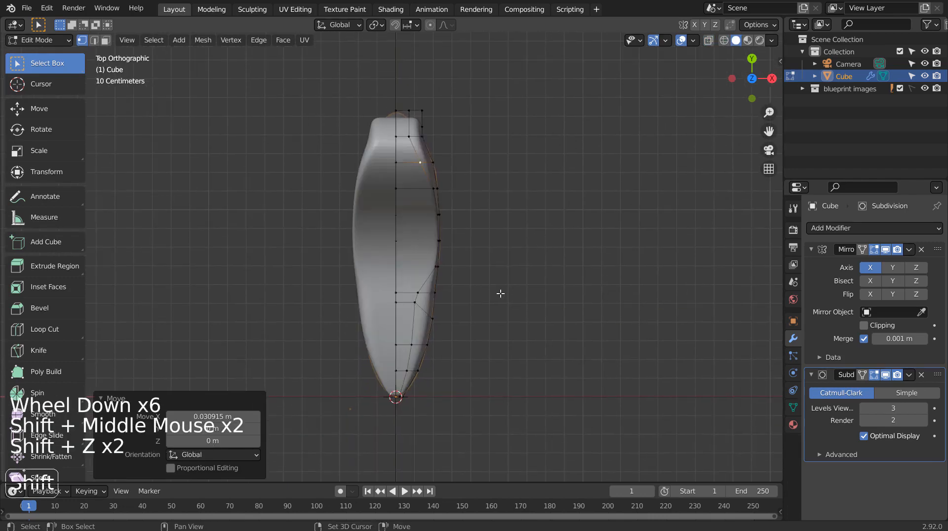
{"action": "scroll", "coordinate": [499, 294], "scroll_direction": "up", "scroll_amount": 2}
{"action": "key", "text": "shift+z"}
{"action": "scroll", "coordinate": [493, 317], "scroll_direction": "up", "scroll_amount": 2}
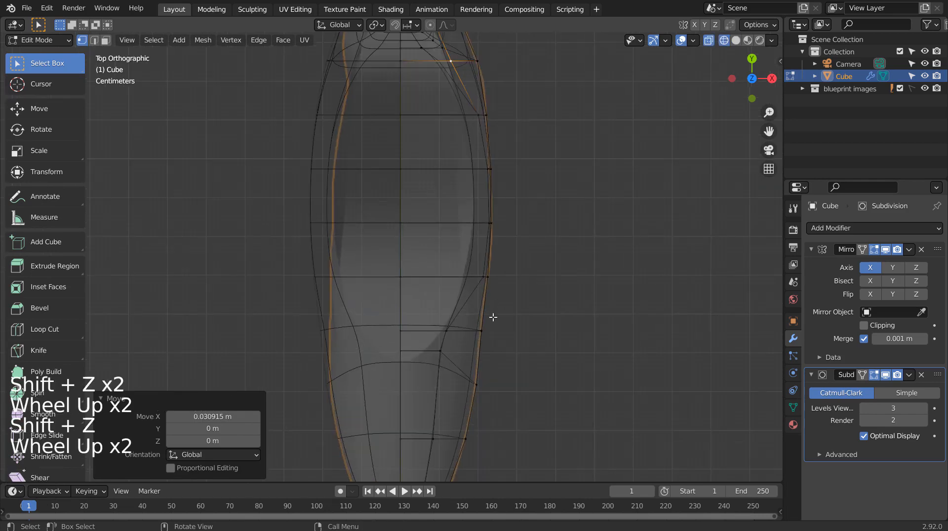
Step: Try to edge-slide the edge loop crossing the front of the shoe opening
{"action": "key", "text": "2"}
{"action": "left_click", "coordinate": [420, 354], "text": "alt"}
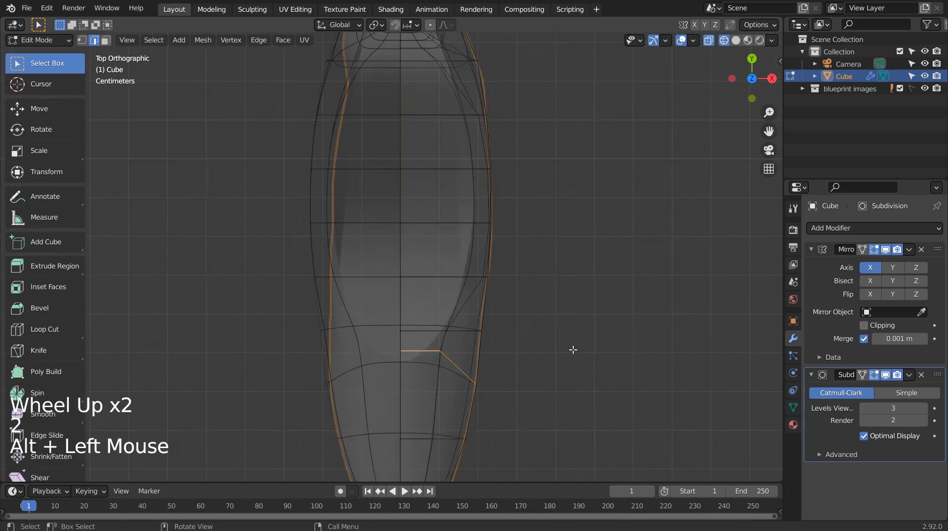
{"action": "key", "text": "g"}
{"action": "key", "text": "g"}
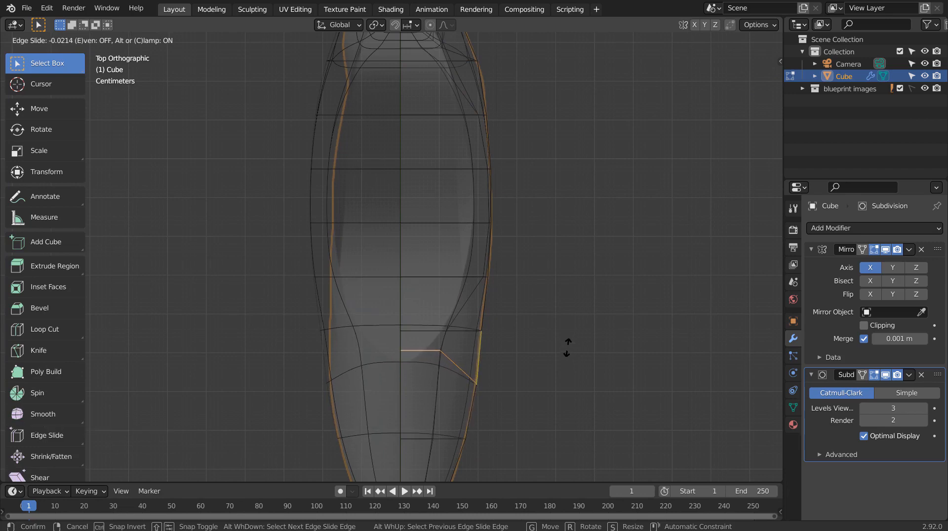
{"action": "left_click", "coordinate": [588, 328]}
{"action": "left_click", "coordinate": [493, 334]}
{"action": "key", "text": "3"}
{"action": "left_click", "coordinate": [413, 340]}
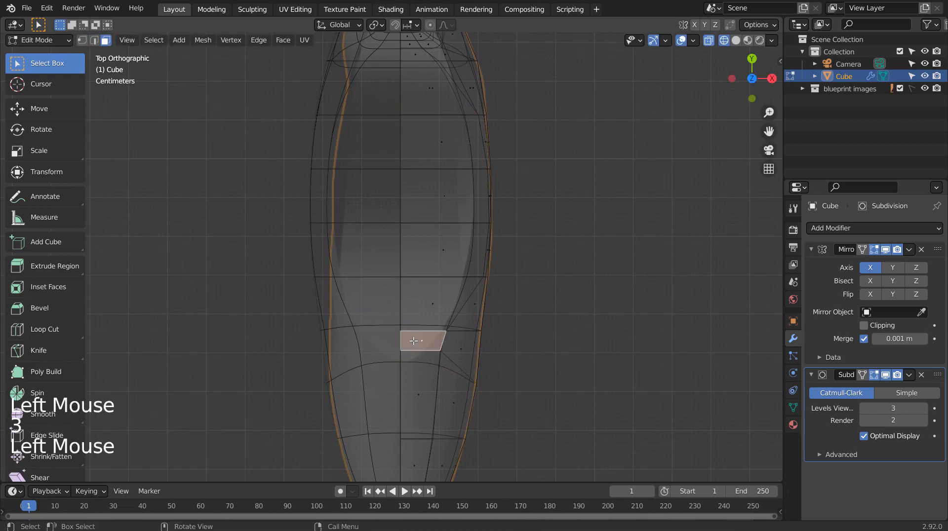
{"action": "left_click", "coordinate": [416, 352], "text": "shift"}
{"action": "left_click", "coordinate": [417, 357], "text": "shift"}
{"action": "left_click", "coordinate": [540, 345]}
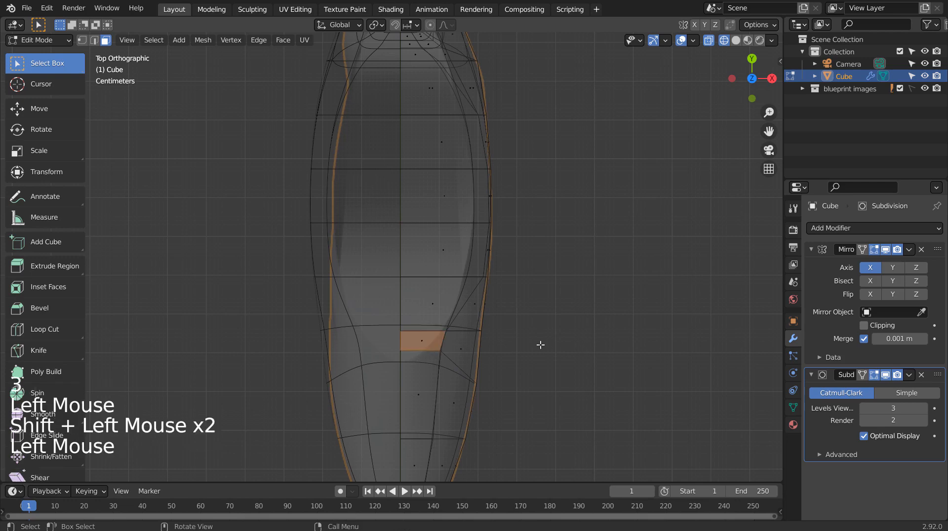
{"action": "key", "text": "shift+z"}
{"action": "left_click", "coordinate": [522, 332]}
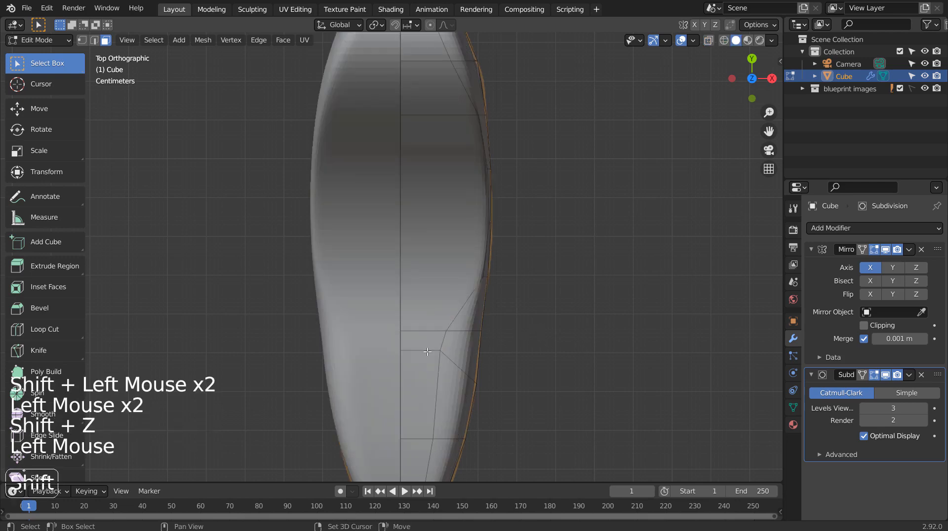
Step: Add an edge loop across the top of the shoe, just toe-side of the foot opening's front edge, with slide factor 0.616
{"action": "key", "text": "ctrl+r"}
{"action": "left_click", "coordinate": [432, 356]}
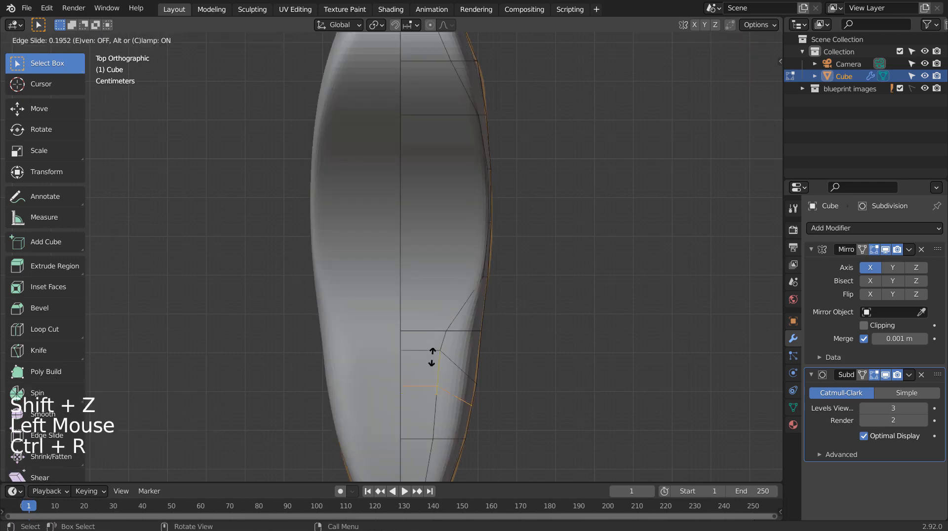
{"action": "left_click", "coordinate": [433, 340]}
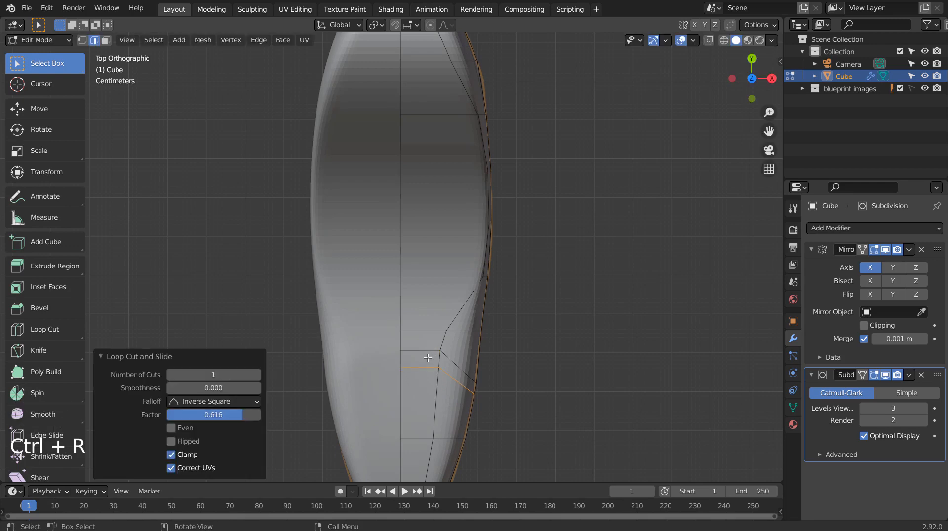
{"action": "left_click", "coordinate": [427, 356]}
Step: Select the top faces of the foot opening, from the new loop at its front back through the middle of the foot
{"action": "key", "text": "3"}
{"action": "left_click", "coordinate": [419, 359]}
{"action": "double_click", "coordinate": [423, 341], "text": "shift"}
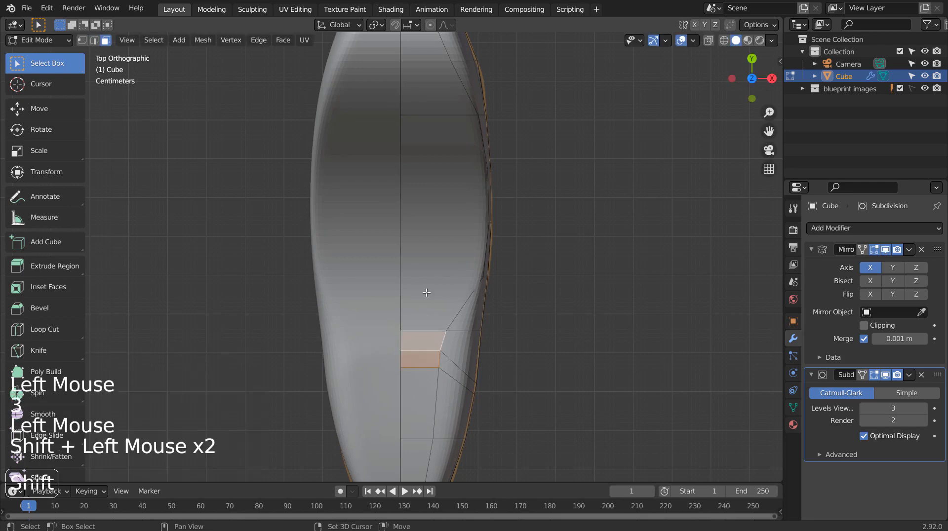
{"action": "left_click", "coordinate": [426, 293], "text": "shift"}
{"action": "left_click", "coordinate": [430, 278], "text": "shift"}
{"action": "left_click", "coordinate": [430, 288], "text": "shift"}
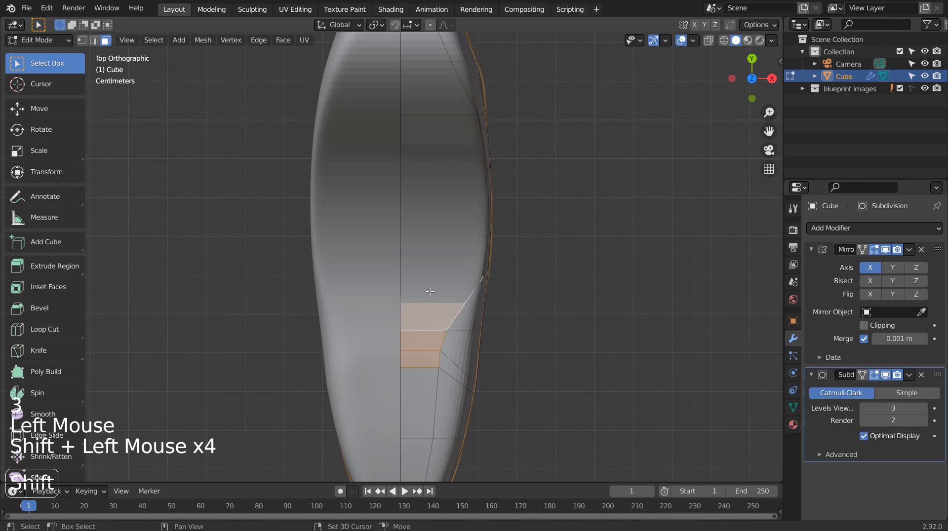
{"action": "key", "text": "shift+z"}
{"action": "key", "text": "shift+z"}
{"action": "left_click", "coordinate": [446, 241], "text": "shift"}
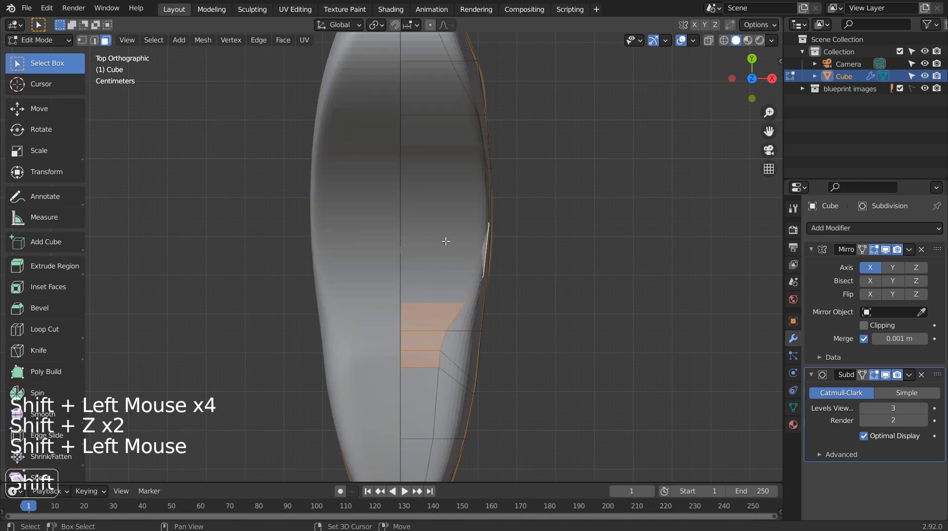
{"action": "left_click", "coordinate": [443, 195], "text": "shift"}
{"action": "key", "text": "shift+z"}
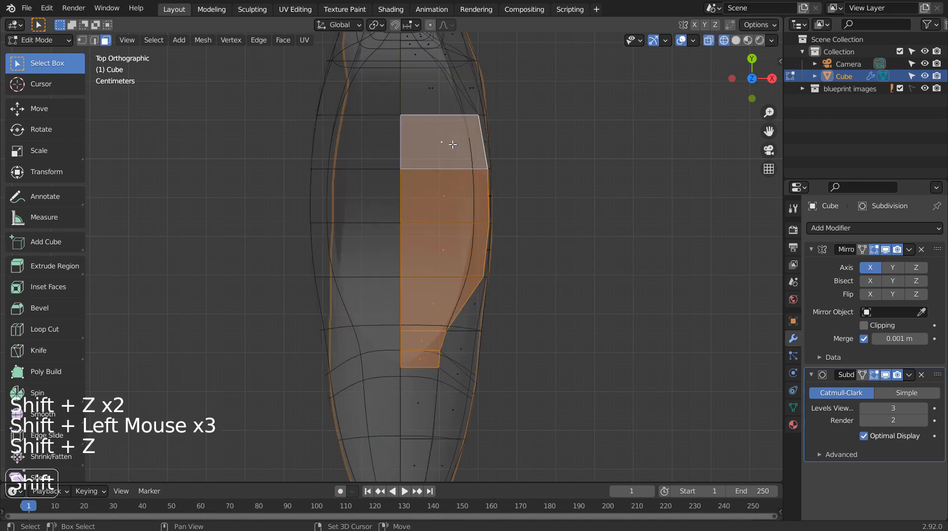
Step: Extend the face selection over the remaining top faces of the opening up to the heel end
{"action": "middle_click_drag", "start_coordinate": [465, 133], "coordinate": [464, 182], "text": "shift"}
{"action": "middle_click_drag", "start_coordinate": [462, 185], "coordinate": [457, 229], "text": "shift"}
{"action": "key", "text": "shift+z"}
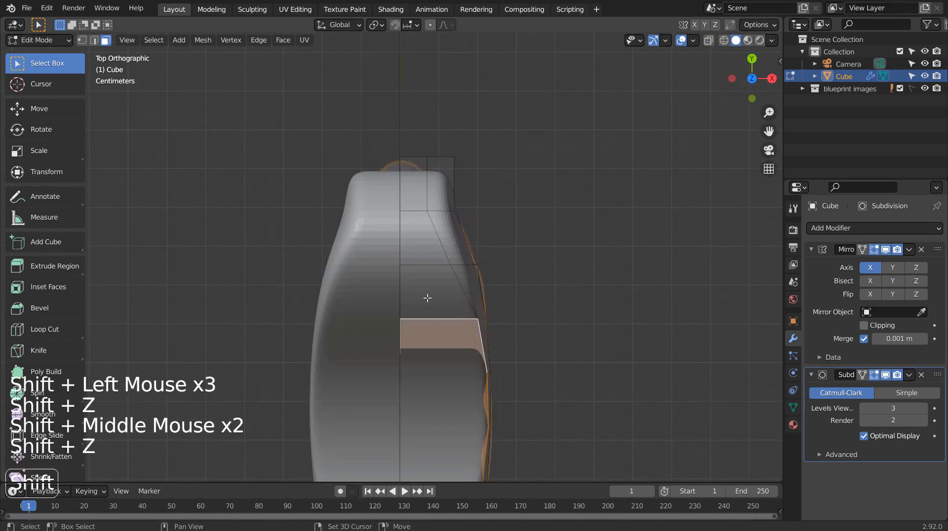
{"action": "left_click", "coordinate": [428, 295], "text": "shift"}
{"action": "left_click", "coordinate": [447, 253], "text": "shift"}
{"action": "key", "text": "shift+z"}
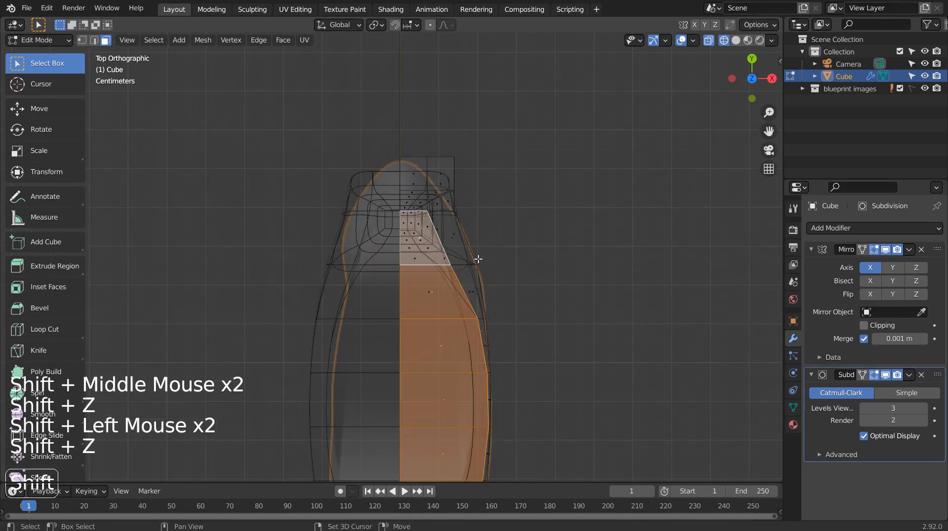
Step: Extrude the selected opening faces about 0.142 m inward, then shift them about -0.06 m in Y and -0.134 m in Z
{"action": "middle_click_drag", "start_coordinate": [477, 259], "coordinate": [465, 191]}
{"action": "scroll", "coordinate": [395, 219], "scroll_direction": "down", "scroll_amount": 2}
{"action": "key", "text": "KP_3"}
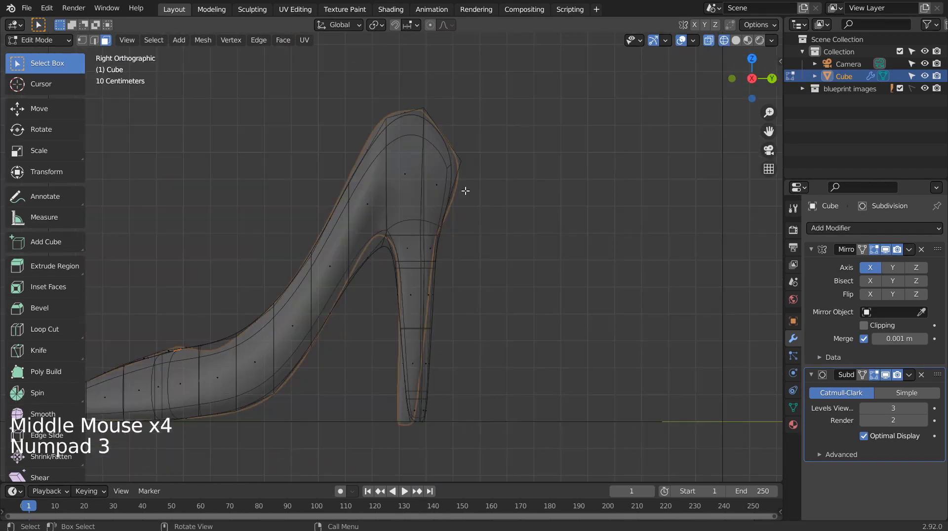
{"action": "key", "text": "e"}
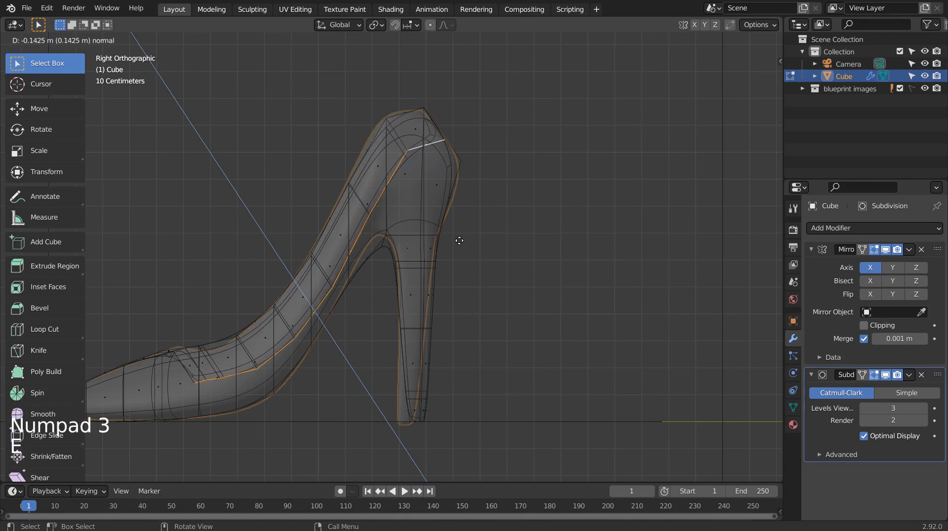
{"action": "key", "text": "g"}
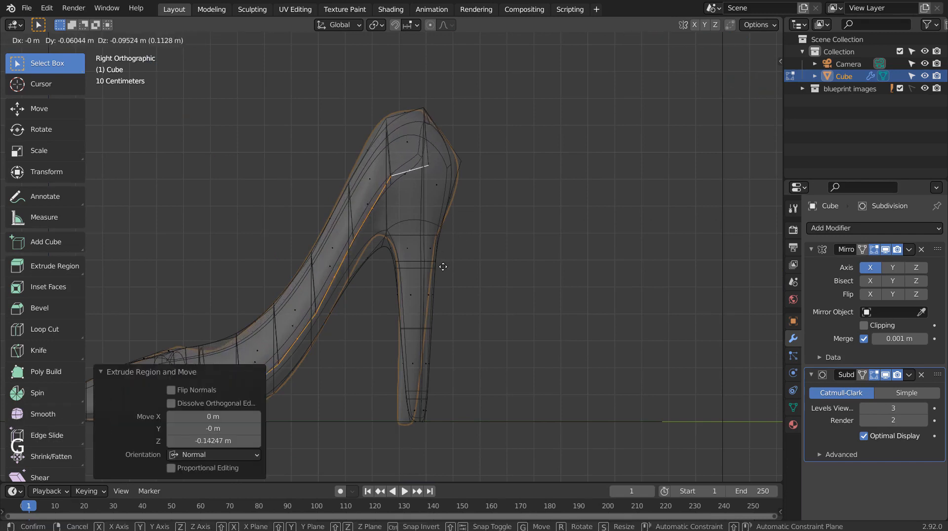
{"action": "left_click", "coordinate": [441, 274]}
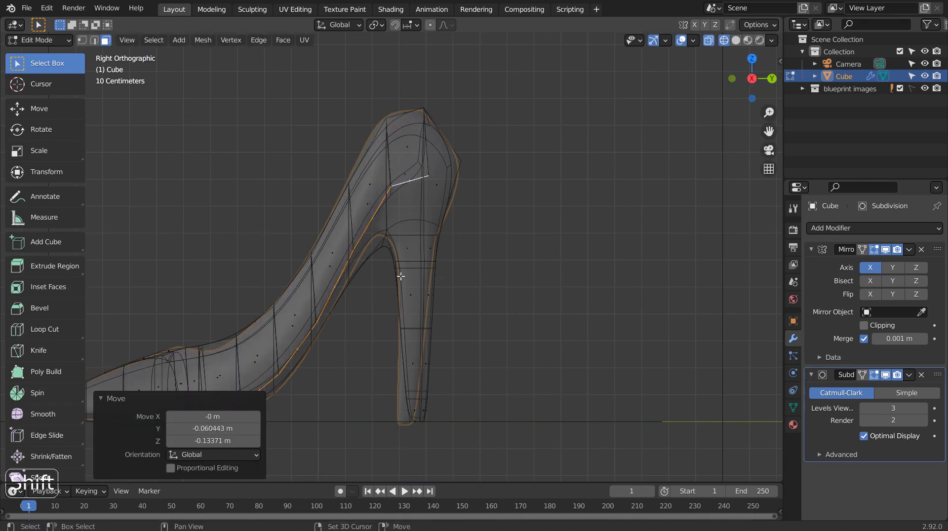
Step: Try to raise the front bottom vertices of the extruded cavity about 0.019 m along Z
{"action": "middle_click_drag", "start_coordinate": [440, 275], "coordinate": [578, 201], "text": "shift"}
{"action": "middle_click_drag", "start_coordinate": [521, 290], "coordinate": [548, 225], "text": "shift"}
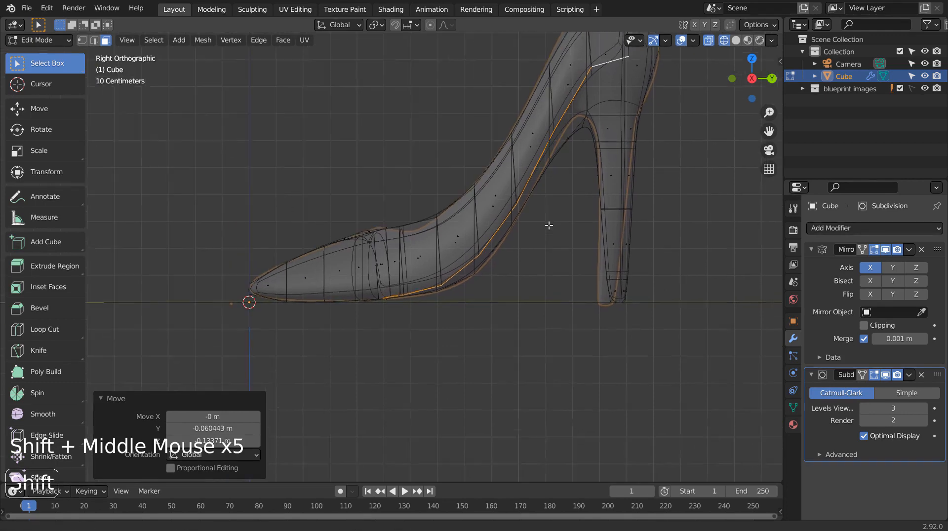
{"action": "scroll", "coordinate": [472, 293], "scroll_direction": "up", "scroll_amount": 3}
{"action": "key", "text": "1"}
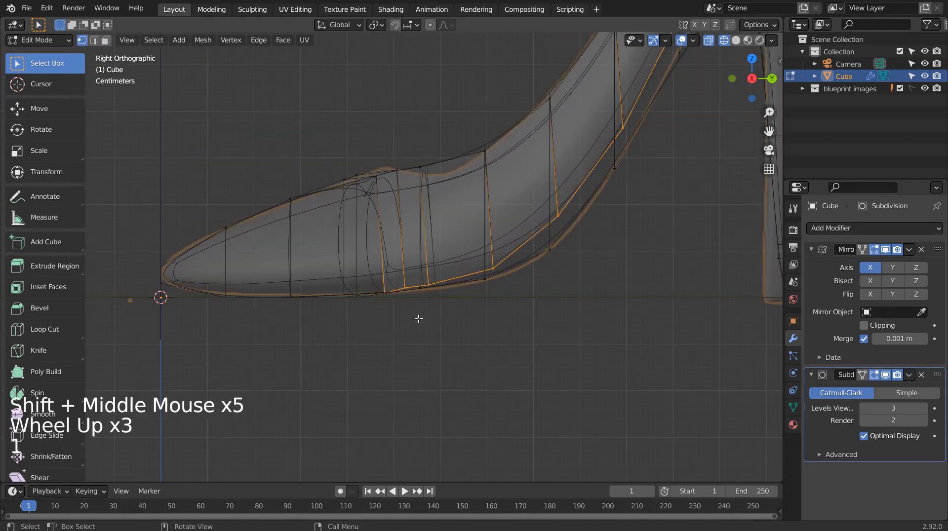
{"action": "scroll", "coordinate": [407, 310], "scroll_direction": "up", "scroll_amount": 2}
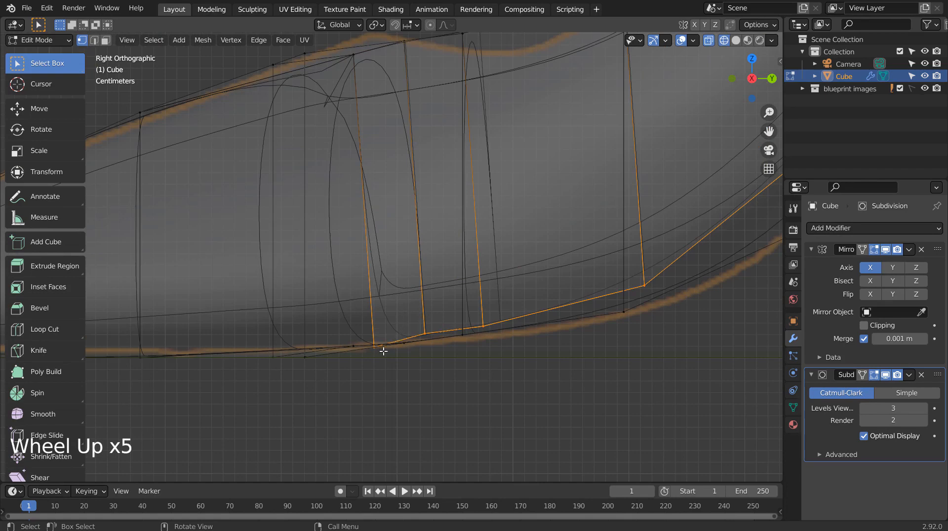
{"action": "left_click", "coordinate": [413, 368]}
{"action": "key", "text": "b"}
{"action": "left_click_drag", "start_coordinate": [369, 340], "coordinate": [381, 365]}
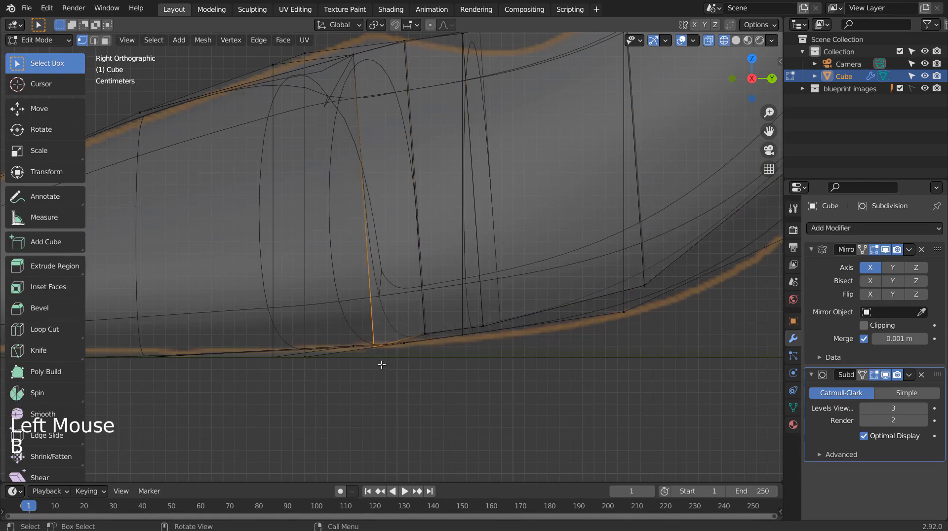
{"action": "key", "text": "g"}
{"action": "left_click", "coordinate": [381, 342]}
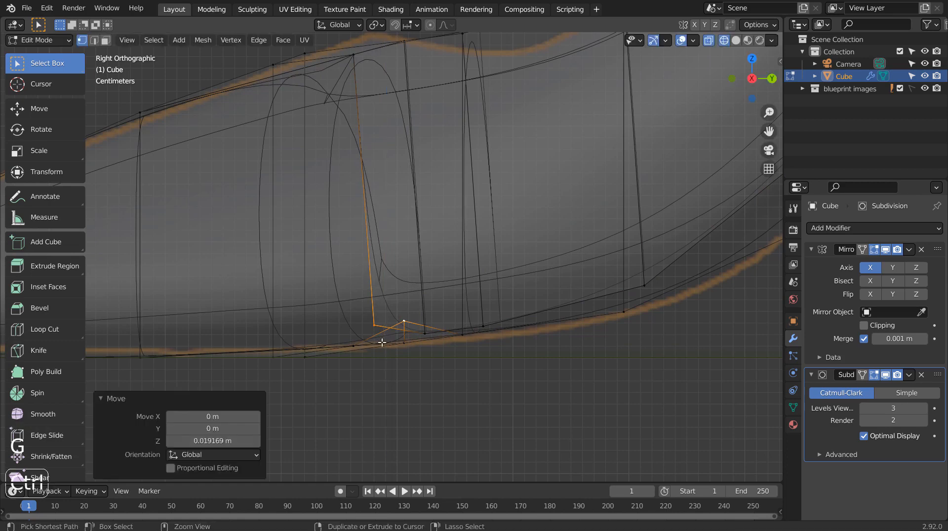
{"action": "key", "text": "ctrl+z"}
Step: Reselect the vertices at the cavity's front bottom corner and raise them about 0.007 m along Z
{"action": "left_click", "coordinate": [369, 345]}
{"action": "key", "text": "b"}
{"action": "left_click", "coordinate": [423, 398]}
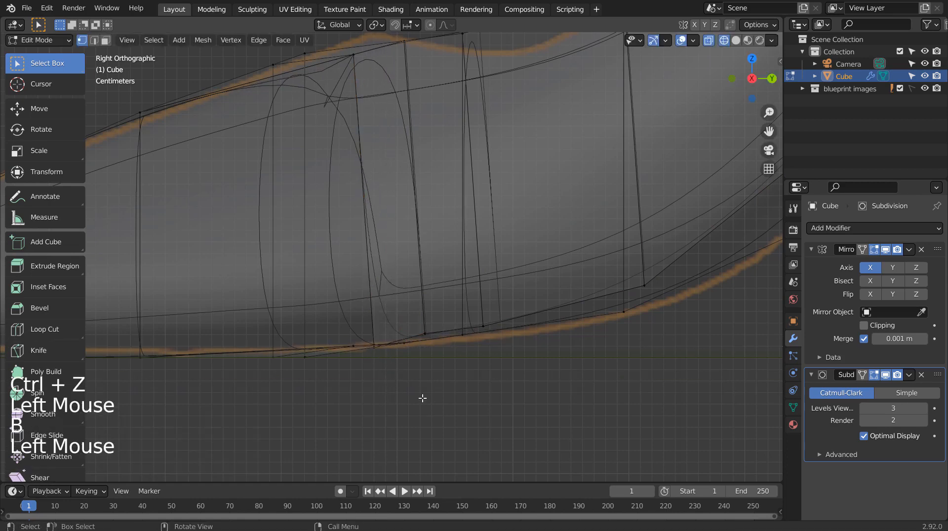
{"action": "key", "text": "b"}
{"action": "left_click_drag", "start_coordinate": [369, 338], "coordinate": [382, 363]}
{"action": "key", "text": "g"}
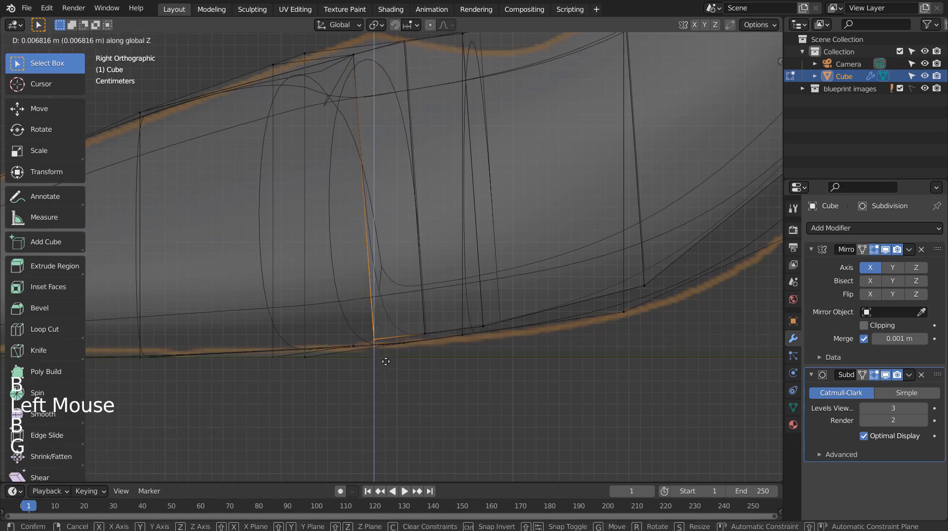
{"action": "left_click", "coordinate": [385, 361]}
Step: Select the front wall face of the cavity and move it about 0.243 m toward the toe along Y
{"action": "key", "text": "3"}
{"action": "mouse_move", "coordinate": [378, 255]}
{"action": "middle_mouse_down"}
{"action": "mouse_move", "coordinate": [445, 256]}
{"action": "mouse_move", "coordinate": [494, 311]}
{"action": "mouse_move", "coordinate": [372, 295]}
{"action": "mouse_move", "coordinate": [364, 281]}
{"action": "middle_mouse_up"}
{"action": "key", "text": "shift+z"}
{"action": "key", "text": "shift+z"}
{"action": "left_click", "coordinate": [444, 190]}
{"action": "left_click", "coordinate": [334, 271]}
{"action": "middle_click_drag", "start_coordinate": [365, 281], "coordinate": [404, 261]}
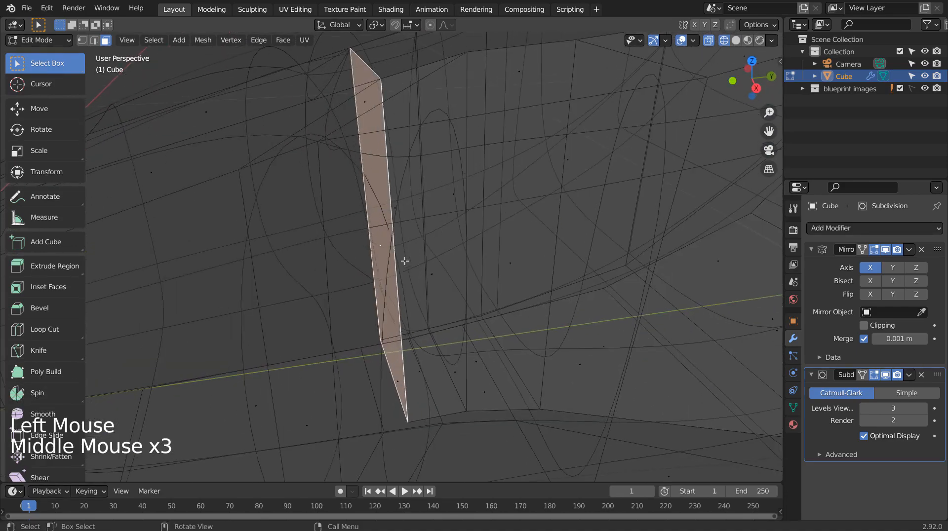
{"action": "key", "text": "KP_1"}
{"action": "key", "text": "KP_3"}
{"action": "scroll", "coordinate": [404, 260], "scroll_direction": "down", "scroll_amount": 6}
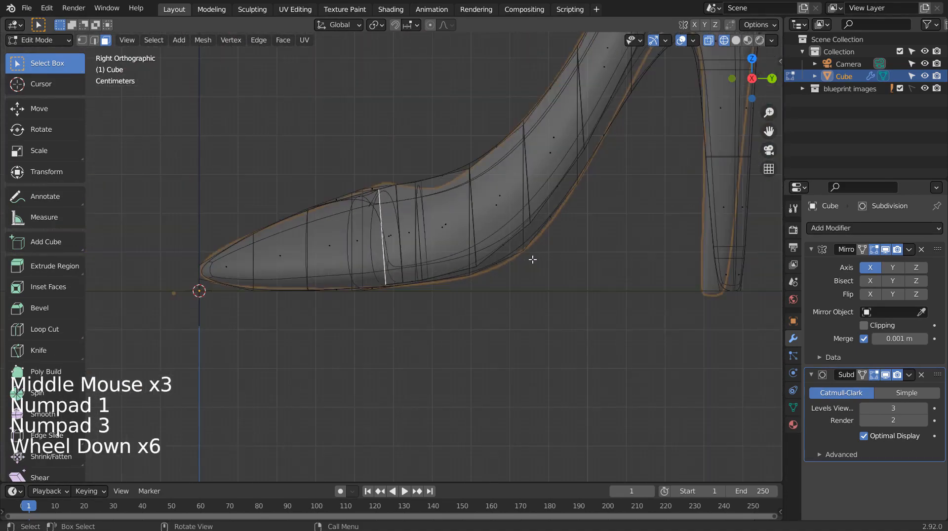
{"action": "key", "text": "g"}
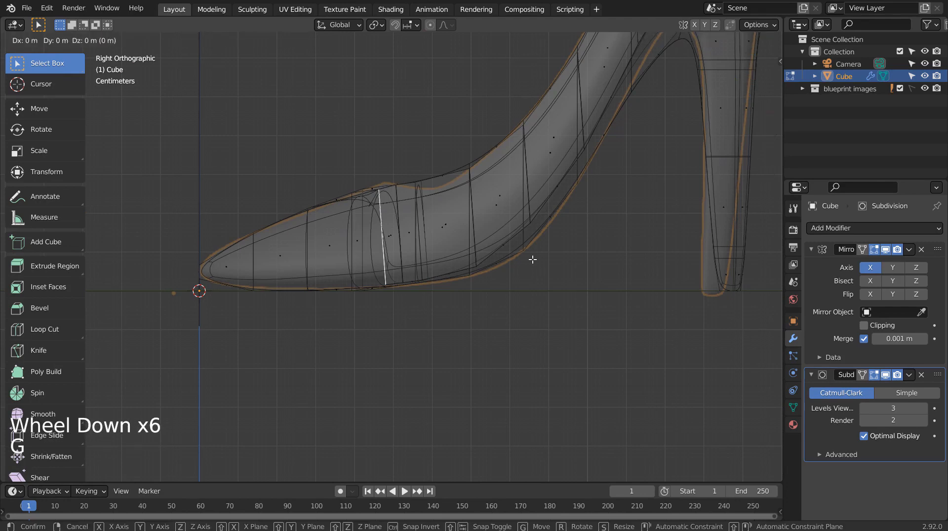
{"action": "left_click", "coordinate": [437, 261]}
Step: Scale the front wall face to about 0.55, move it about 0.08 m toward the toe and 0.06 m down, and shrink it again
{"action": "key", "text": "s"}
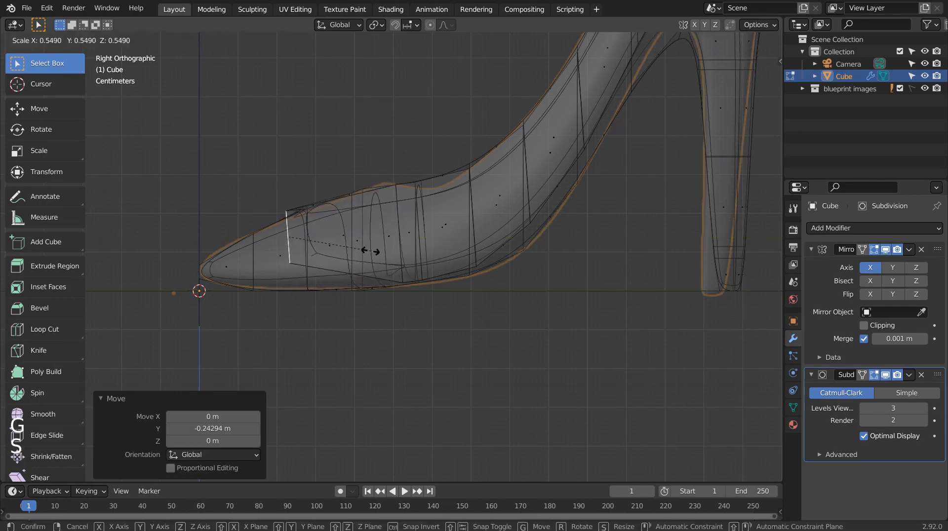
{"action": "left_click", "coordinate": [368, 250]}
{"action": "key", "text": "g"}
{"action": "left_click", "coordinate": [337, 272]}
{"action": "key", "text": "s"}
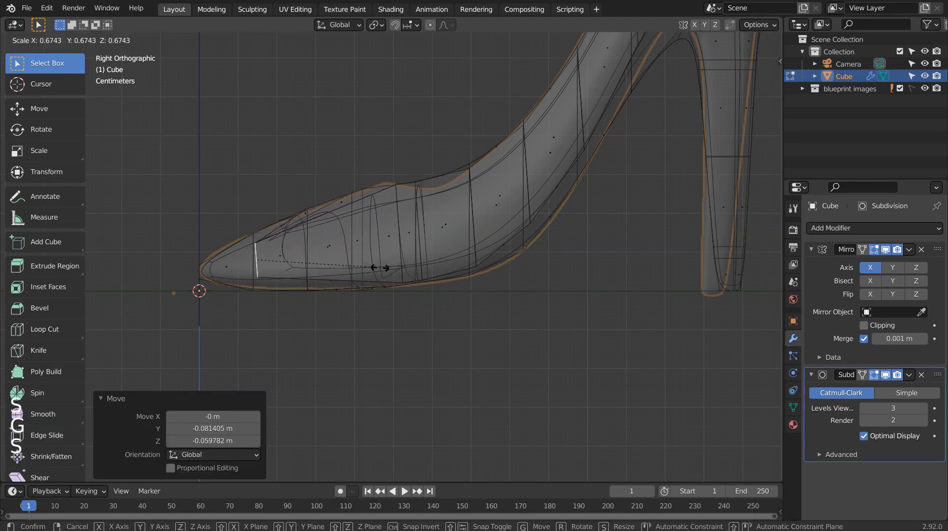
{"action": "left_click", "coordinate": [363, 268]}
Step: Examine the hollowed shoe in solid display from the toe and from above
{"action": "key", "text": "Tab"}
{"action": "key", "text": "shift+z"}
{"action": "mouse_move", "coordinate": [495, 248]}
{"action": "middle_mouse_down"}
{"action": "mouse_move", "coordinate": [474, 241]}
{"action": "mouse_move", "coordinate": [499, 273]}
{"action": "mouse_move", "coordinate": [535, 292]}
{"action": "mouse_move", "coordinate": [629, 250]}
{"action": "mouse_move", "coordinate": [529, 264]}
{"action": "mouse_move", "coordinate": [485, 244]}
{"action": "middle_mouse_up"}
{"action": "key", "text": "Tab"}
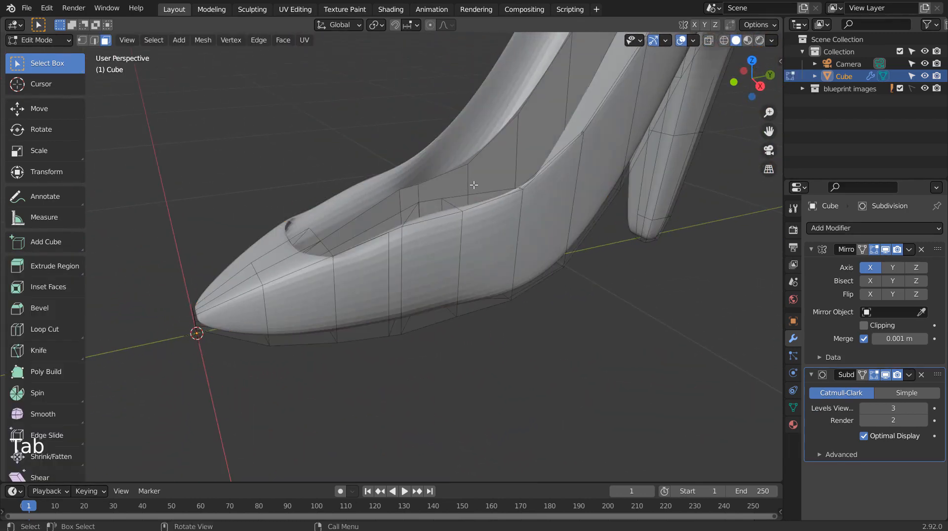
{"action": "middle_click_drag", "start_coordinate": [473, 185], "coordinate": [501, 265]}
{"action": "scroll", "coordinate": [460, 196], "scroll_direction": "down", "scroll_amount": 5}
{"action": "scroll", "coordinate": [501, 265], "scroll_direction": "up", "scroll_amount": 2}
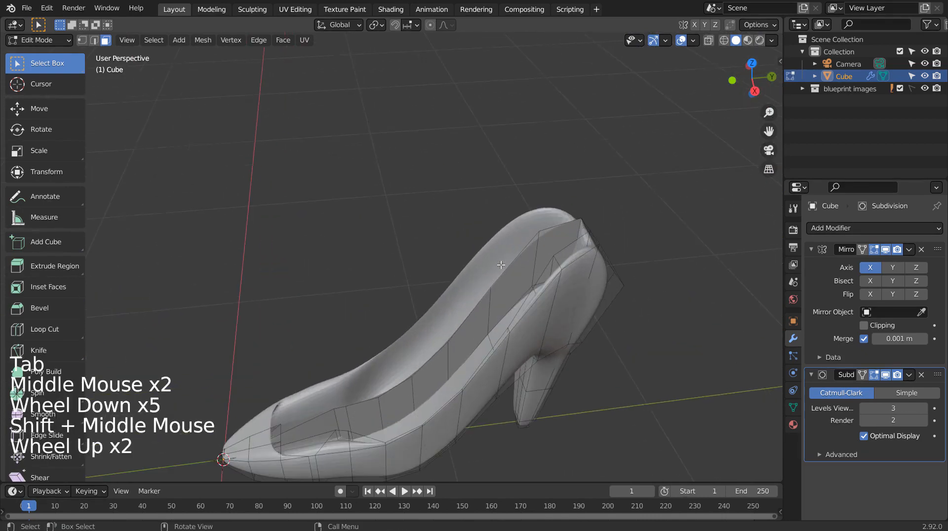
Step: Delete the strip of inner wall faces running along the mirror plane from the heel to the toe
{"action": "key", "text": "3"}
{"action": "left_click", "coordinate": [556, 250]}
{"action": "middle_click_drag", "start_coordinate": [555, 249], "coordinate": [607, 201], "text": "shift"}
{"action": "mouse_move", "coordinate": [420, 355]}
{"action": "middle_mouse_down", "text": "shift"}
{"action": "mouse_move", "coordinate": [470, 329]}
{"action": "mouse_move", "coordinate": [489, 345]}
{"action": "mouse_move", "coordinate": [434, 350]}
{"action": "middle_mouse_up", "text": "shift"}
{"action": "left_click", "coordinate": [486, 339], "text": "ctrl"}
{"action": "key", "text": "x"}
{"action": "left_click", "coordinate": [508, 338]}
Step: Examine the front of the hollowed opening and the toe cavity from several angles
{"action": "middle_click_drag", "start_coordinate": [435, 350], "coordinate": [461, 324]}
{"action": "scroll", "coordinate": [369, 353], "scroll_direction": "up", "scroll_amount": 3}
{"action": "key", "text": "Tab"}
{"action": "key", "text": "Tab"}
{"action": "middle_click_drag", "start_coordinate": [429, 405], "coordinate": [444, 340], "text": "shift"}
{"action": "middle_click_drag", "start_coordinate": [445, 341], "coordinate": [355, 309]}
{"action": "left_click", "coordinate": [293, 321]}
{"action": "key", "text": "3"}
{"action": "left_click", "coordinate": [294, 322]}
Step: Undo the face deletion and the whole cavity extrusion, back to the selected top faces of the opening
{"action": "key", "text": "ctrl+z"}
{"action": "key", "text": "ctrl+z"}
{"action": "key", "text": "ctrl+z"}
{"action": "key", "text": "ctrl+z"}
{"action": "key", "text": "ctrl+z"}
{"action": "key", "text": "ctrl+z"}
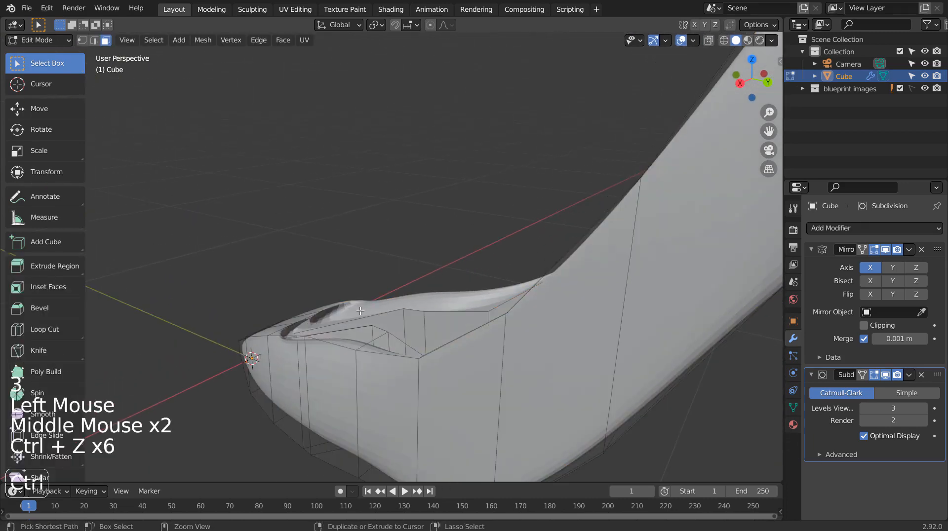
{"action": "key", "text": "ctrl+z"}
{"action": "key", "text": "ctrl+z"}
{"action": "key", "text": "ctrl+z"}
{"action": "key", "text": "ctrl+z"}
{"action": "key", "text": "ctrl+z"}
{"action": "key", "text": "ctrl+z"}
{"action": "key", "text": "ctrl+z"}
{"action": "key", "text": "ctrl+z"}
{"action": "key", "text": "ctrl+z"}
{"action": "key", "text": "ctrl+z"}
{"action": "key", "text": "ctrl+z"}
{"action": "key", "text": "ctrl+z"}
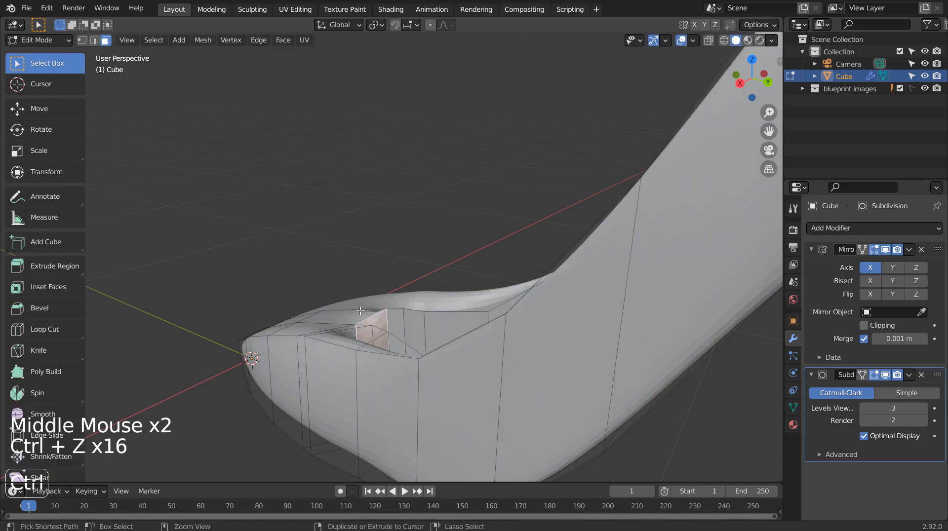
{"action": "key", "text": "ctrl+z"}
{"action": "key", "text": "ctrl+z"}
{"action": "key", "text": "ctrl+z"}
{"action": "key", "text": "ctrl+z"}
{"action": "key", "text": "ctrl+z"}
{"action": "key", "text": "ctrl+z"}
{"action": "key", "text": "ctrl+z"}
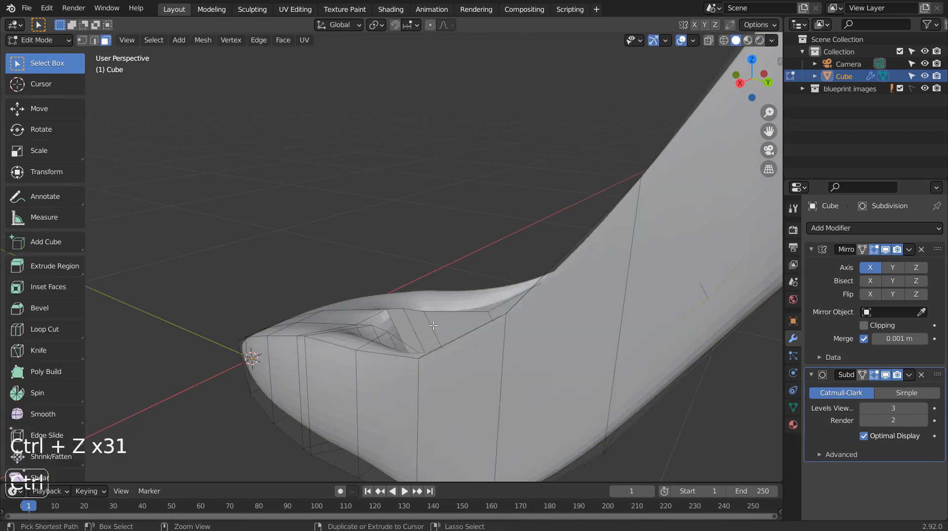
Step: Turn off the Subdivision modifier's viewport display while keeping it enabled for rendering
{"action": "middle_click_drag", "start_coordinate": [433, 326], "coordinate": [617, 340]}
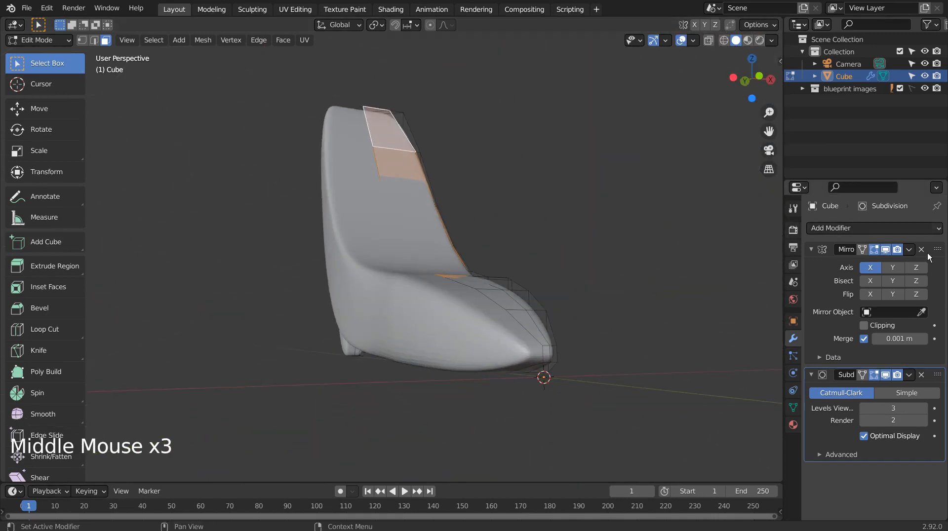
{"action": "left_click", "coordinate": [895, 375]}
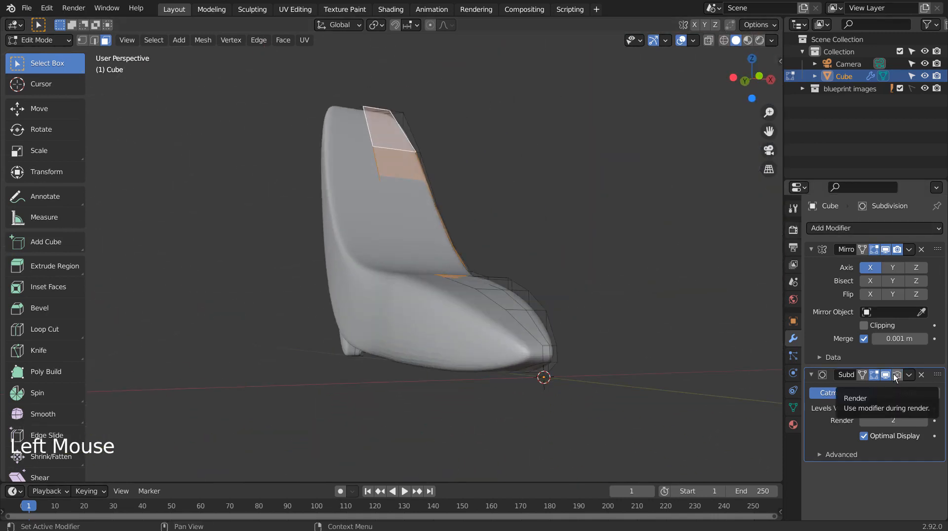
{"action": "left_click", "coordinate": [894, 374]}
{"action": "left_click", "coordinate": [885, 375]}
{"action": "scroll", "coordinate": [564, 329], "scroll_direction": "up", "scroll_amount": 2}
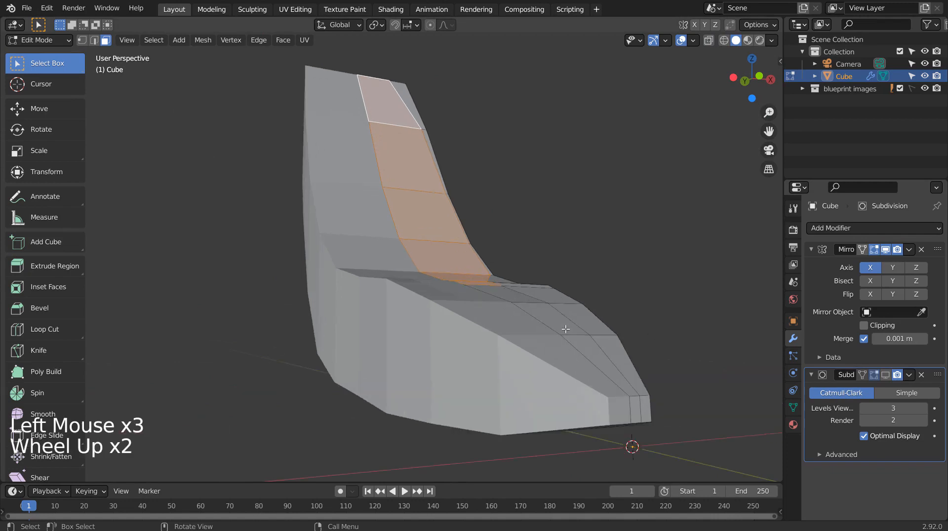
Step: Turn the Subdivision modifier's viewport display back on and turn off the Mirror modifier's viewport display
{"action": "left_click", "coordinate": [886, 375]}
{"action": "left_click", "coordinate": [885, 249]}
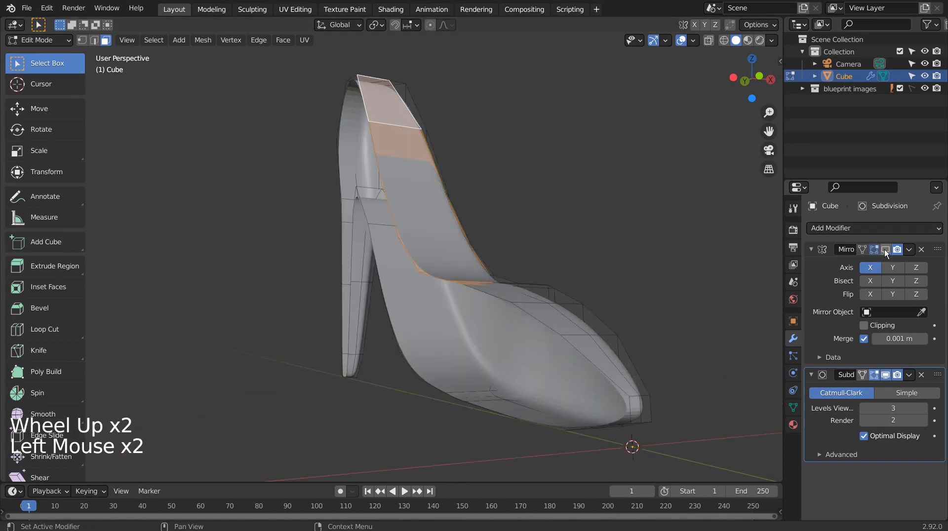
{"action": "middle_click_drag", "start_coordinate": [630, 313], "coordinate": [623, 349]}
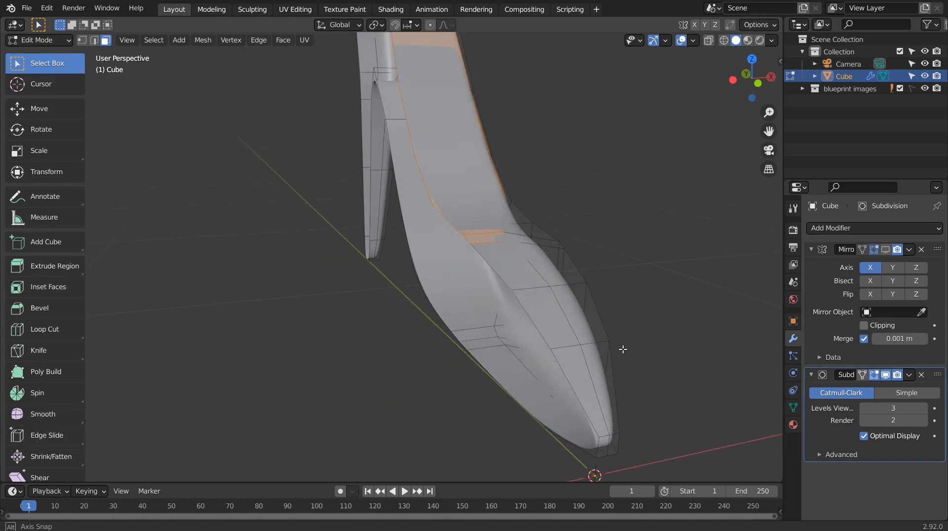
Step: Check the face selection in wireframe, and delete the selected top faces to open up the foot opening
{"action": "middle_click_drag", "start_coordinate": [562, 334], "coordinate": [628, 391]}
{"action": "key", "text": "shift+z"}
{"action": "key", "text": "x"}
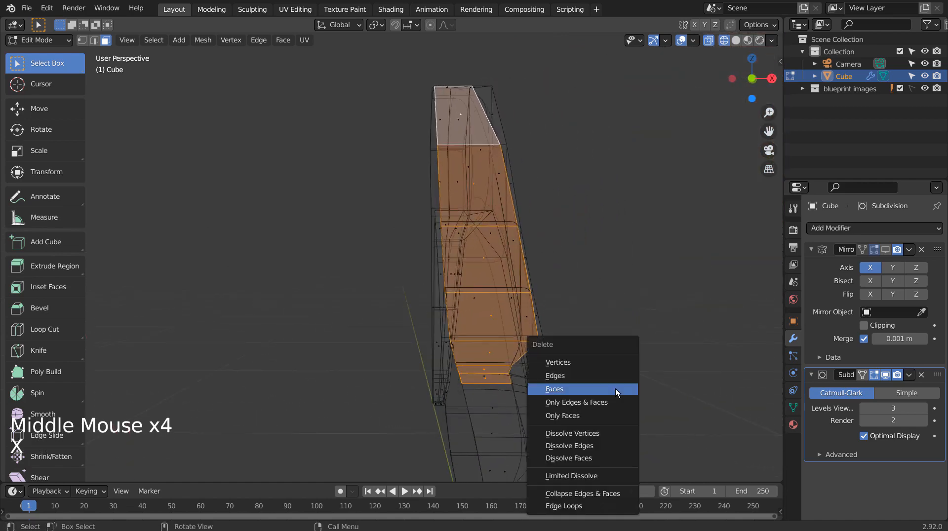
{"action": "left_click", "coordinate": [612, 388]}
{"action": "key", "text": "shift+z"}
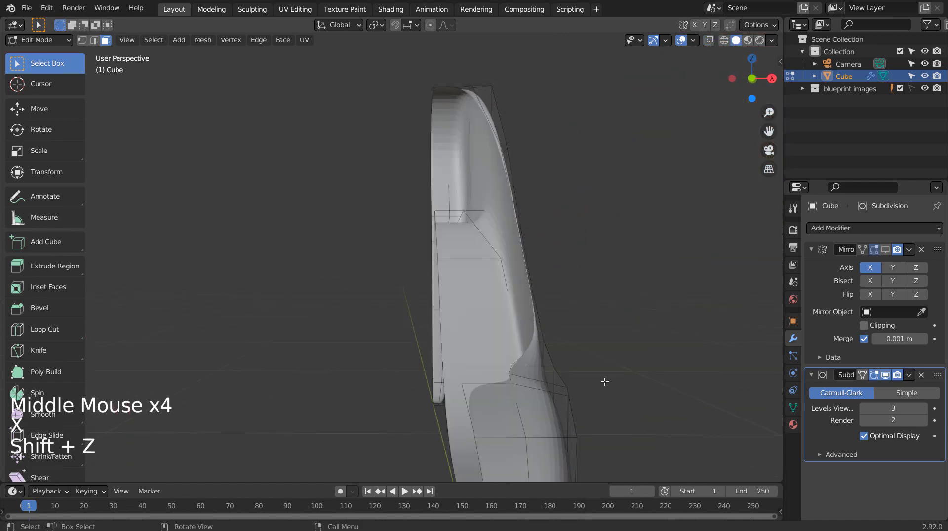
Step: Try to shift the corner vertex at the front of the opening toward the mirror plane along X in top view, and undo it
{"action": "middle_click_drag", "start_coordinate": [605, 381], "coordinate": [538, 377]}
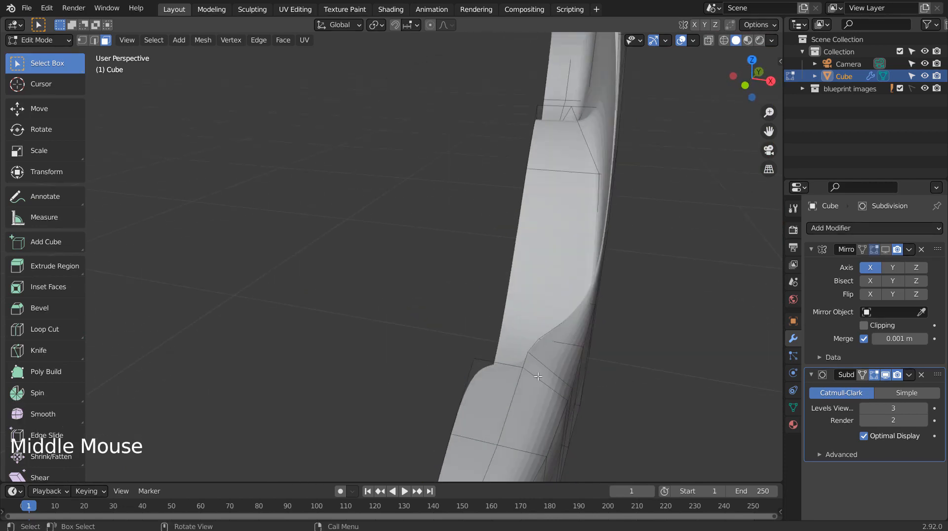
{"action": "key", "text": "1"}
{"action": "left_click", "coordinate": [523, 371]}
{"action": "key", "text": "KP_1"}
{"action": "key", "text": "KP_7"}
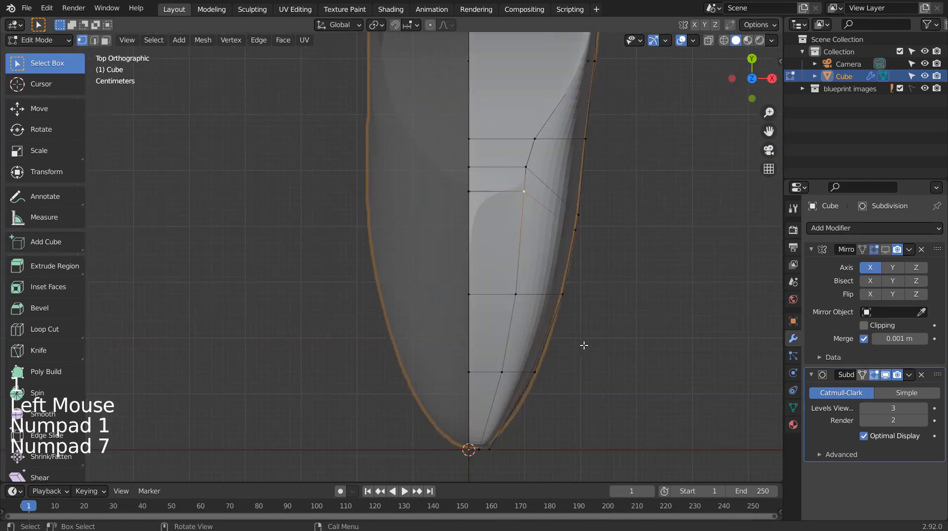
{"action": "key", "text": "KP_1"}
{"action": "key", "text": "KP_7"}
{"action": "scroll", "coordinate": [583, 345], "scroll_direction": "up", "scroll_amount": 4}
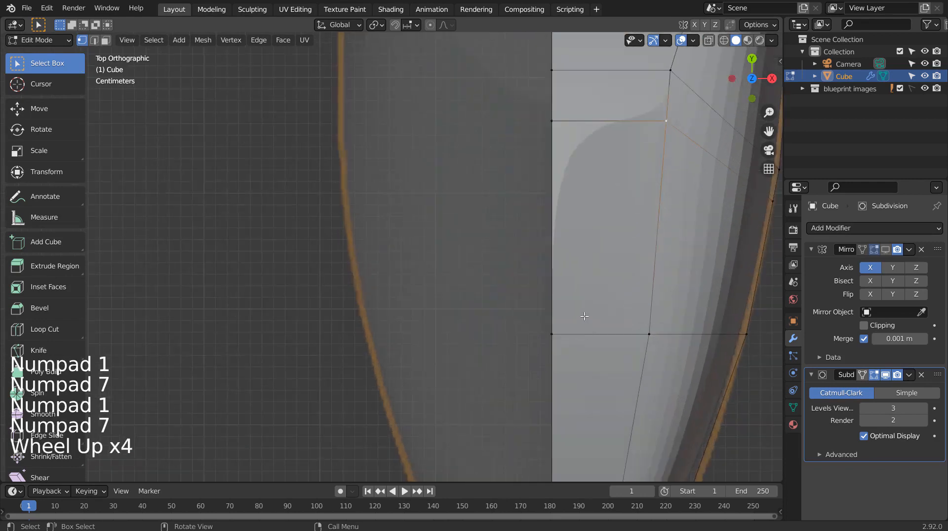
{"action": "key", "text": "g"}
{"action": "key", "text": "x"}
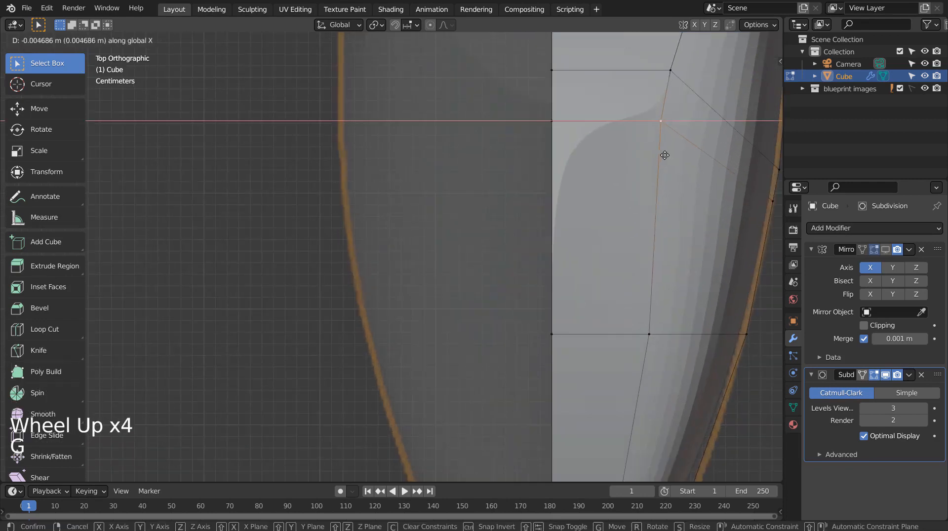
{"action": "key", "text": "ctrl+z"}
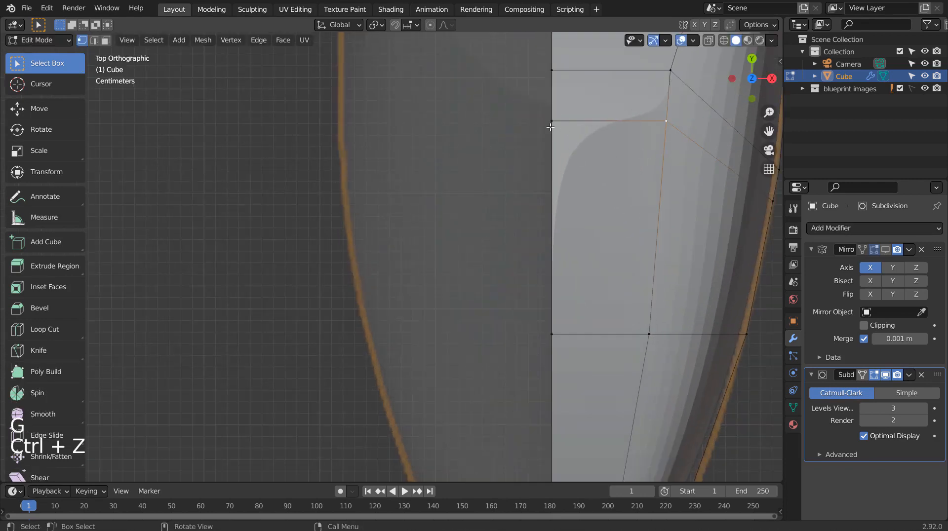
Step: Turn the Mirror modifier's viewport display back on, leaving it above Subdivision in the stack
{"action": "mouse_move", "coordinate": [937, 379]}
{"action": "left_mouse_down"}
{"action": "mouse_move", "coordinate": [939, 253]}
{"action": "mouse_move", "coordinate": [937, 365]}
{"action": "left_mouse_up"}
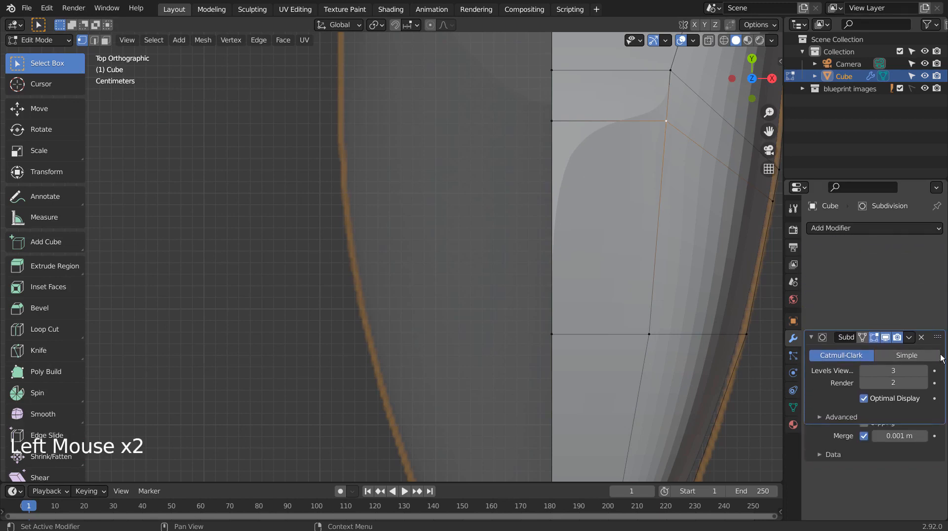
{"action": "left_click", "coordinate": [886, 250]}
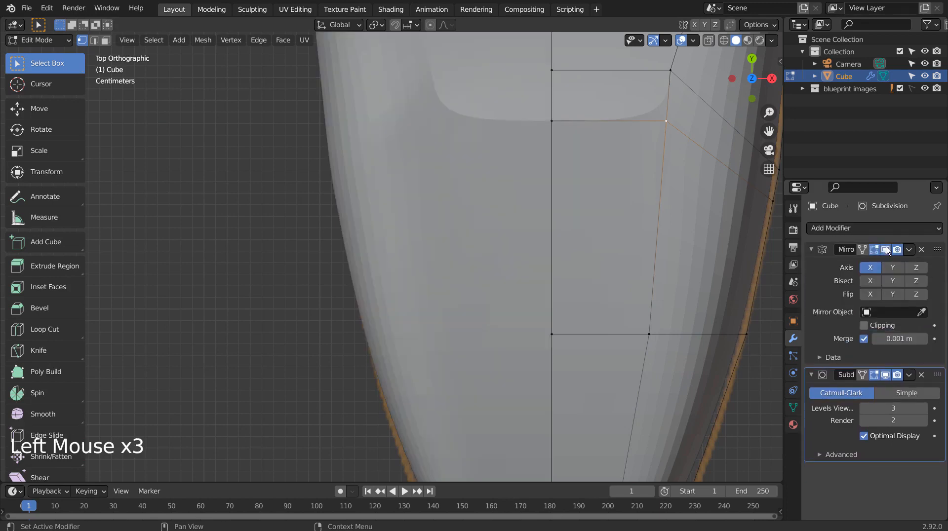
{"action": "scroll", "coordinate": [681, 254], "scroll_direction": "down", "scroll_amount": 6}
{"action": "middle_click_drag", "start_coordinate": [681, 254], "coordinate": [695, 358], "text": "shift"}
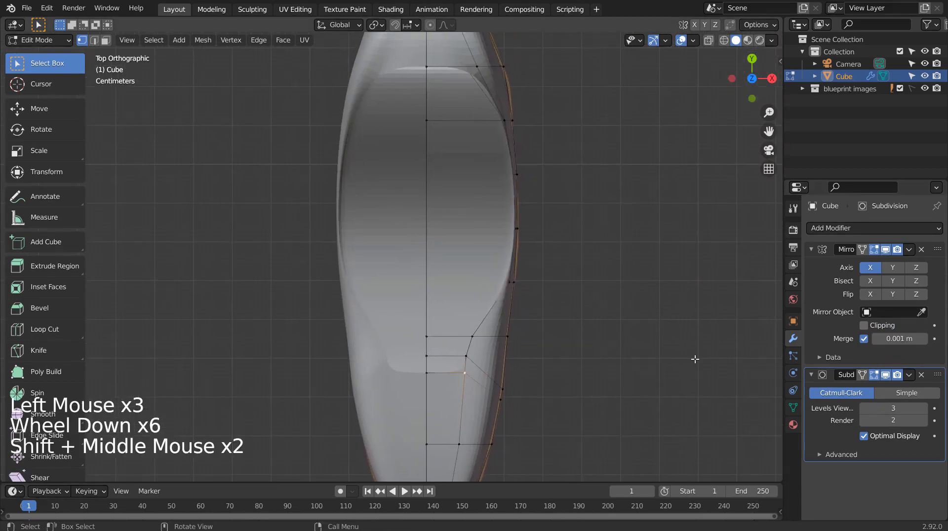
Step: Try to move the side vertex near the front of the opening about 0.06 m outward along X, and undo it
{"action": "left_click", "coordinate": [471, 337]}
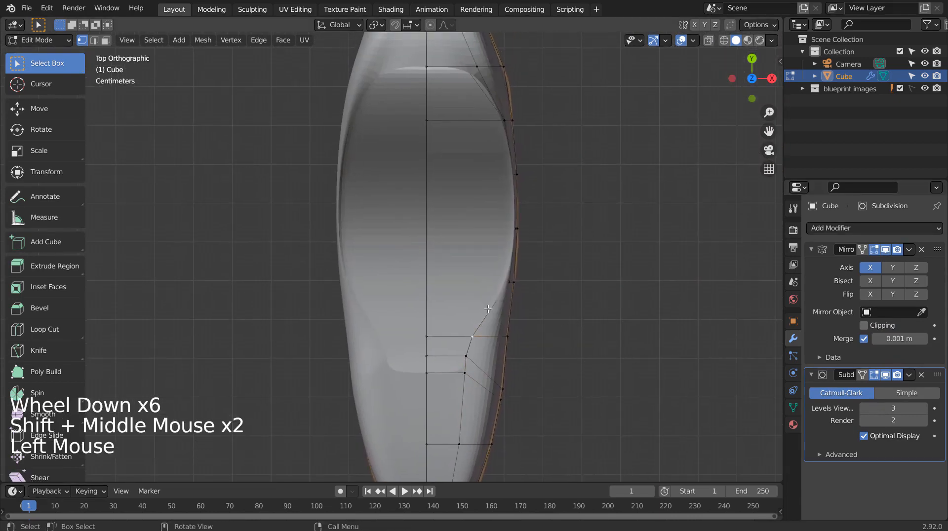
{"action": "key", "text": "g"}
{"action": "key", "text": "x"}
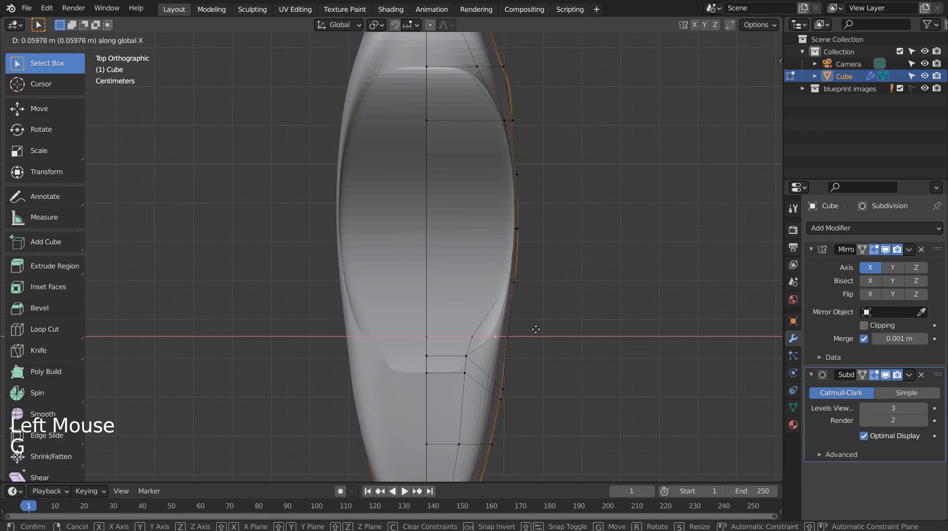
{"action": "key", "text": "ctrl+z"}
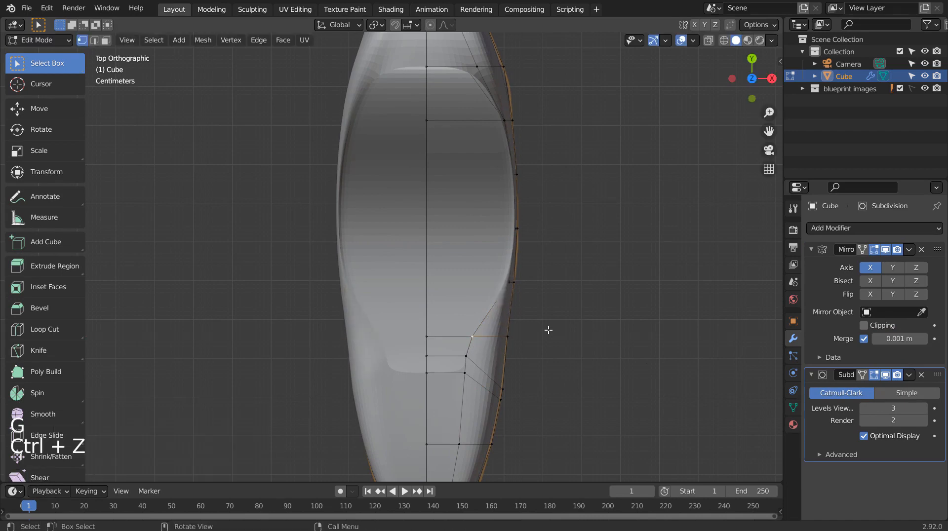
{"action": "left_click", "coordinate": [547, 330]}
Step: Move the two rim vertices near the front corner of the opening together about 0.064 m outward along X in top view
{"action": "middle_click_drag", "start_coordinate": [548, 329], "coordinate": [631, 323]}
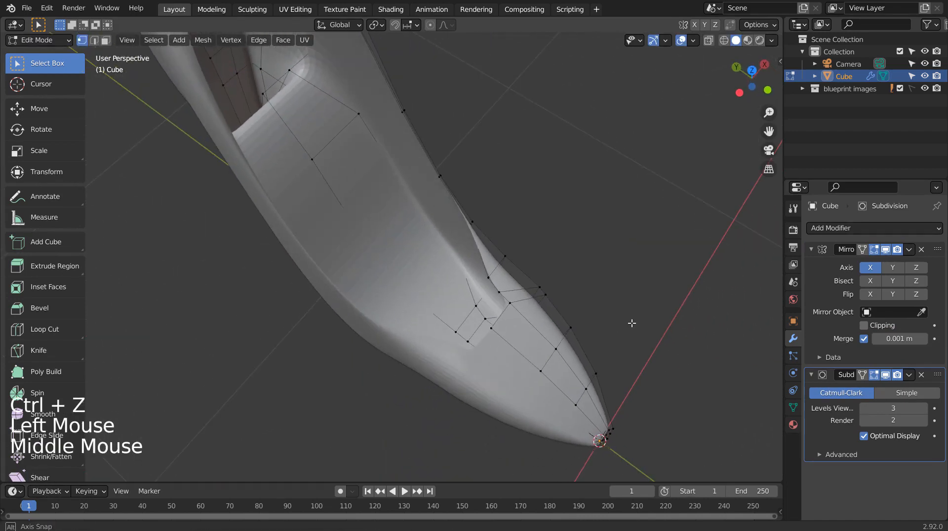
{"action": "left_click", "coordinate": [486, 277]}
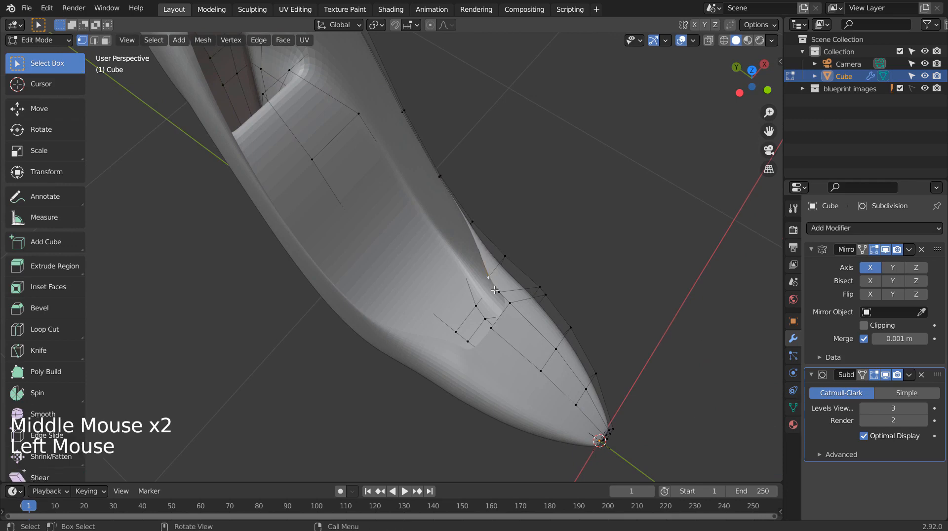
{"action": "left_click", "coordinate": [498, 292], "text": "shift"}
{"action": "key", "text": "KP_3"}
{"action": "key", "text": "KP_1"}
{"action": "key", "text": "KP_7"}
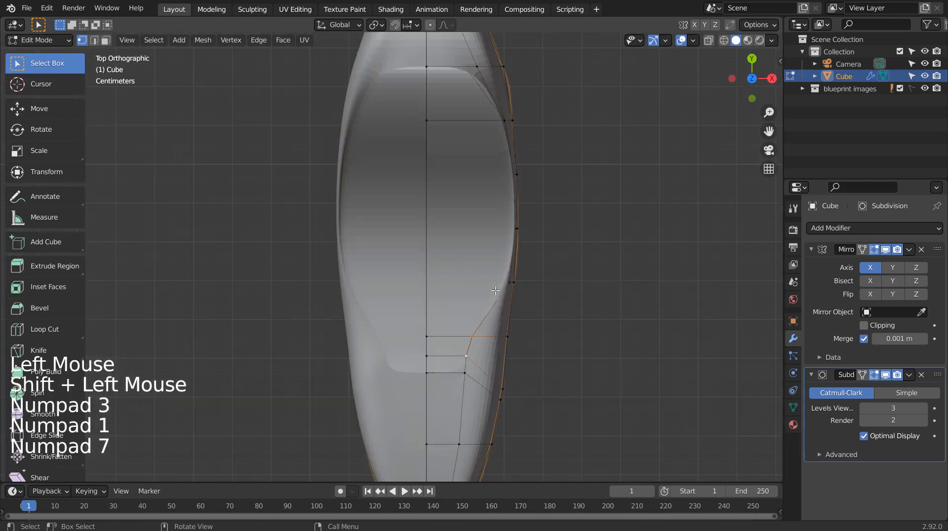
{"action": "key", "text": "g"}
{"action": "key", "text": "x"}
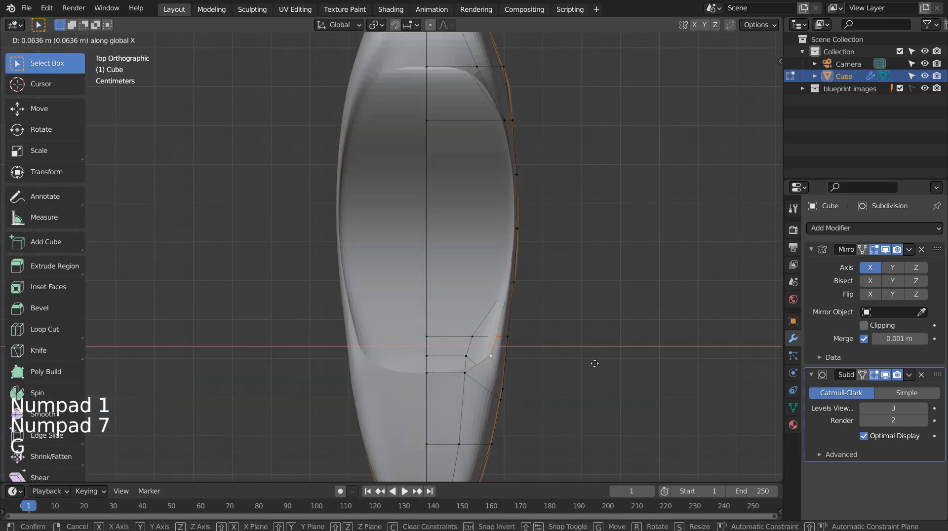
{"action": "left_click", "coordinate": [595, 363]}
Step: Move the centre vertex at the rear rim of the opening backward along Y to round the opening's heel end
{"action": "middle_click_drag", "start_coordinate": [628, 254], "coordinate": [629, 417], "text": "shift"}
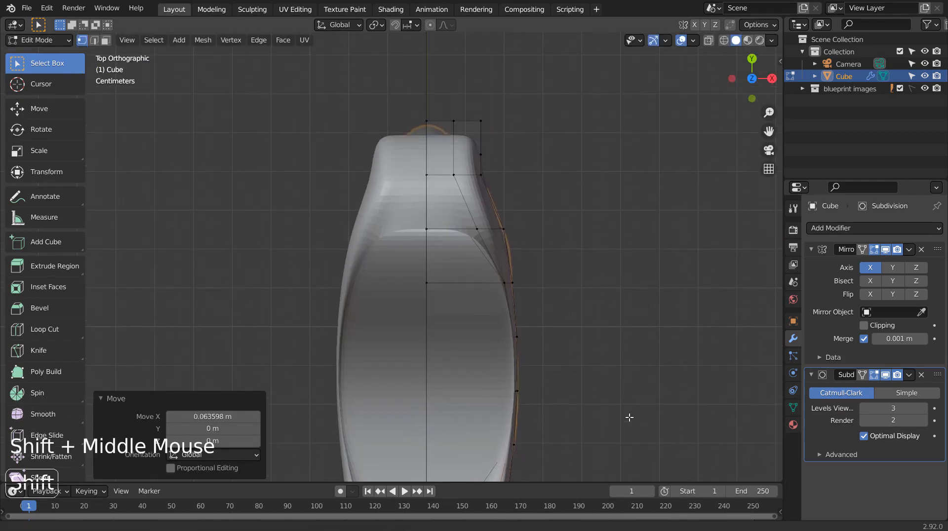
{"action": "left_click", "coordinate": [434, 230]}
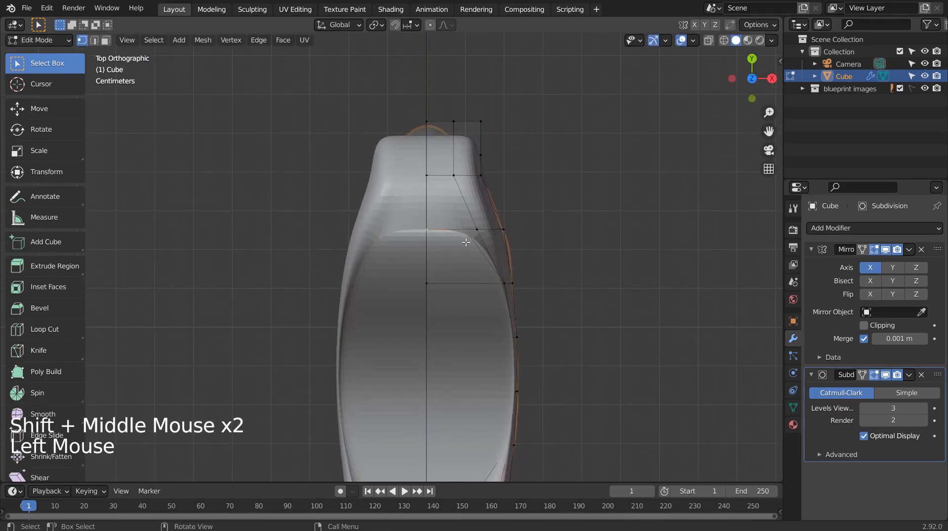
{"action": "key", "text": "g"}
{"action": "key", "text": "y"}
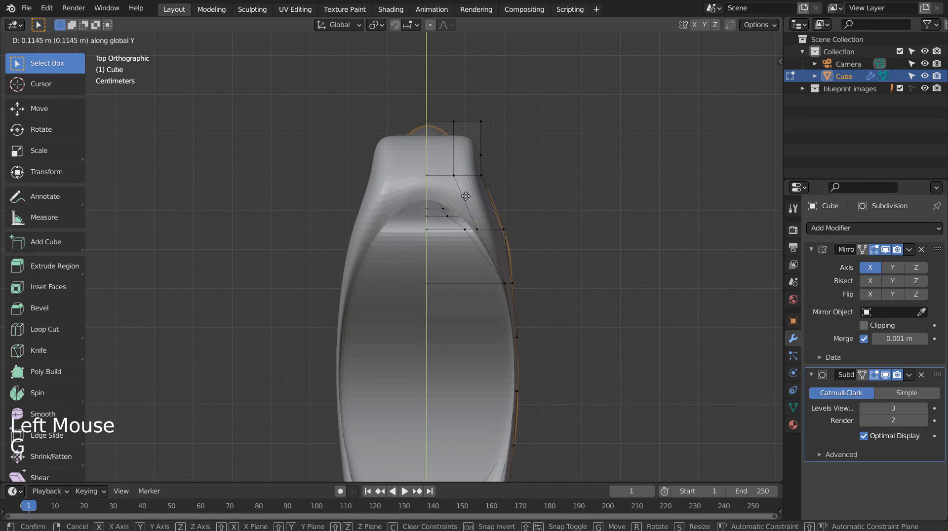
{"action": "left_click", "coordinate": [465, 192]}
Step: Examine the whole shoe from below, in and out of edit mode, and focus on the underside of the arch
{"action": "middle_click_drag", "start_coordinate": [465, 192], "coordinate": [383, 238]}
{"action": "scroll", "coordinate": [403, 181], "scroll_direction": "down", "scroll_amount": 5}
{"action": "scroll", "coordinate": [403, 181], "scroll_direction": "down", "scroll_amount": 1}
{"action": "key", "text": "Tab"}
{"action": "key", "text": "Tab"}
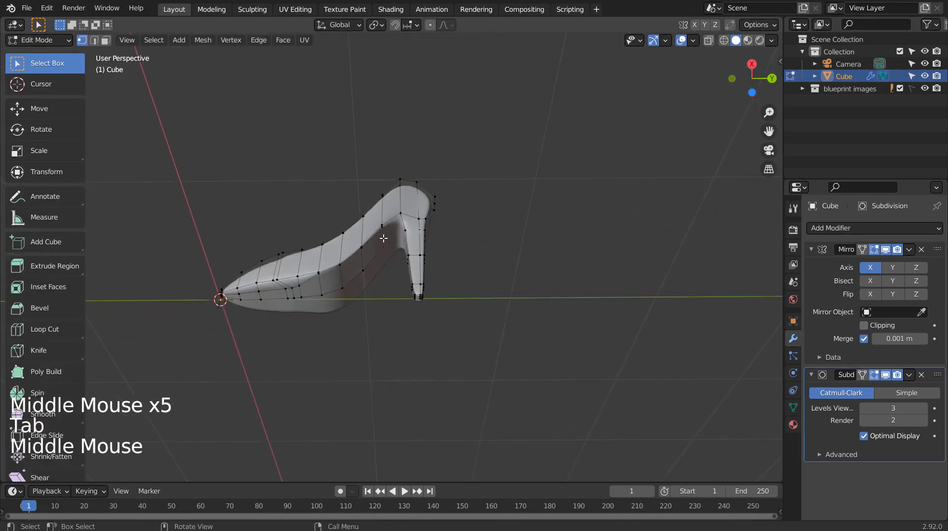
{"action": "scroll", "coordinate": [376, 251], "scroll_direction": "up", "scroll_amount": 4}
{"action": "scroll", "coordinate": [376, 252], "scroll_direction": "up", "scroll_amount": 1}
{"action": "middle_click_drag", "start_coordinate": [366, 268], "coordinate": [342, 251], "text": "shift"}
{"action": "middle_click_drag", "start_coordinate": [342, 251], "coordinate": [319, 233], "text": "shift"}
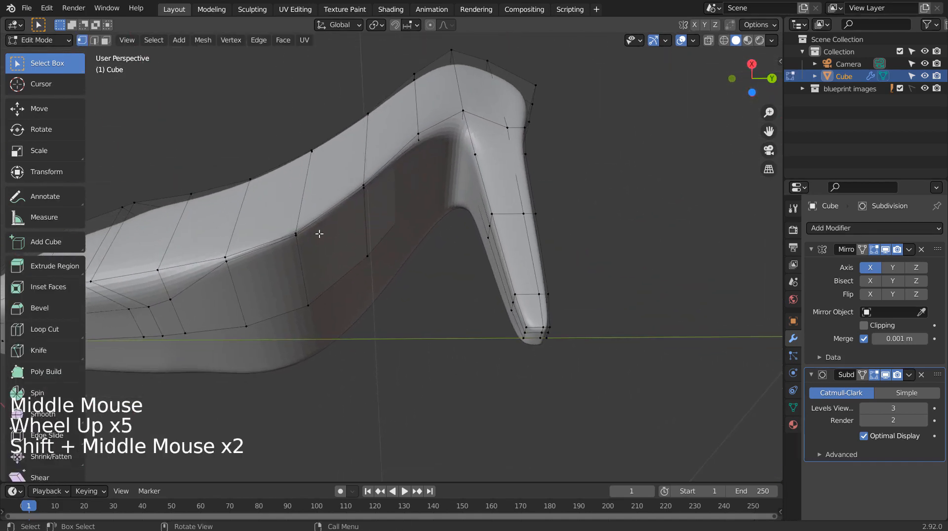
Step: Move the four inner vertices along the outer edge of the sole's arch about 0.096 m toward the mirror plane along X
{"action": "left_click", "coordinate": [227, 259]}
{"action": "left_click", "coordinate": [298, 236], "text": "shift"}
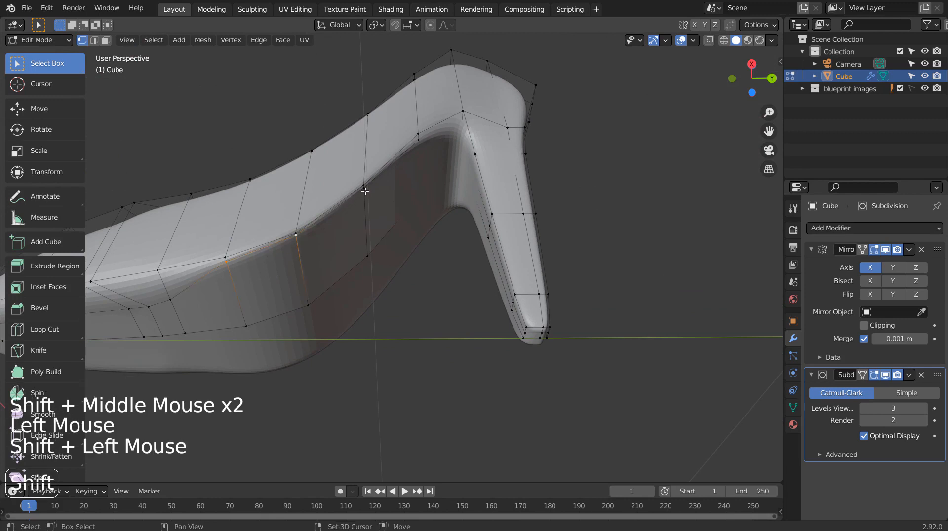
{"action": "left_click", "coordinate": [365, 190], "text": "shift"}
{"action": "left_click", "coordinate": [420, 145], "text": "shift"}
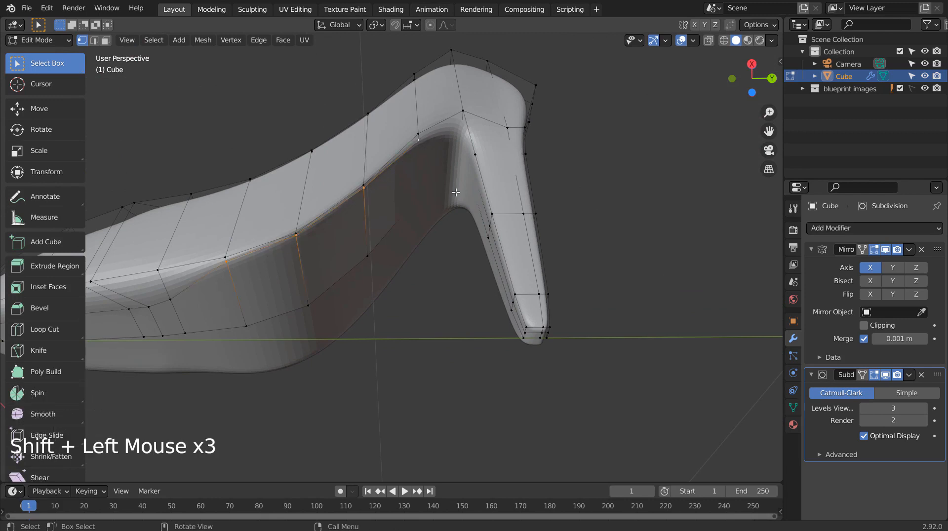
{"action": "key", "text": "g"}
{"action": "key", "text": "x"}
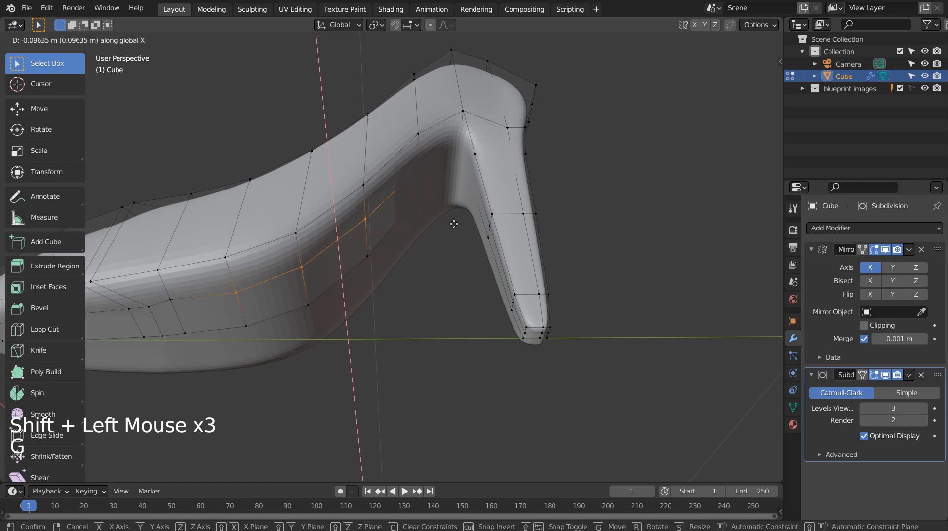
{"action": "key", "text": "Return"}
Step: Move the next sole vertex toward the toe about 0.024 m toward the mirror plane along X
{"action": "left_click", "coordinate": [172, 301]}
{"action": "key", "text": "g"}
{"action": "key", "text": "x"}
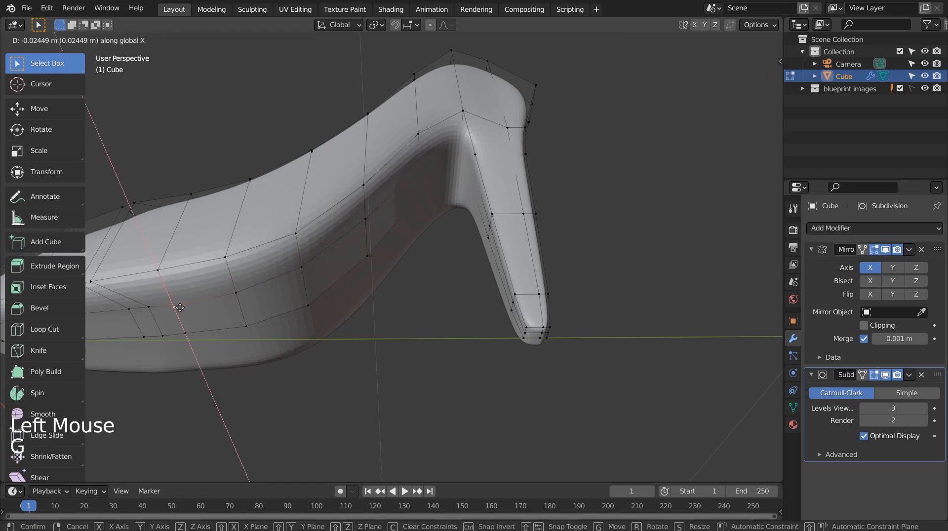
{"action": "key", "text": "Return"}
Step: Leave edit mode and apply smooth shading to the shoe
{"action": "key", "text": "Tab"}
{"action": "left_click", "coordinate": [240, 257]}
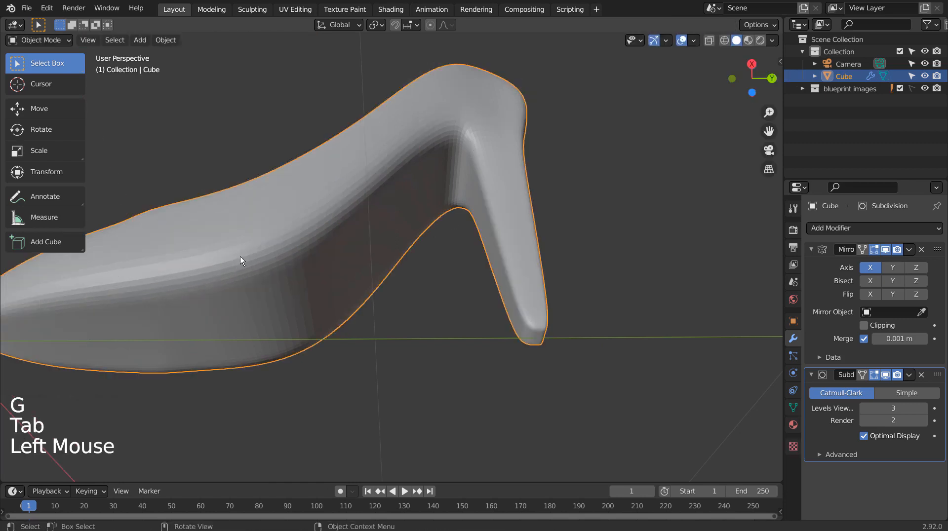
{"action": "right_click", "coordinate": [240, 257]}
{"action": "left_click", "coordinate": [242, 256]}
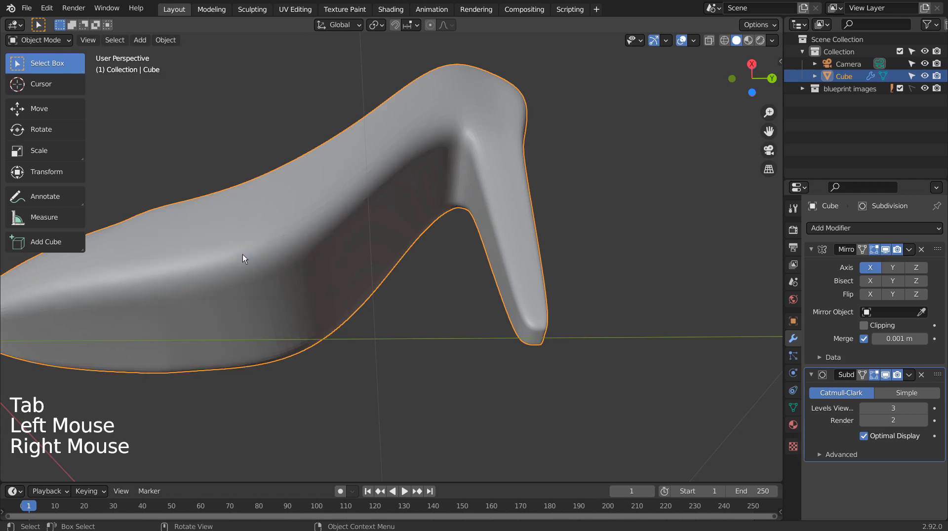
Step: Examine the smooth-shaded shoe from the front and side, and inspect the toe's mesh in edit mode
{"action": "middle_click", "coordinate": [262, 275]}
{"action": "middle_click_drag", "start_coordinate": [262, 275], "coordinate": [444, 362]}
{"action": "scroll", "coordinate": [369, 351], "scroll_direction": "down", "scroll_amount": 5}
{"action": "middle_click", "coordinate": [354, 352]}
{"action": "key", "text": "Tab"}
{"action": "scroll", "coordinate": [564, 383], "scroll_direction": "up", "scroll_amount": 2}
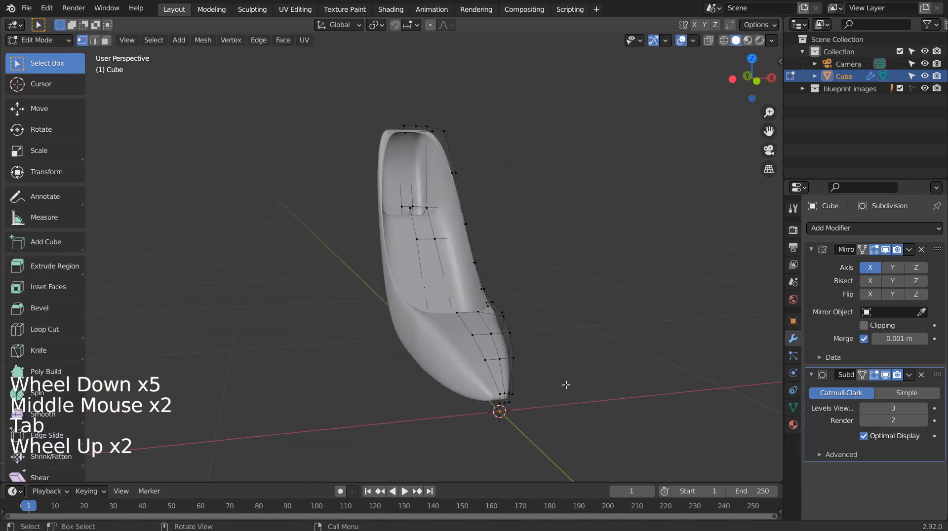
{"action": "scroll", "coordinate": [565, 383], "scroll_direction": "down", "scroll_amount": 1}
{"action": "middle_click_drag", "start_coordinate": [564, 382], "coordinate": [470, 289]}
{"action": "scroll", "coordinate": [474, 345], "scroll_direction": "up", "scroll_amount": 4}
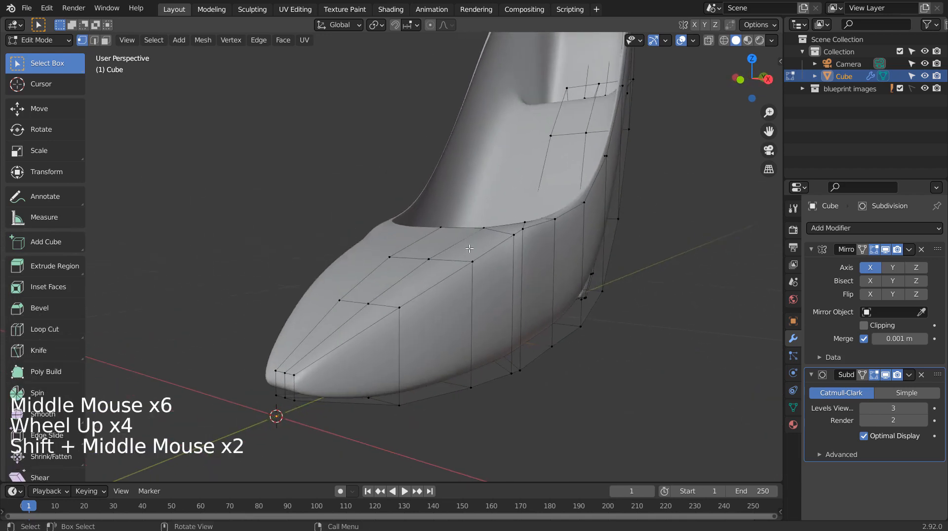
Step: Dissolve the lengthwise edge loop running from the toe tip between the shoe's centre line and its outer side
{"action": "left_click", "coordinate": [284, 385], "text": "alt"}
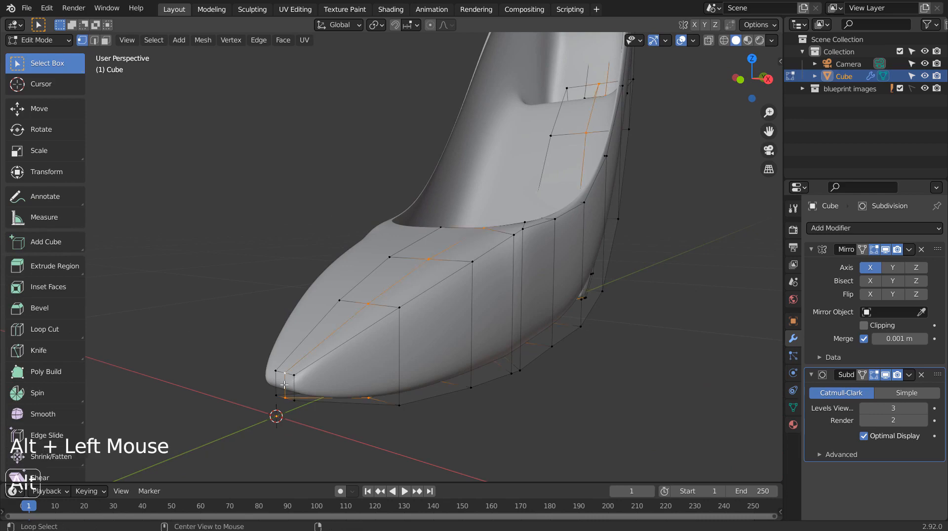
{"action": "middle_click_drag", "start_coordinate": [287, 385], "coordinate": [272, 403]}
{"action": "scroll", "coordinate": [523, 309], "scroll_direction": "down", "scroll_amount": 4}
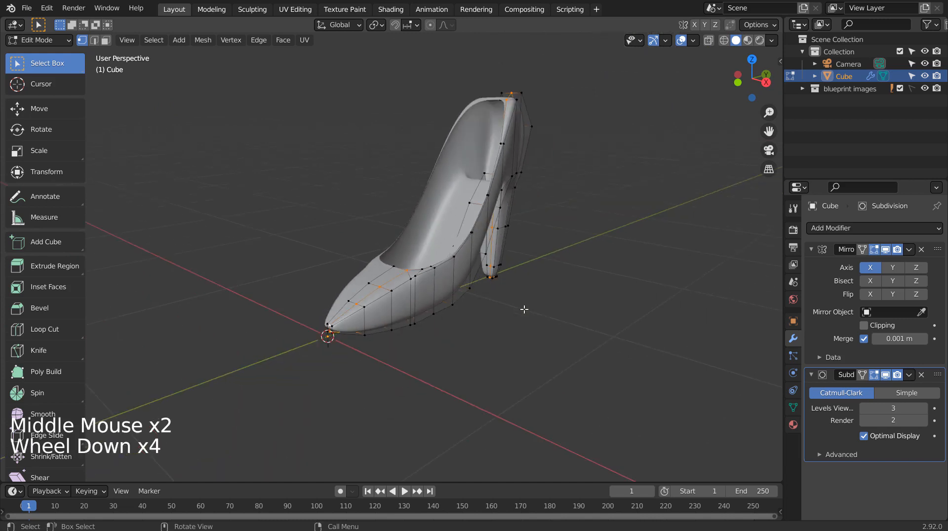
{"action": "middle_click_drag", "start_coordinate": [522, 309], "coordinate": [535, 332]}
{"action": "key", "text": "x"}
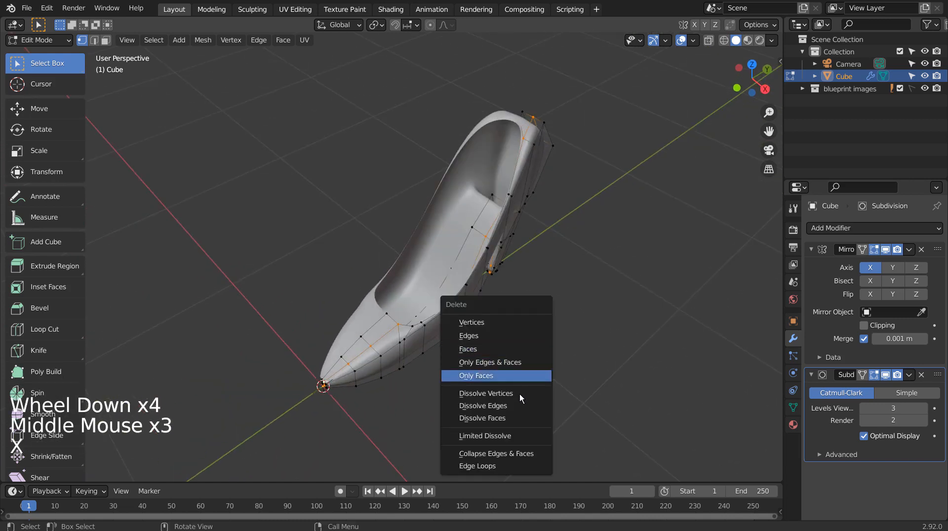
{"action": "left_click", "coordinate": [519, 407]}
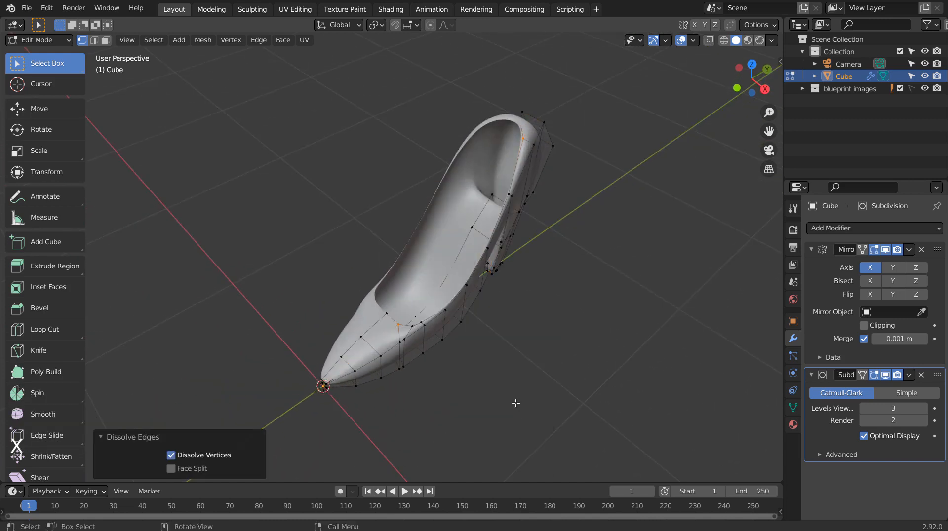
Step: Slide the outer vertex just in front of the foot opening's corner along its edge toward the toe by a factor of about 0.31
{"action": "middle_click_drag", "start_coordinate": [474, 380], "coordinate": [562, 400]}
{"action": "scroll", "coordinate": [540, 327], "scroll_direction": "up", "scroll_amount": 4}
{"action": "left_click", "coordinate": [509, 370]}
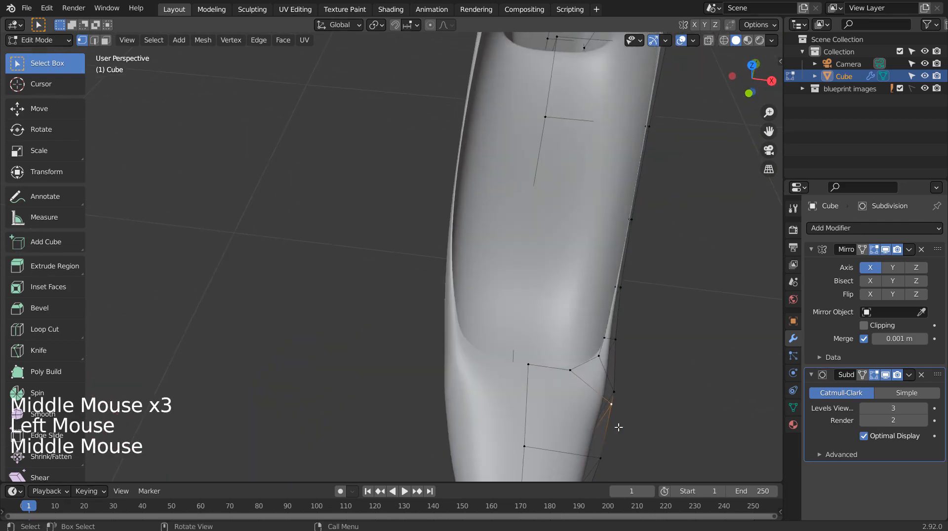
{"action": "key", "text": "g"}
{"action": "key", "text": "g"}
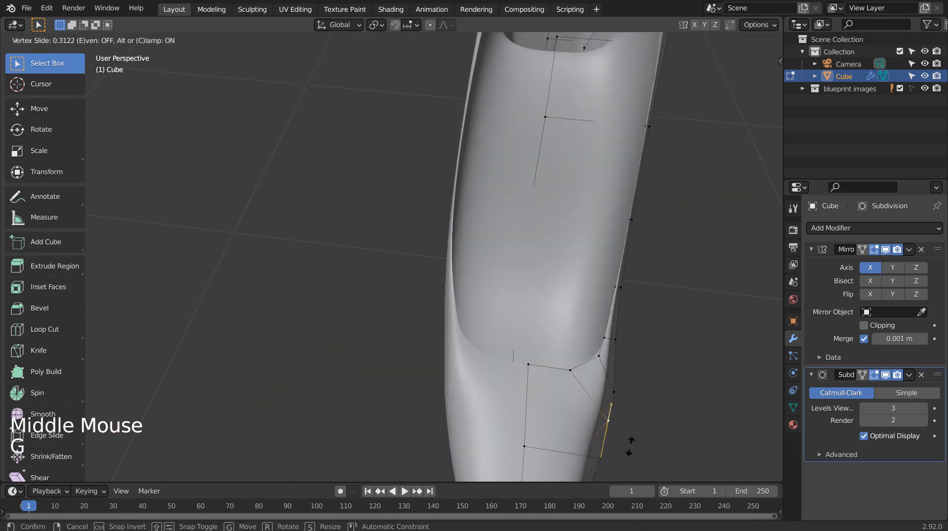
{"action": "left_click", "coordinate": [630, 445]}
Step: Raise the front centre vertex of the foot opening's rim about 0.029 m along Z
{"action": "middle_click_drag", "start_coordinate": [628, 444], "coordinate": [539, 346]}
{"action": "scroll", "coordinate": [542, 362], "scroll_direction": "down", "scroll_amount": 2}
{"action": "scroll", "coordinate": [541, 362], "scroll_direction": "down", "scroll_amount": 3}
{"action": "key", "text": "Tab"}
{"action": "key", "text": "Tab"}
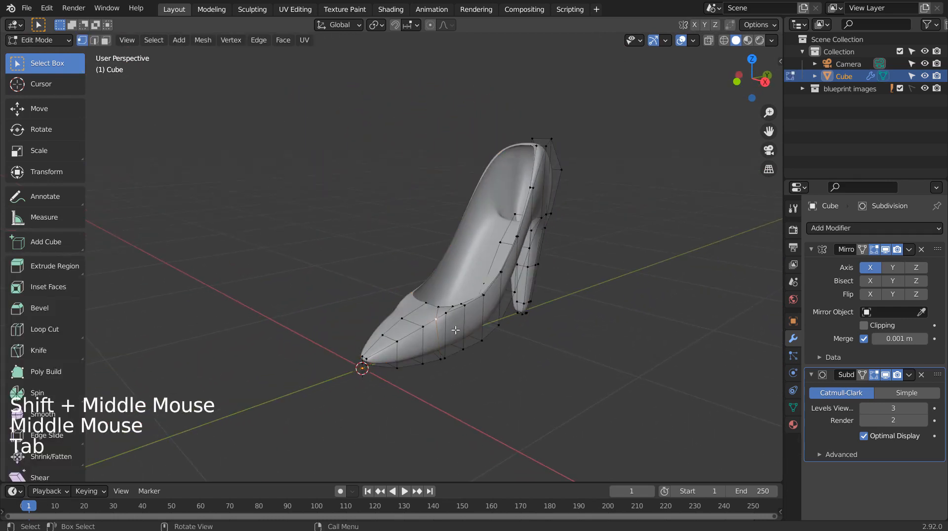
{"action": "left_click", "coordinate": [426, 304]}
{"action": "key", "text": "g"}
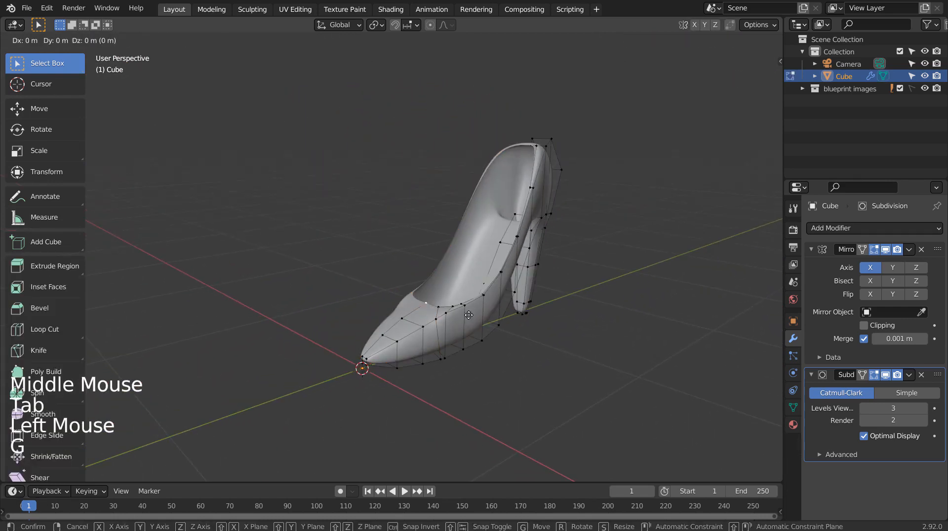
{"action": "key", "text": "z"}
{"action": "left_click", "coordinate": [464, 309]}
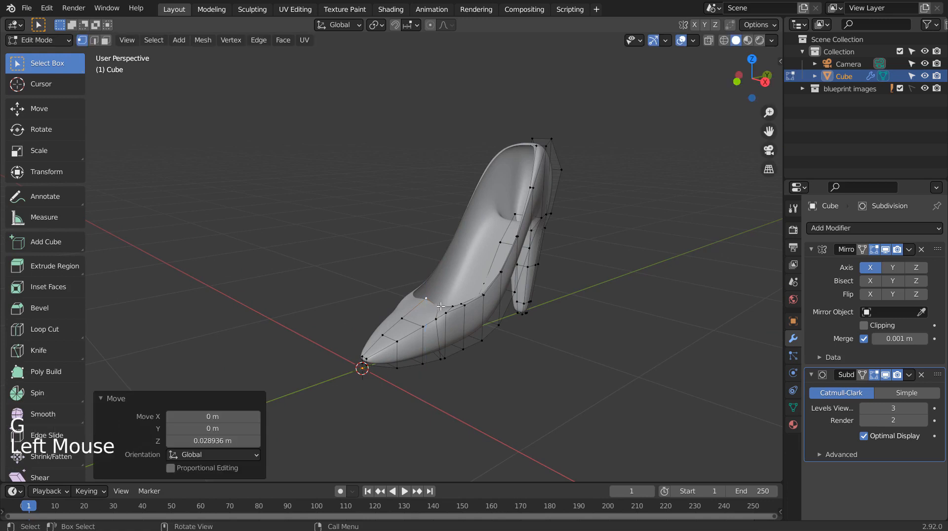
Step: Undo the last two vertex edits and turn on proportional editing
{"action": "key", "text": "ctrl+z"}
{"action": "key", "text": "ctrl+z"}
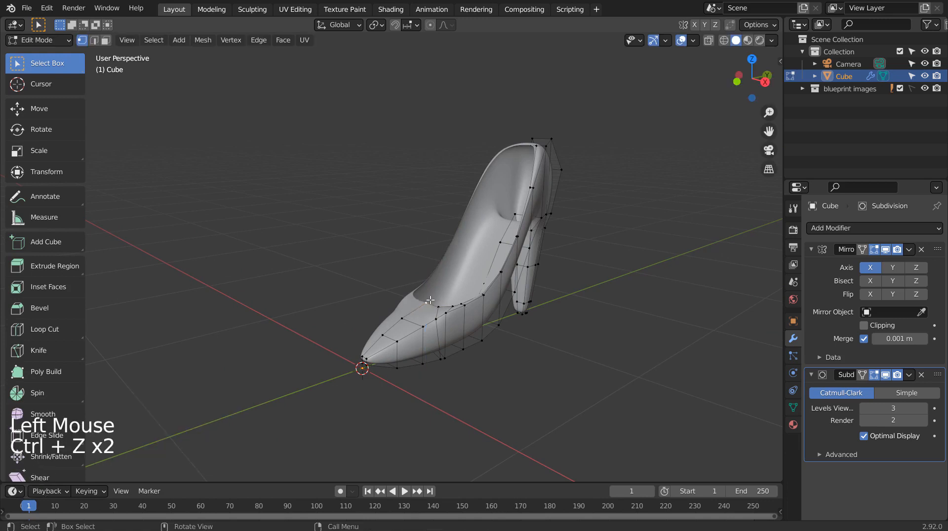
{"action": "left_click", "coordinate": [429, 25]}
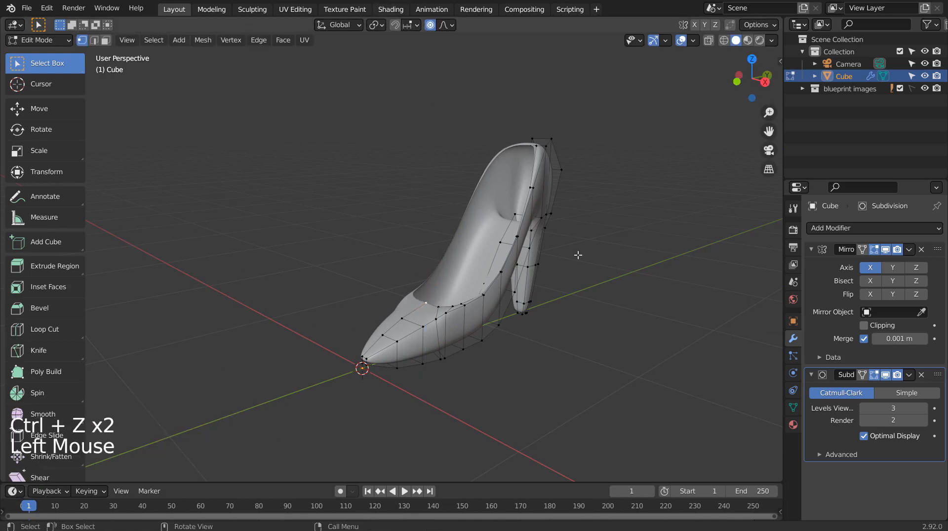
Step: Raise the front centre vertex of the shoe opening about 0.035 m along Z with a proportional size of 0.29
{"action": "key", "text": "g"}
{"action": "key", "text": "z"}
{"action": "scroll", "coordinate": [584, 263], "scroll_direction": "down", "scroll_amount": 4}
{"action": "scroll", "coordinate": [584, 263], "scroll_direction": "down", "scroll_amount": 9}
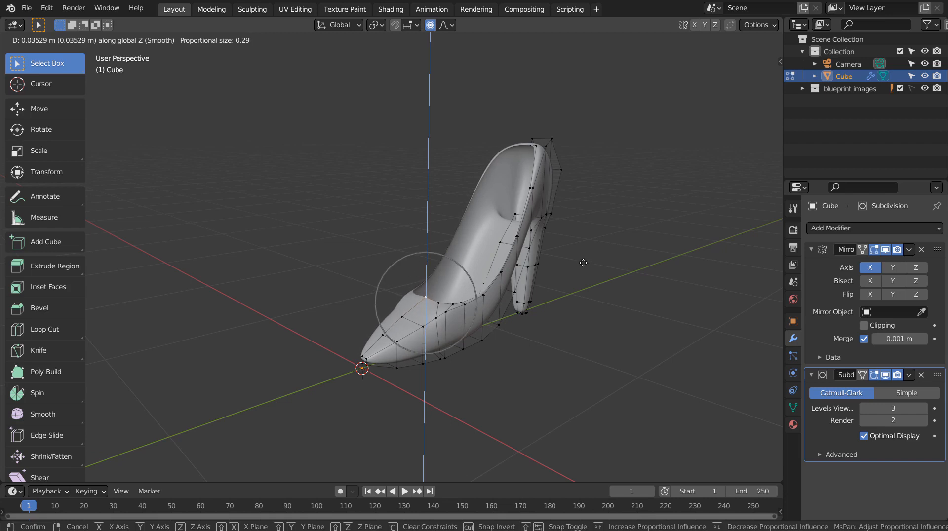
{"action": "left_click", "coordinate": [583, 262]}
Step: Nudge the upper toe vertex just ahead of the opening slightly along Z with proportional editing
{"action": "left_click", "coordinate": [402, 315]}
{"action": "key", "text": "g"}
{"action": "key", "text": "z"}
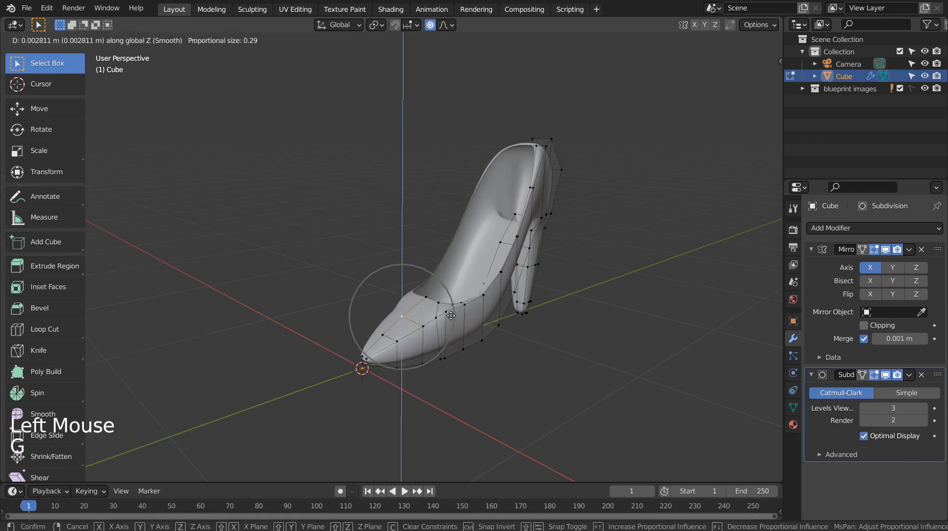
{"action": "left_click", "coordinate": [448, 317]}
{"action": "left_click", "coordinate": [436, 306]}
{"action": "key", "text": "g"}
{"action": "key", "text": "z"}
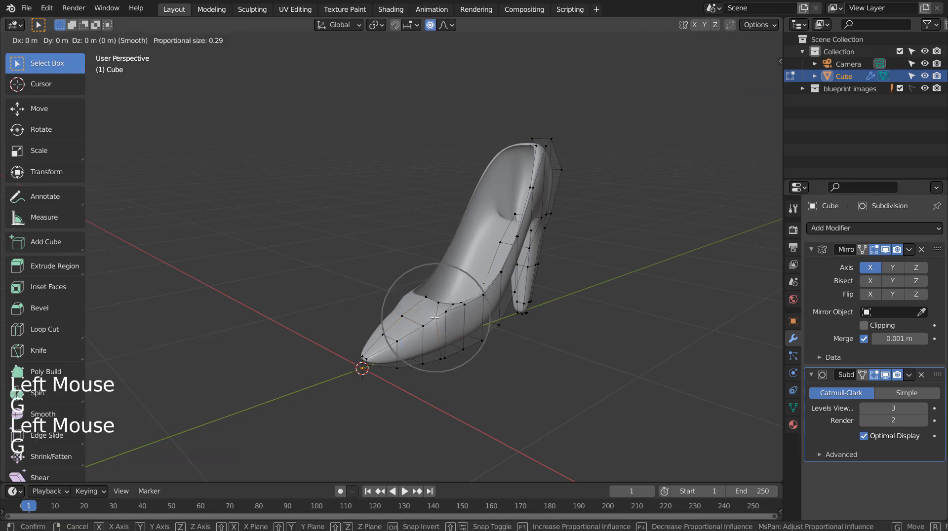
{"action": "left_click", "coordinate": [433, 316]}
{"action": "key", "text": "ctrl+z"}
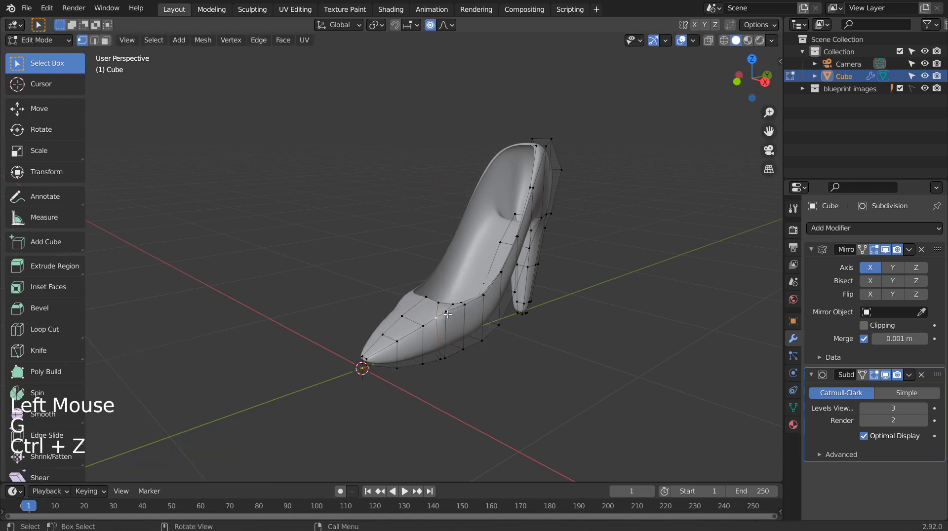
{"action": "left_click", "coordinate": [446, 313]}
{"action": "key", "text": "g"}
{"action": "key", "text": "z"}
{"action": "key", "text": "ctrl+z"}
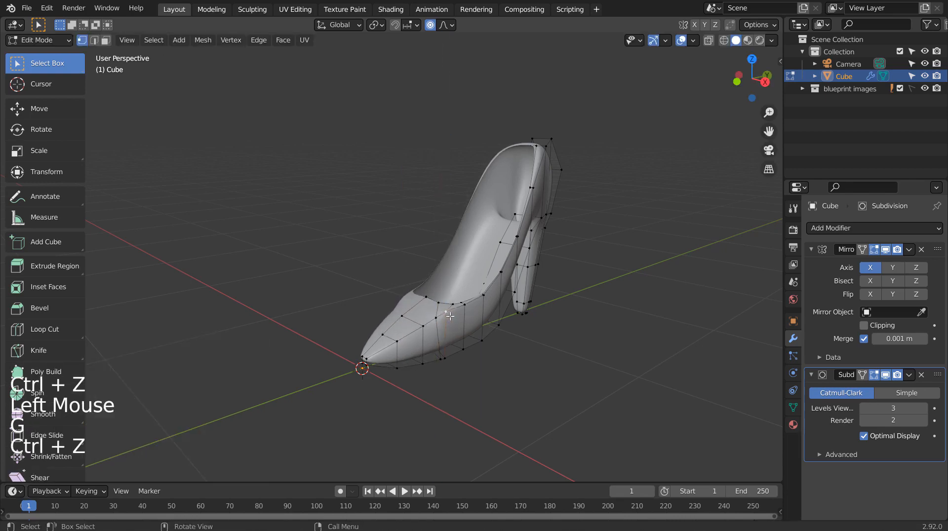
Step: Lower the side vertex below the front of the opening about 0.065 m along Z with a proportional size of 0.135
{"action": "scroll", "coordinate": [480, 337], "scroll_direction": "up", "scroll_amount": 2}
{"action": "left_click", "coordinate": [480, 344]}
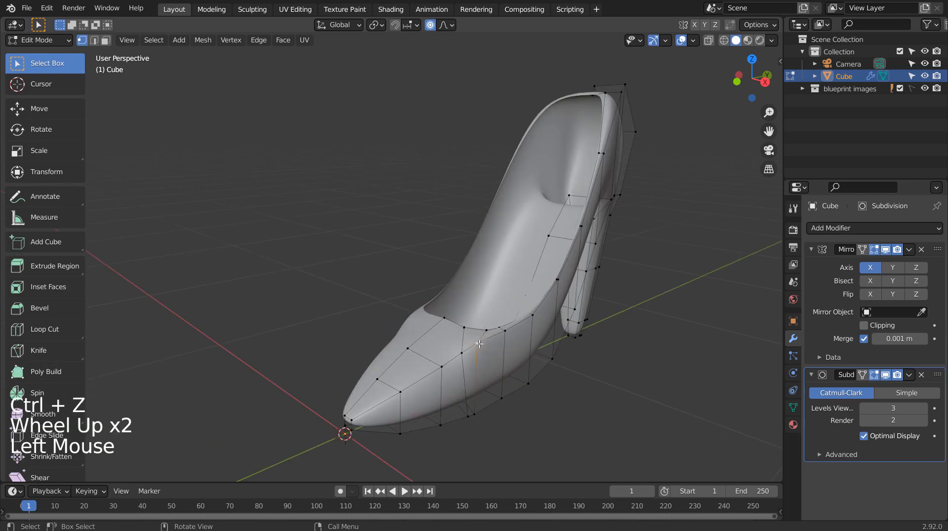
{"action": "key", "text": "g"}
{"action": "key", "text": "z"}
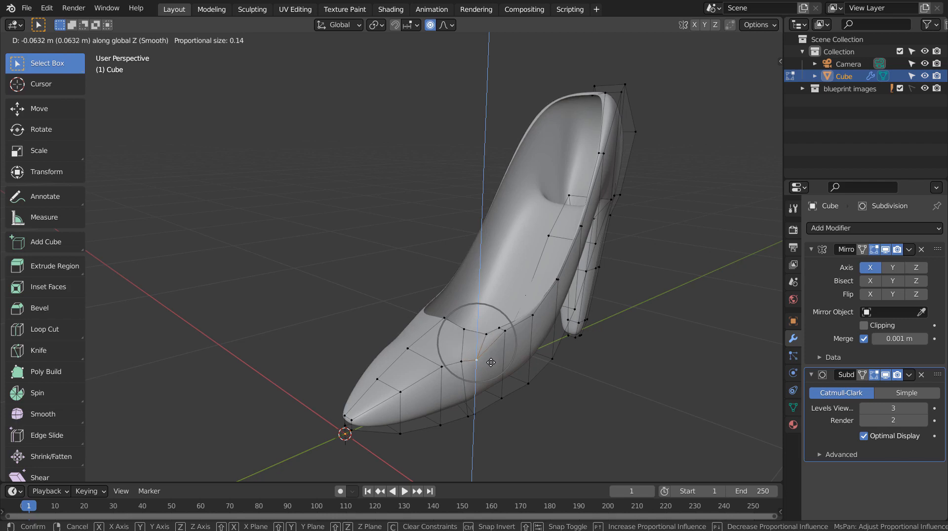
{"action": "left_click", "coordinate": [490, 362]}
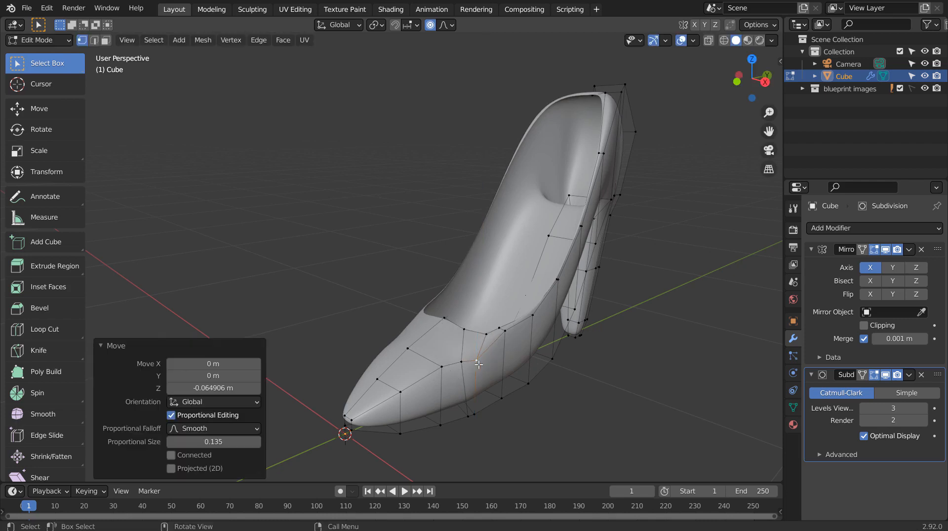
Step: Slide the adjacent side vertex slightly along its edge and check the smoothed shoe in Object Mode
{"action": "key", "text": "Tab"}
{"action": "mouse_move", "coordinate": [478, 364]}
{"action": "middle_mouse_down"}
{"action": "mouse_move", "coordinate": [603, 360]}
{"action": "mouse_move", "coordinate": [627, 370]}
{"action": "mouse_move", "coordinate": [467, 360]}
{"action": "middle_mouse_up"}
{"action": "key", "text": "Tab"}
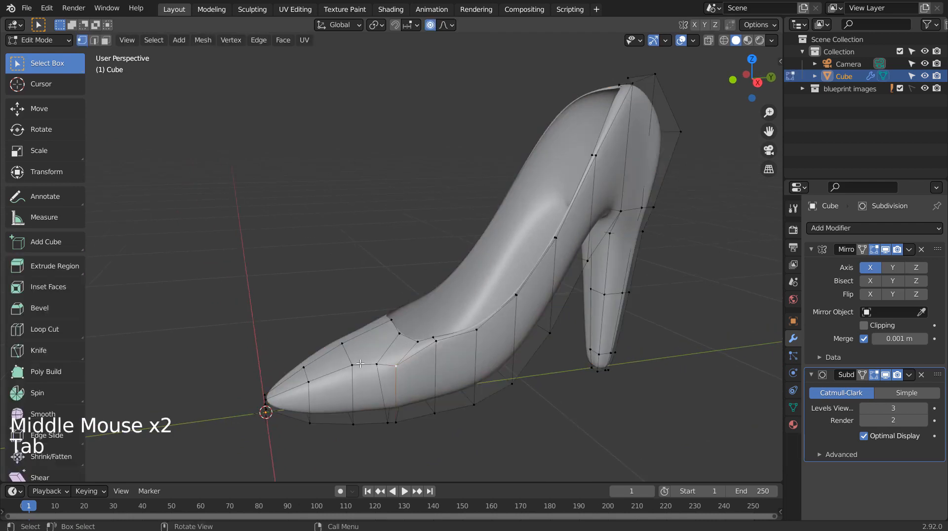
{"action": "left_click", "coordinate": [379, 363]}
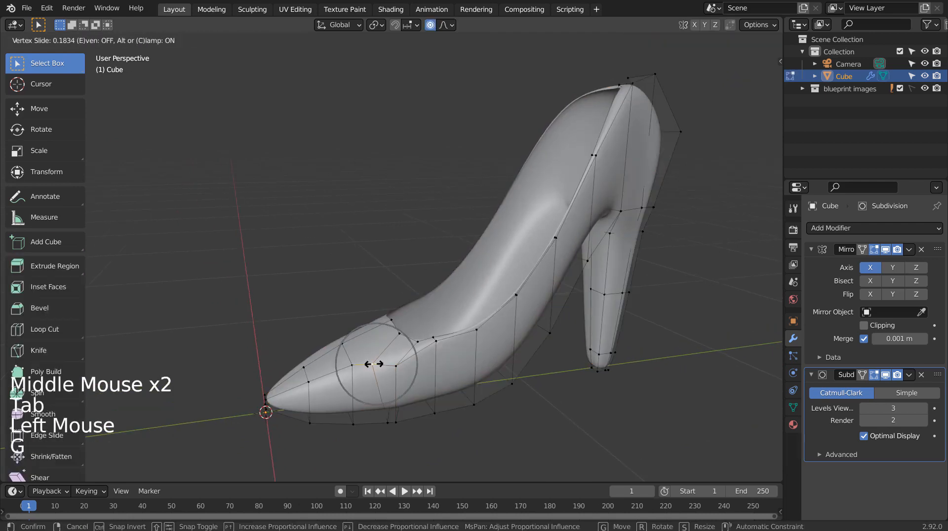
{"action": "left_click", "coordinate": [378, 364]}
{"action": "key", "text": "Tab"}
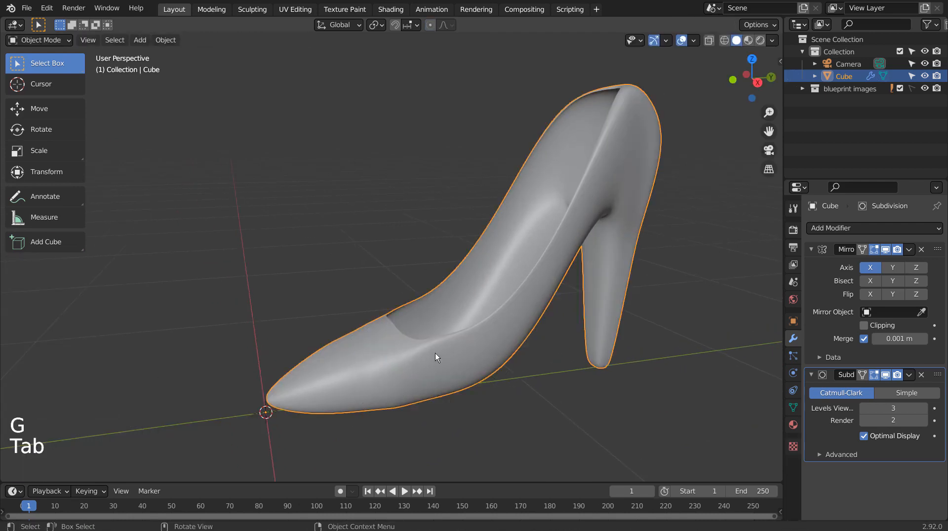
Step: Lower the side vertex at the front of the opening's rim about 0.024 m along Z, and return to Object Mode
{"action": "key", "text": "Tab"}
{"action": "middle_click_drag", "start_coordinate": [468, 325], "coordinate": [489, 340]}
{"action": "left_click", "coordinate": [519, 354]}
{"action": "key", "text": "g"}
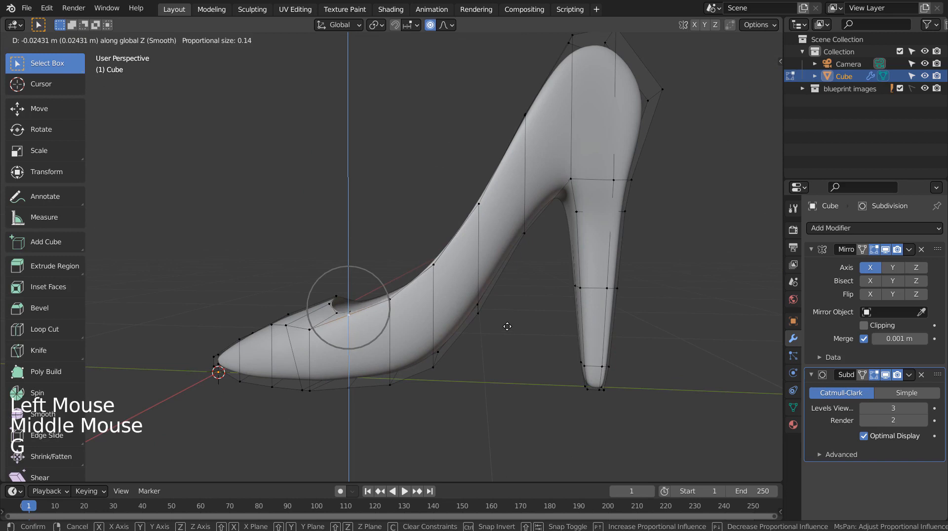
{"action": "left_click", "coordinate": [507, 328]}
{"action": "key", "text": "Tab"}
{"action": "middle_click_drag", "start_coordinate": [422, 322], "coordinate": [508, 371]}
{"action": "key", "text": "KP_1"}
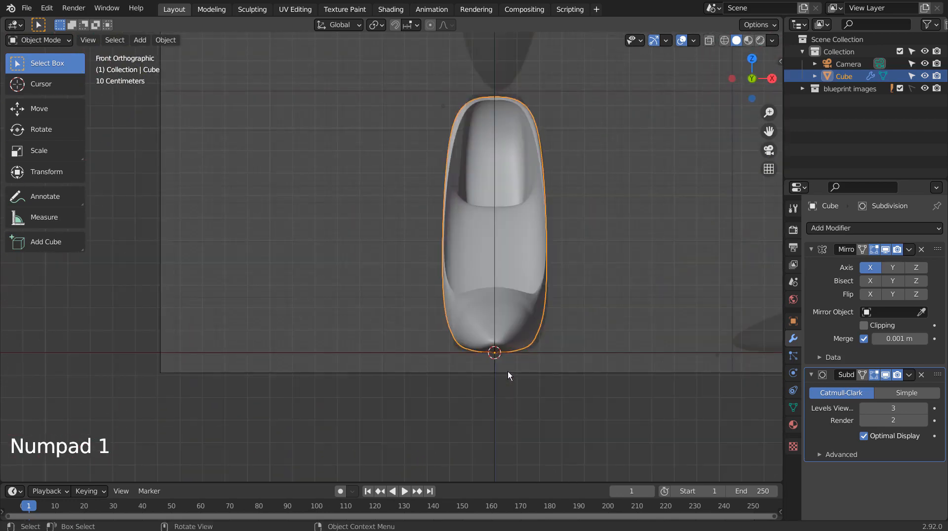
{"action": "key", "text": "KP_3"}
{"action": "left_click", "coordinate": [509, 371]}
{"action": "key", "text": "shift+a"}
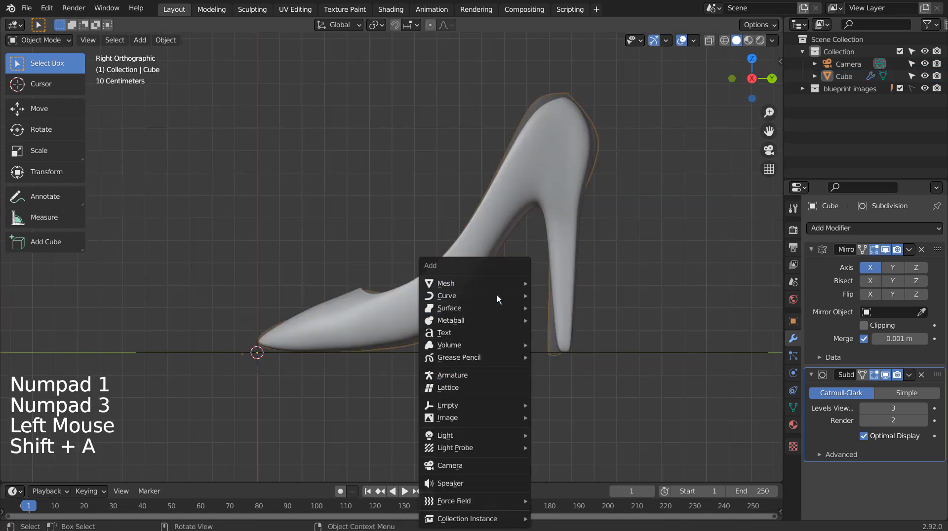
{"action": "mouse_move", "coordinate": [495, 284]}
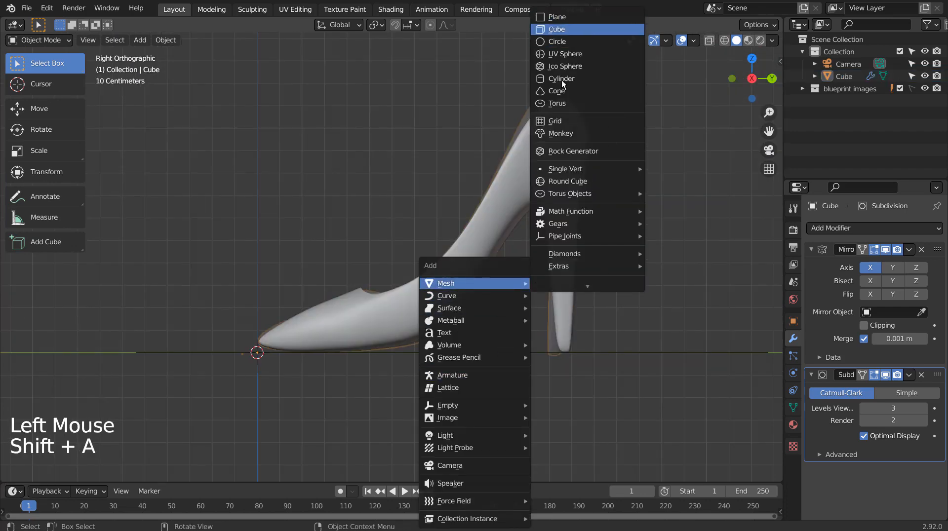
{"action": "left_click", "coordinate": [312, 373]}
Step: In face select mode, select the path of sole faces from the toe underside to the front of the heel
{"action": "middle_click_drag", "start_coordinate": [316, 376], "coordinate": [422, 351]}
{"action": "key", "text": "Tab"}
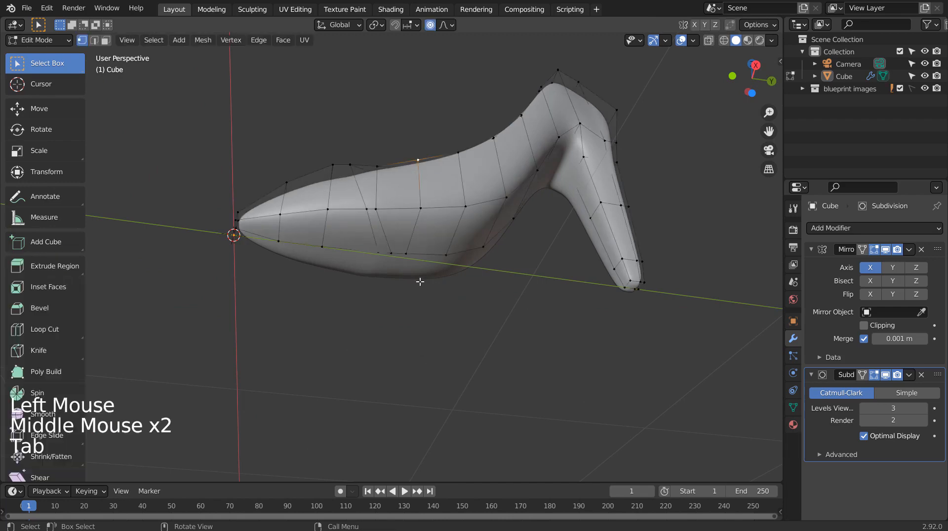
{"action": "left_click", "coordinate": [263, 234]}
{"action": "key", "text": "3"}
{"action": "left_click", "coordinate": [264, 234]}
{"action": "mouse_move", "coordinate": [509, 309]}
{"action": "middle_mouse_down"}
{"action": "mouse_move", "coordinate": [518, 313]}
{"action": "mouse_move", "coordinate": [494, 312]}
{"action": "middle_mouse_up"}
{"action": "left_click", "coordinate": [470, 63], "text": "ctrl"}
Step: Duplicate the selected sole faces and offset the copy about 0.011 m upward along Z
{"action": "middle_click_drag", "start_coordinate": [497, 242], "coordinate": [555, 339]}
{"action": "key", "text": "KP_3"}
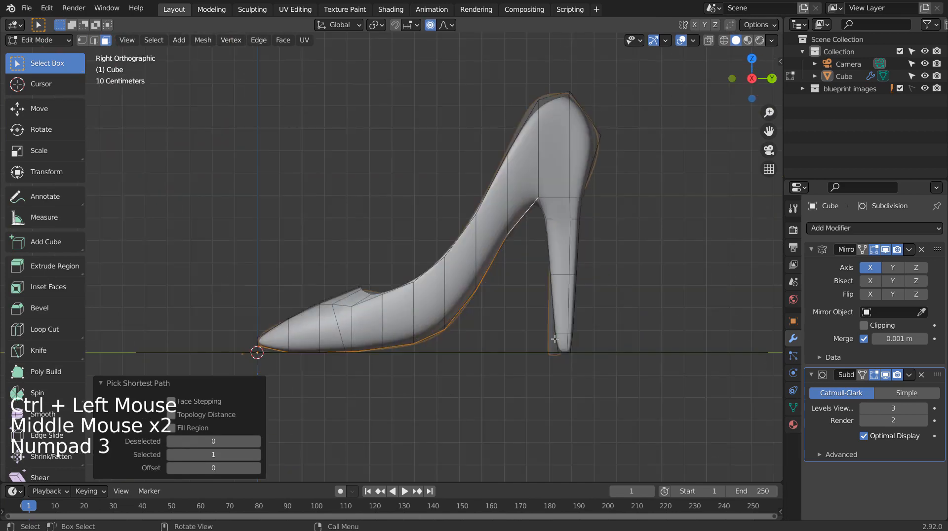
{"action": "key", "text": "shift+d"}
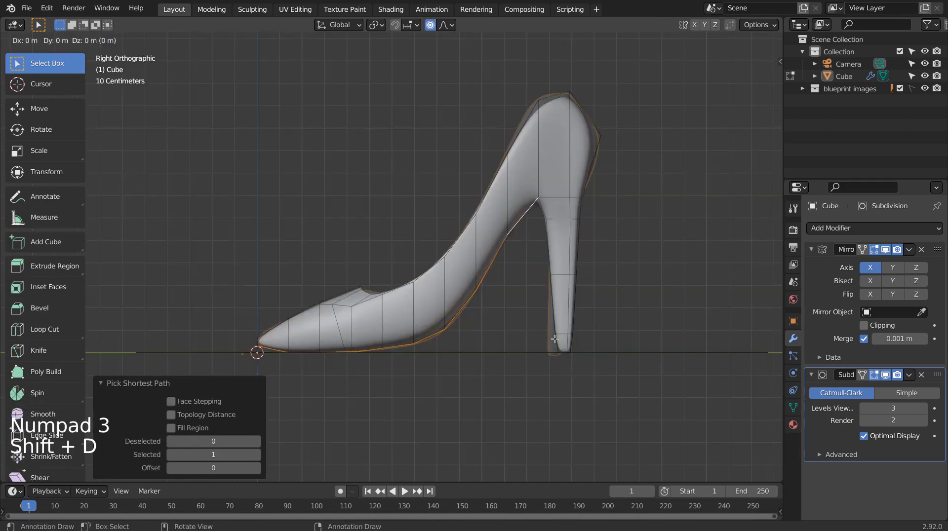
{"action": "key", "text": "z"}
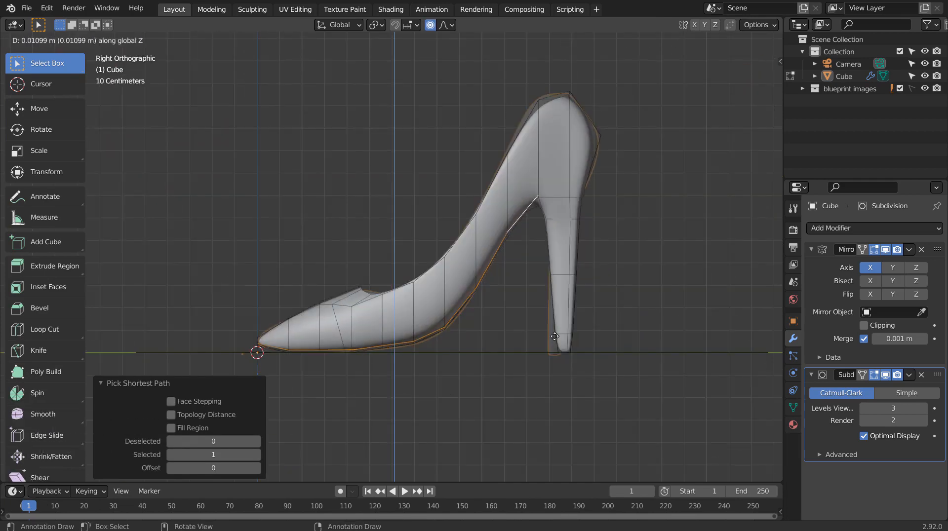
{"action": "left_click", "coordinate": [555, 336]}
{"action": "middle_click_drag", "start_coordinate": [555, 336], "coordinate": [571, 340]}
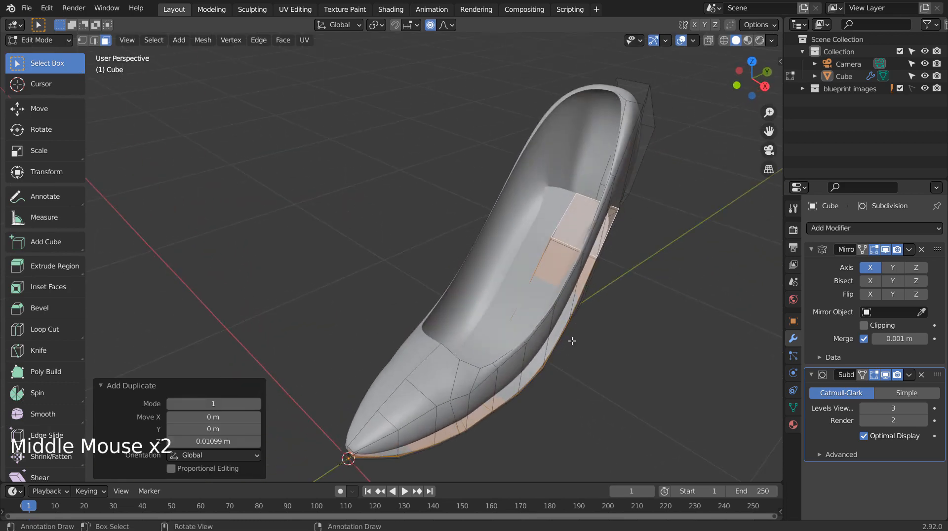
Step: Separate the duplicated sole faces into their own object by selection and return to Object Mode
{"action": "key", "text": "p"}
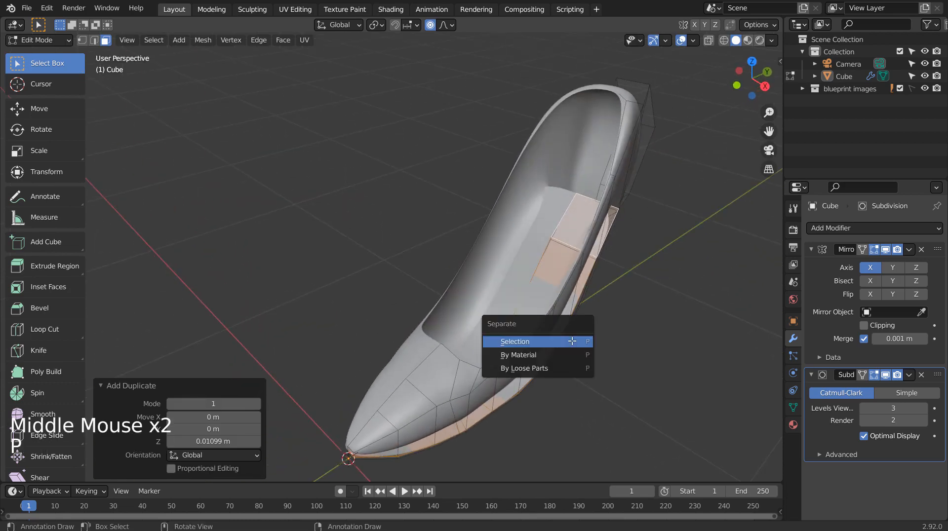
{"action": "left_click", "coordinate": [571, 341]}
{"action": "middle_click_drag", "start_coordinate": [573, 341], "coordinate": [608, 357]}
{"action": "key", "text": "Tab"}
Step: Try raising the separated sole object about 0.076 m along Z
{"action": "key", "text": "g"}
{"action": "key", "text": "z"}
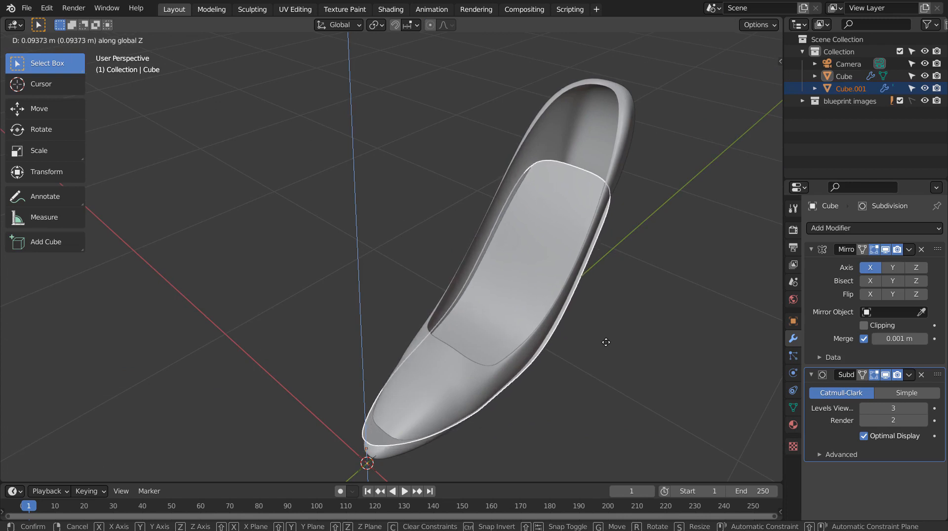
{"action": "left_click", "coordinate": [605, 345]}
Step: Try narrowing the separated sole to a scale of 0.94 along X in top view
{"action": "key", "text": "KP_1"}
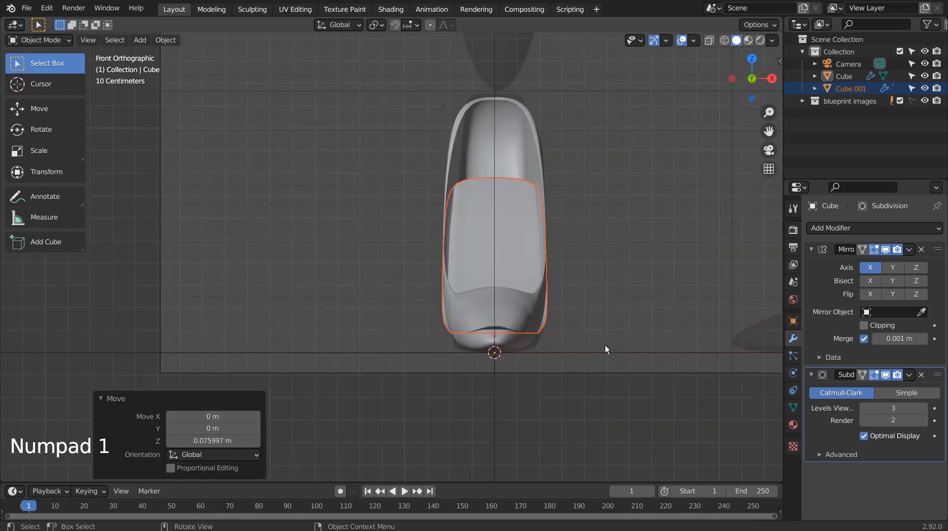
{"action": "key", "text": "KP_7"}
{"action": "key", "text": "s"}
{"action": "key", "text": "x"}
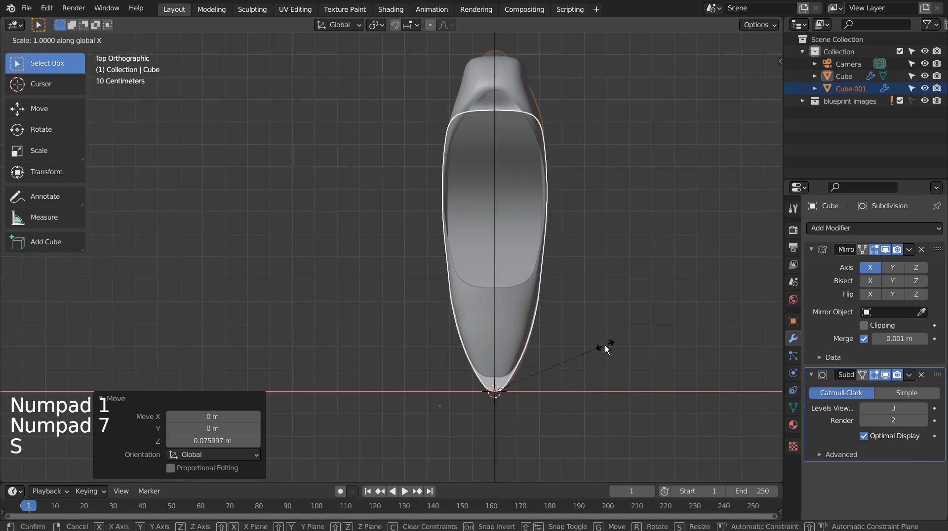
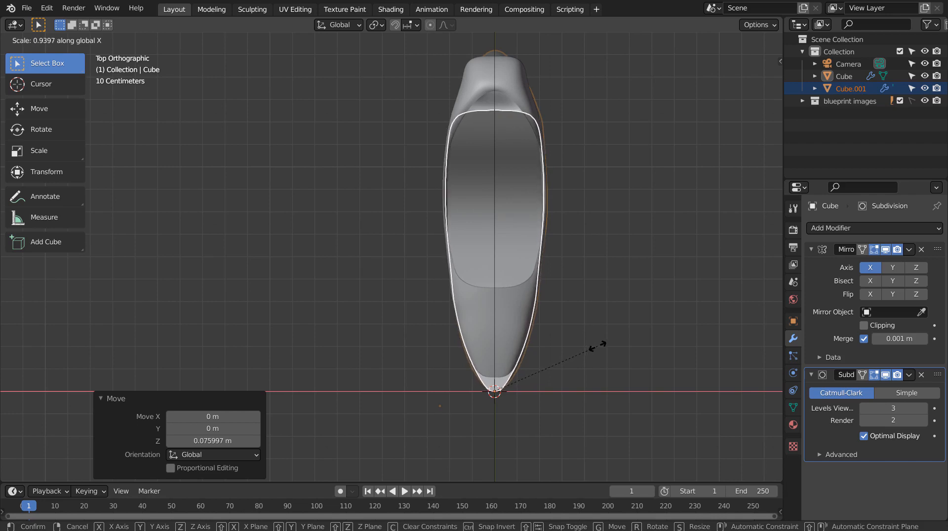
{"action": "left_click", "coordinate": [597, 347]}
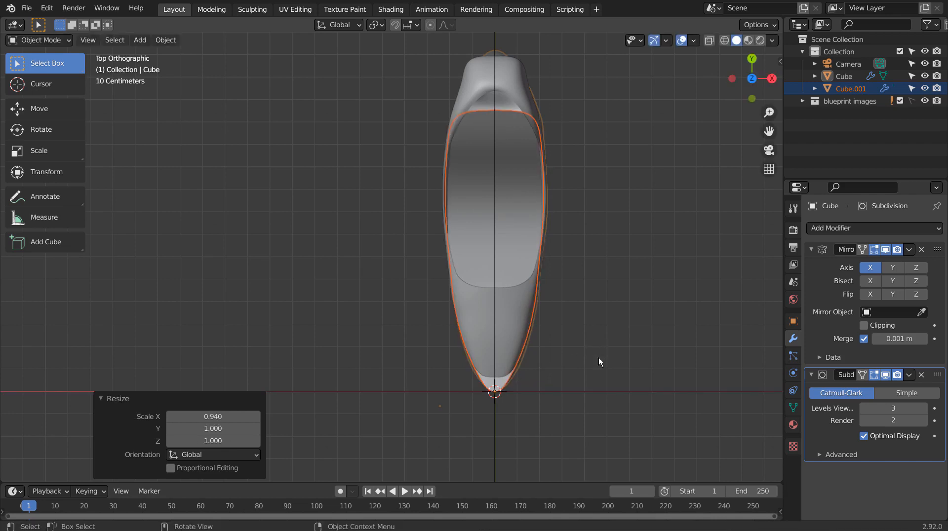
Step: Try to pull the toe-end vertices back along Y in Edit Mode with proportional editing, and undo the move
{"action": "key", "text": "Tab"}
{"action": "left_click", "coordinate": [569, 399]}
{"action": "key", "text": "b"}
{"action": "left_click_drag", "start_coordinate": [471, 386], "coordinate": [550, 422]}
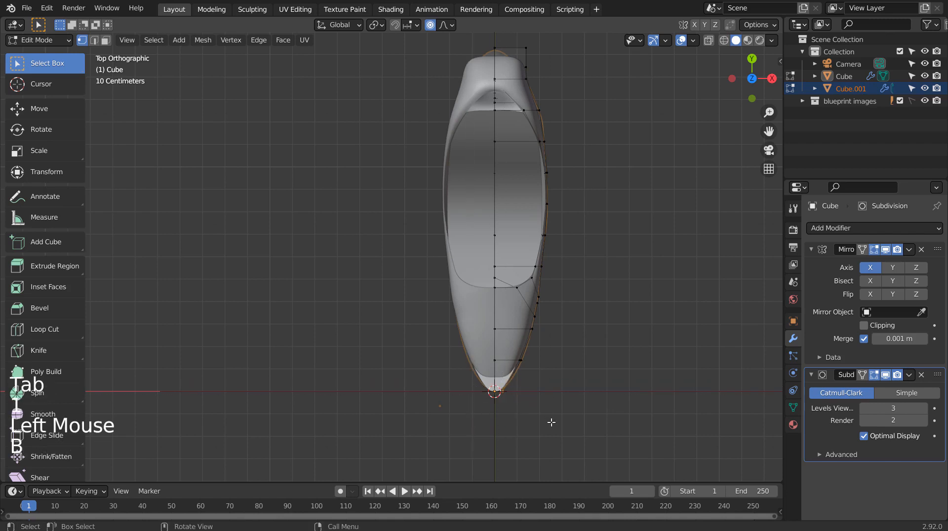
{"action": "key", "text": "g"}
{"action": "key", "text": "y"}
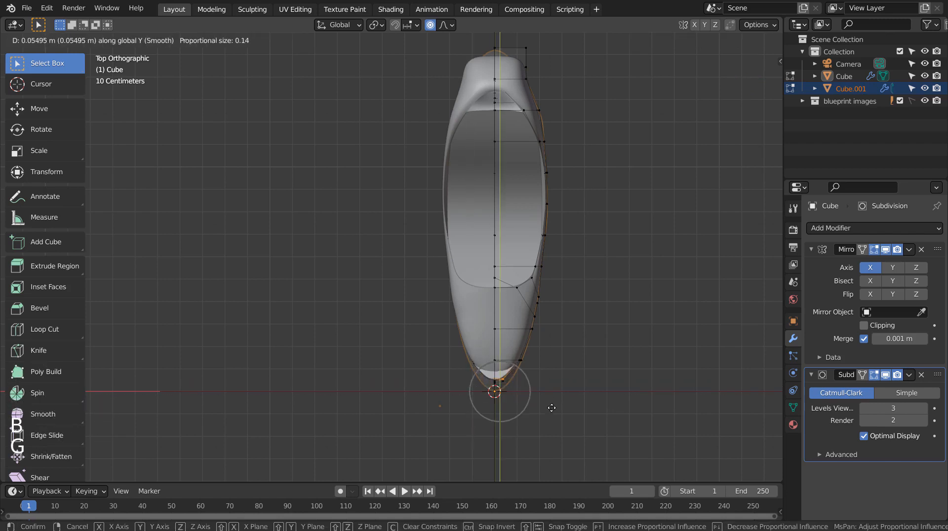
{"action": "left_click", "coordinate": [550, 419]}
{"action": "key", "text": "ctrl+z"}
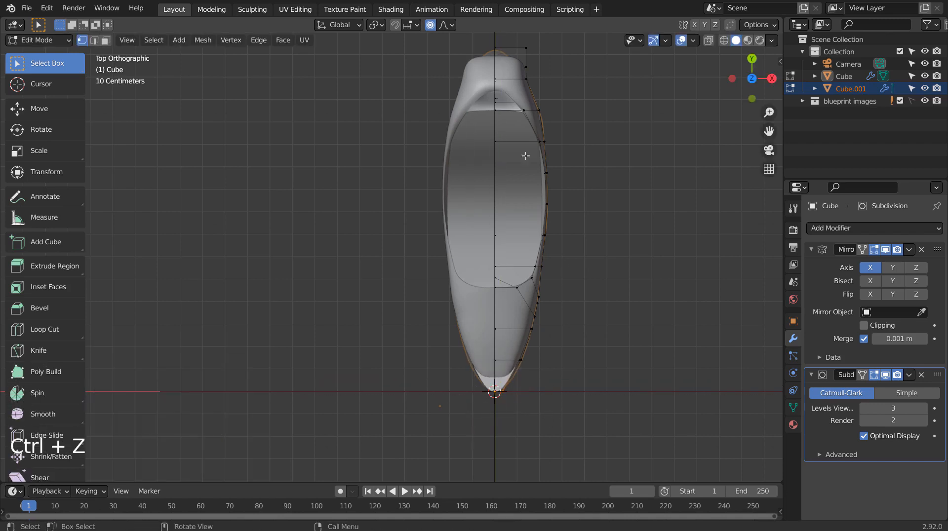
Step: Turn off proportional editing and examine the toe end of the sole up close from the side
{"action": "left_click", "coordinate": [430, 25]}
{"action": "middle_click_drag", "start_coordinate": [494, 207], "coordinate": [547, 228]}
{"action": "middle_click_drag", "start_coordinate": [545, 270], "coordinate": [523, 271]}
{"action": "key", "text": "KP_3"}
{"action": "key", "text": "ctrl+z"}
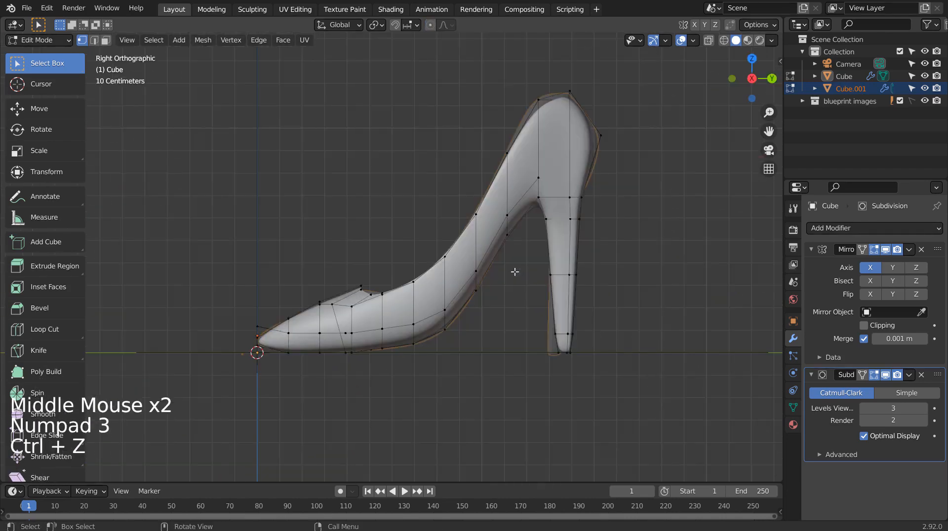
{"action": "middle_click_drag", "start_coordinate": [496, 317], "coordinate": [505, 309], "text": "shift"}
{"action": "middle_click_drag", "start_coordinate": [454, 345], "coordinate": [531, 343], "text": "shift"}
{"action": "scroll", "coordinate": [573, 323], "scroll_direction": "up", "scroll_amount": 4}
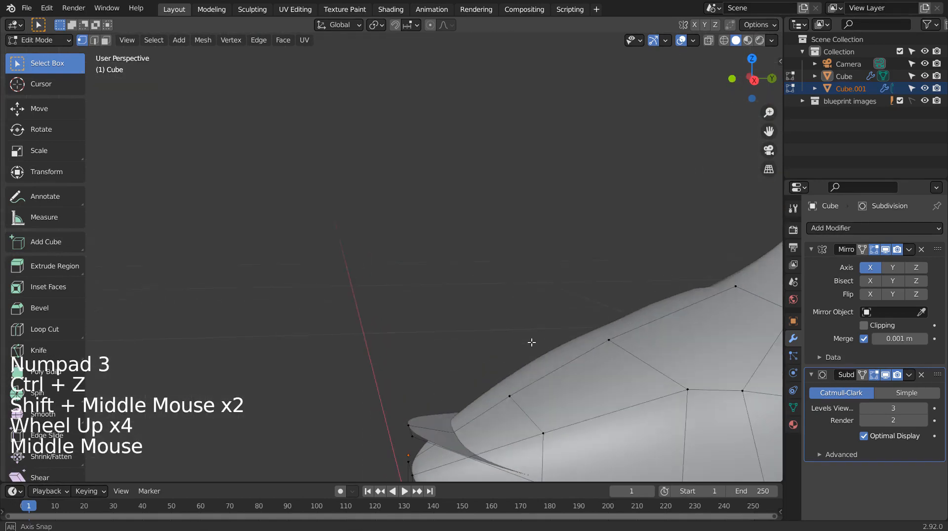
Step: Undo the edits to the separated sole back through its scaling and raising
{"action": "key", "text": "ctrl+z"}
{"action": "key", "text": "ctrl+z"}
{"action": "key", "text": "ctrl+z"}
{"action": "key", "text": "ctrl+z"}
{"action": "key", "text": "ctrl+z"}
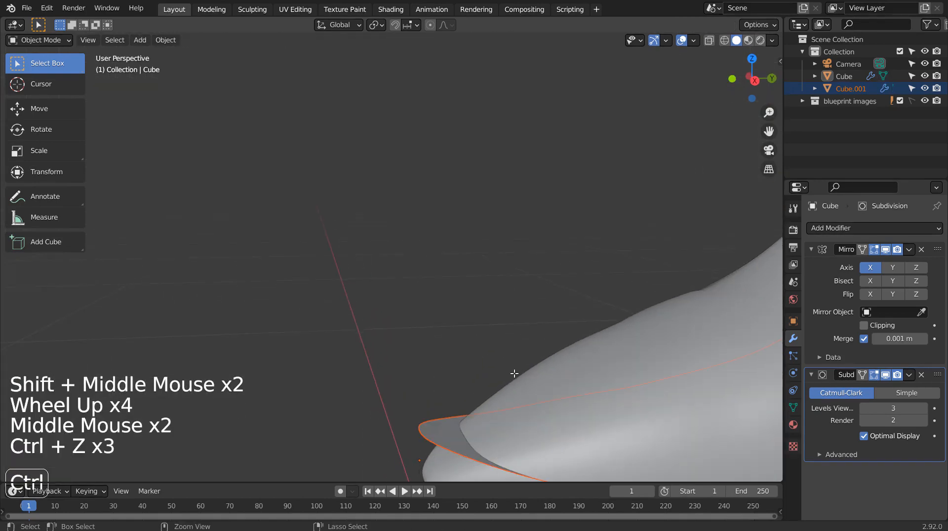
{"action": "scroll", "coordinate": [590, 356], "scroll_direction": "down", "scroll_amount": 4}
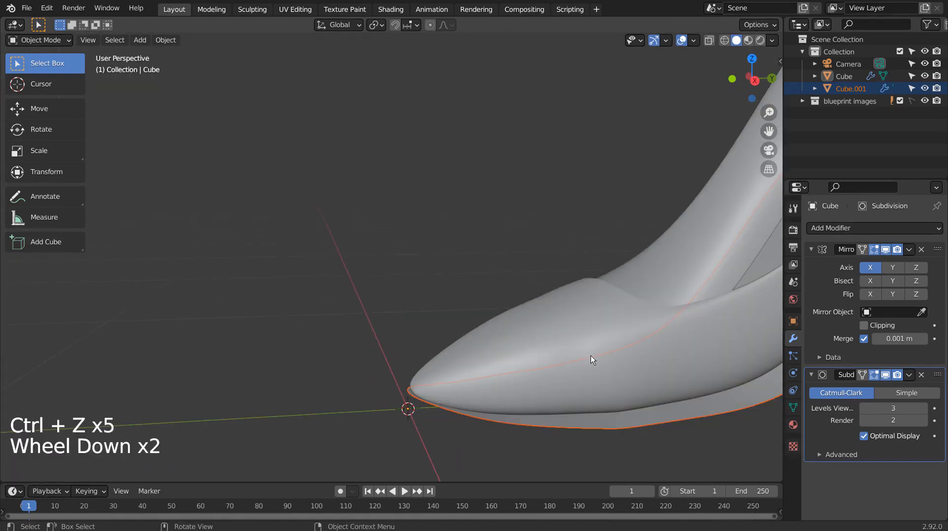
Step: Raise the separated sole about 0.14 m along Z
{"action": "key", "text": "g"}
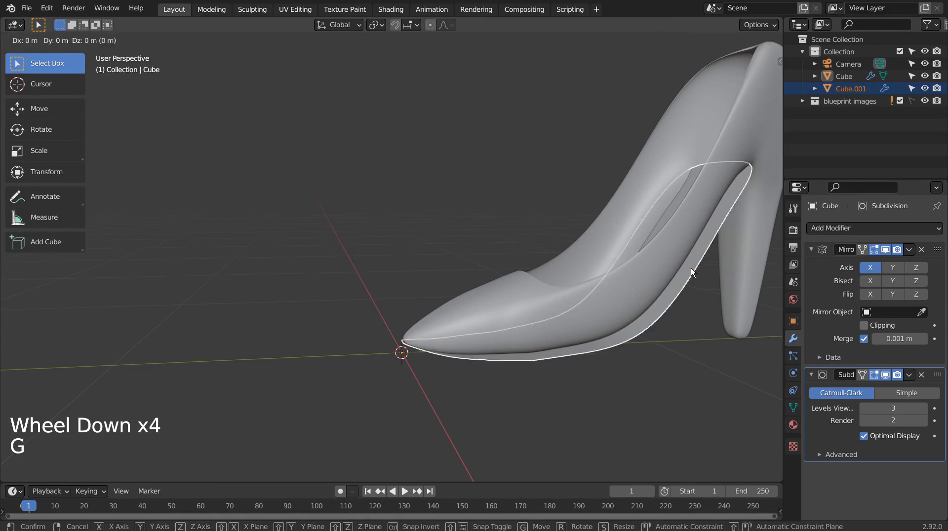
{"action": "key", "text": "z"}
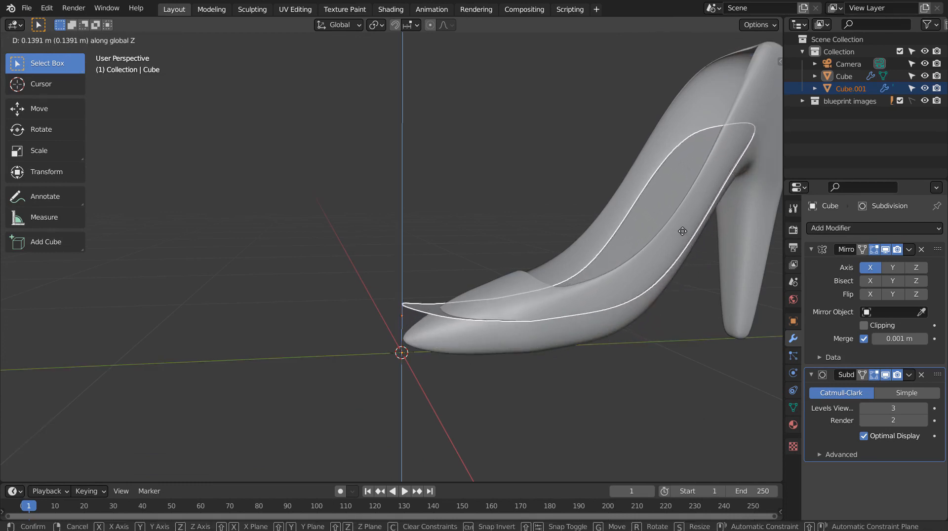
{"action": "left_click", "coordinate": [682, 231]}
Step: Select the raised sole's toe-tip vertices in Edit Mode
{"action": "key", "text": "Tab"}
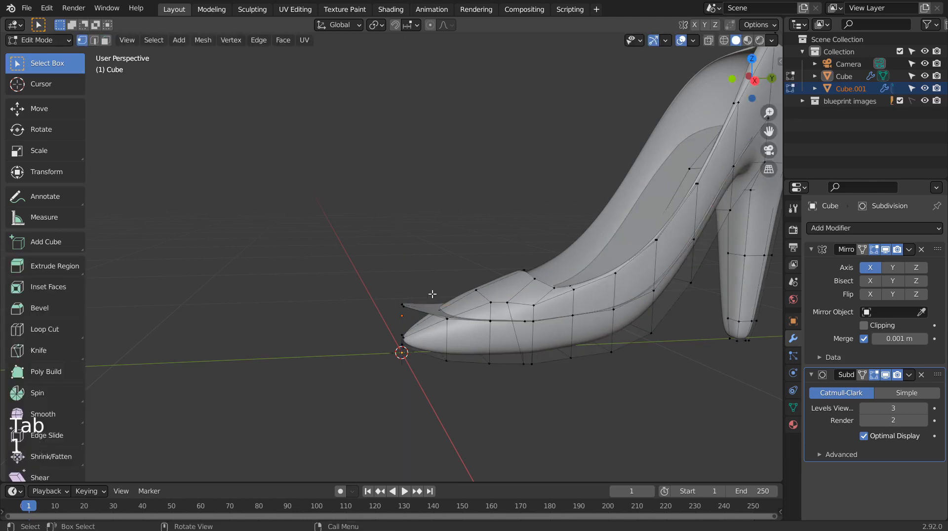
{"action": "left_click", "coordinate": [408, 290]}
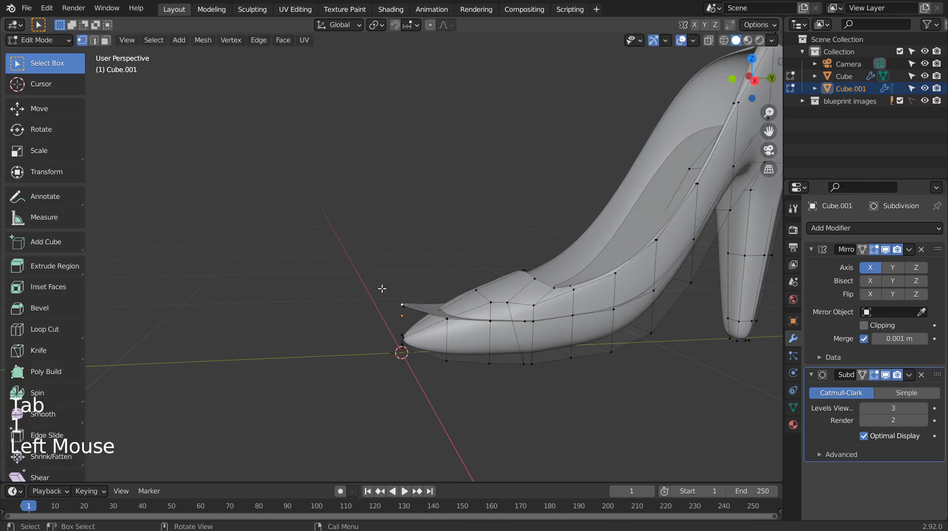
{"action": "key", "text": "b"}
{"action": "left_click_drag", "start_coordinate": [383, 288], "coordinate": [422, 325]}
{"action": "left_click", "coordinate": [439, 308]}
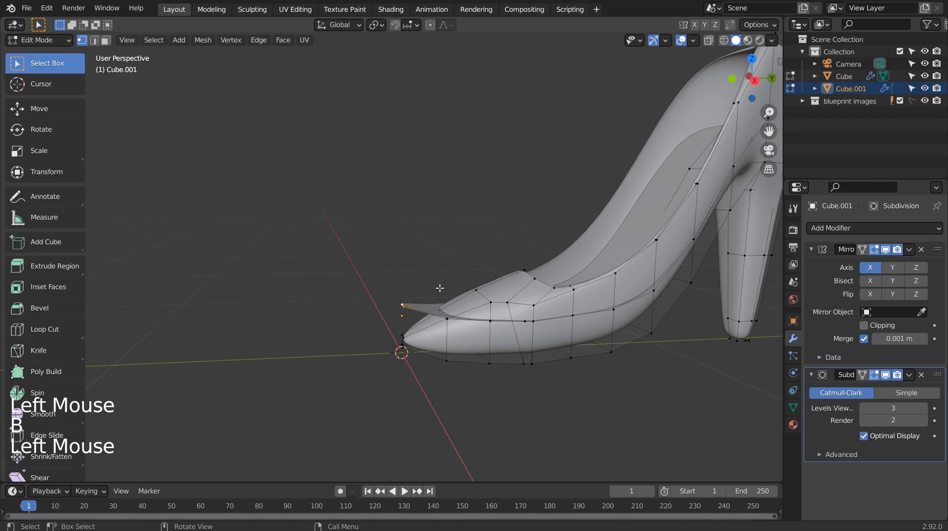
{"action": "key", "text": "b"}
{"action": "left_click_drag", "start_coordinate": [382, 283], "coordinate": [415, 320]}
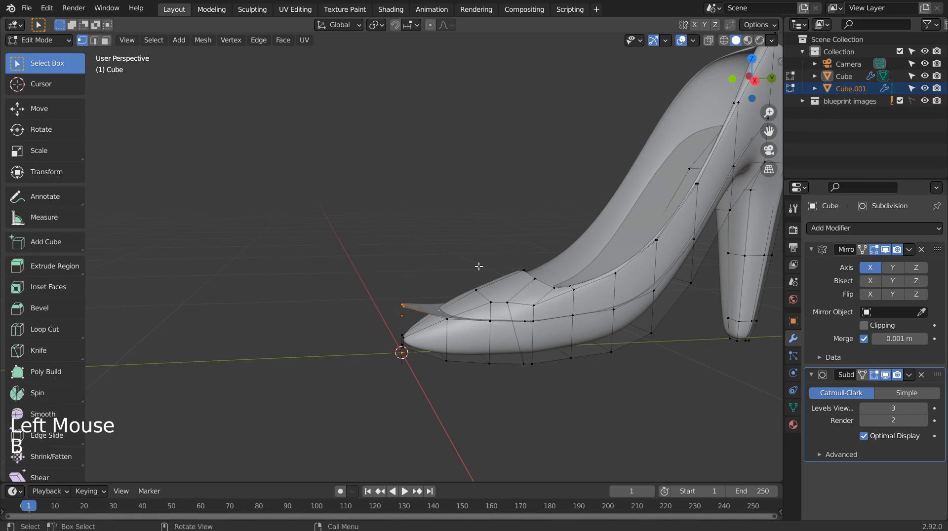
Step: Turn on proportional editing, try to lower the toe-tip vertices about 0.11 m along Z, and undo the move
{"action": "key", "text": "g"}
{"action": "key", "text": "ctrl+z"}
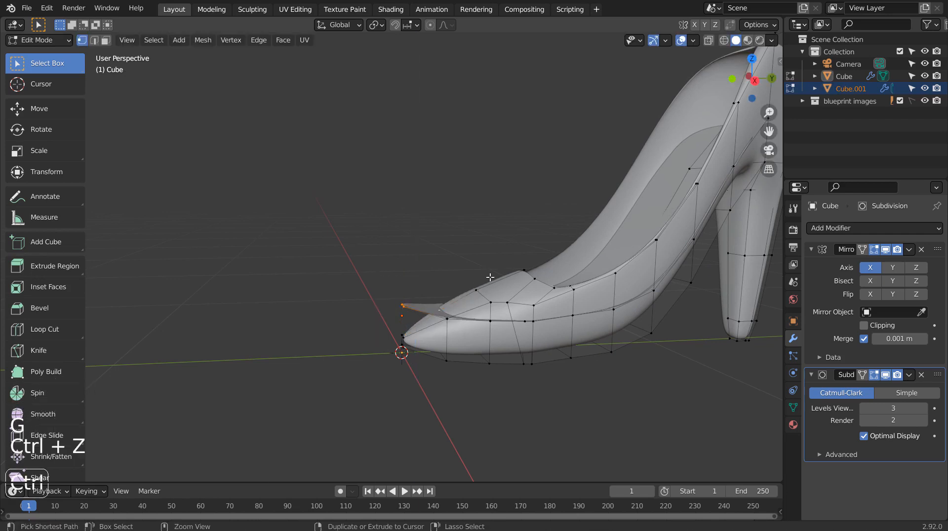
{"action": "left_click", "coordinate": [430, 24]}
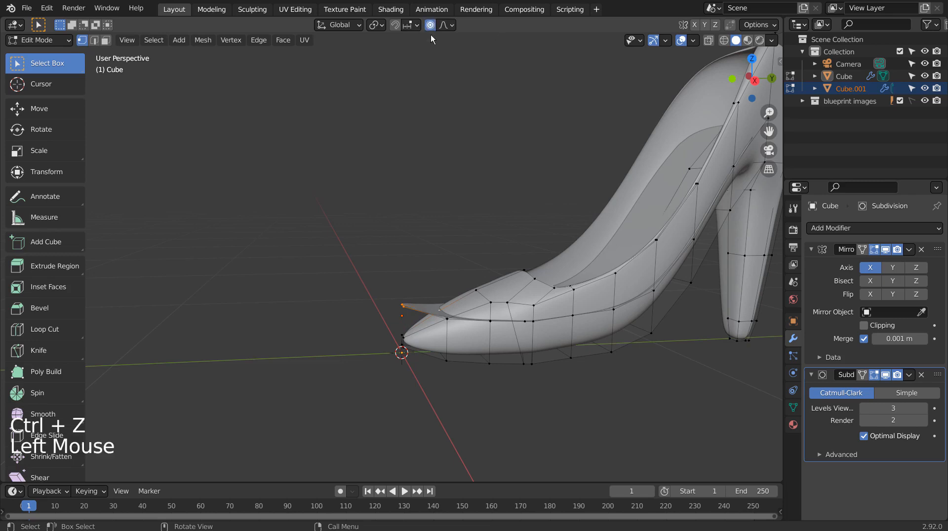
{"action": "key", "text": "g"}
{"action": "left_click", "coordinate": [597, 254]}
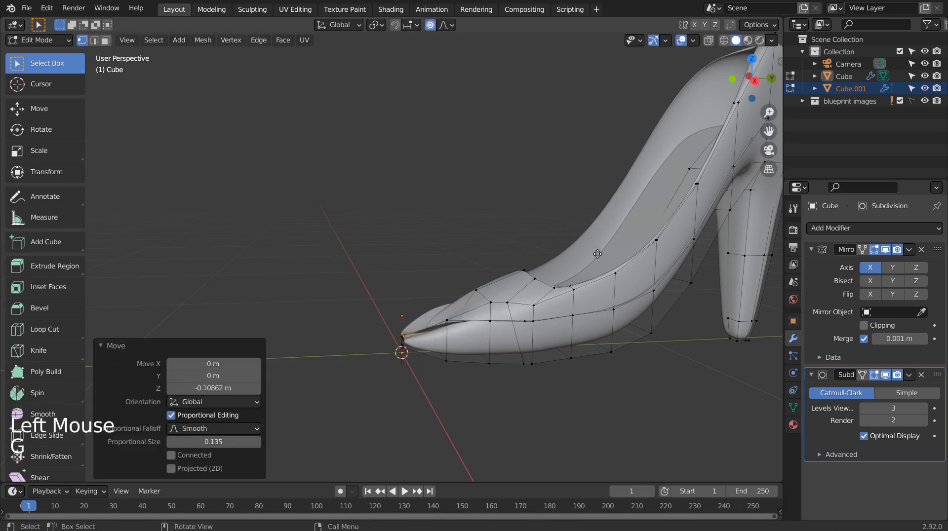
{"action": "key", "text": "ctrl+z"}
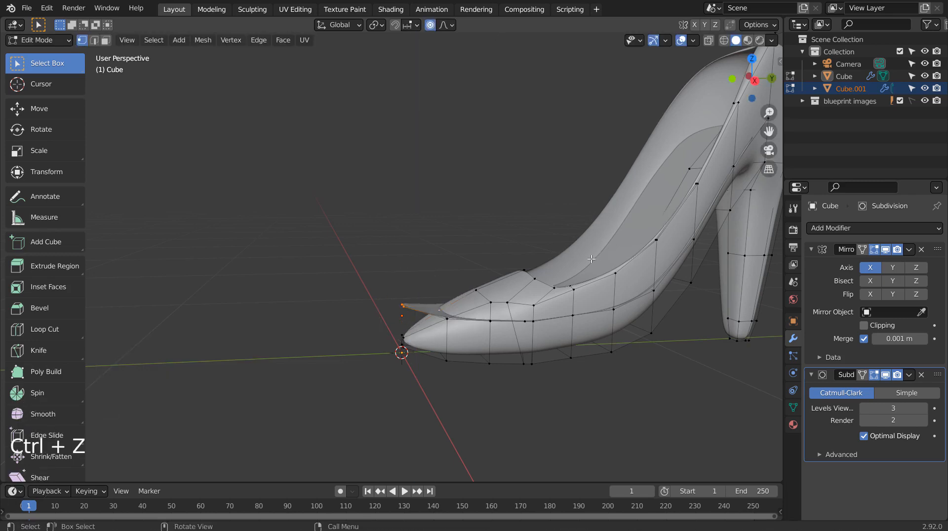
Step: Enter Edit Mode on the sole object alone and lower its toe tip about 0.053 m along Z with proportional size 0.135
{"action": "key", "text": "Tab"}
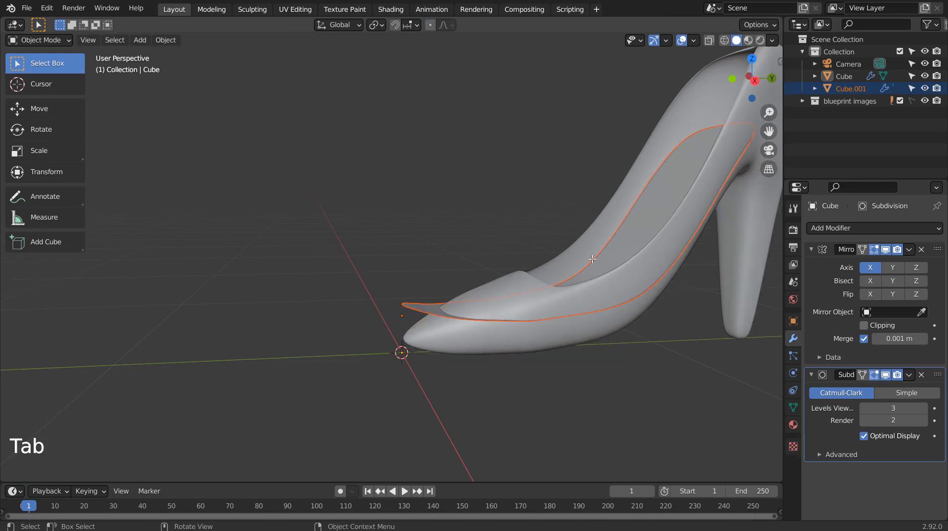
{"action": "left_click", "coordinate": [678, 180]}
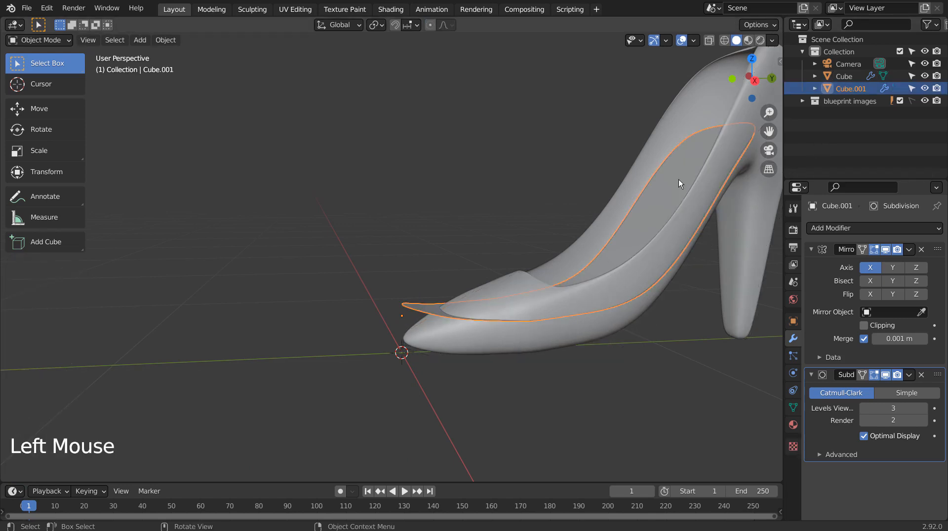
{"action": "key", "text": "Tab"}
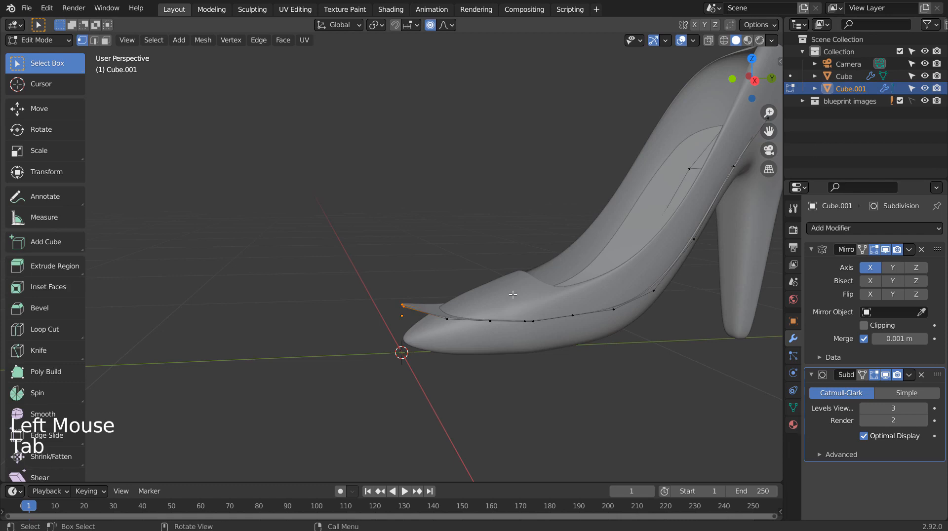
{"action": "key", "text": "g"}
{"action": "key", "text": "z"}
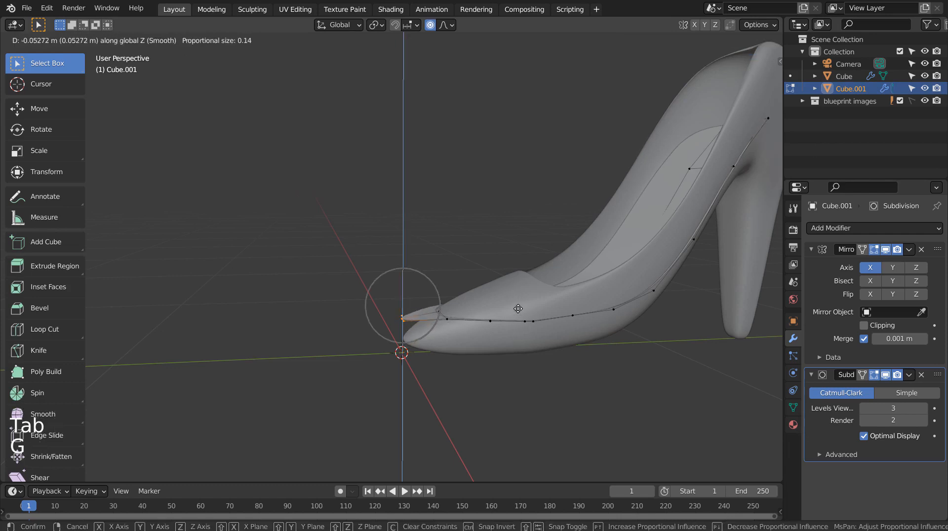
{"action": "left_click", "coordinate": [517, 308]}
Step: Lower the sole's toe end another 0.099 m or so along Z with proportional size about 0.75, and shift it toward the heel along Y
{"action": "key", "text": "g"}
{"action": "key", "text": "z"}
{"action": "scroll", "coordinate": [518, 316], "scroll_direction": "down", "scroll_amount": 9}
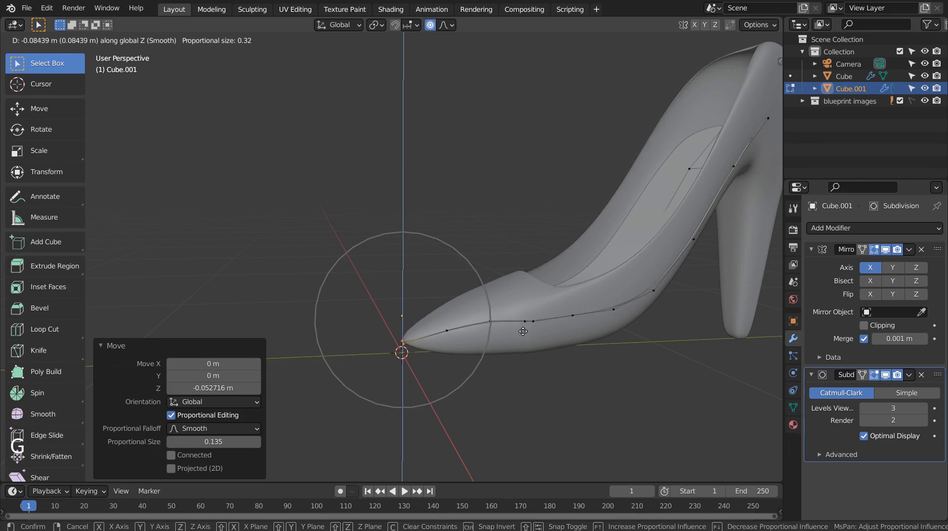
{"action": "scroll", "coordinate": [522, 331], "scroll_direction": "down", "scroll_amount": 1}
{"action": "scroll", "coordinate": [524, 331], "scroll_direction": "down", "scroll_amount": 7}
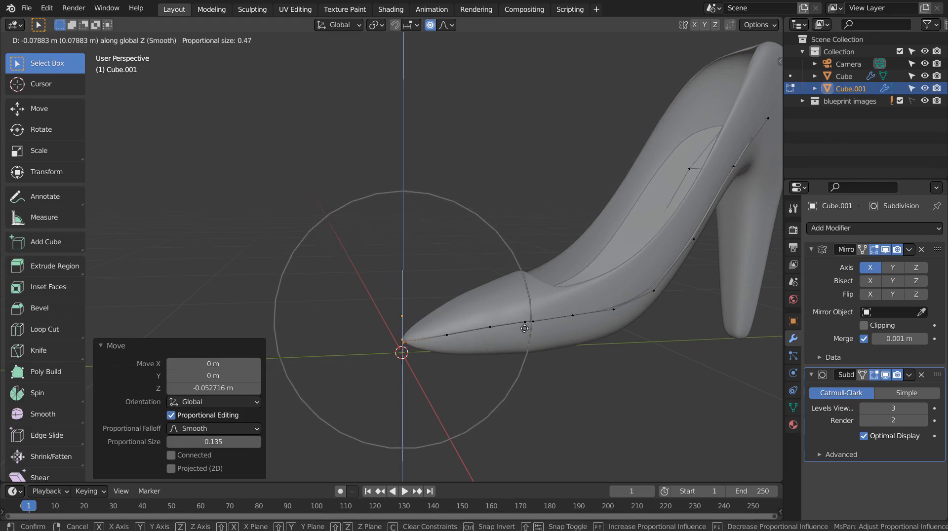
{"action": "scroll", "coordinate": [524, 328], "scroll_direction": "down", "scroll_amount": 1}
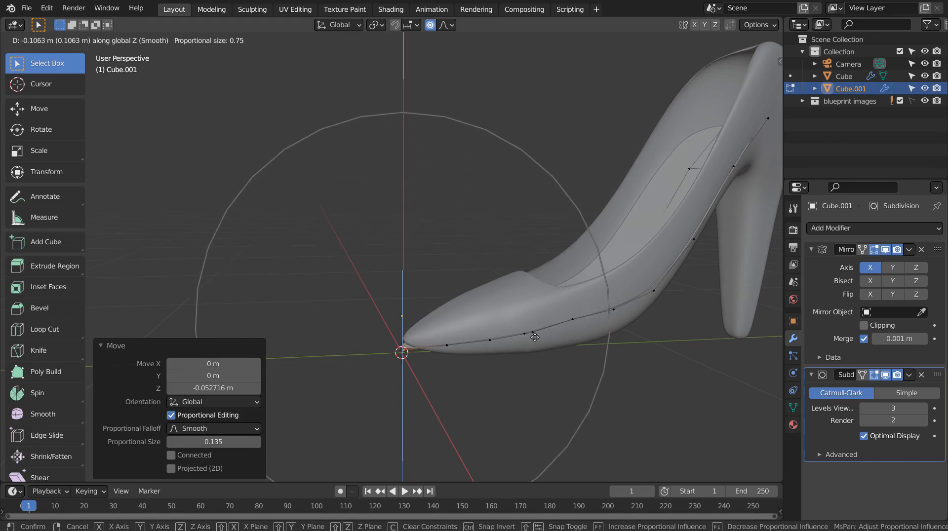
{"action": "left_click", "coordinate": [535, 335]}
{"action": "key", "text": "g"}
{"action": "key", "text": "y"}
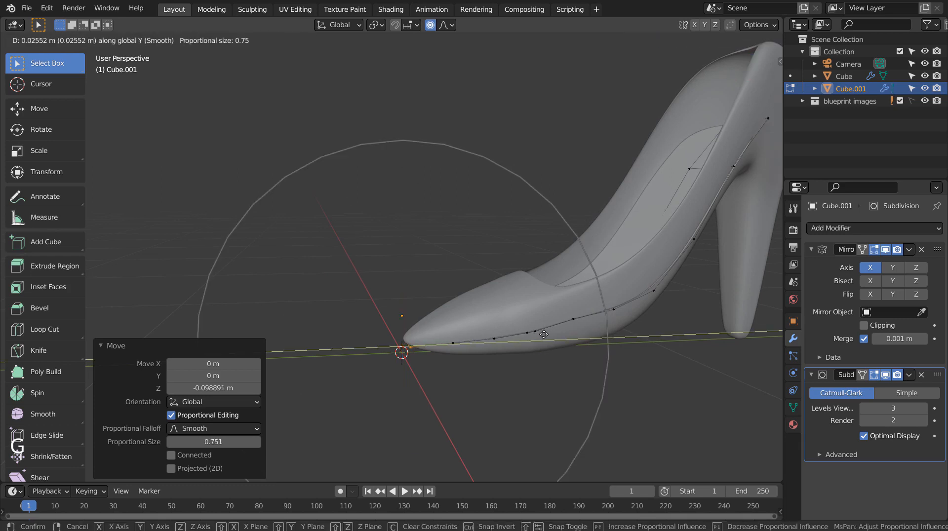
{"action": "left_click", "coordinate": [551, 331]}
Step: Select two neighbouring outer-edge vertices along the sole's midsection and show the shoe from the top
{"action": "middle_click_drag", "start_coordinate": [612, 294], "coordinate": [616, 358]}
{"action": "left_click", "coordinate": [618, 375]}
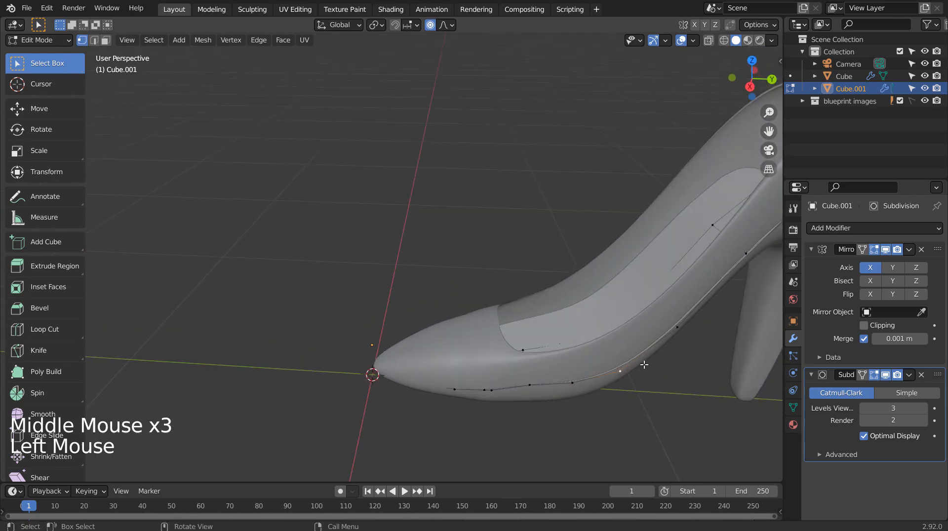
{"action": "left_click", "coordinate": [676, 328], "text": "shift"}
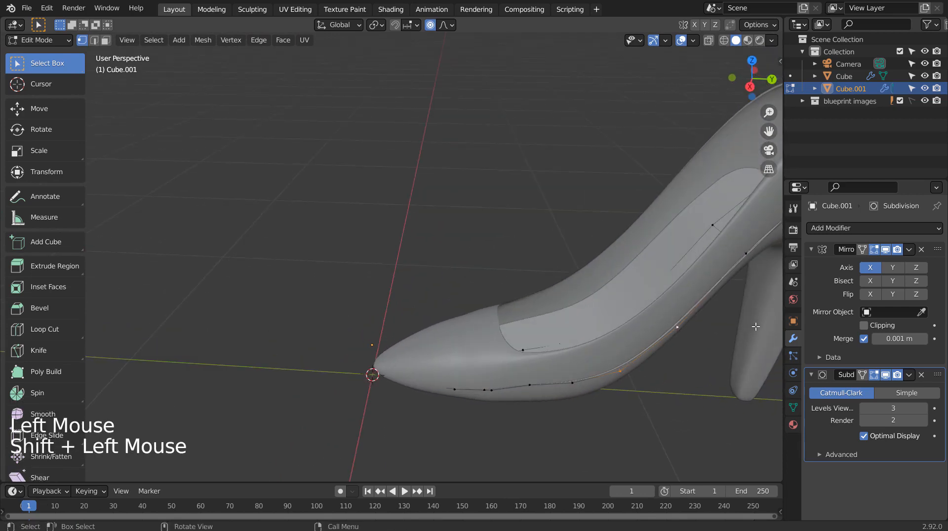
{"action": "key", "text": "KP_7"}
{"action": "middle_click_drag", "start_coordinate": [661, 227], "coordinate": [582, 392], "text": "shift"}
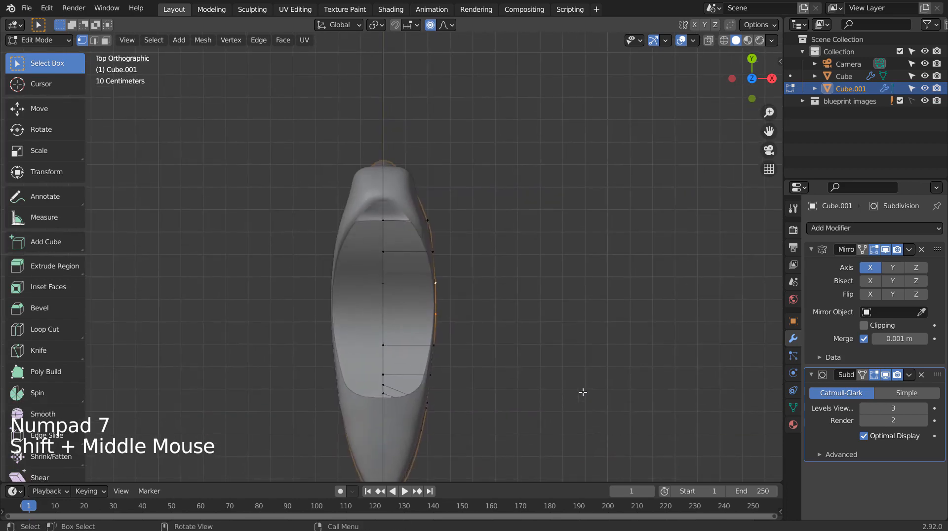
Step: Try scaling the two outer-edge vertices to 0.857 along X with proportional editing, and undo the scaling
{"action": "key", "text": "s"}
{"action": "key", "text": "x"}
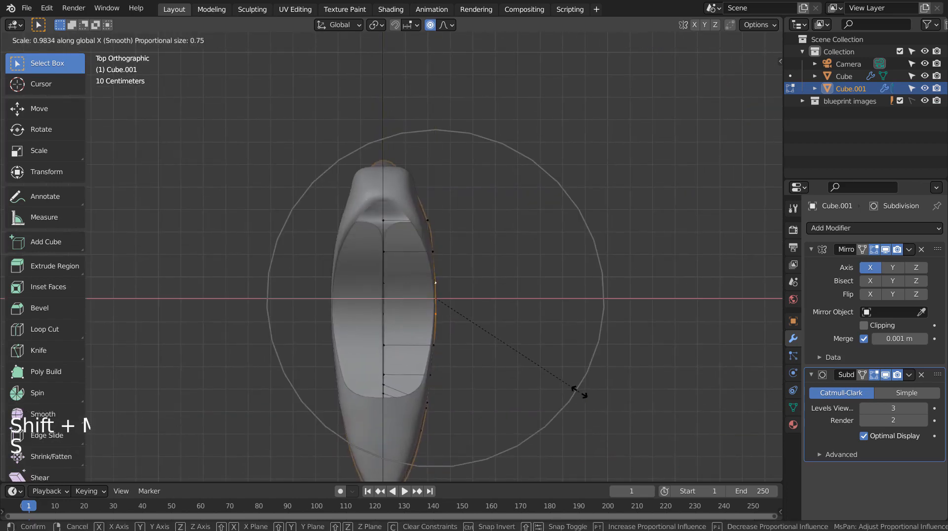
{"action": "left_click", "coordinate": [553, 383]}
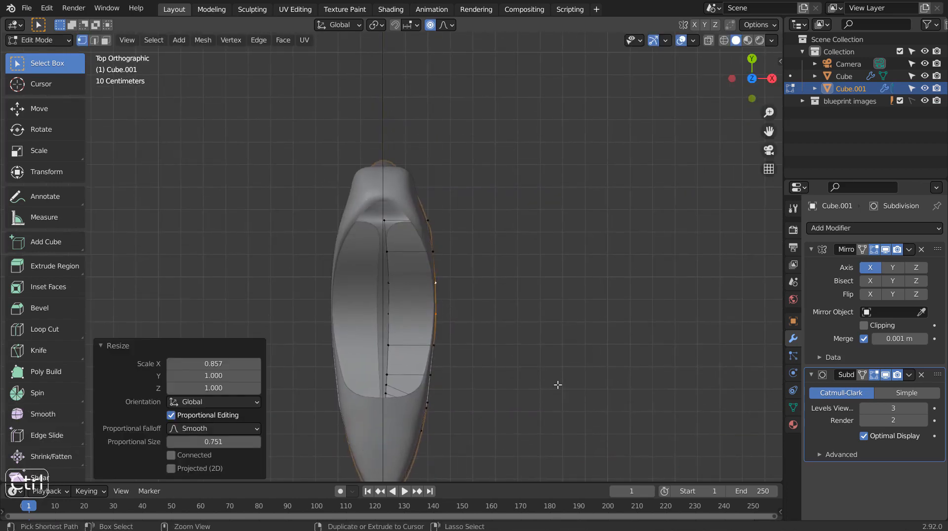
{"action": "key", "text": "ctrl+z"}
Step: Turn off proportional editing and move the two outer-edge vertices about 0.007 m inward along X
{"action": "left_click", "coordinate": [430, 25]}
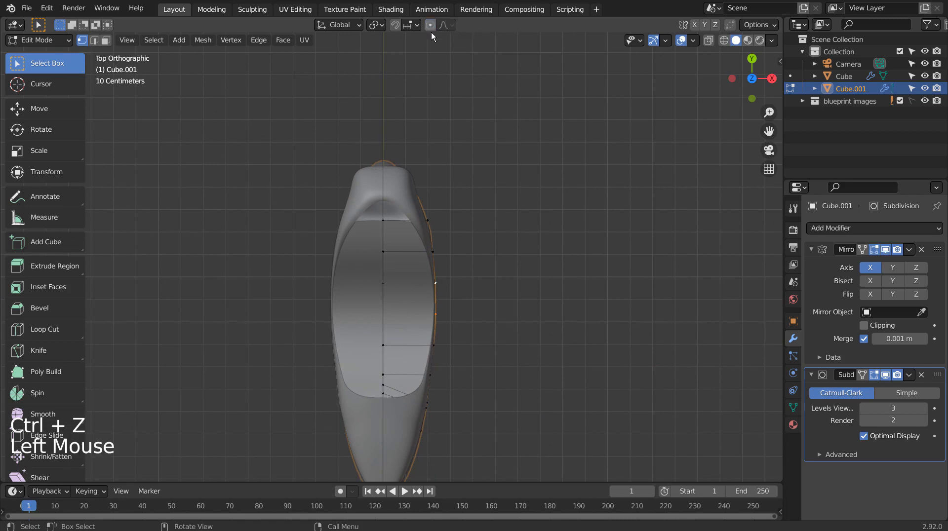
{"action": "key", "text": "g"}
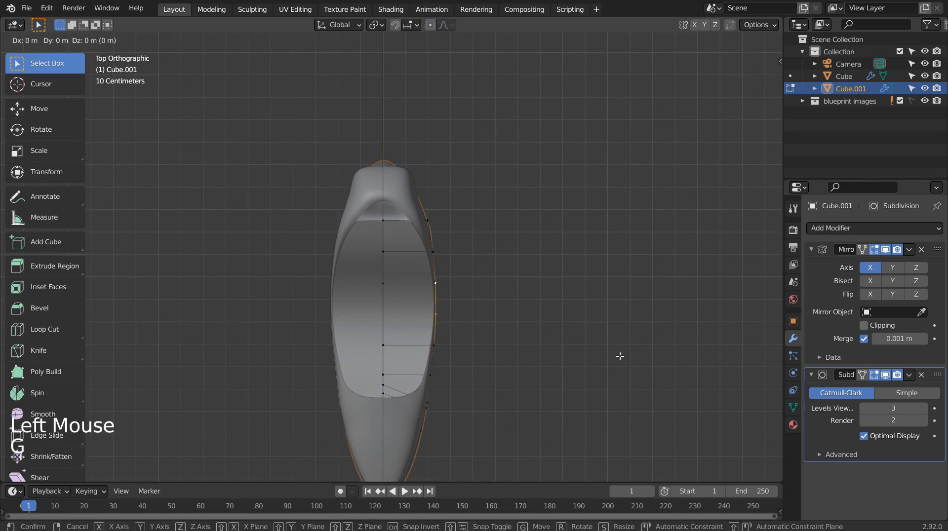
{"action": "key", "text": "x"}
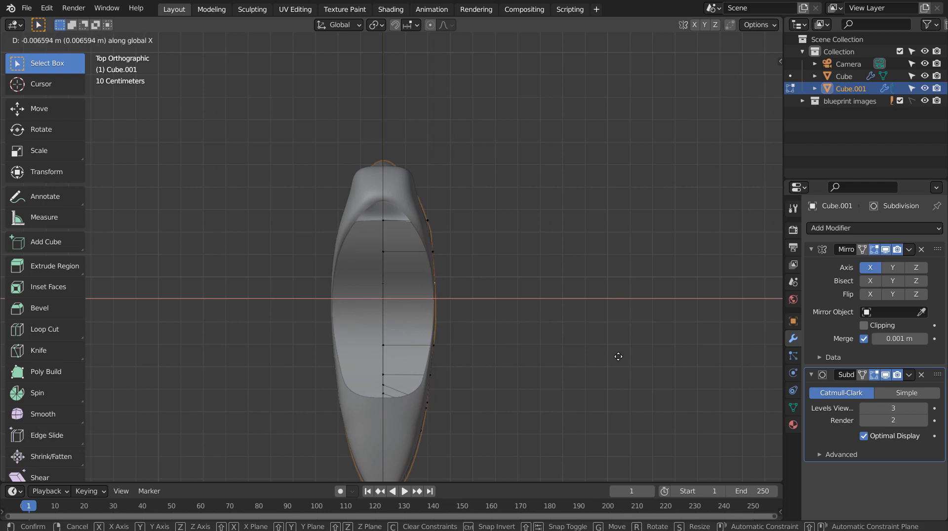
{"action": "left_click", "coordinate": [618, 357]}
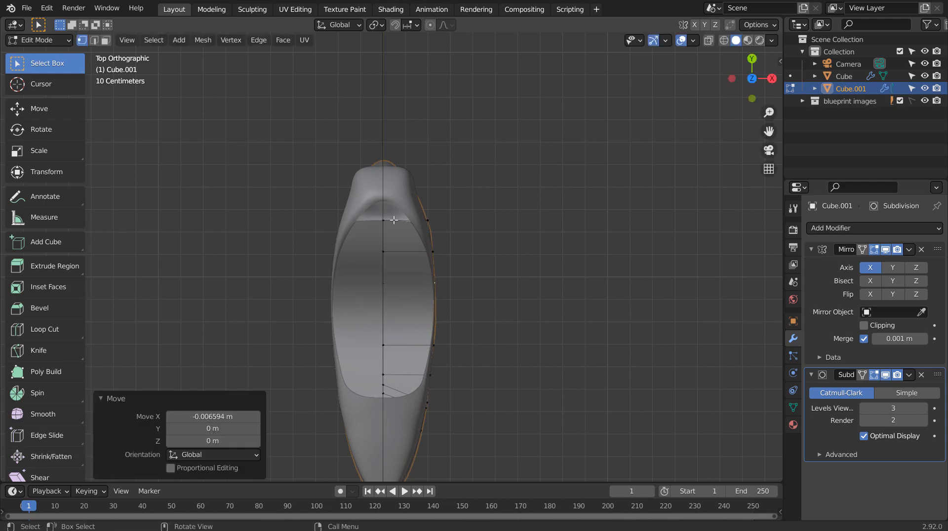
Step: Move the sole's rear edge about 0.19 m along Y and 0.20 m up along Z in the wireframe right side view
{"action": "key", "text": "2"}
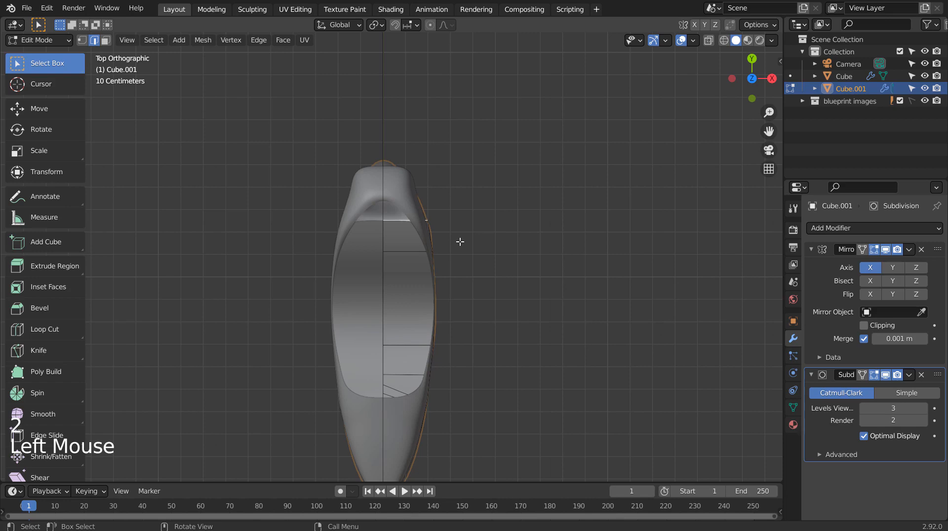
{"action": "key", "text": "KP_3"}
{"action": "key", "text": "shift+z"}
{"action": "middle_click_drag", "start_coordinate": [460, 241], "coordinate": [432, 383], "text": "shift"}
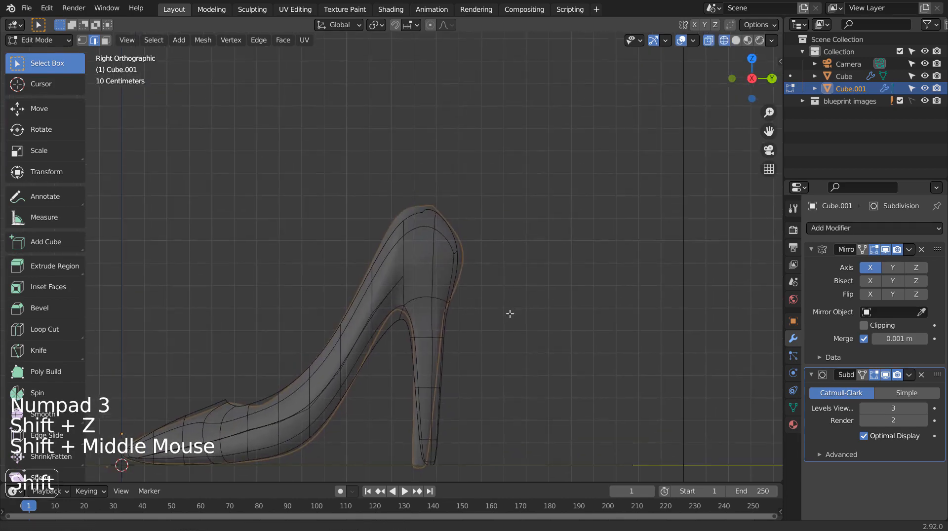
{"action": "key", "text": "g"}
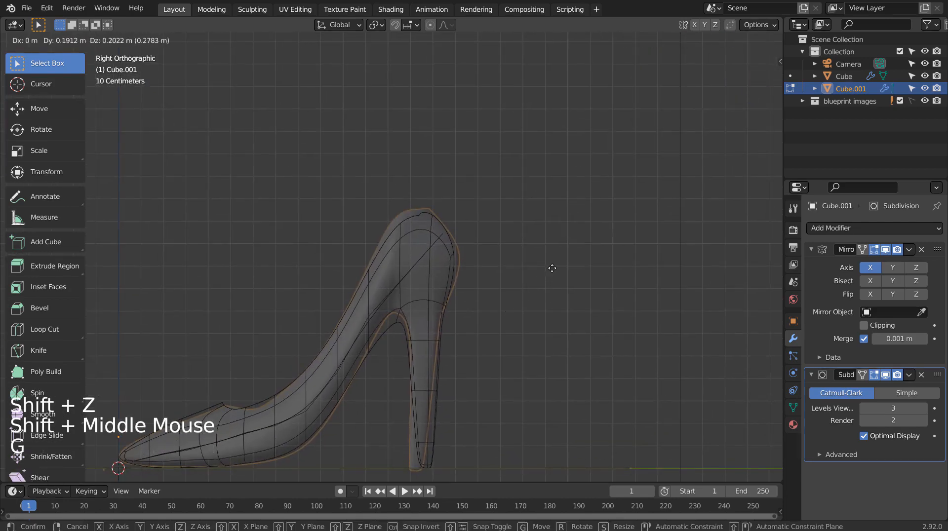
{"action": "left_click", "coordinate": [555, 267]}
Step: Restore solid shading, select the sole's outer heel-end vertex and move it about 0.073 m inward along X in top view
{"action": "mouse_move", "coordinate": [554, 267]}
{"action": "middle_mouse_down"}
{"action": "mouse_move", "coordinate": [550, 319]}
{"action": "mouse_move", "coordinate": [603, 326]}
{"action": "mouse_move", "coordinate": [516, 351]}
{"action": "mouse_move", "coordinate": [573, 379]}
{"action": "mouse_move", "coordinate": [524, 376]}
{"action": "mouse_move", "coordinate": [508, 329]}
{"action": "middle_mouse_up"}
{"action": "key", "text": "shift+z"}
{"action": "key", "text": "1"}
{"action": "left_click", "coordinate": [486, 227]}
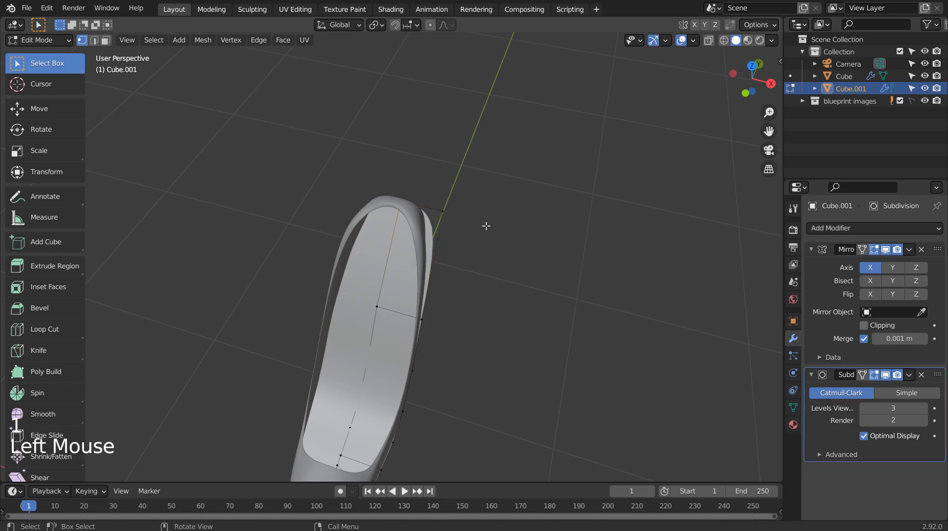
{"action": "key", "text": "b"}
{"action": "left_click_drag", "start_coordinate": [429, 191], "coordinate": [487, 253]}
{"action": "key", "text": "KP_1"}
{"action": "key", "text": "KP_7"}
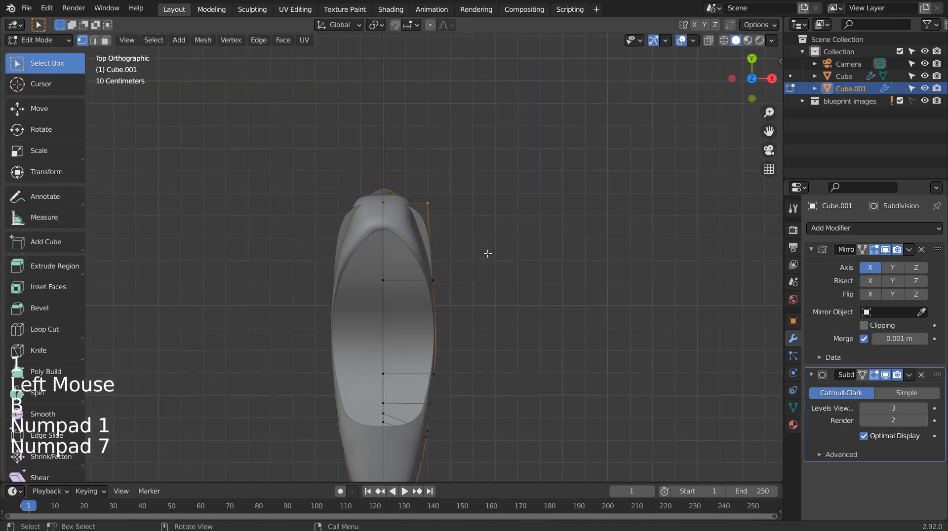
{"action": "key", "text": "g"}
{"action": "key", "text": "x"}
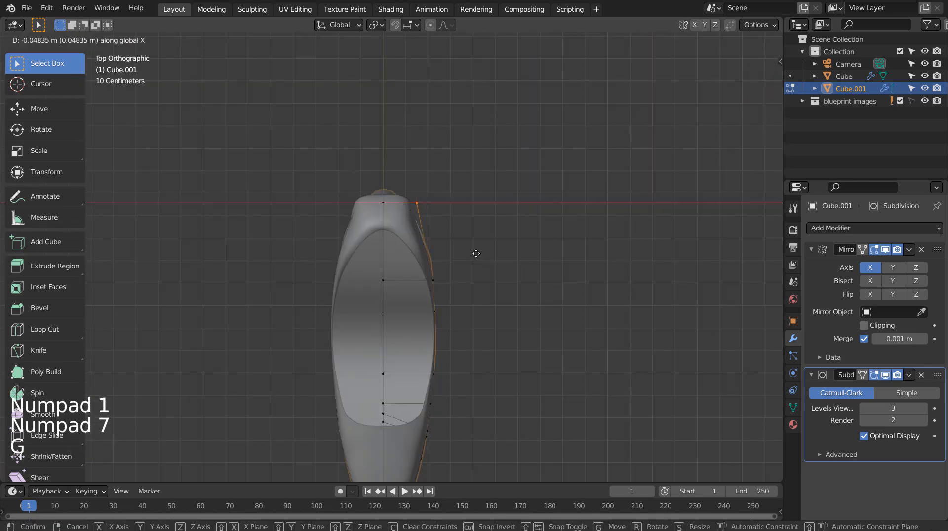
{"action": "left_click", "coordinate": [472, 253]}
Step: Add the next outer-edge vertex toward the toe to the selection and move it about 0.011 m inward along X
{"action": "left_click", "coordinate": [436, 251]}
{"action": "key", "text": "b"}
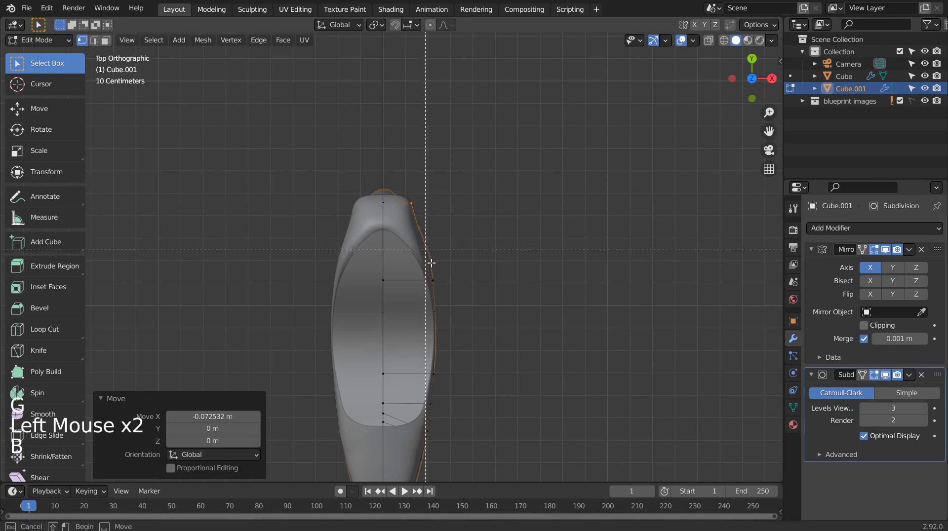
{"action": "left_click_drag", "start_coordinate": [427, 249], "coordinate": [451, 295]}
{"action": "key", "text": "g"}
{"action": "key", "text": "x"}
{"action": "left_click", "coordinate": [449, 295]}
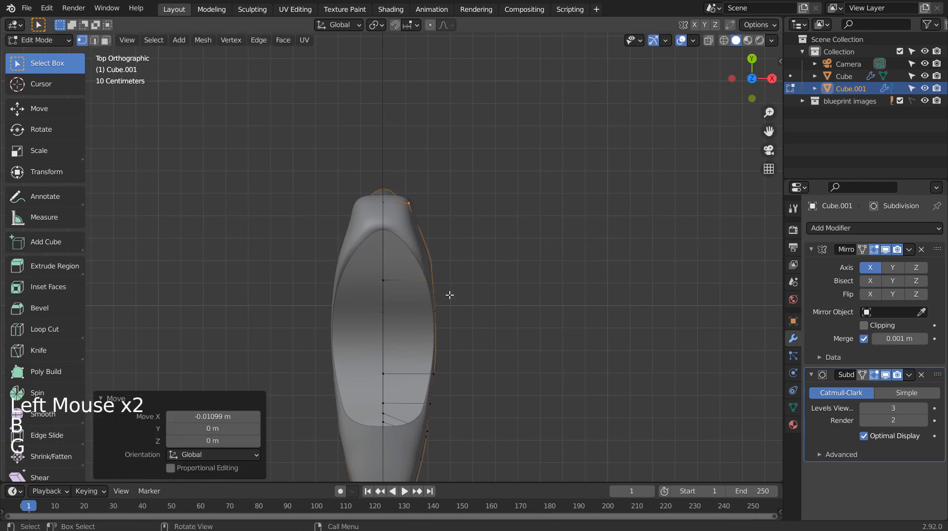
Step: Examine how the insole sits against the shoe's side and heel end from several angles in solid and wireframe shading
{"action": "left_click", "coordinate": [483, 295]}
{"action": "middle_click_drag", "start_coordinate": [509, 365], "coordinate": [513, 267]}
{"action": "scroll", "coordinate": [525, 356], "scroll_direction": "down", "scroll_amount": 3}
{"action": "middle_click_drag", "start_coordinate": [525, 356], "coordinate": [493, 378]}
{"action": "scroll", "coordinate": [490, 381], "scroll_direction": "up", "scroll_amount": 5}
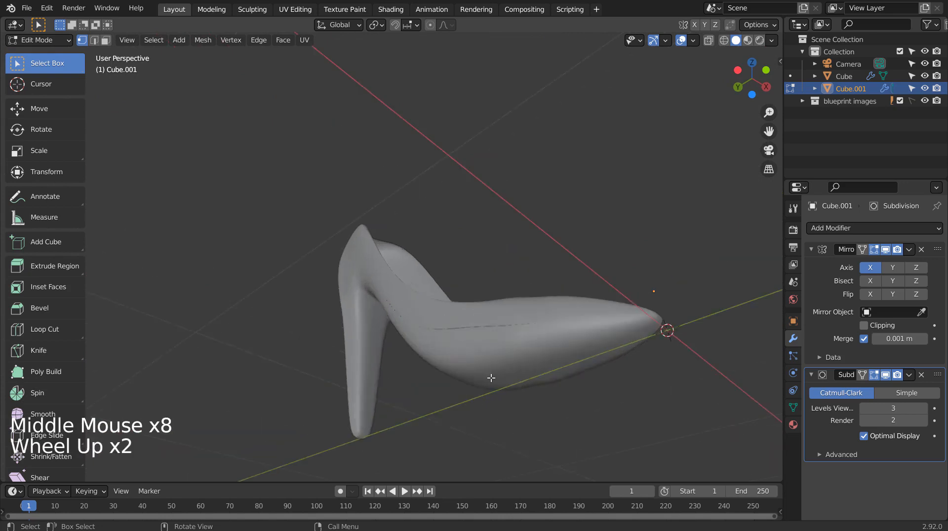
{"action": "key", "text": "Tab"}
{"action": "key", "text": "Tab"}
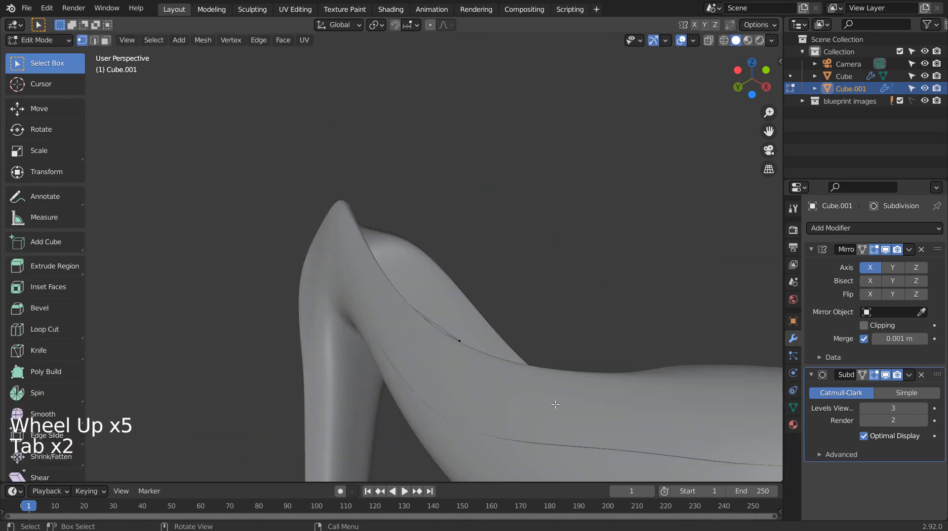
{"action": "left_click", "coordinate": [556, 404]}
{"action": "key", "text": "shift+z"}
{"action": "left_click", "coordinate": [555, 405]}
{"action": "key", "text": "shift+z"}
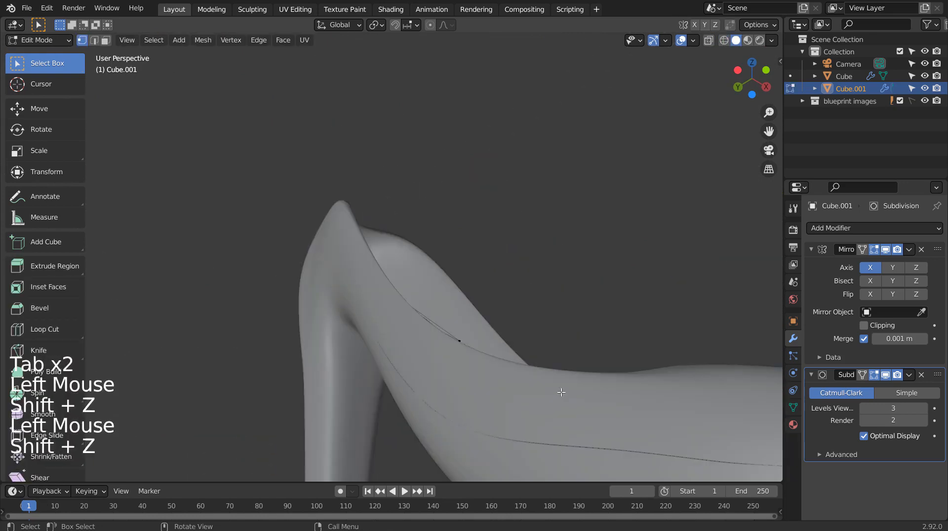
{"action": "left_click", "coordinate": [584, 399]}
{"action": "scroll", "coordinate": [609, 374], "scroll_direction": "down", "scroll_amount": 2}
{"action": "middle_click_drag", "start_coordinate": [608, 375], "coordinate": [549, 39]}
Step: Leave Edit Mode, select the insole object and scale it slightly narrower along X
{"action": "left_click", "coordinate": [616, 450]}
{"action": "key", "text": "Tab"}
{"action": "left_click", "coordinate": [617, 451]}
{"action": "left_click", "coordinate": [372, 304]}
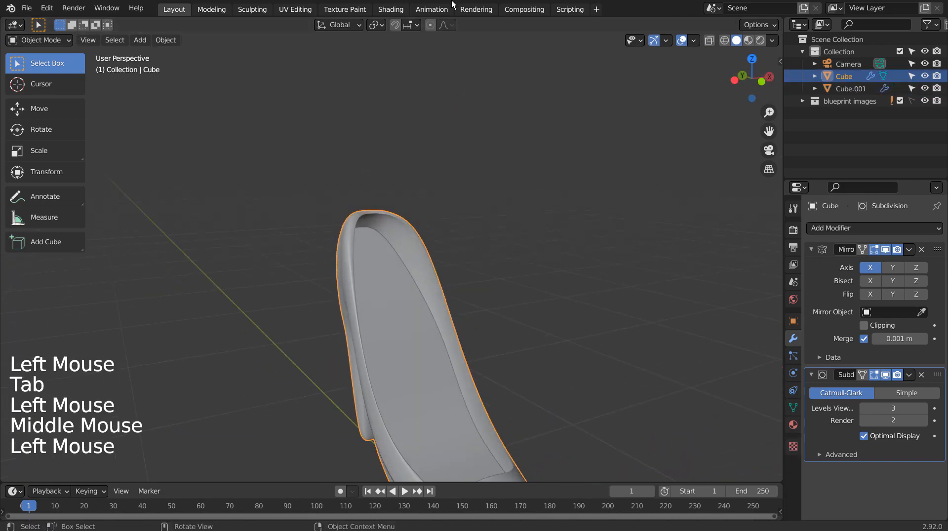
{"action": "left_click", "coordinate": [396, 293]}
{"action": "middle_click", "coordinate": [541, 369]}
{"action": "middle_click_drag", "start_coordinate": [540, 369], "coordinate": [523, 389]}
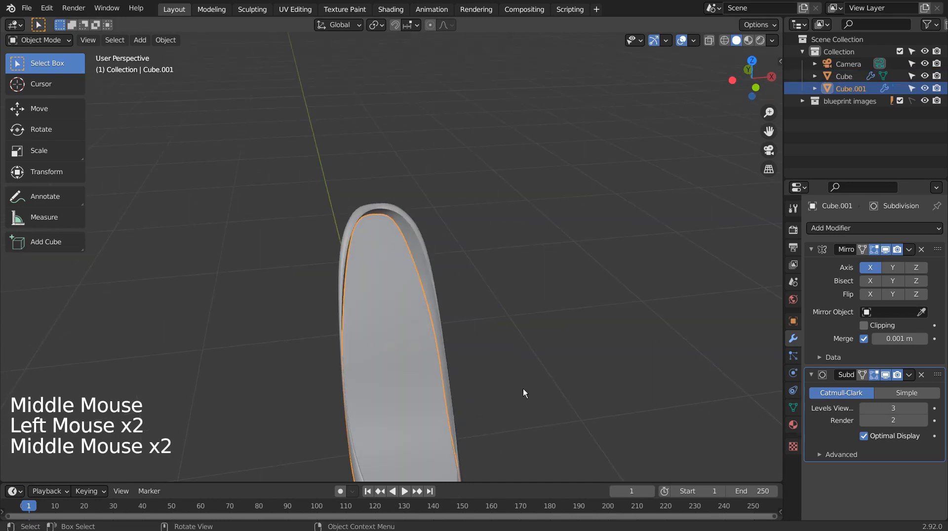
{"action": "key", "text": "s"}
{"action": "key", "text": "x"}
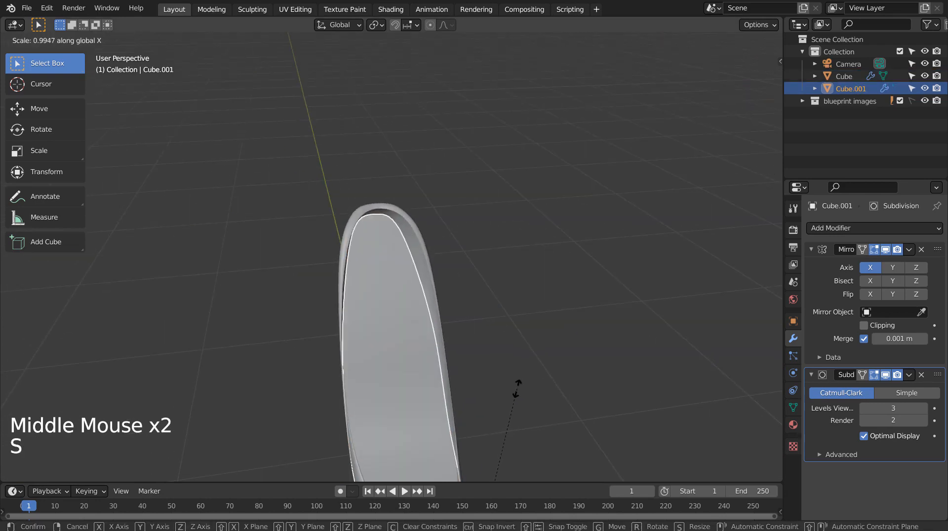
{"action": "left_click", "coordinate": [500, 388]}
Step: Examine both sides of the shoe for places where the insole pokes through the upper
{"action": "scroll", "coordinate": [501, 384], "scroll_direction": "down", "scroll_amount": 6}
{"action": "middle_click_drag", "start_coordinate": [502, 384], "coordinate": [583, 340]}
{"action": "left_click", "coordinate": [537, 379]}
{"action": "scroll", "coordinate": [537, 379], "scroll_direction": "up", "scroll_amount": 5}
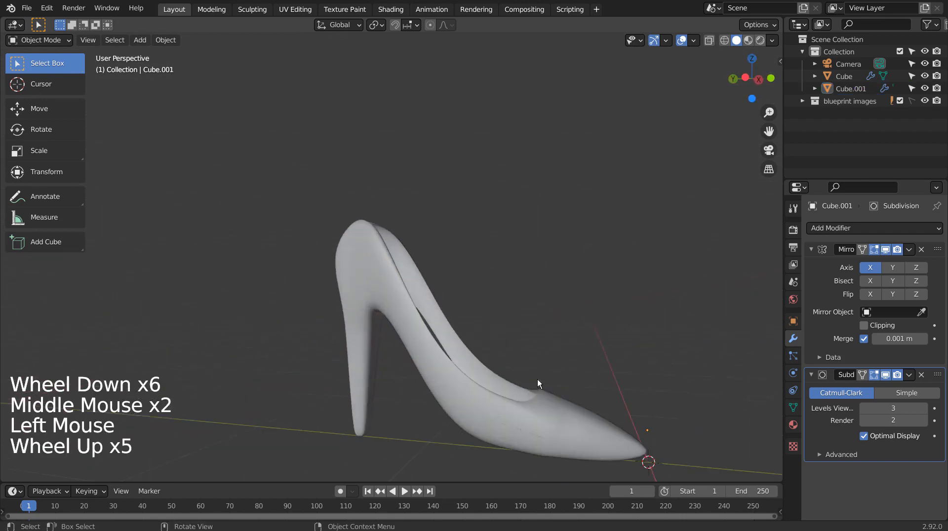
{"action": "middle_click_drag", "start_coordinate": [537, 379], "coordinate": [315, 328]}
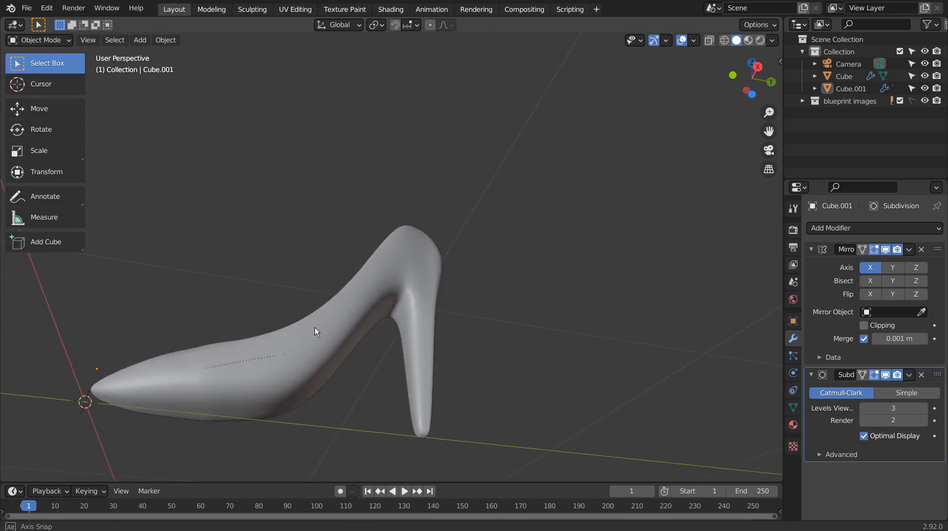
{"action": "left_click", "coordinate": [268, 356]}
{"action": "middle_click_drag", "start_coordinate": [266, 351], "coordinate": [365, 386]}
{"action": "left_click", "coordinate": [365, 386]}
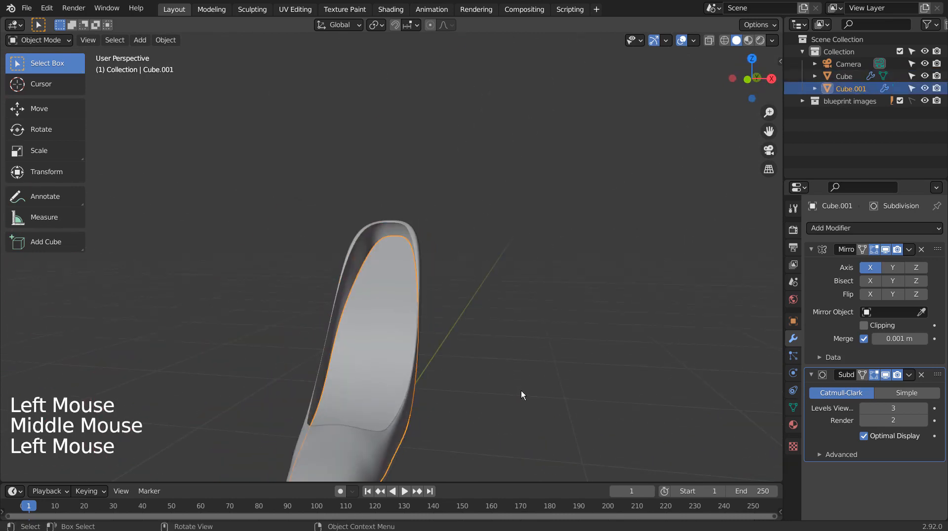
Step: In top view, move the insole's outer-edge vertex near the front of the shoe opening about 0.005 m inward along X
{"action": "key", "text": "KP_1"}
{"action": "key", "text": "KP_7"}
{"action": "scroll", "coordinate": [520, 390], "scroll_direction": "up", "scroll_amount": 4}
{"action": "middle_click_drag", "start_coordinate": [520, 390], "coordinate": [467, 247], "text": "shift"}
{"action": "key", "text": "Tab"}
{"action": "key", "text": "1"}
{"action": "left_click", "coordinate": [475, 322]}
{"action": "key", "text": "b"}
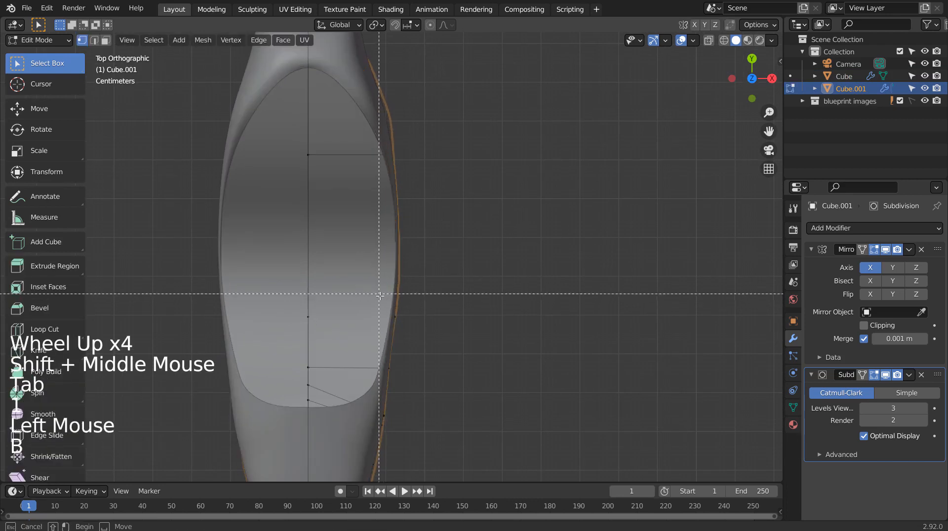
{"action": "left_click_drag", "start_coordinate": [379, 295], "coordinate": [436, 398]}
{"action": "key", "text": "g"}
{"action": "key", "text": "x"}
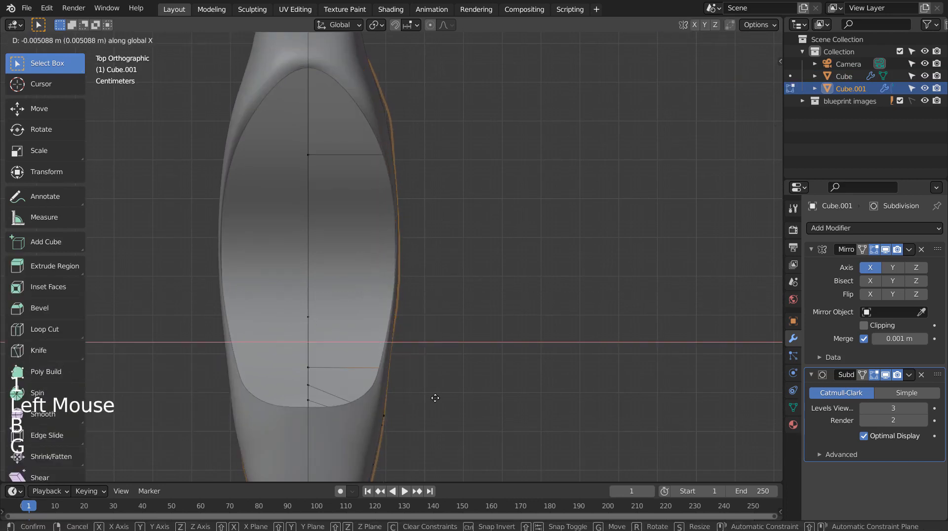
{"action": "left_click", "coordinate": [435, 398]}
Step: Move the insole's next outer-edge vertex toward the toe about 0.005 m inward along X and return to Object Mode
{"action": "left_click_drag", "start_coordinate": [369, 410], "coordinate": [423, 454]}
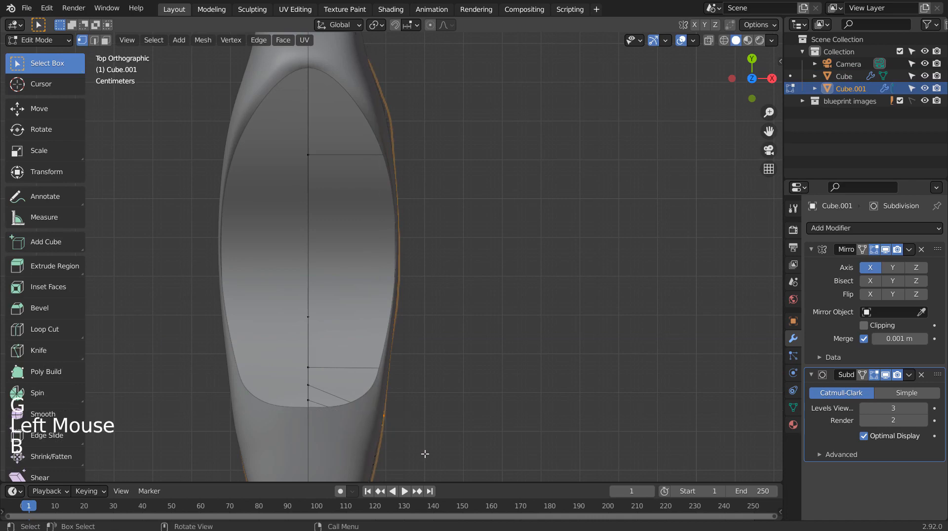
{"action": "key", "text": "g"}
{"action": "key", "text": "x"}
{"action": "left_click", "coordinate": [423, 454]}
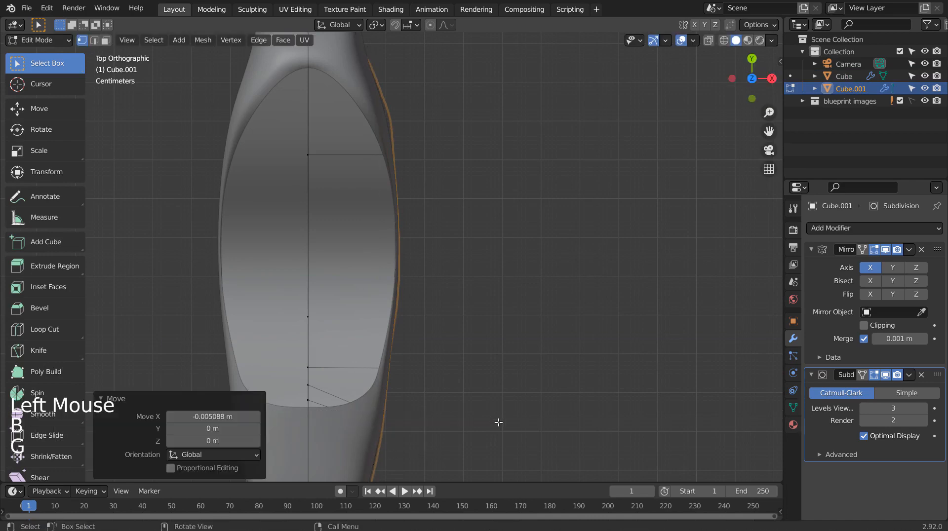
{"action": "middle_click_drag", "start_coordinate": [497, 421], "coordinate": [445, 318]}
{"action": "key", "text": "Tab"}
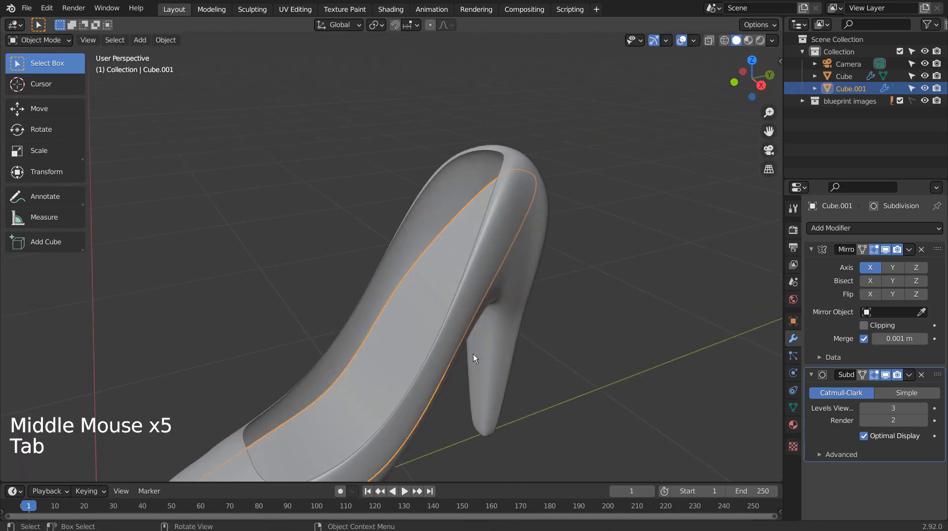
Step: Inspect the whole shoe for remaining gaps or overlaps between the insole and the upper
{"action": "middle_click_drag", "start_coordinate": [473, 354], "coordinate": [479, 358]}
{"action": "middle_click", "coordinate": [478, 357]}
{"action": "key", "text": "shift+z"}
{"action": "key", "text": "shift+z"}
{"action": "left_click", "coordinate": [508, 351]}
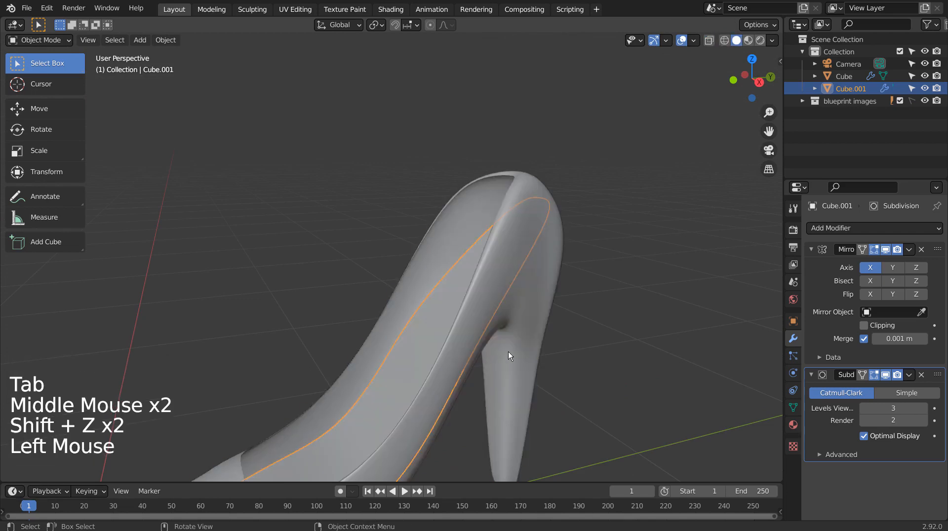
{"action": "scroll", "coordinate": [595, 309], "scroll_direction": "down", "scroll_amount": 2}
{"action": "middle_click_drag", "start_coordinate": [595, 306], "coordinate": [501, 326]}
{"action": "scroll", "coordinate": [653, 309], "scroll_direction": "down", "scroll_amount": 4}
{"action": "scroll", "coordinate": [641, 316], "scroll_direction": "down", "scroll_amount": 3}
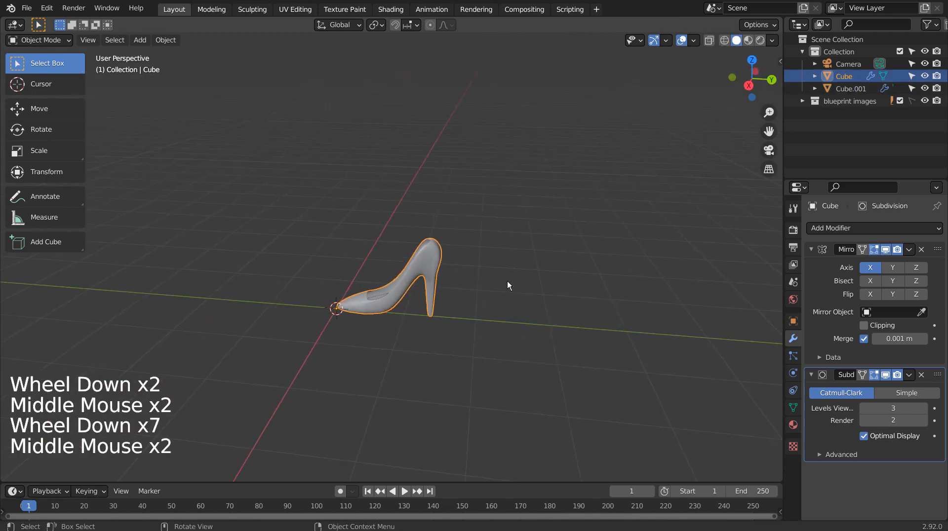
Step: Switch to the Shading workspace and create a new material for the shoe upper
{"action": "left_click", "coordinate": [391, 10]}
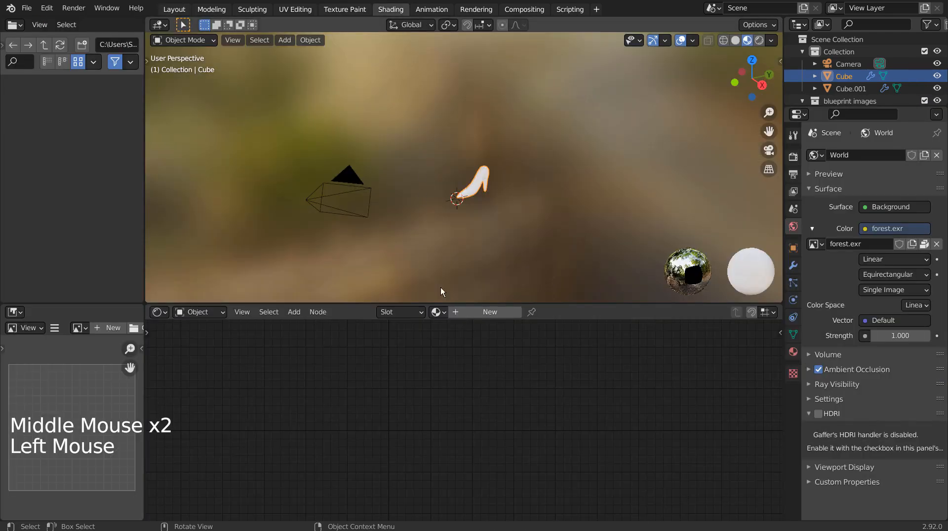
{"action": "left_click", "coordinate": [490, 312]}
{"action": "left_click", "coordinate": [345, 384]}
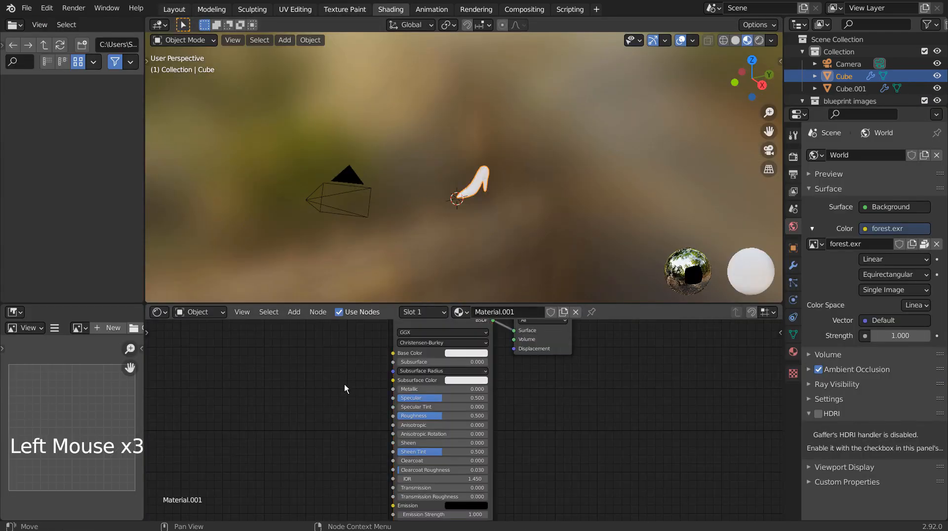
Step: Apply the Principled Texture Setup with the Leather024_1K Color, Displacement, Normal and Roughness images from the textures folder
{"action": "left_click", "coordinate": [431, 353]}
{"action": "key", "text": "shift+ctrl+a"}
{"action": "key", "text": "shift+ctrl+t"}
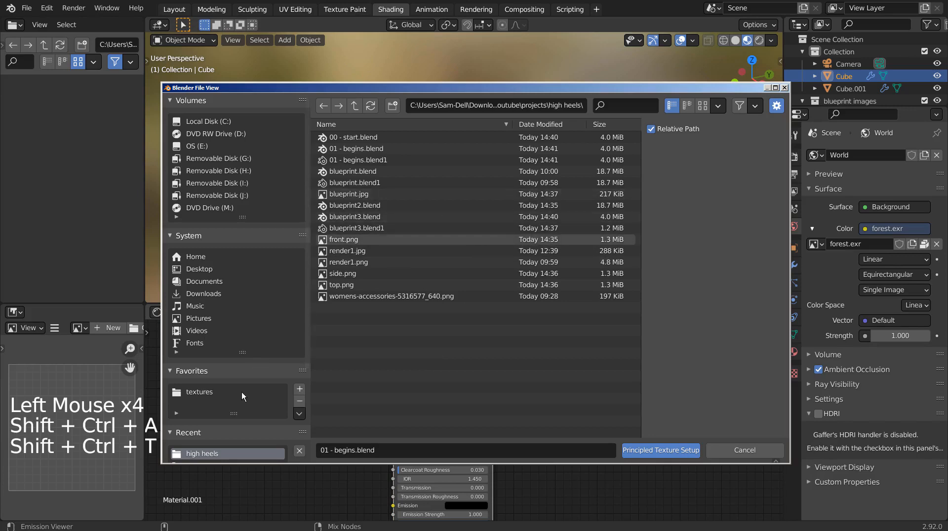
{"action": "left_click", "coordinate": [223, 391]}
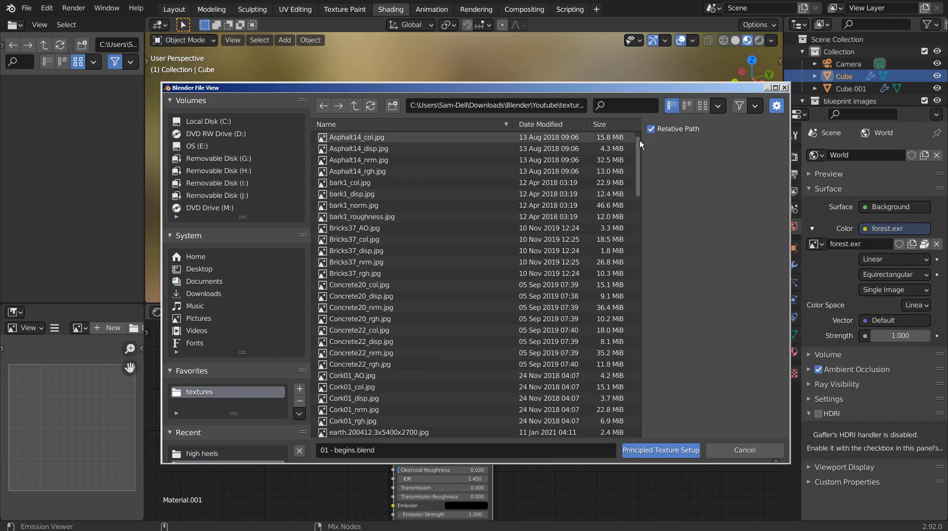
{"action": "mouse_move", "coordinate": [639, 140]}
{"action": "left_mouse_down"}
{"action": "mouse_move", "coordinate": [644, 392]}
{"action": "mouse_move", "coordinate": [651, 241]}
{"action": "left_mouse_up"}
{"action": "left_click", "coordinate": [393, 186]}
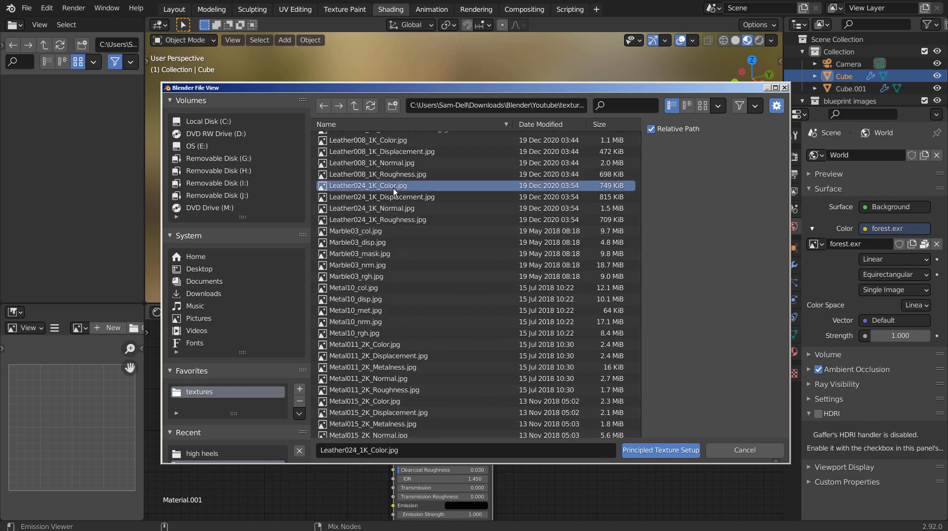
{"action": "left_click", "coordinate": [402, 221], "text": "shift"}
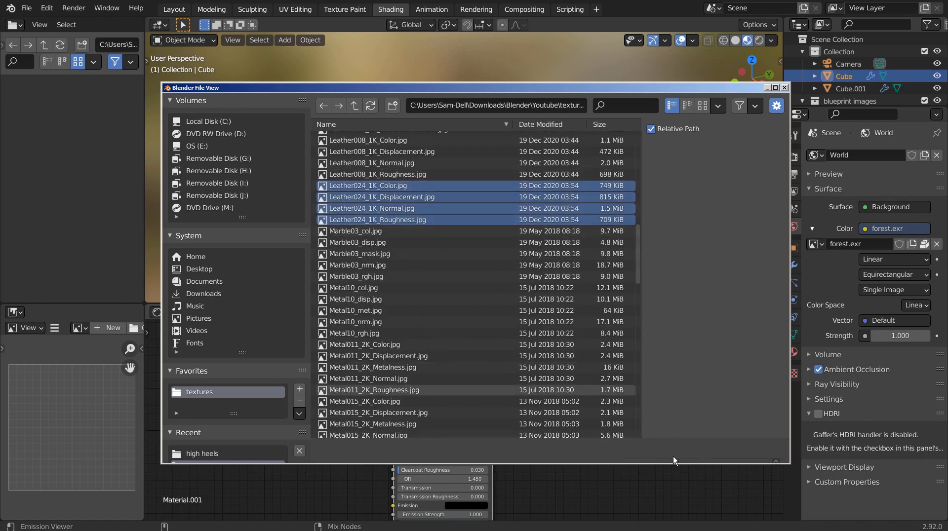
{"action": "left_click", "coordinate": [673, 453]}
{"action": "scroll", "coordinate": [526, 225], "scroll_direction": "up", "scroll_amount": 7}
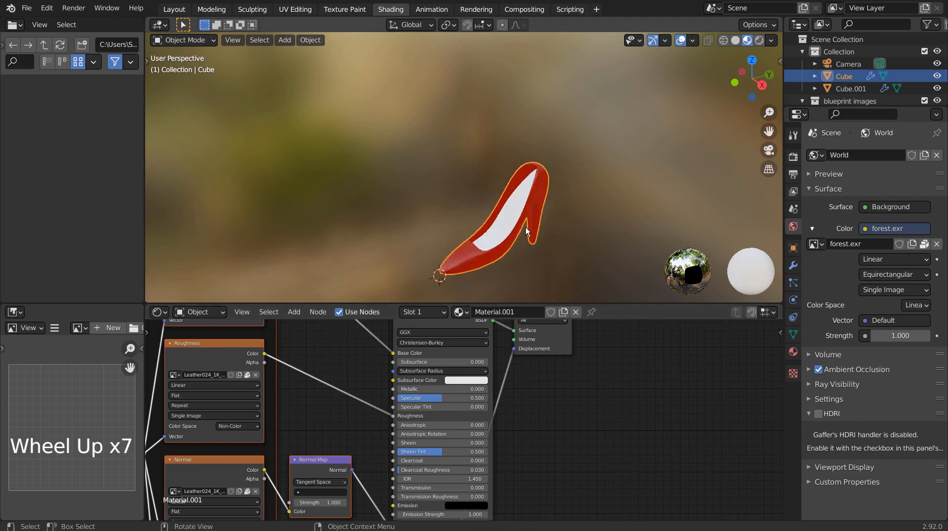
{"action": "middle_click_drag", "start_coordinate": [587, 247], "coordinate": [611, 244]}
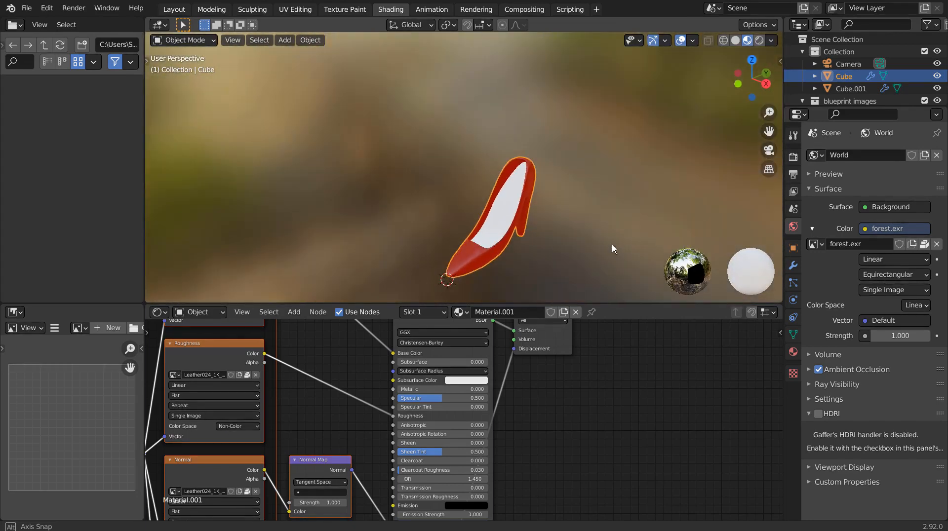
Step: Give the insole a new material with a pale cream base color and a roughness of 0.067
{"action": "left_click", "coordinate": [503, 231]}
{"action": "left_click", "coordinate": [490, 312]}
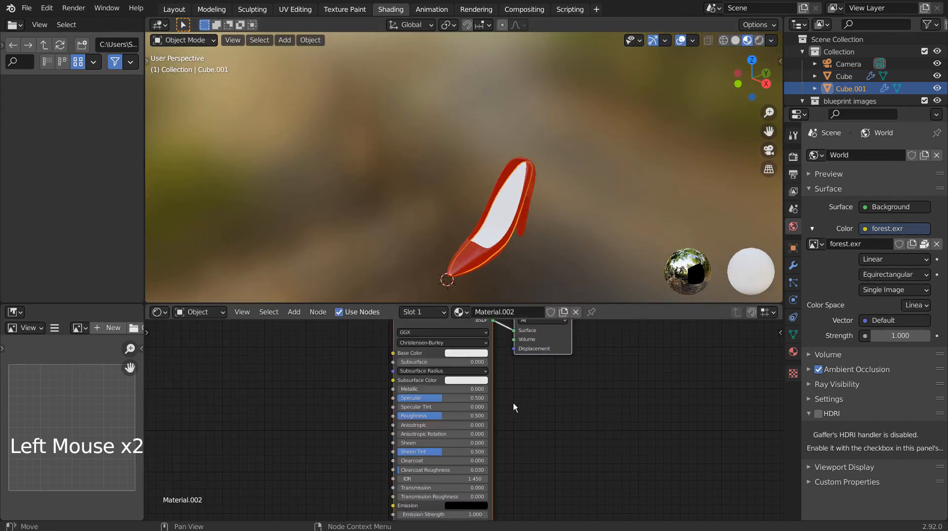
{"action": "left_click", "coordinate": [466, 353]}
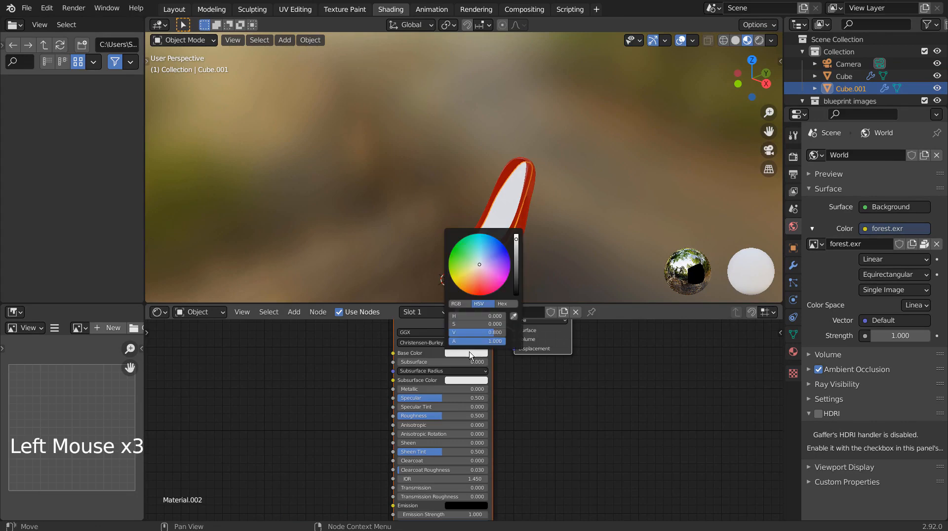
{"action": "left_click", "coordinate": [475, 272]}
{"action": "left_click", "coordinate": [330, 248]}
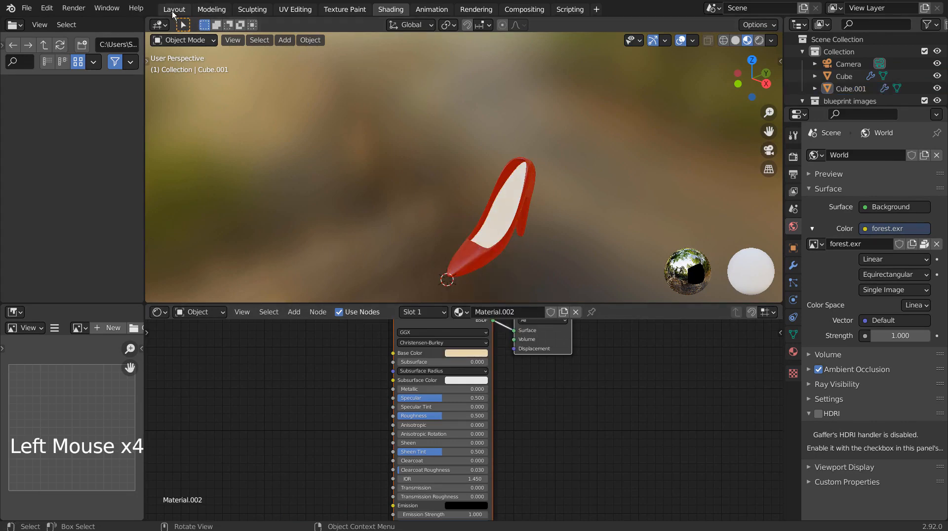
{"action": "left_click_drag", "start_coordinate": [439, 415], "coordinate": [402, 415]}
Step: Open the shoe upper's mesh in Edit Mode and save the file
{"action": "middle_click_drag", "start_coordinate": [568, 212], "coordinate": [472, 169]}
{"action": "key", "text": "Tab"}
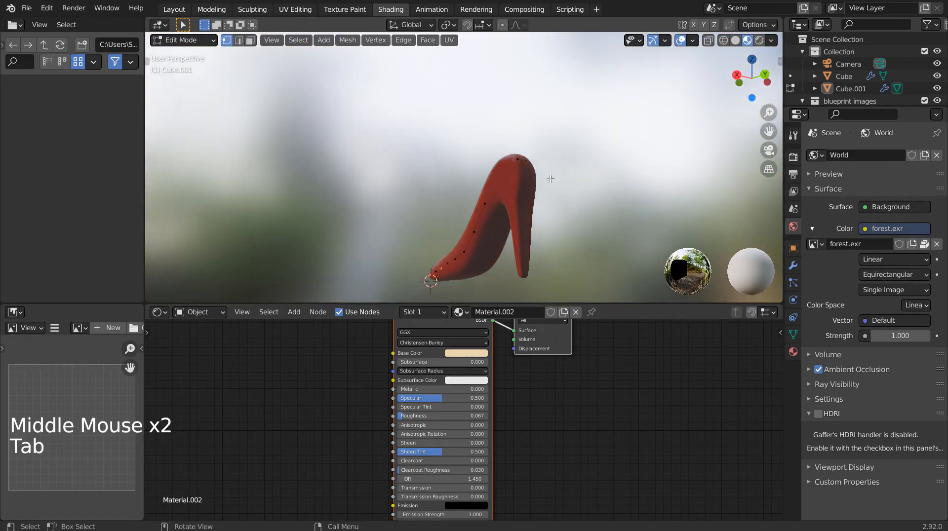
{"action": "key", "text": "Tab"}
{"action": "left_click", "coordinate": [526, 182]}
{"action": "key", "text": "Tab"}
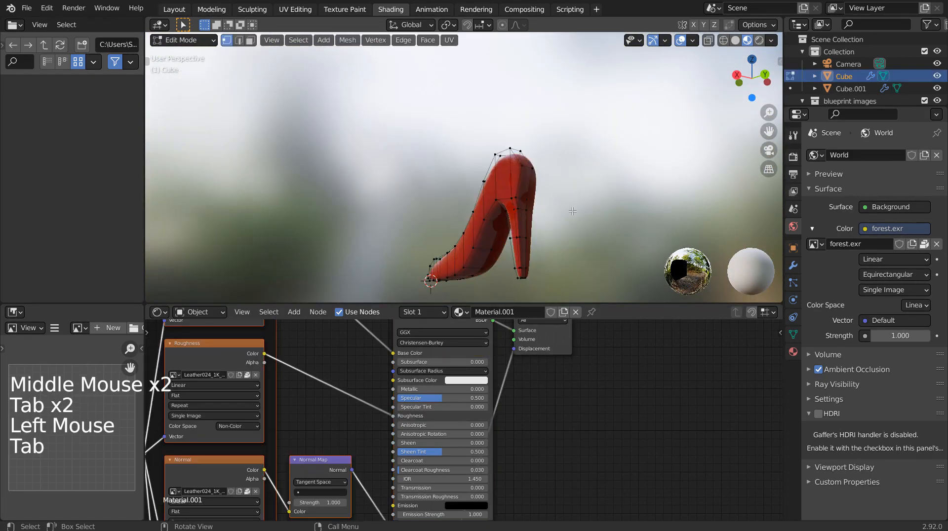
{"action": "key", "text": "ctrl+s"}
Step: Return to the Layout workspace and move the rear vertex where the heel meets the upper about 0.053 m inward along X
{"action": "middle_click_drag", "start_coordinate": [576, 212], "coordinate": [528, 185]}
{"action": "scroll", "coordinate": [528, 185], "scroll_direction": "up", "scroll_amount": 2}
{"action": "left_click", "coordinate": [173, 8]}
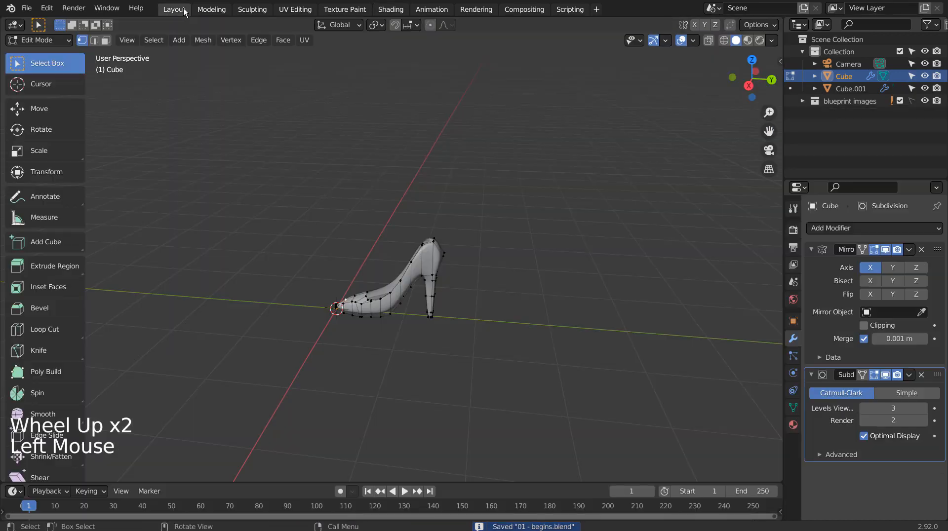
{"action": "mouse_move", "coordinate": [549, 226]}
{"action": "middle_mouse_down"}
{"action": "mouse_move", "coordinate": [478, 213]}
{"action": "mouse_move", "coordinate": [528, 279]}
{"action": "middle_mouse_up"}
{"action": "scroll", "coordinate": [528, 279], "scroll_direction": "up", "scroll_amount": 2}
{"action": "scroll", "coordinate": [601, 312], "scroll_direction": "up", "scroll_amount": 3}
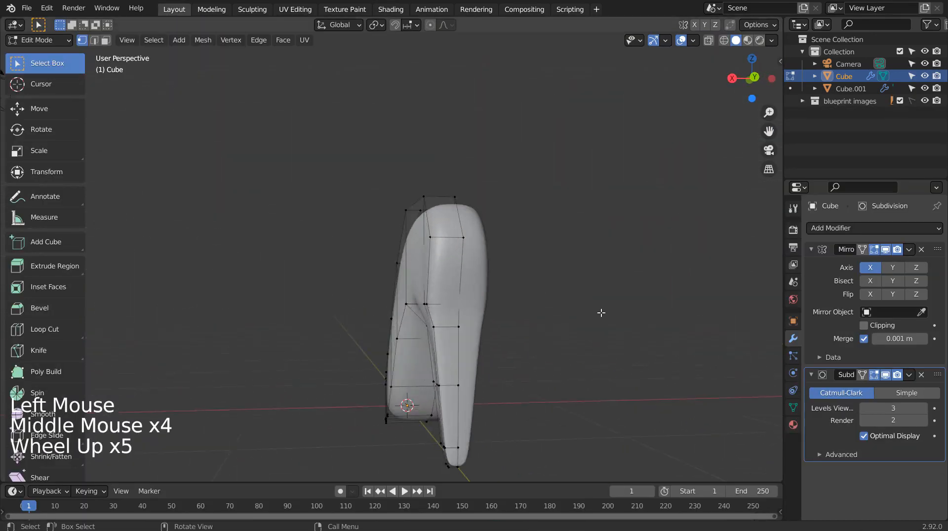
{"action": "middle_click_drag", "start_coordinate": [577, 311], "coordinate": [622, 295]}
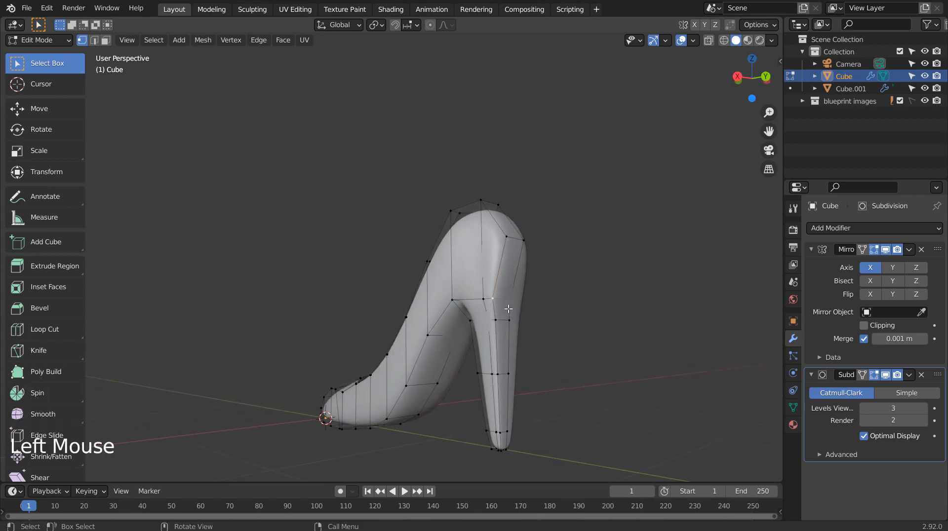
{"action": "middle_click_drag", "start_coordinate": [514, 313], "coordinate": [538, 342]}
{"action": "key", "text": "g"}
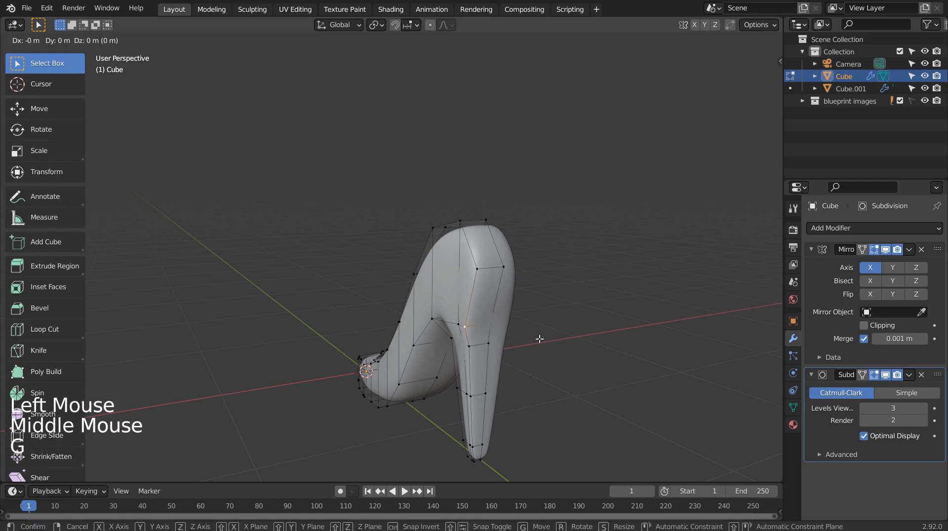
{"action": "key", "text": "x"}
{"action": "left_click", "coordinate": [549, 337]}
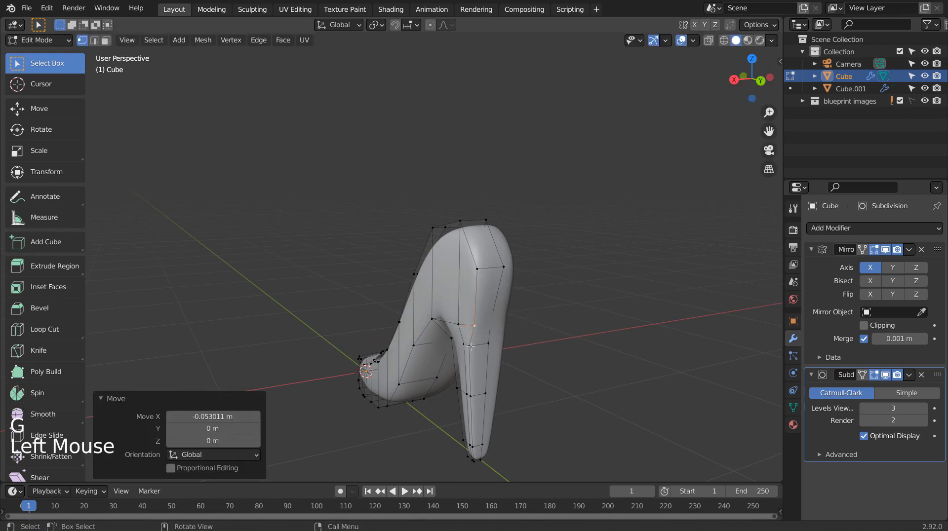
Step: Move the next vertex down the back of the heel about 0.059 m inward along X
{"action": "key", "text": "g"}
{"action": "key", "text": "x"}
{"action": "left_click", "coordinate": [497, 356]}
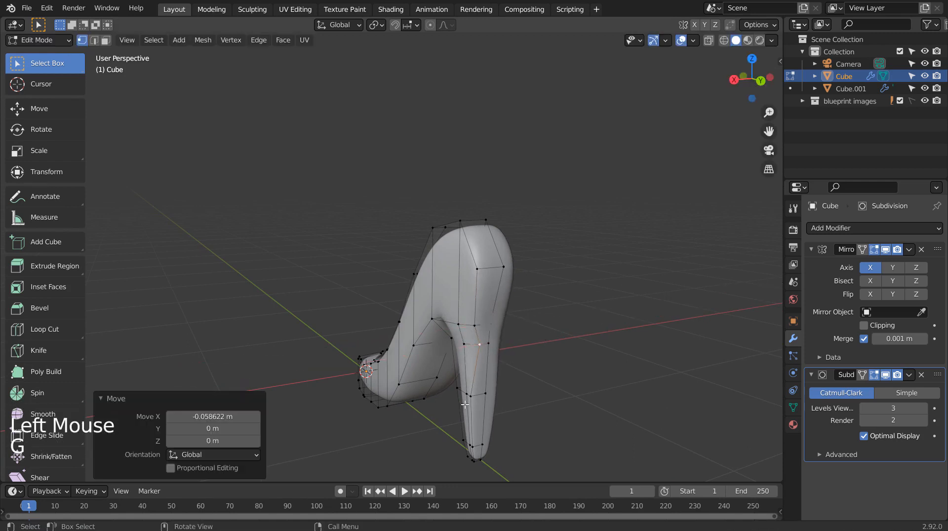
Step: Move the vertex halfway down the heel about 0.043 m inward along X
{"action": "left_click", "coordinate": [472, 395]}
{"action": "key", "text": "g"}
{"action": "key", "text": "x"}
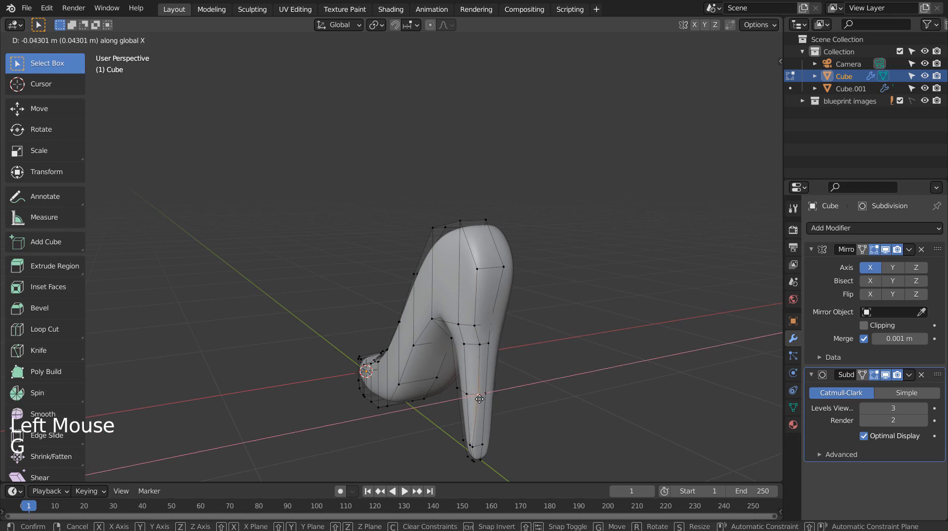
{"action": "left_click", "coordinate": [479, 399]}
Step: Move the vertex just above the heel tip about 0.022 m inward along X, and nudge the tip's bottom vertex along X
{"action": "left_click", "coordinate": [474, 443]}
{"action": "key", "text": "g"}
{"action": "key", "text": "x"}
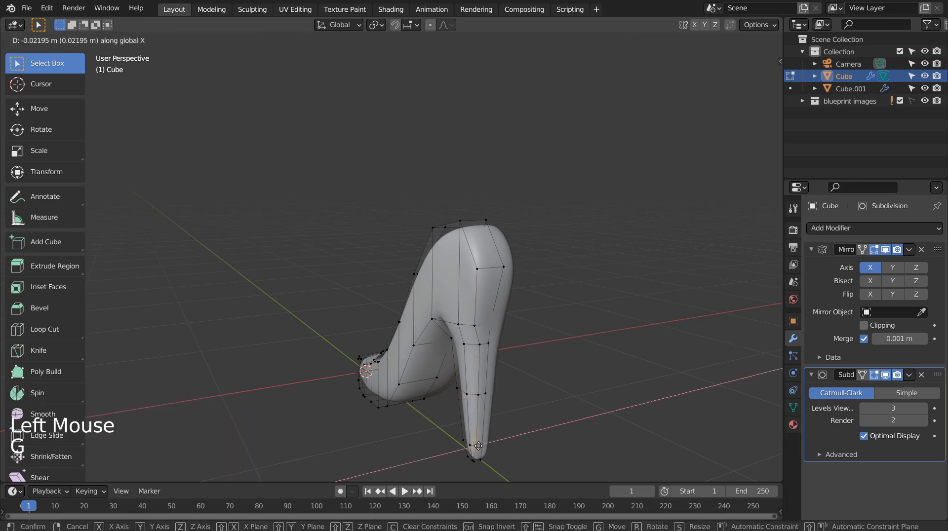
{"action": "left_click", "coordinate": [479, 446]}
{"action": "left_click", "coordinate": [477, 458]}
{"action": "key", "text": "g"}
{"action": "key", "text": "x"}
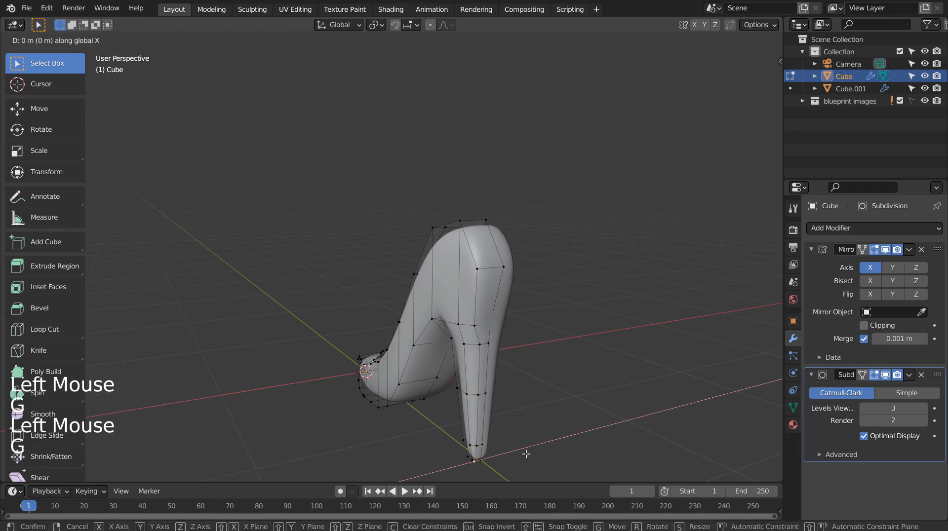
{"action": "left_click", "coordinate": [529, 452]}
Step: Move the column of four vertices down the heel's side together about 0.015 m inward along X, and leave Edit Mode
{"action": "middle_click_drag", "start_coordinate": [529, 451], "coordinate": [458, 347]}
{"action": "left_click", "coordinate": [442, 342]}
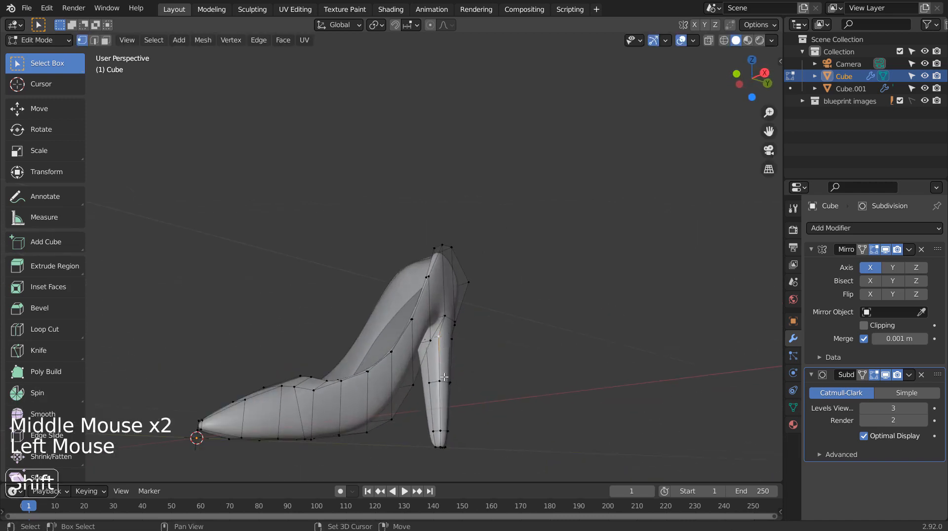
{"action": "left_click", "coordinate": [444, 377], "text": "shift"}
{"action": "key", "text": "g"}
{"action": "key", "text": "x"}
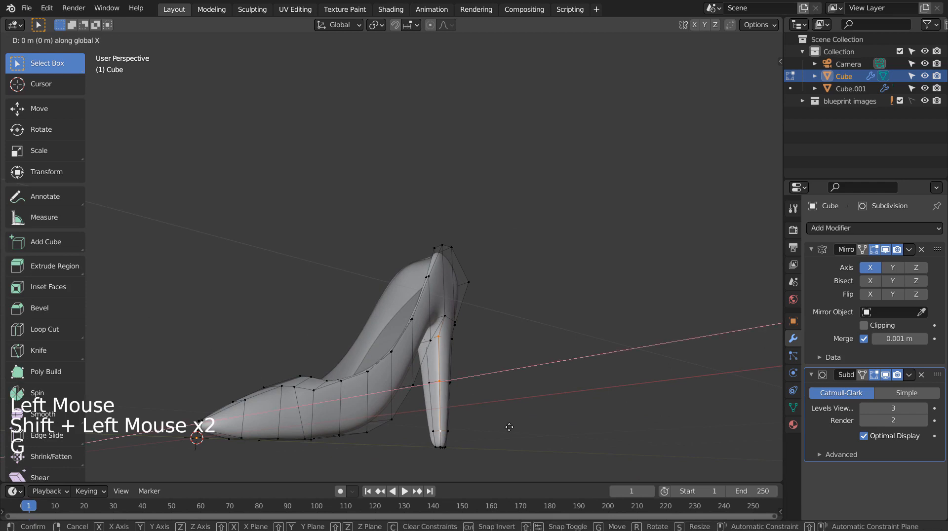
{"action": "left_click", "coordinate": [506, 427]}
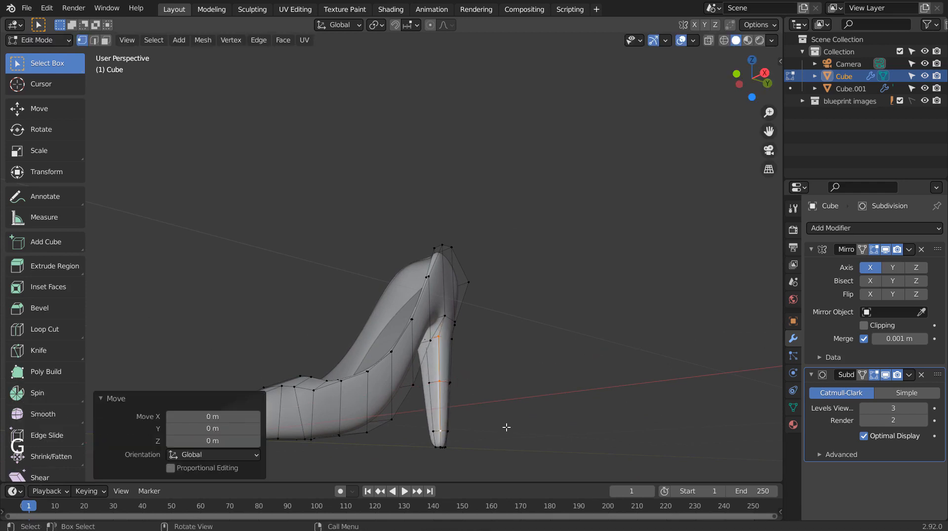
{"action": "key", "text": "ctrl+z"}
{"action": "left_click", "coordinate": [442, 447], "text": "shift"}
{"action": "key", "text": "g"}
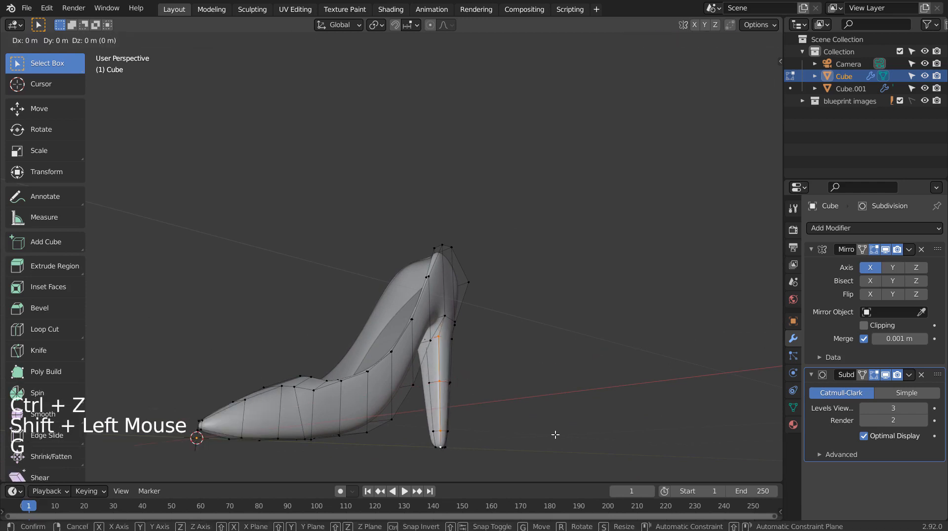
{"action": "key", "text": "x"}
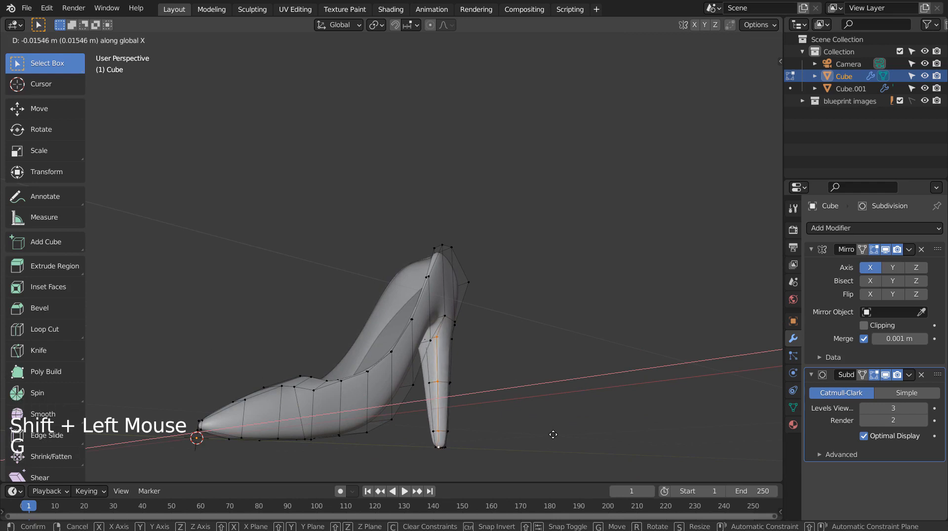
{"action": "left_click", "coordinate": [553, 434]}
{"action": "key", "text": "Tab"}
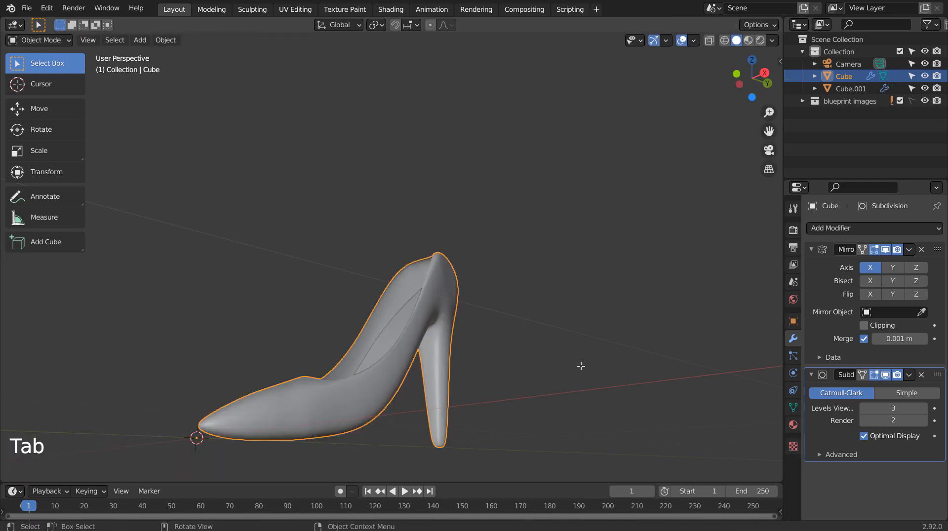
Step: Examine the reshaped heel from behind and above, and select the shoe upper and insole together
{"action": "middle_click_drag", "start_coordinate": [581, 365], "coordinate": [406, 385]}
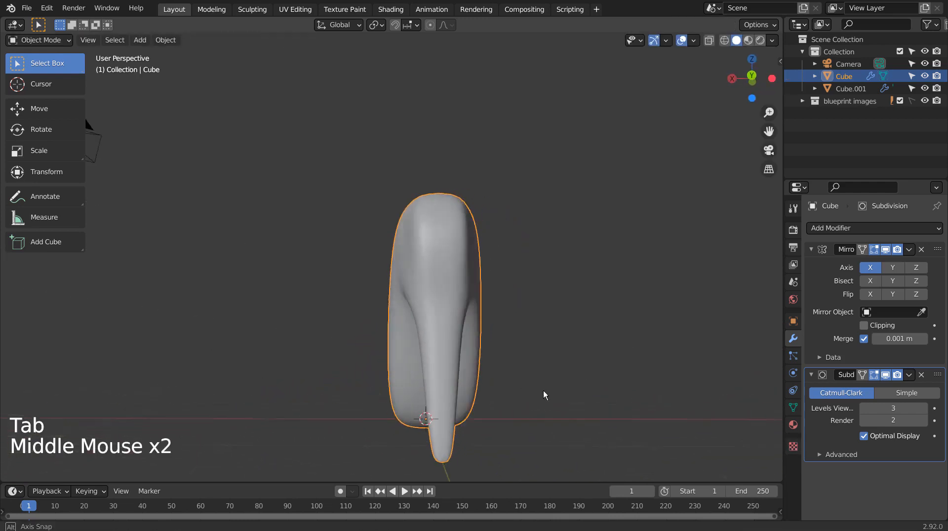
{"action": "middle_click_drag", "start_coordinate": [543, 390], "coordinate": [380, 388]}
{"action": "middle_click_drag", "start_coordinate": [528, 327], "coordinate": [526, 365]}
{"action": "left_click", "coordinate": [499, 350]}
{"action": "scroll", "coordinate": [499, 349], "scroll_direction": "down", "scroll_amount": 5}
{"action": "left_click", "coordinate": [516, 358]}
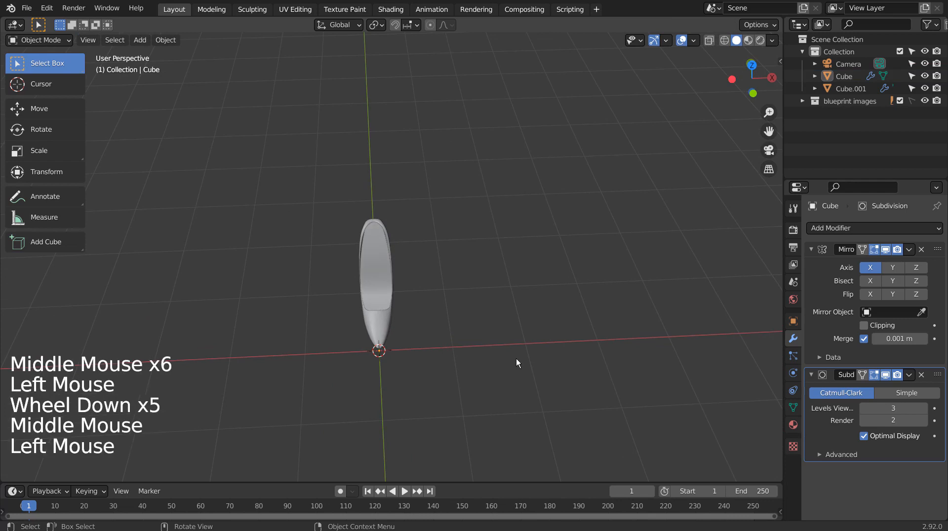
{"action": "key", "text": "b"}
{"action": "left_click_drag", "start_coordinate": [357, 206], "coordinate": [440, 366]}
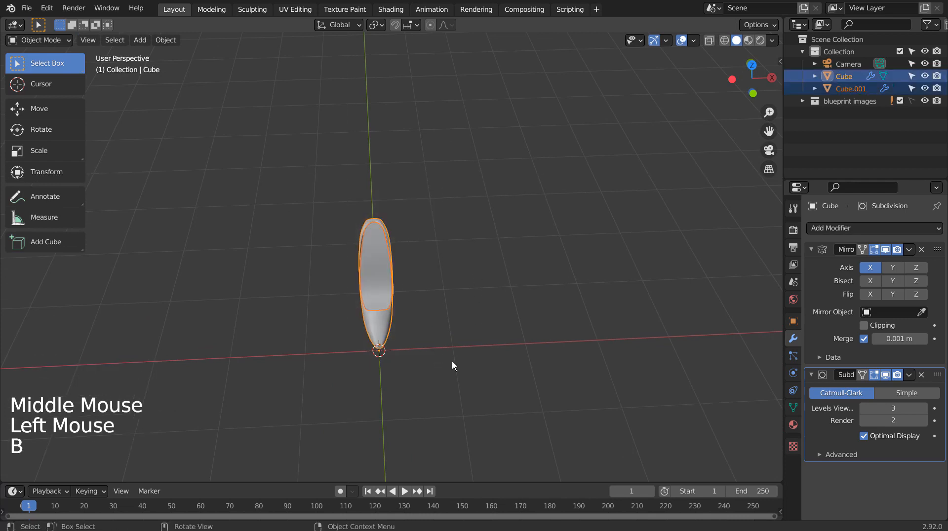
Step: Try to apply the shoe upper's Subdivision and Mirror modifiers, and try moving Subdivision ahead of Mirror
{"action": "left_click", "coordinate": [851, 77]}
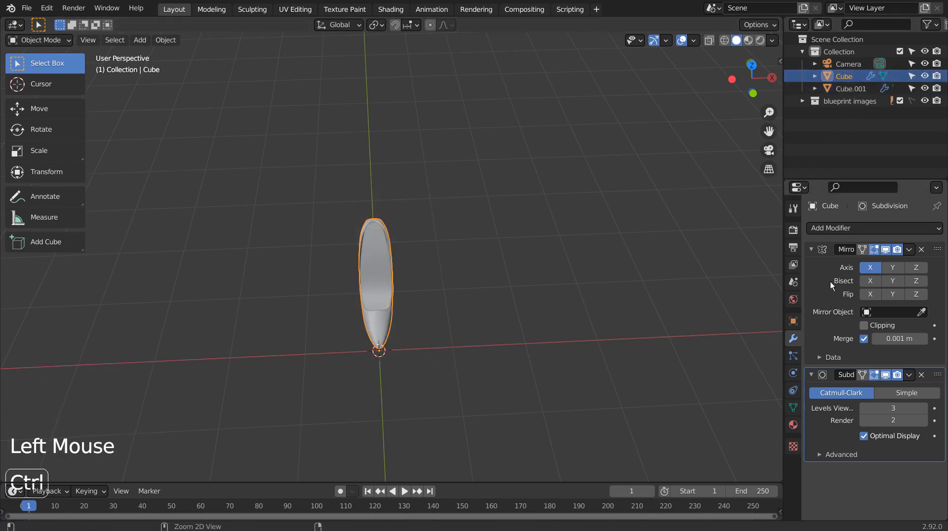
{"action": "key", "text": "ctrl+a"}
{"action": "key", "text": "ctrl+a"}
{"action": "key", "text": "ctrl+a"}
{"action": "key", "text": "ctrl+z"}
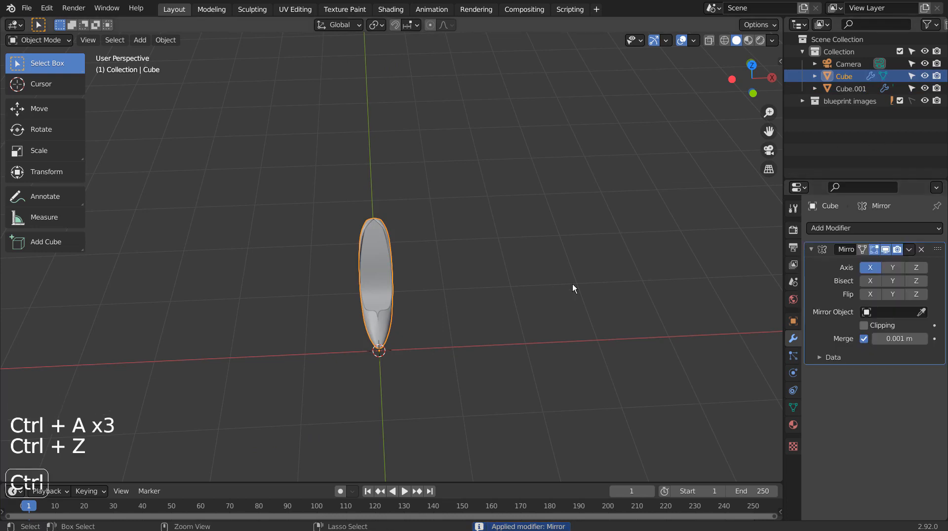
{"action": "key", "text": "ctrl+z"}
{"action": "key", "text": "ctrl+z"}
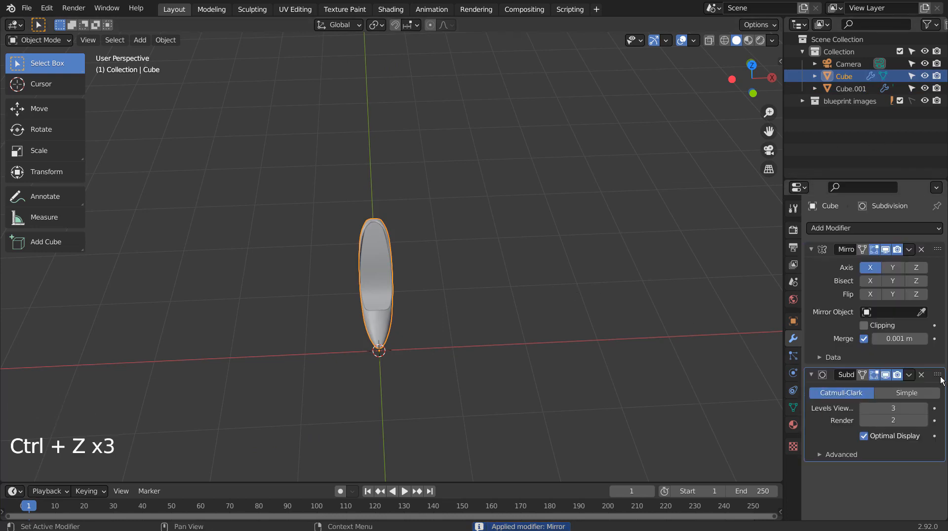
{"action": "key", "text": "ctrl+a"}
{"action": "key", "text": "ctrl+z"}
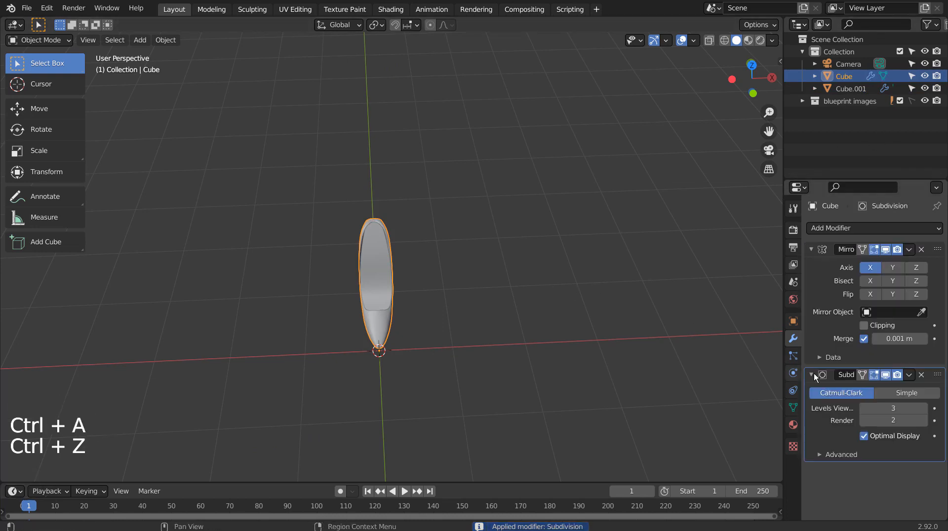
{"action": "mouse_move", "coordinate": [937, 375]}
{"action": "left_mouse_down"}
{"action": "mouse_move", "coordinate": [940, 259]}
{"action": "mouse_move", "coordinate": [939, 371]}
{"action": "left_mouse_up"}
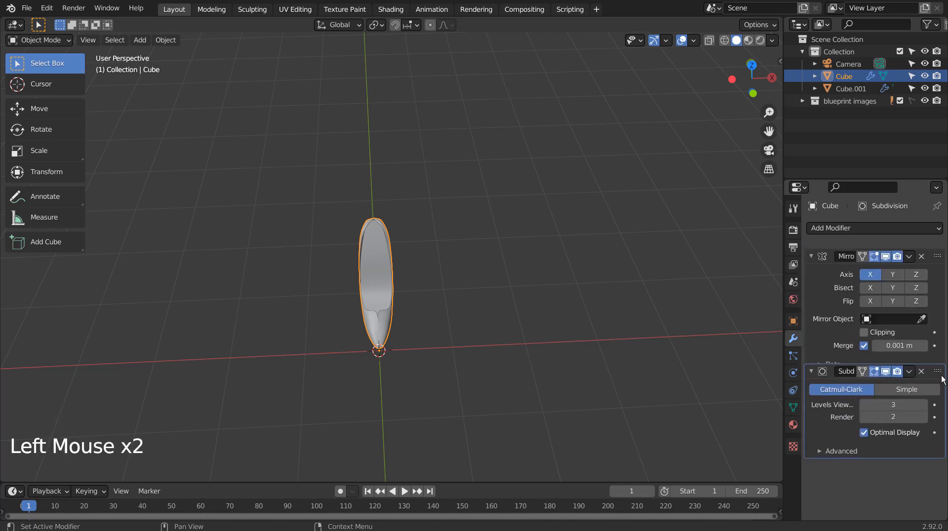
Step: Clear the selection and reselect only the shoe upper
{"action": "double_click", "coordinate": [438, 317]}
{"action": "left_click", "coordinate": [381, 321]}
{"action": "scroll", "coordinate": [496, 329], "scroll_direction": "up", "scroll_amount": 2}
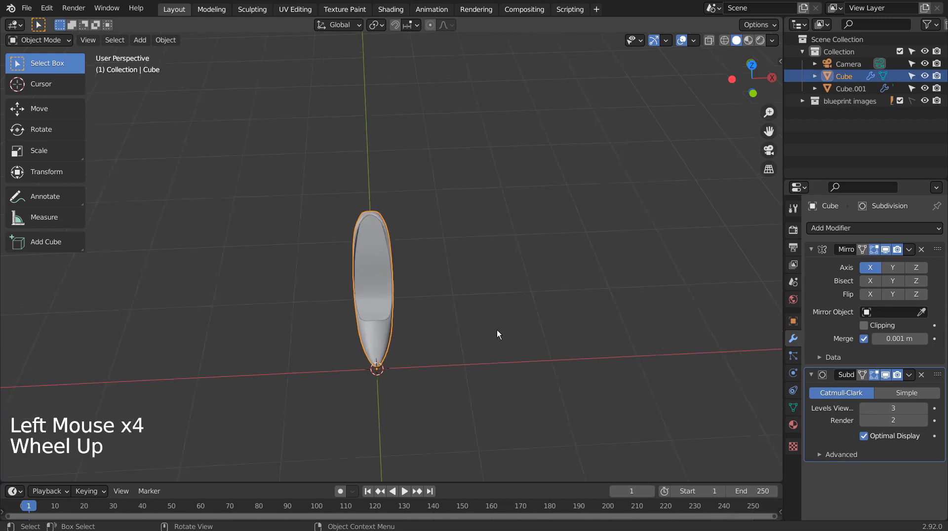
{"action": "middle_click_drag", "start_coordinate": [504, 330], "coordinate": [611, 293]}
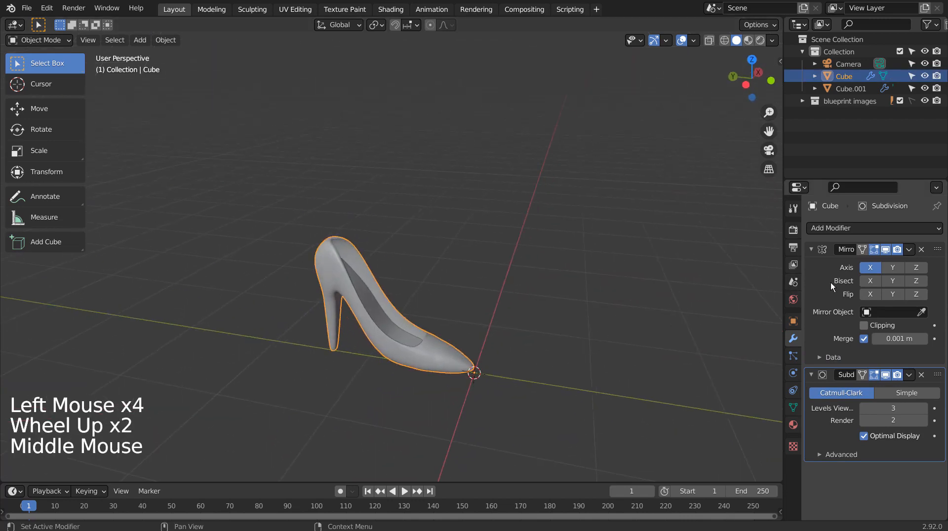
Step: Try to apply only the shoe upper's Subdivision modifier
{"action": "key", "text": "ctrl+a"}
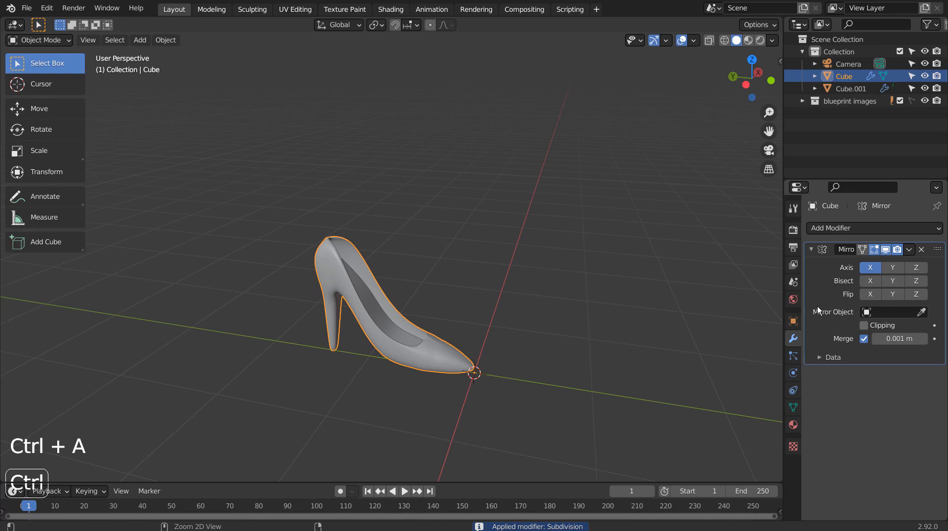
{"action": "middle_click_drag", "start_coordinate": [691, 331], "coordinate": [555, 358]}
{"action": "key", "text": "ctrl+z"}
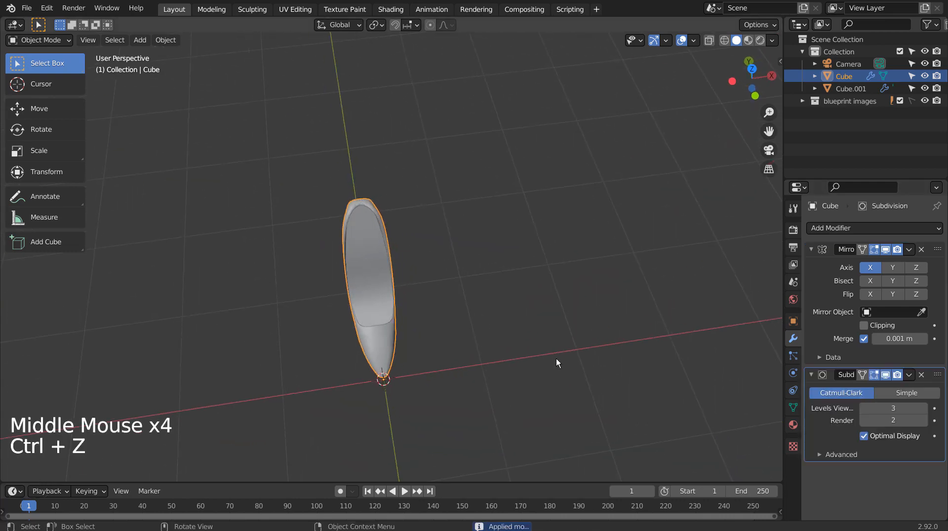
Step: Remove the shoe upper's Subdivision modifier and apply its Mirror modifier
{"action": "scroll", "coordinate": [556, 359], "scroll_direction": "up", "scroll_amount": 3}
{"action": "middle_click_drag", "start_coordinate": [490, 387], "coordinate": [516, 296]}
{"action": "middle_click_drag", "start_coordinate": [516, 296], "coordinate": [480, 342], "text": "shift"}
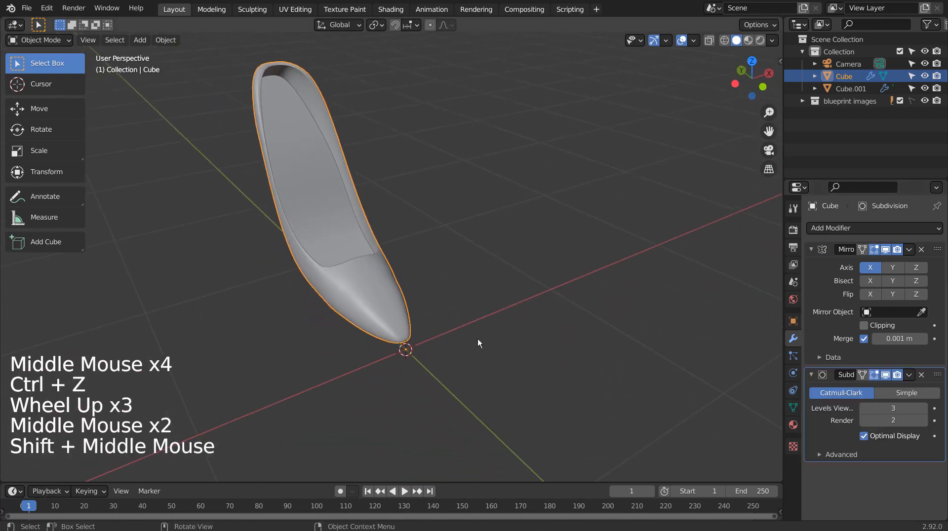
{"action": "scroll", "coordinate": [480, 342], "scroll_direction": "up", "scroll_amount": 2}
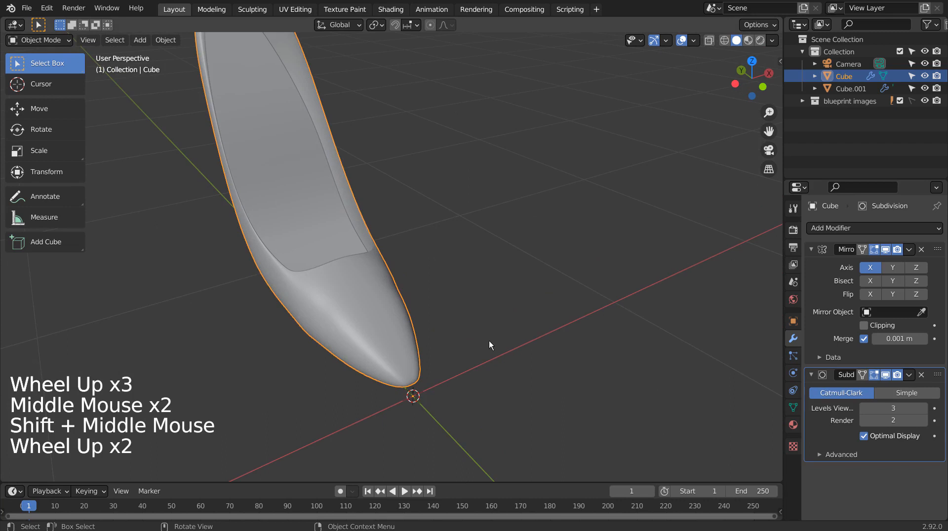
{"action": "left_click", "coordinate": [921, 375]}
{"action": "key", "text": "ctrl+a"}
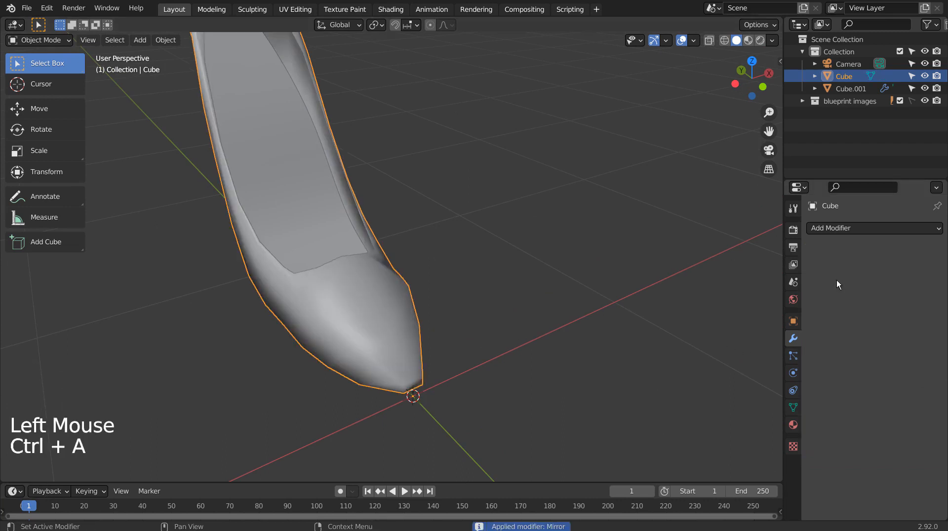
Step: Add a level 3 Subdivision modifier to the shoe upper and apply it, and select the insole
{"action": "key", "text": "ctrl+3"}
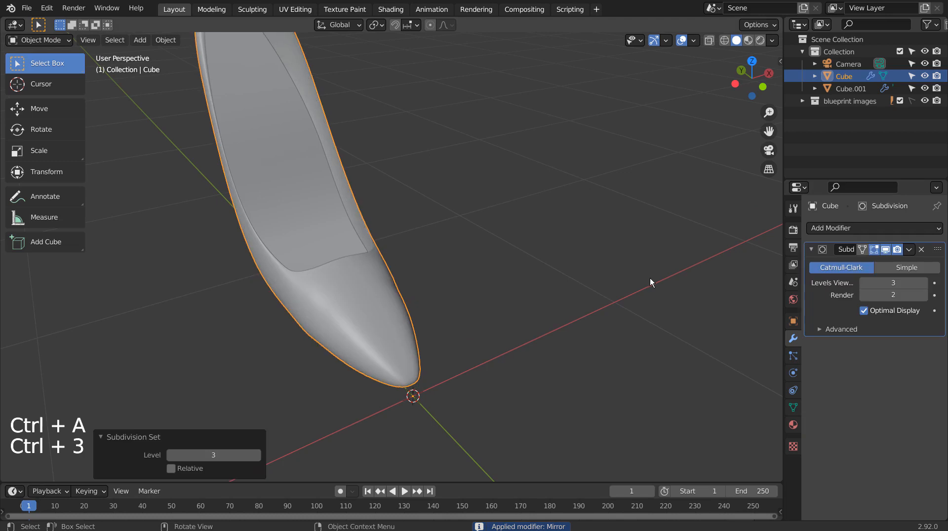
{"action": "key", "text": "ctrl+a"}
{"action": "middle_click_drag", "start_coordinate": [497, 288], "coordinate": [398, 265]}
{"action": "left_click", "coordinate": [387, 185]}
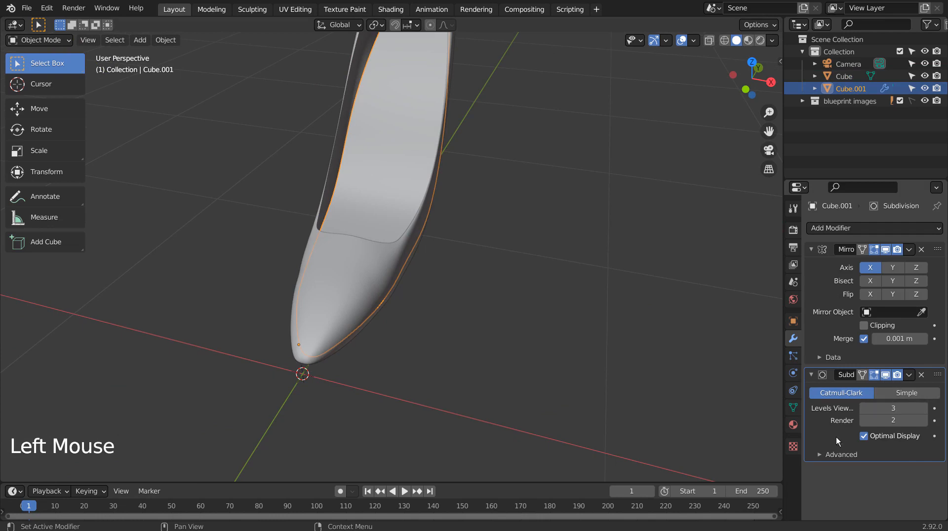
Step: Try to apply the insole's Subdivision modifier while its Mirror modifier is still live
{"action": "key", "text": "ctrl+a"}
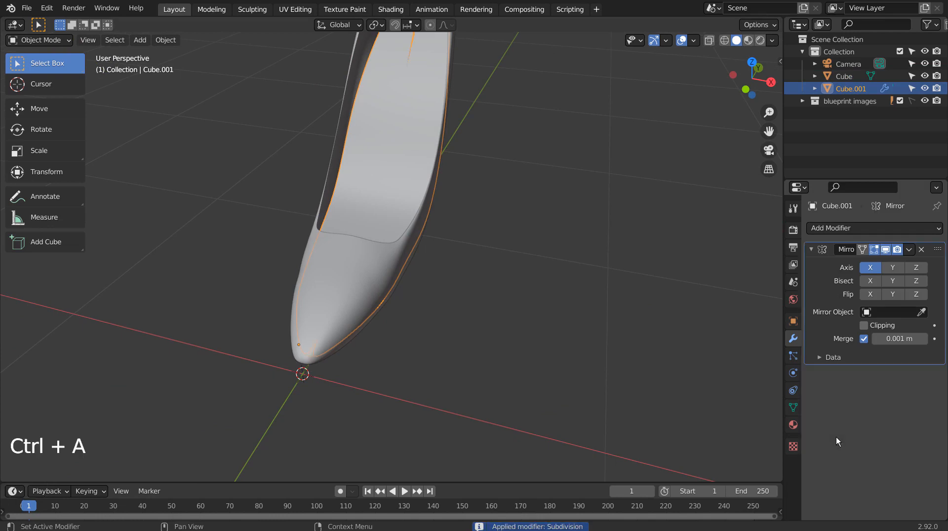
{"action": "middle_click_drag", "start_coordinate": [489, 151], "coordinate": [491, 177]}
{"action": "middle_click_drag", "start_coordinate": [491, 177], "coordinate": [490, 412], "text": "shift"}
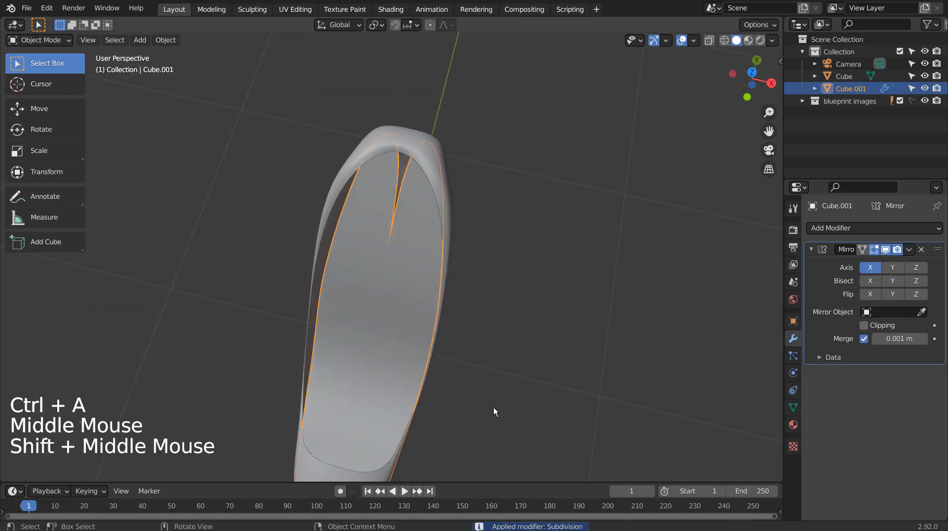
{"action": "key", "text": "ctrl+z"}
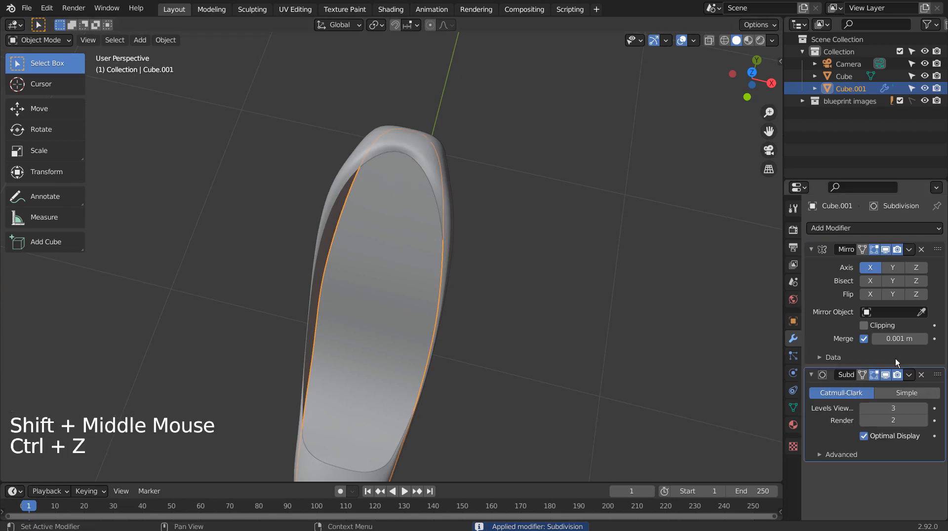
Step: Apply the insole's Mirror modifier without its existing Subdivision, and add and apply a fresh level 3 Subdivision modifier
{"action": "left_click", "coordinate": [921, 374]}
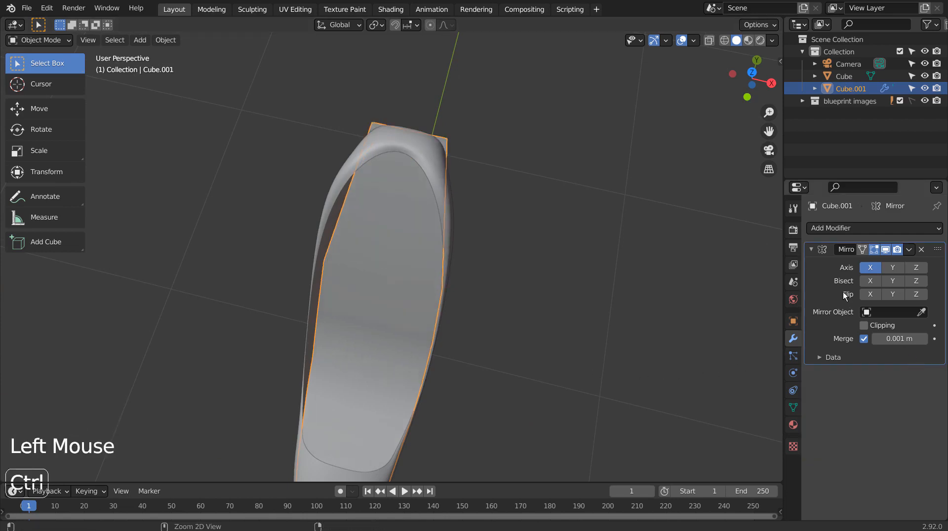
{"action": "key", "text": "ctrl+a"}
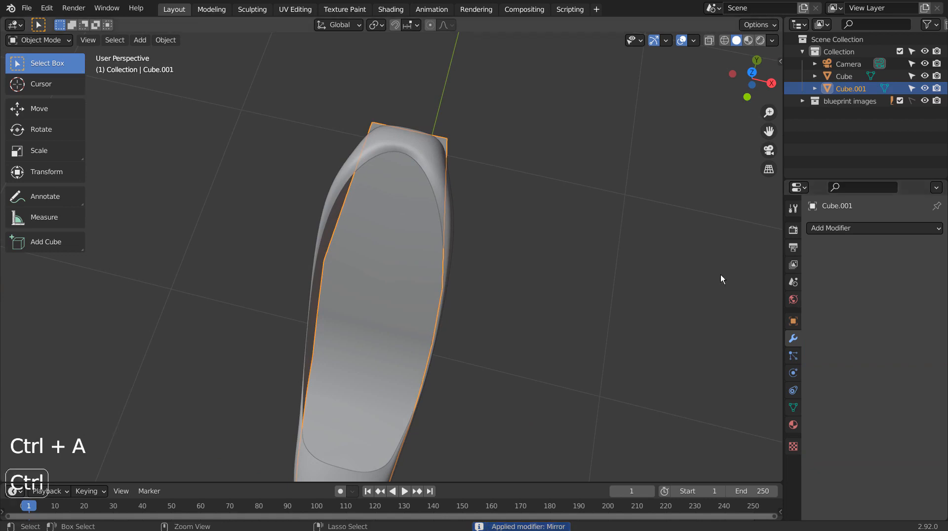
{"action": "key", "text": "ctrl+3"}
{"action": "key", "text": "ctrl+a"}
{"action": "key", "text": "ctrl+a"}
Step: Select the shoe upper and the insole and join them into one object
{"action": "middle_click_drag", "start_coordinate": [617, 316], "coordinate": [654, 289]}
{"action": "scroll", "coordinate": [653, 289], "scroll_direction": "down", "scroll_amount": 4}
{"action": "scroll", "coordinate": [653, 290], "scroll_direction": "down", "scroll_amount": 2}
{"action": "left_click", "coordinate": [630, 334]}
{"action": "middle_click_drag", "start_coordinate": [630, 337], "coordinate": [609, 363]}
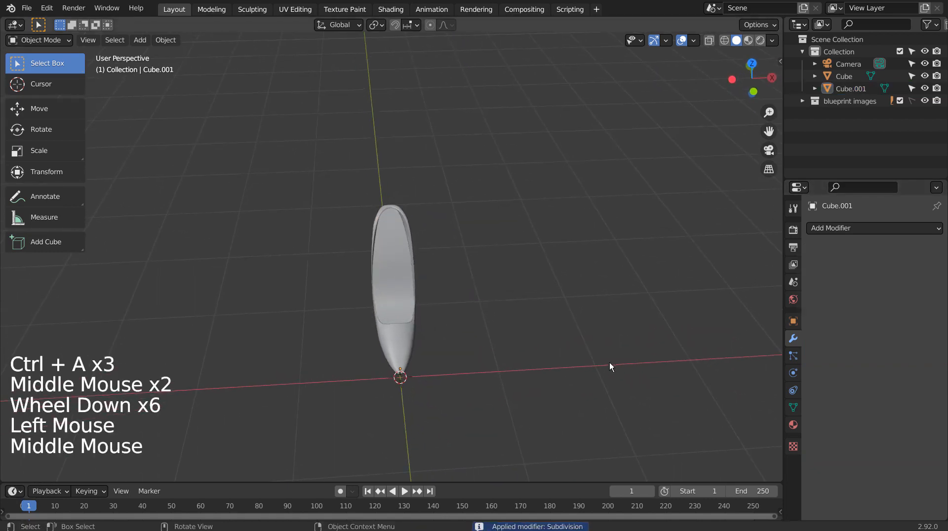
{"action": "left_click", "coordinate": [609, 362]}
{"action": "key", "text": "b"}
{"action": "left_click_drag", "start_coordinate": [344, 244], "coordinate": [483, 342]}
{"action": "key", "text": "ctrl+j"}
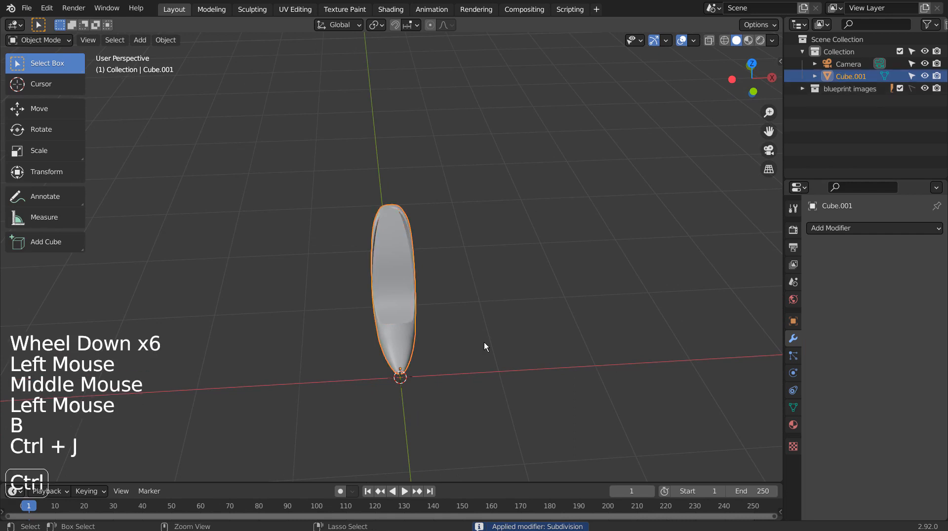
Step: From the top view, move the joined shoe about 0.28 m along the global X axis
{"action": "key", "text": "KP_1"}
{"action": "key", "text": "KP_7"}
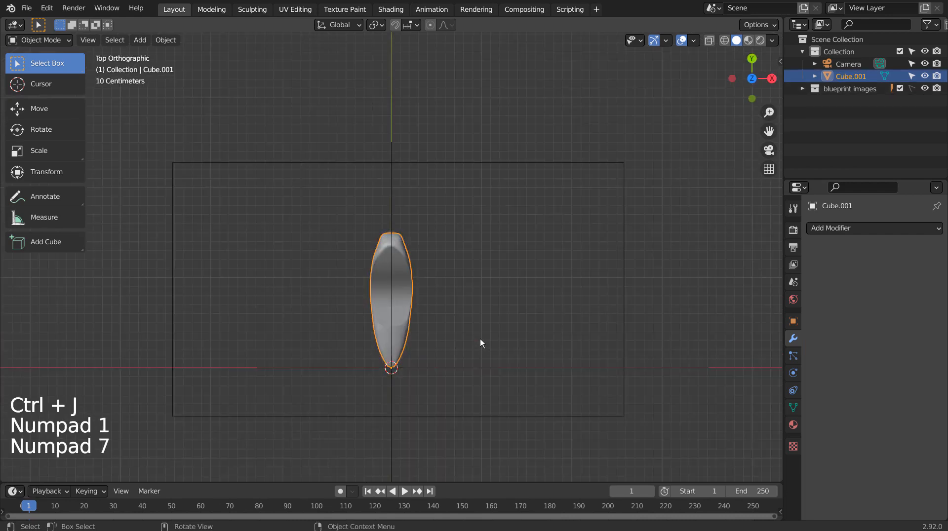
{"action": "key", "text": "g"}
{"action": "key", "text": "x"}
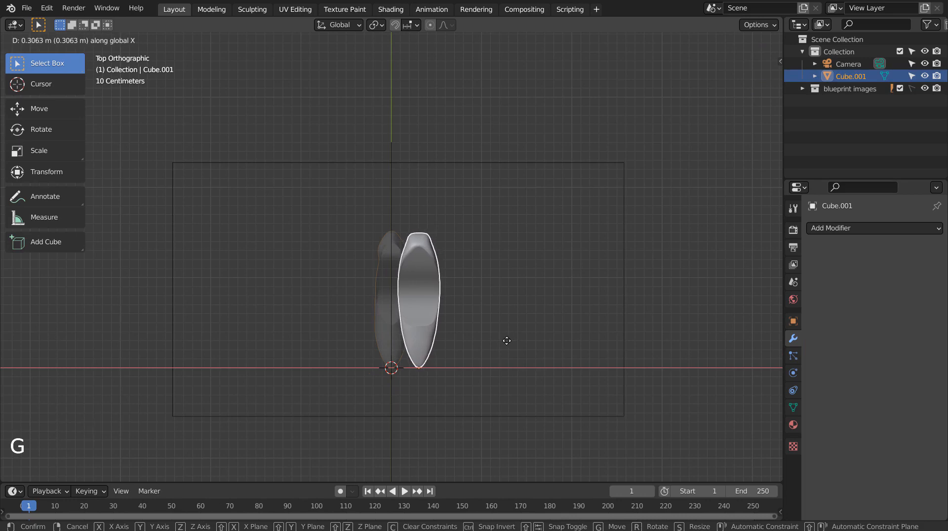
{"action": "left_click", "coordinate": [504, 341]}
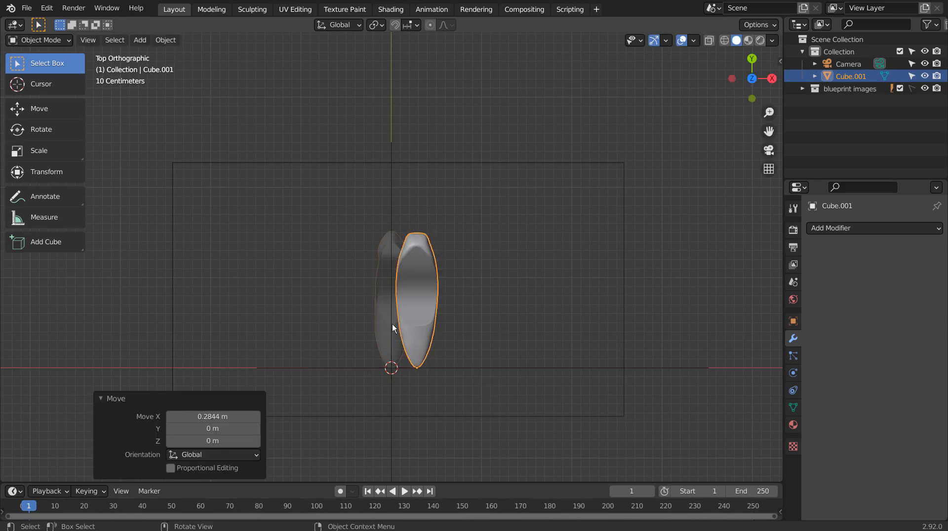
Step: Set the shoe's origin to the 3D cursor and add a Mirror modifier on X to form a pair
{"action": "left_click", "coordinate": [156, 42]}
{"action": "mouse_move", "coordinate": [267, 66]}
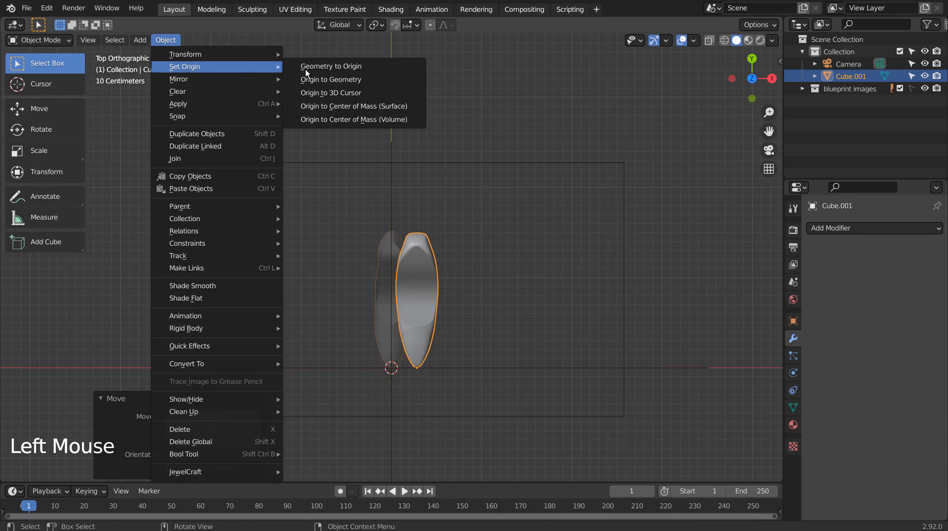
{"action": "left_click", "coordinate": [344, 94]}
{"action": "left_click", "coordinate": [845, 227]}
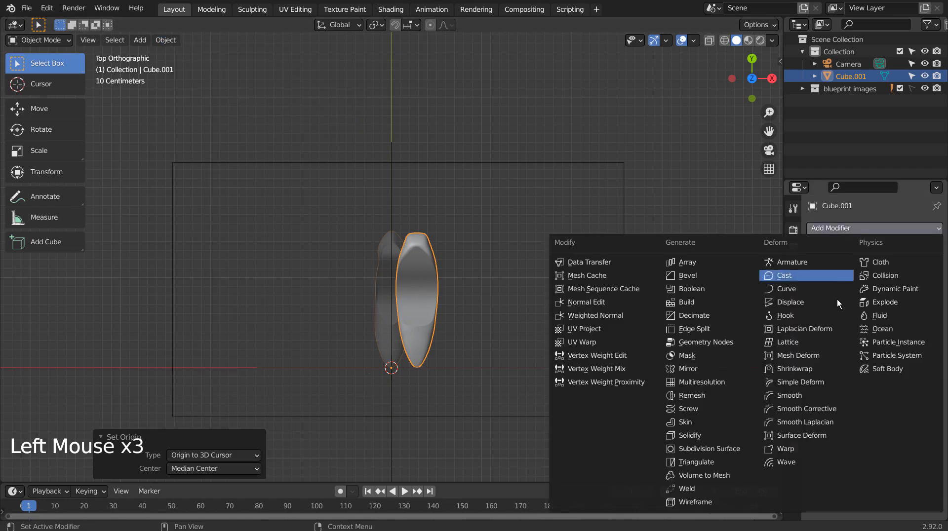
{"action": "left_click", "coordinate": [736, 370]}
Step: Examine the mirrored pair in material preview and rendered shading, with a close look at the toe surface
{"action": "middle_click_drag", "start_coordinate": [640, 294], "coordinate": [547, 240]}
{"action": "left_click", "coordinate": [745, 41]}
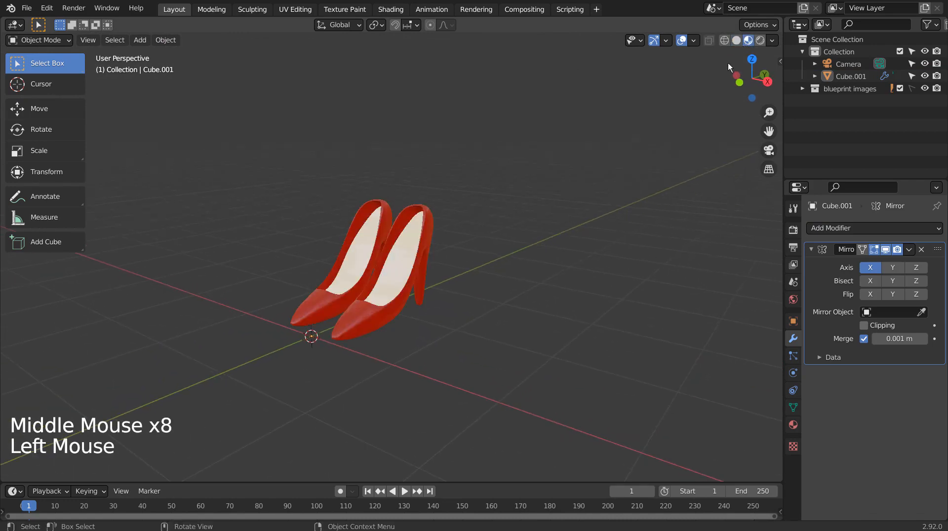
{"action": "left_click", "coordinate": [762, 40]}
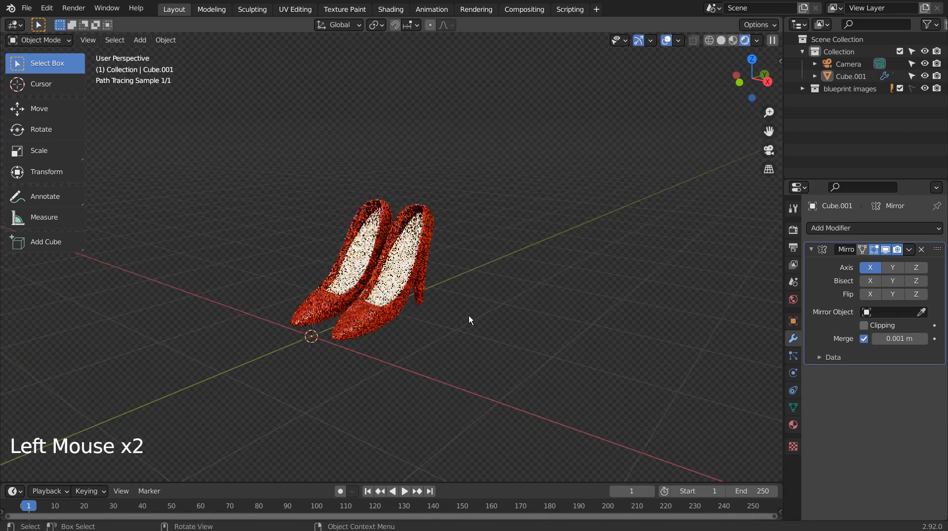
{"action": "scroll", "coordinate": [469, 315], "scroll_direction": "up", "scroll_amount": 3}
{"action": "scroll", "coordinate": [469, 316], "scroll_direction": "up", "scroll_amount": 4}
{"action": "middle_click_drag", "start_coordinate": [490, 303], "coordinate": [517, 209], "text": "shift"}
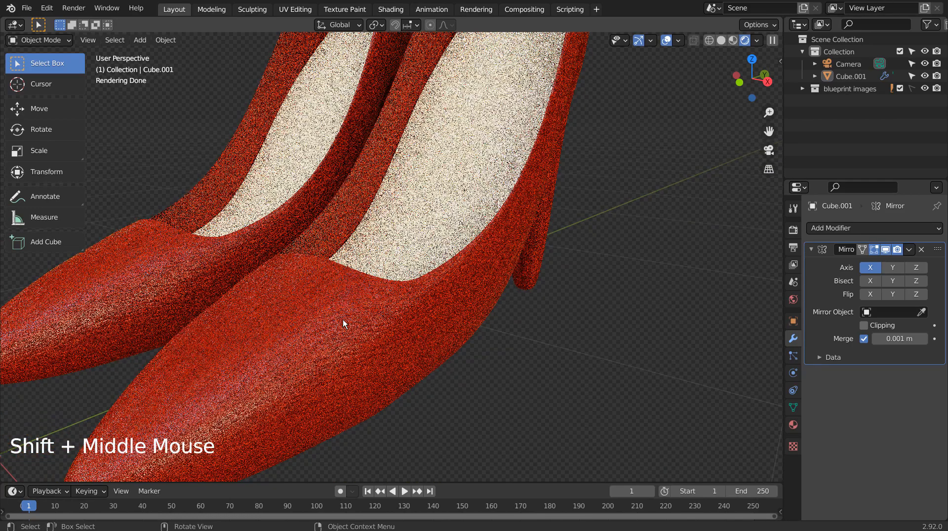
Step: Select the whole linked mesh of the upper and unwrap it with Smart UV Project at a 66° angle limit
{"action": "left_click", "coordinate": [344, 324]}
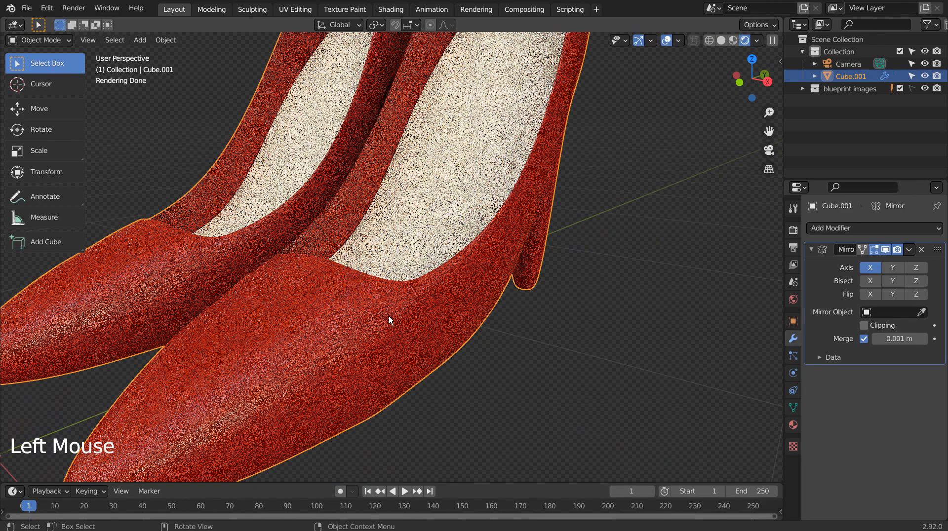
{"action": "key", "text": "Tab"}
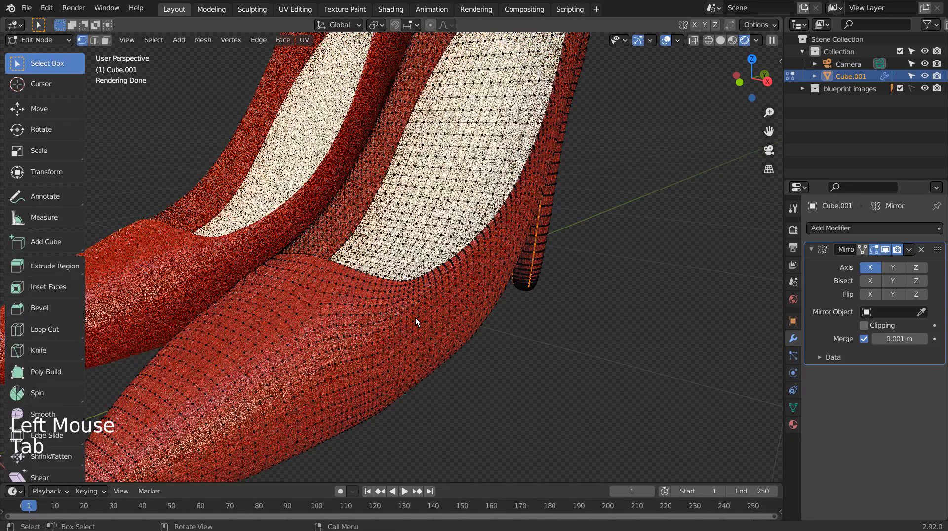
{"action": "key", "text": "a"}
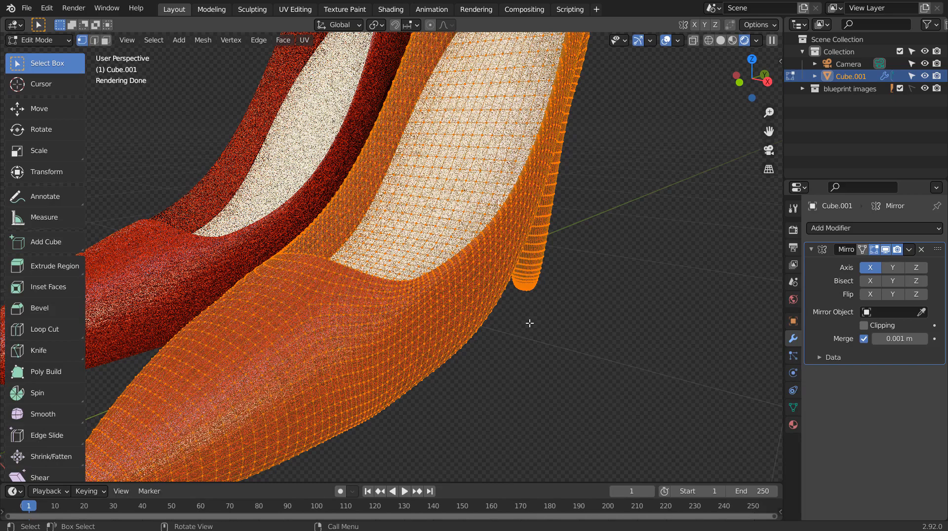
{"action": "left_click", "coordinate": [446, 303]}
{"action": "double_click", "coordinate": [446, 302]}
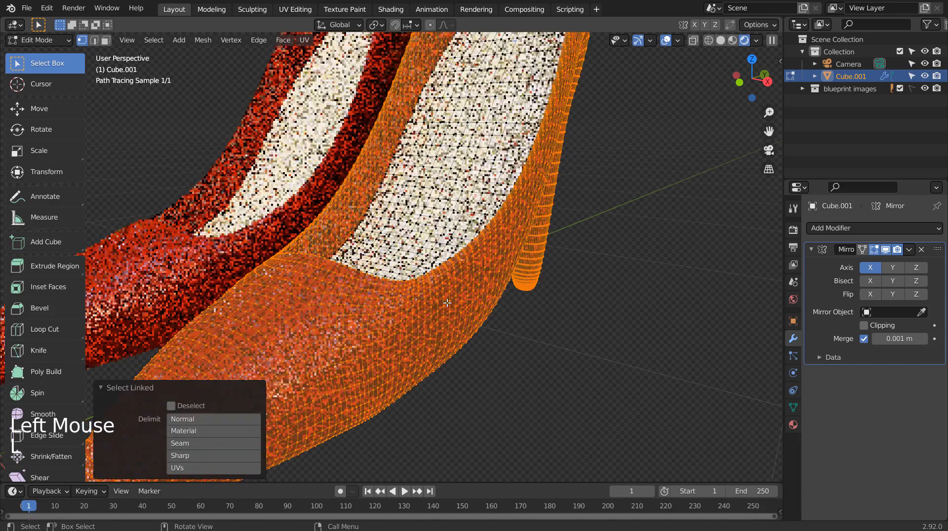
{"action": "key", "text": "u"}
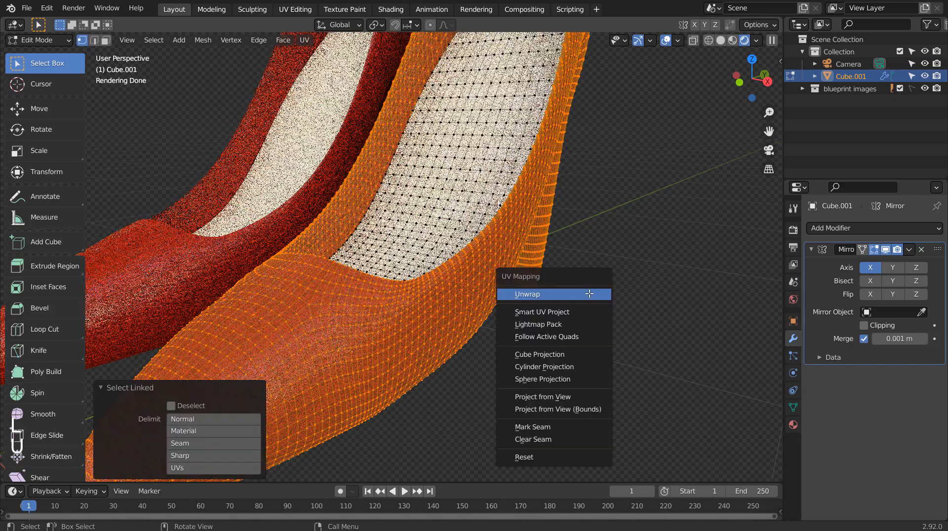
{"action": "left_click", "coordinate": [578, 312]}
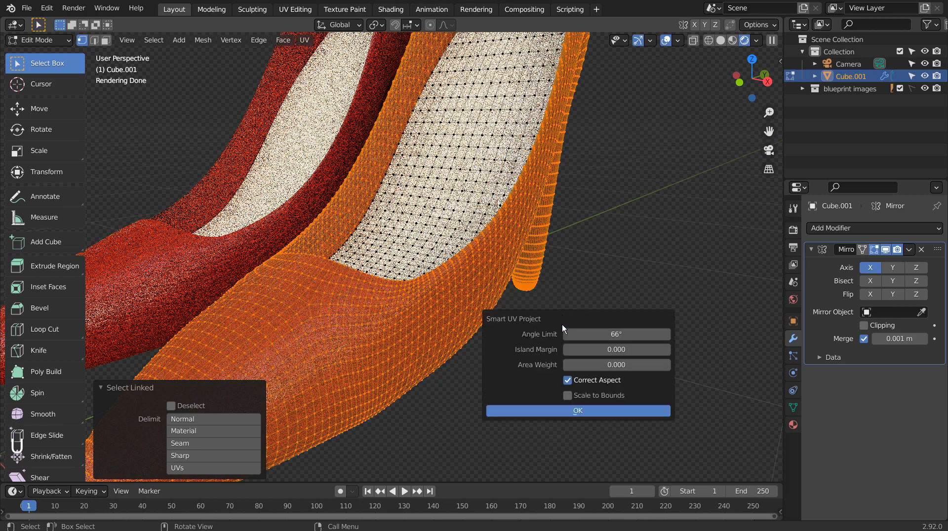
{"action": "left_click", "coordinate": [594, 412]}
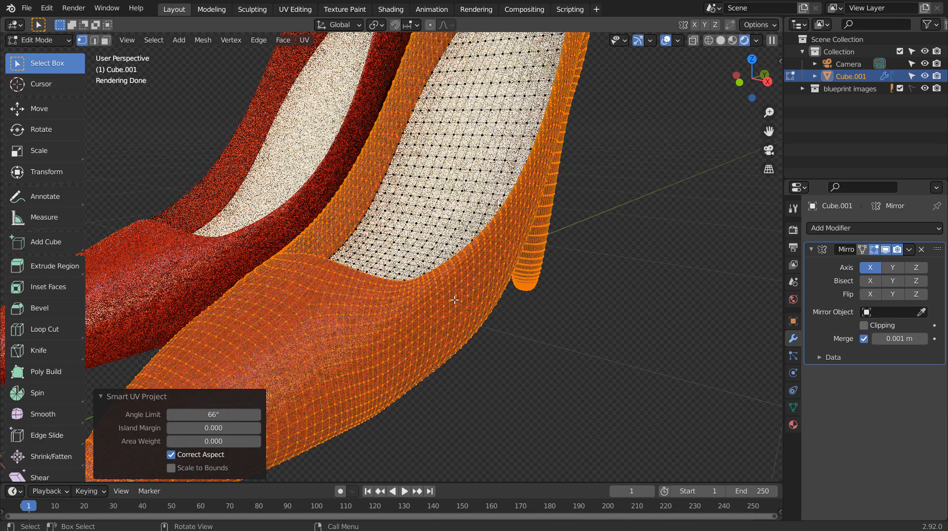
{"action": "key", "text": "Tab"}
Step: Return the viewport from rendered to solid shading and save the file
{"action": "scroll", "coordinate": [454, 300], "scroll_direction": "down", "scroll_amount": 3}
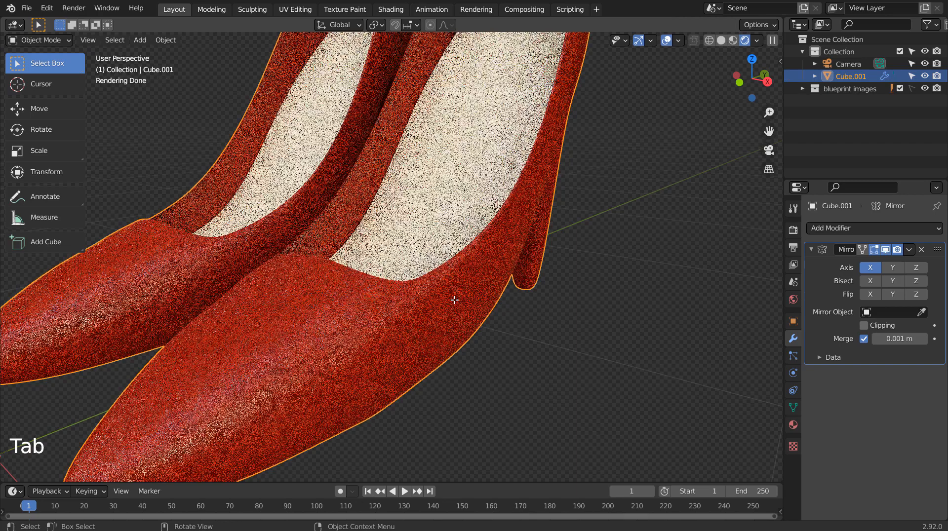
{"action": "middle_click_drag", "start_coordinate": [454, 300], "coordinate": [478, 326]}
{"action": "scroll", "coordinate": [458, 303], "scroll_direction": "down", "scroll_amount": 2}
{"action": "left_click", "coordinate": [481, 325]}
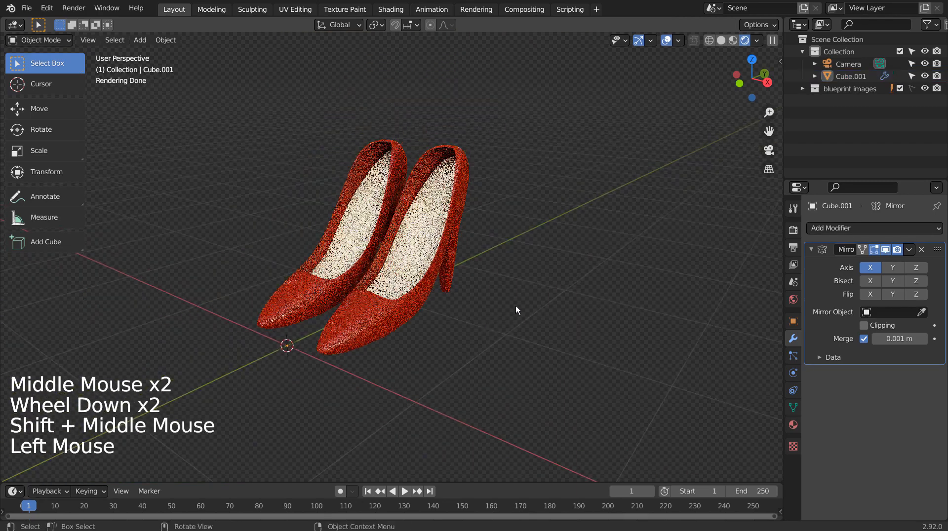
{"action": "key", "text": "b"}
{"action": "left_click_drag", "start_coordinate": [333, 165], "coordinate": [473, 286]}
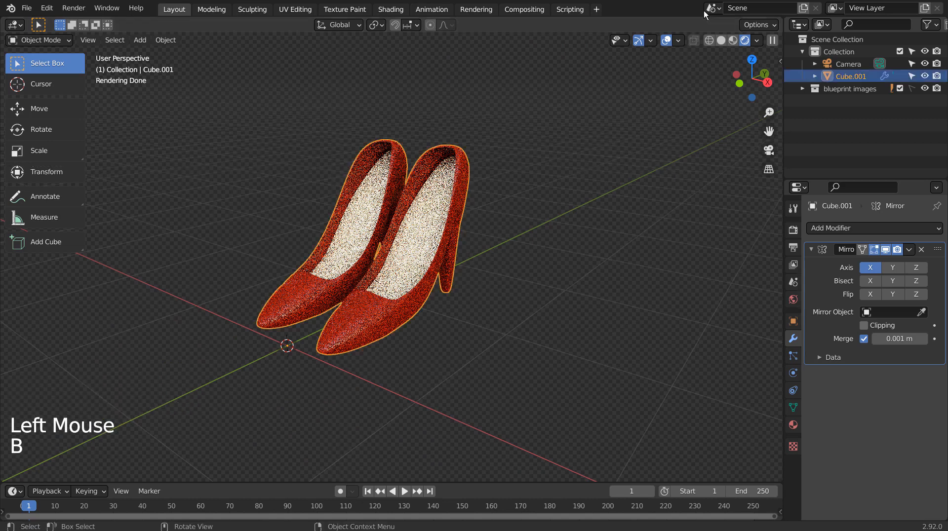
{"action": "left_click", "coordinate": [709, 40]}
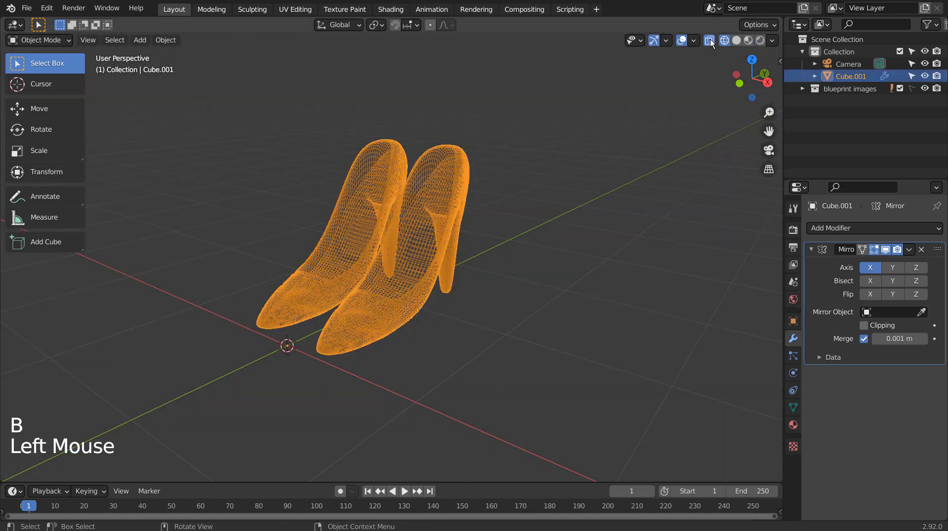
{"action": "left_click", "coordinate": [736, 41]}
{"action": "left_click", "coordinate": [630, 199]}
{"action": "key", "text": "ctrl+s"}
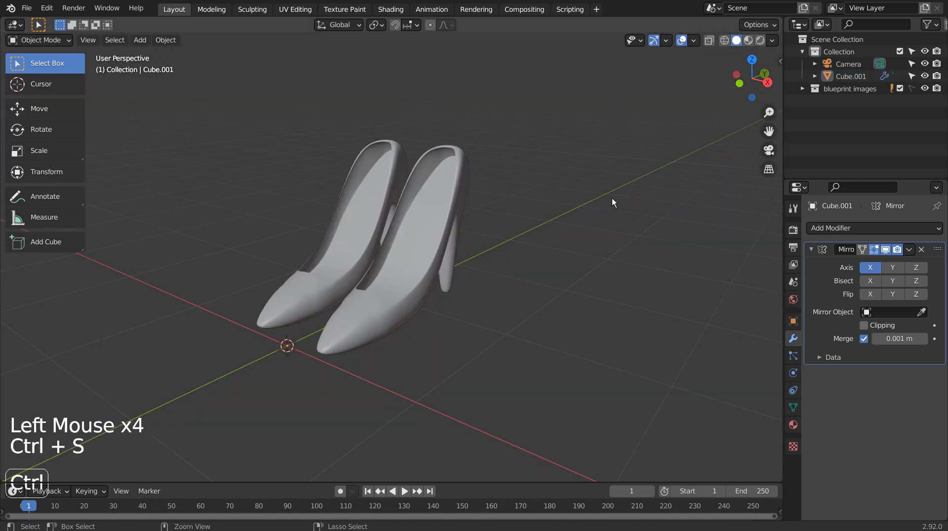
Step: Duplicate the pair in top view, rotate the copy about -38.8° around Z, and place it behind and to the left of the original
{"action": "left_click", "coordinate": [501, 206]}
{"action": "key", "text": "b"}
{"action": "left_click_drag", "start_coordinate": [463, 288], "coordinate": [468, 292]}
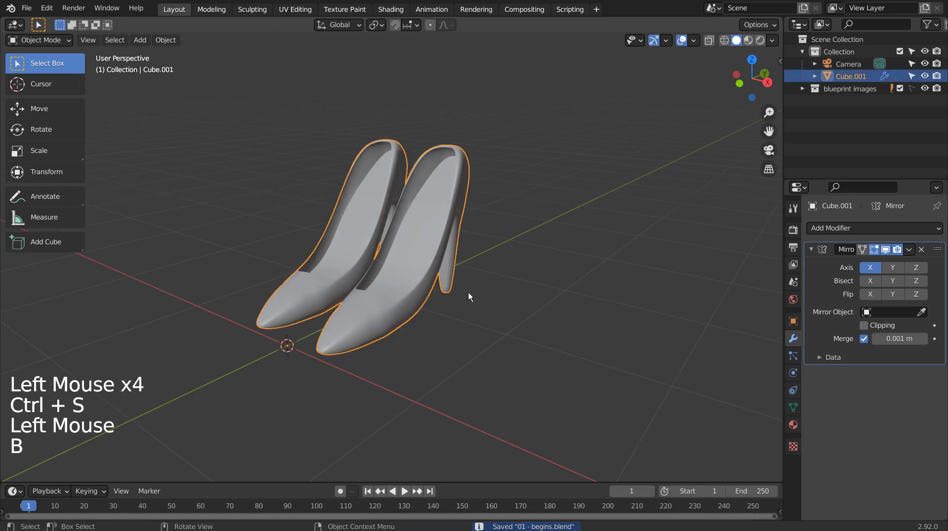
{"action": "key", "text": "KP_7"}
{"action": "key", "text": "shift+d"}
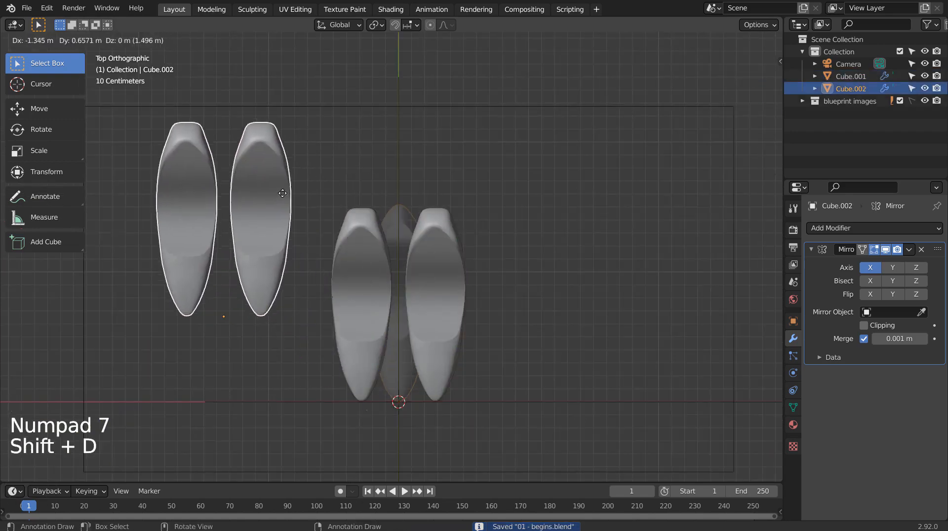
{"action": "left_click", "coordinate": [255, 167]}
{"action": "key", "text": "r"}
{"action": "left_click", "coordinate": [434, 282]}
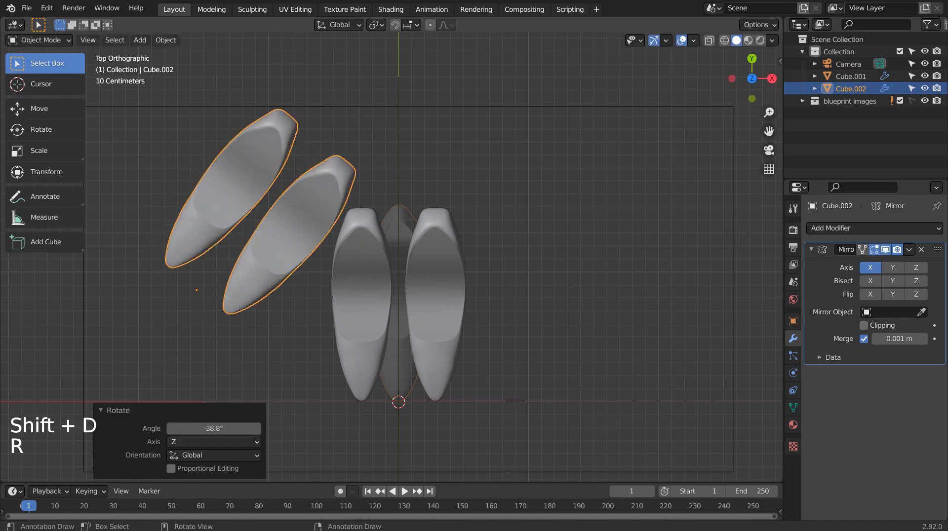
{"action": "key", "text": "g"}
{"action": "left_click", "coordinate": [306, 244]}
Step: Duplicate the rotated pair to the other side of the original, turn this copy about 87.5° around Z and move it outward
{"action": "key", "text": "shift+d"}
{"action": "left_click", "coordinate": [676, 246]}
{"action": "key", "text": "r"}
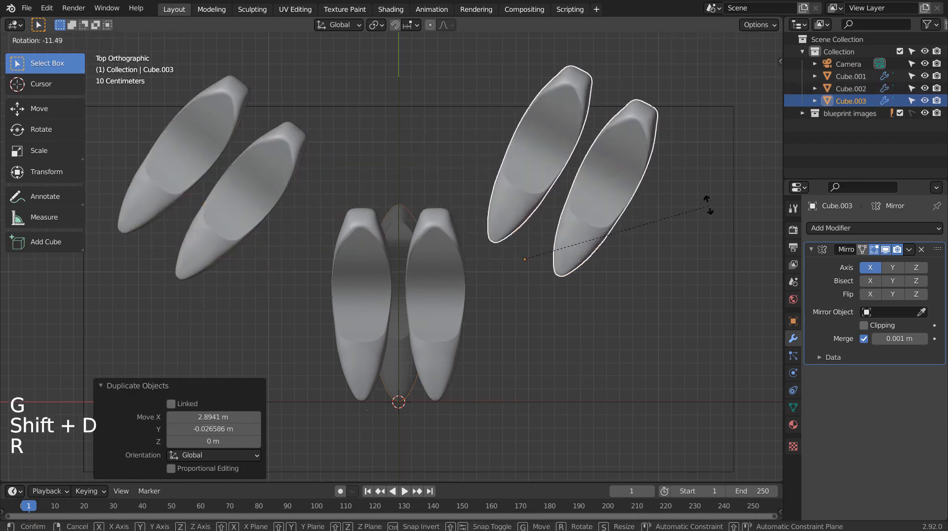
{"action": "left_click", "coordinate": [481, 118]}
{"action": "key", "text": "g"}
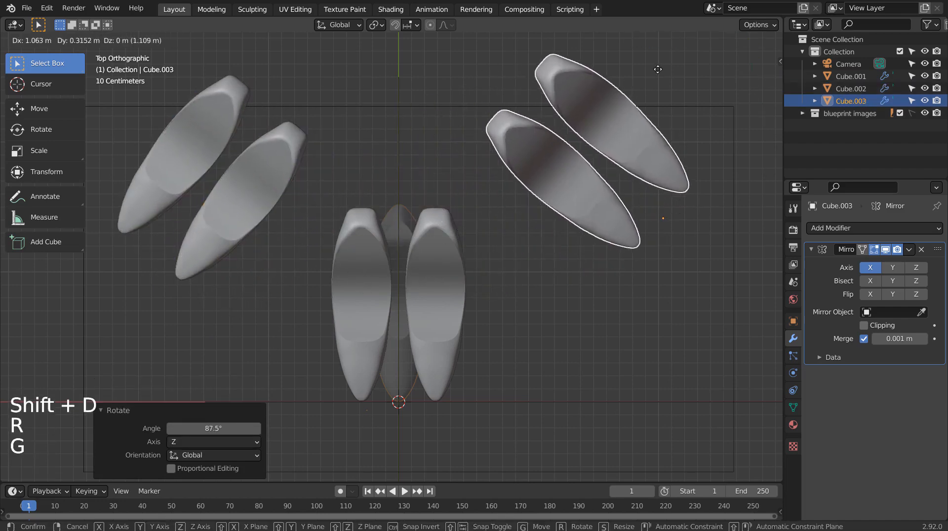
{"action": "left_click", "coordinate": [658, 69]}
Step: Show the three pairs in rendered shading and move the third pair about -0.44 m along Y
{"action": "middle_click_drag", "start_coordinate": [623, 270], "coordinate": [729, 29]}
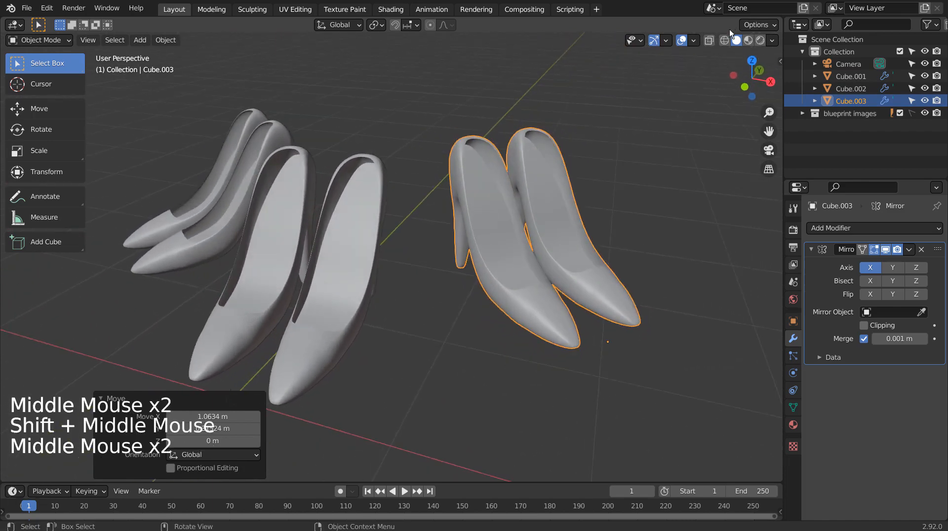
{"action": "left_click", "coordinate": [756, 41]}
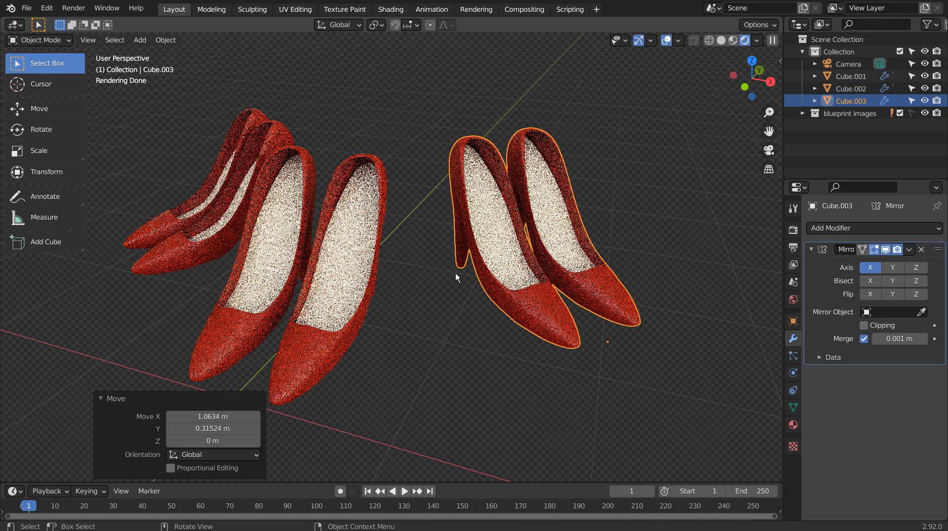
{"action": "middle_click_drag", "start_coordinate": [436, 271], "coordinate": [404, 305], "text": "shift"}
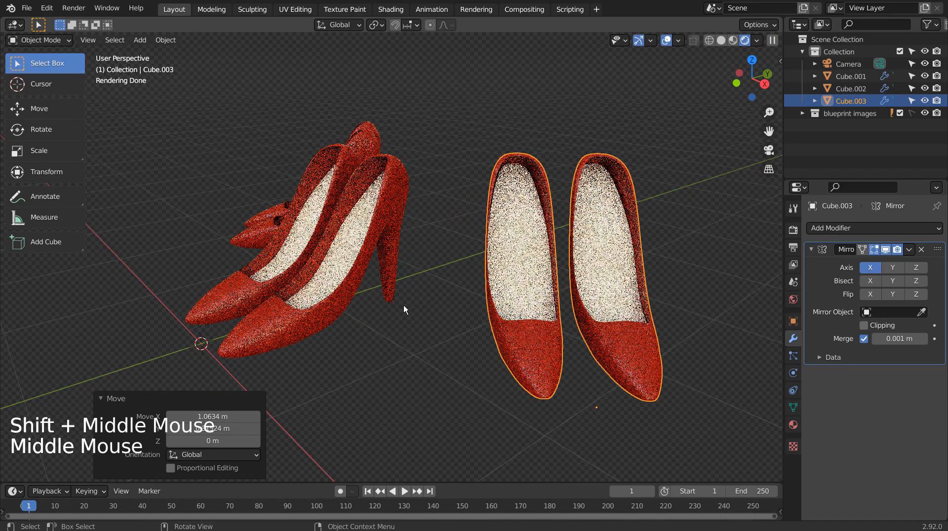
{"action": "left_click", "coordinate": [491, 301]}
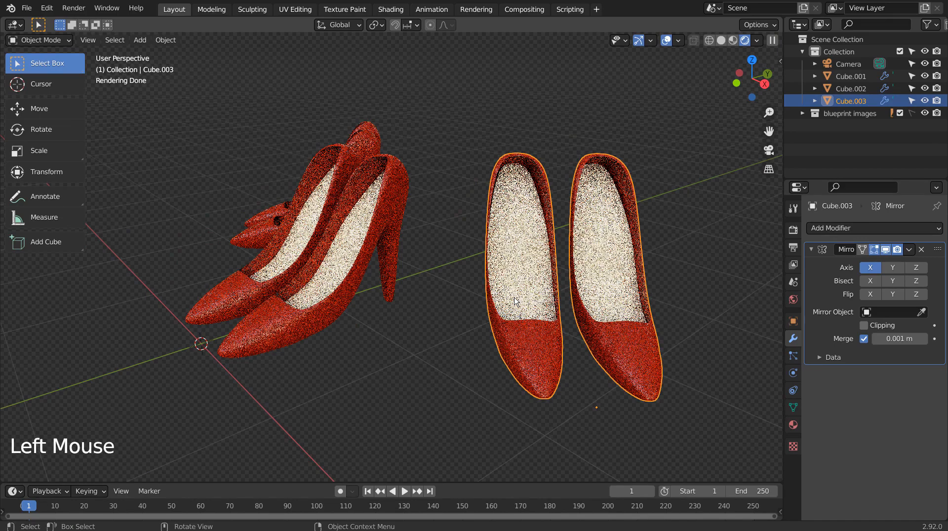
{"action": "key", "text": "g"}
{"action": "left_click", "coordinate": [464, 330]}
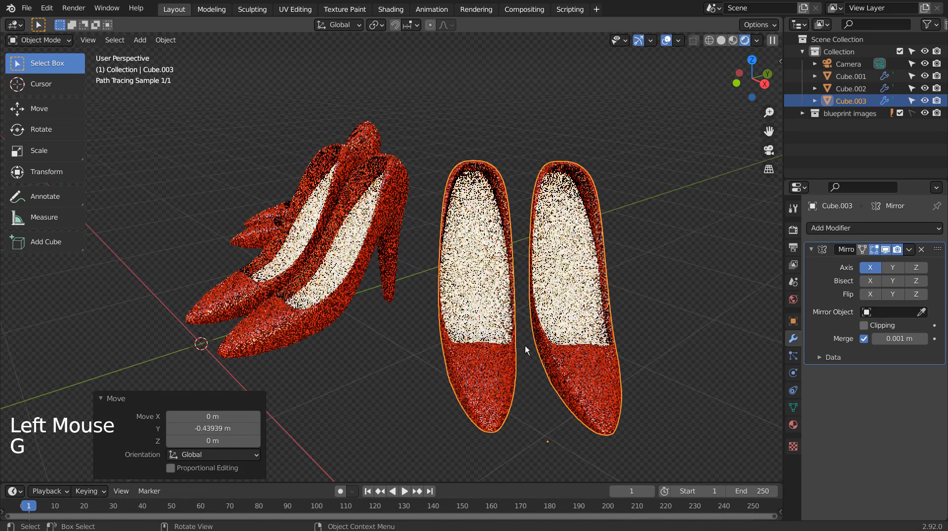
Step: Rotate the third pair about 87.2° around global Z and move it about 1.51 m along Y
{"action": "key", "text": "r"}
{"action": "key", "text": "z"}
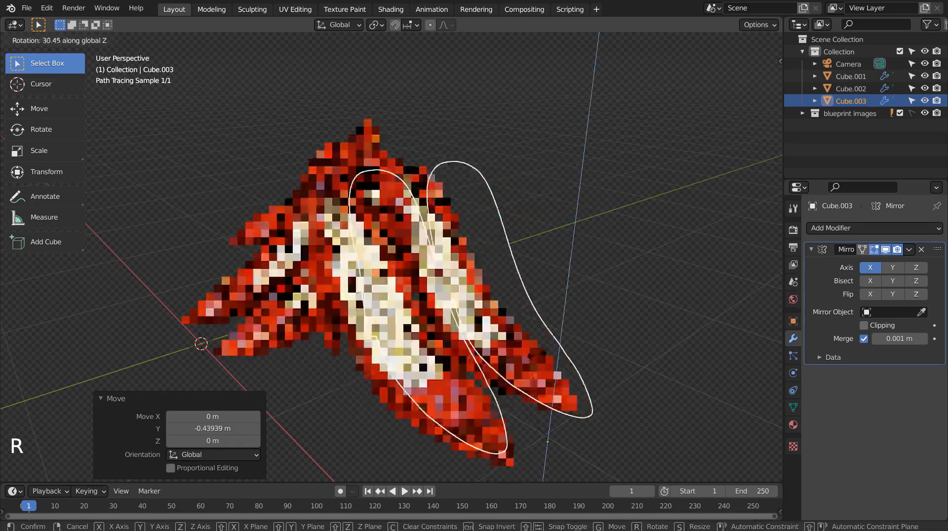
{"action": "left_click", "coordinate": [344, 363]}
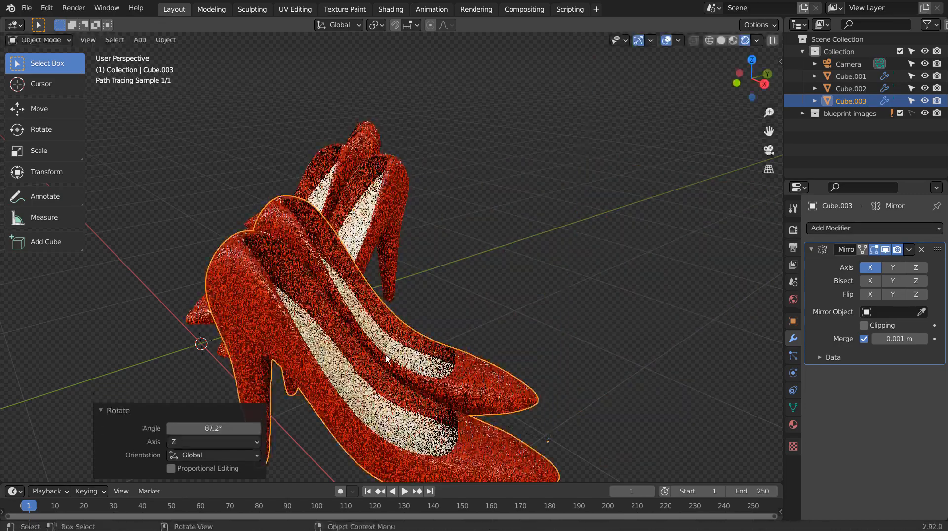
{"action": "key", "text": "g"}
{"action": "left_click", "coordinate": [611, 270]}
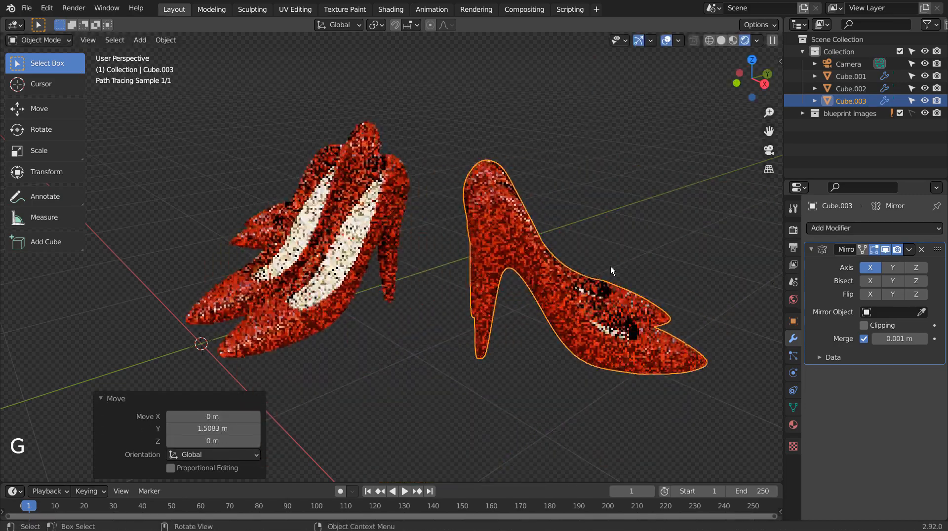
Step: Rotate the third pair of shoes about -45.5° around the global Z axis
{"action": "key", "text": "r"}
{"action": "key", "text": "z"}
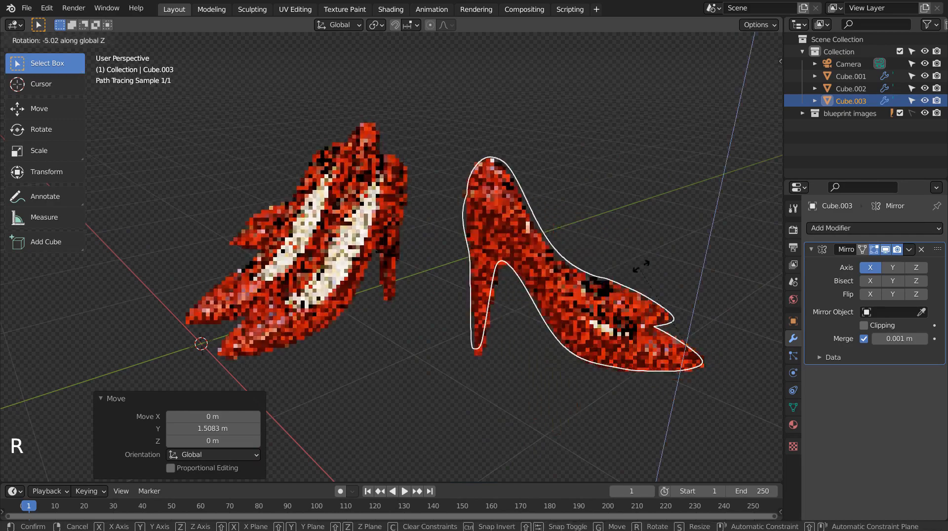
{"action": "mouse_move", "coordinate": [664, 260]}
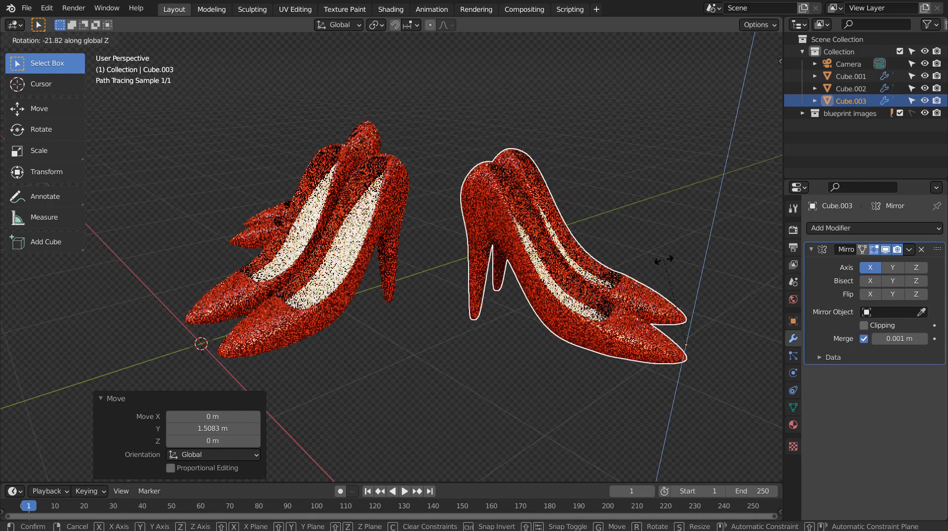
{"action": "left_click", "coordinate": [701, 251]}
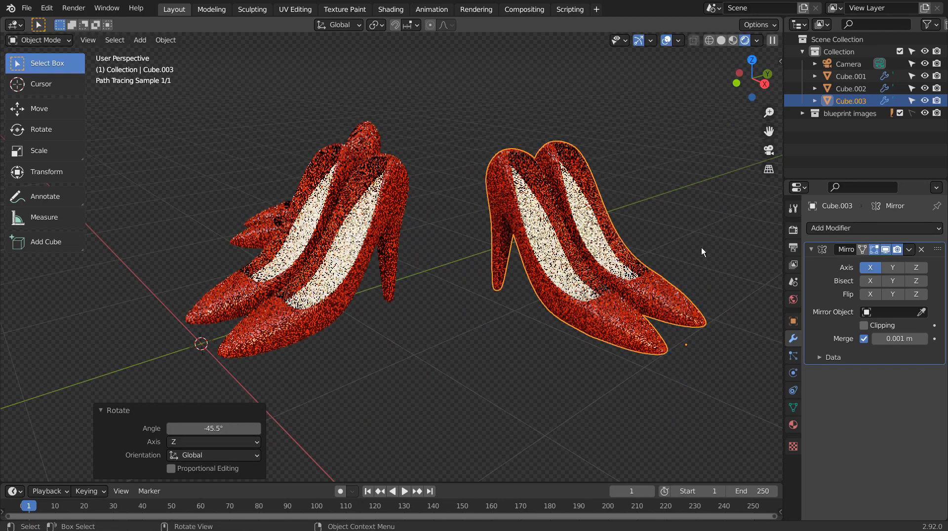
Step: Move the third pair about -0.14 m along X and about -0.29 m along Y, closer to the original pair
{"action": "key", "text": "g"}
{"action": "key", "text": "x"}
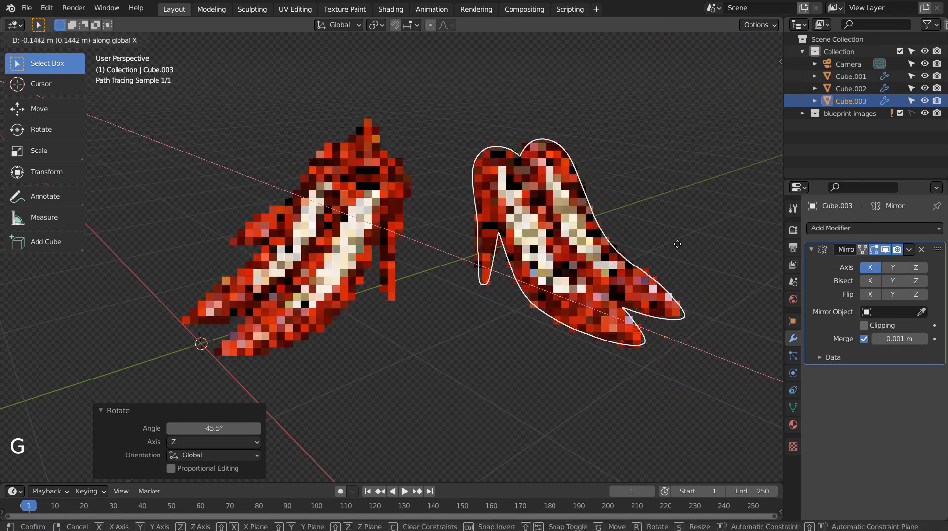
{"action": "left_click", "coordinate": [677, 244]}
{"action": "key", "text": "g"}
{"action": "key", "text": "y"}
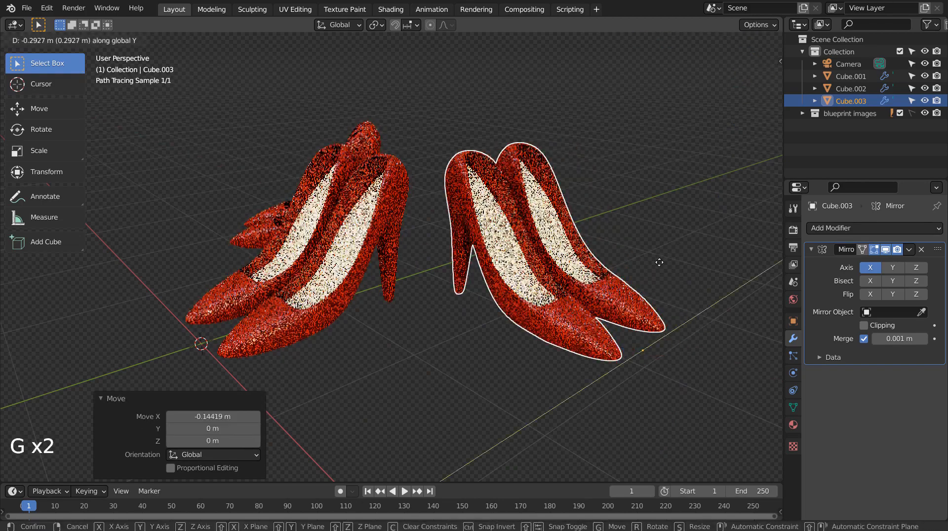
{"action": "left_click", "coordinate": [658, 262]}
Step: Delete the second pair of shoes, which stands behind the original pair
{"action": "left_click", "coordinate": [273, 225]}
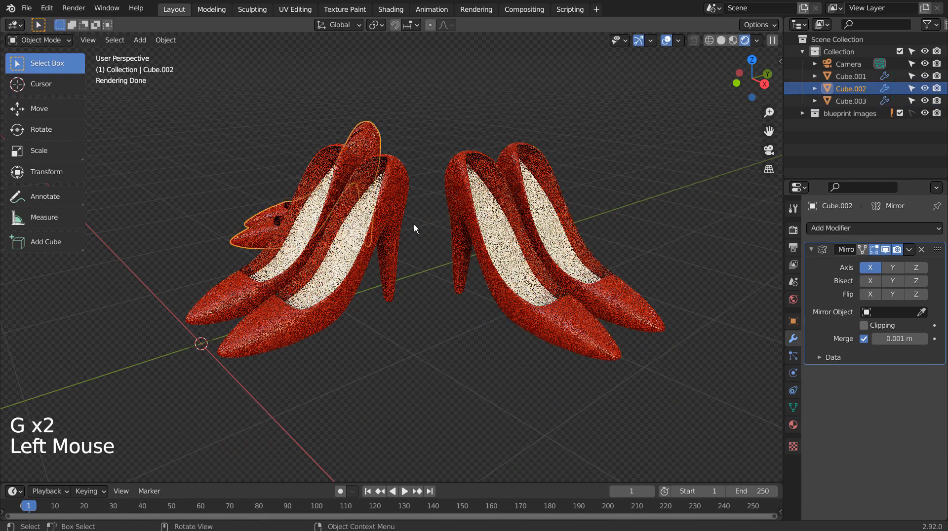
{"action": "middle_click_drag", "start_coordinate": [432, 247], "coordinate": [401, 275], "text": "shift"}
{"action": "key", "text": "x"}
{"action": "left_click", "coordinate": [402, 260]}
Step: Align the camera to the current view and walk it back until both pairs fit inside the camera frame
{"action": "middle_click", "coordinate": [401, 274]}
{"action": "key", "text": "ctrl+alt+KP_0"}
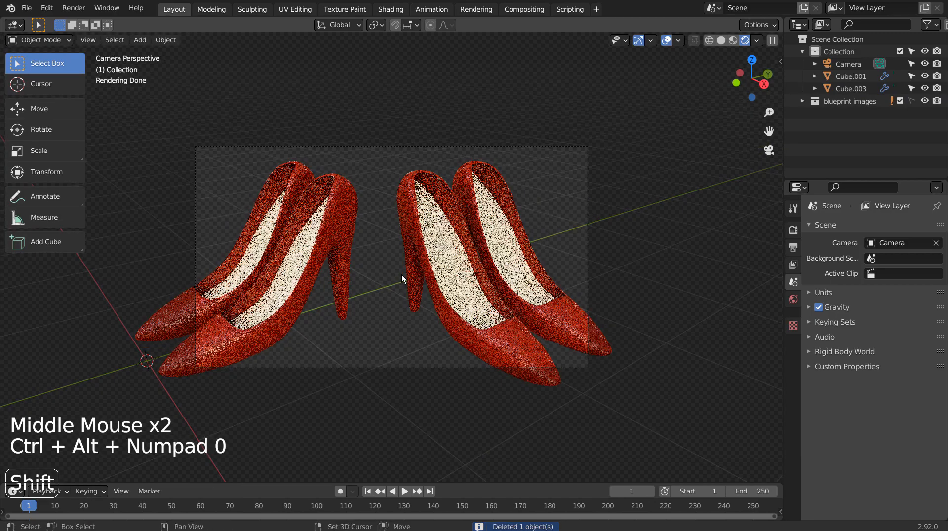
{"action": "key", "text": "shift+grave"}
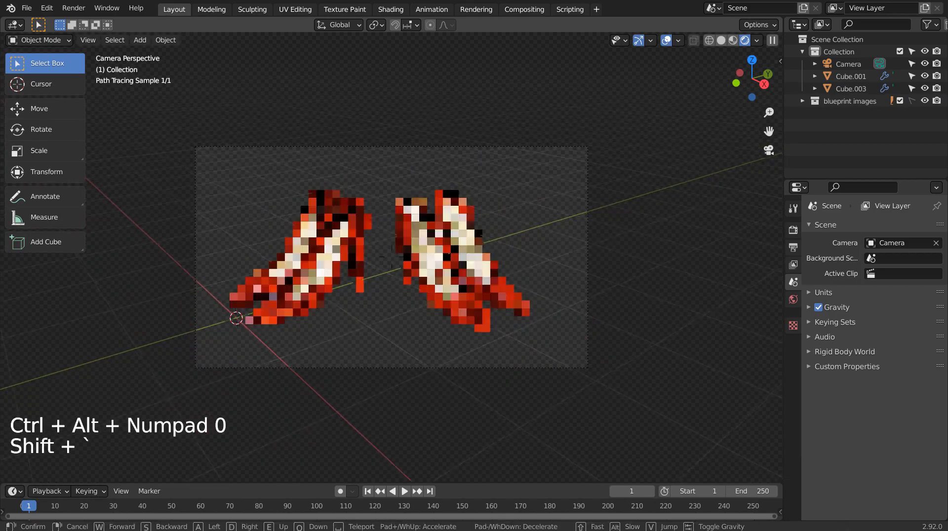
{"action": "left_click", "coordinate": [396, 307]}
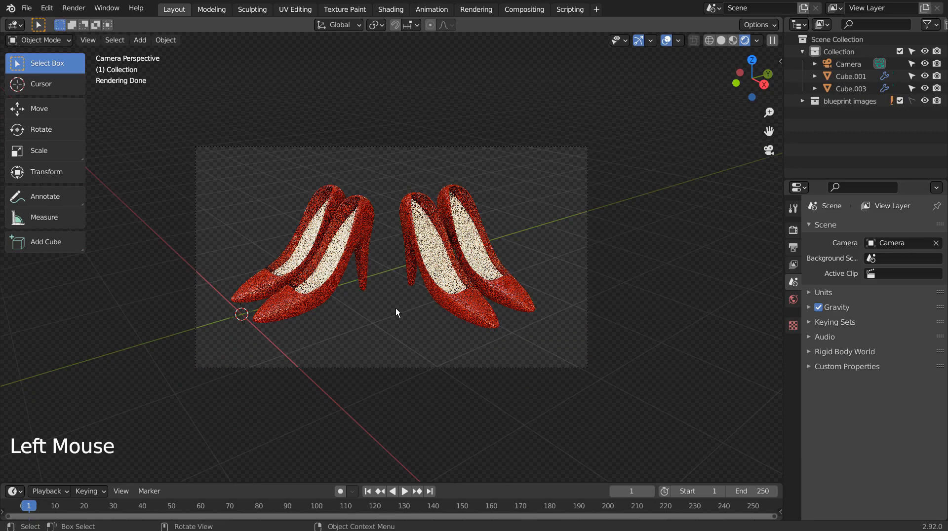
Step: Add a plane as the floor under the shoes and scale it to about 6.09 times its size
{"action": "key", "text": "shift+a"}
{"action": "mouse_move", "coordinate": [395, 284]}
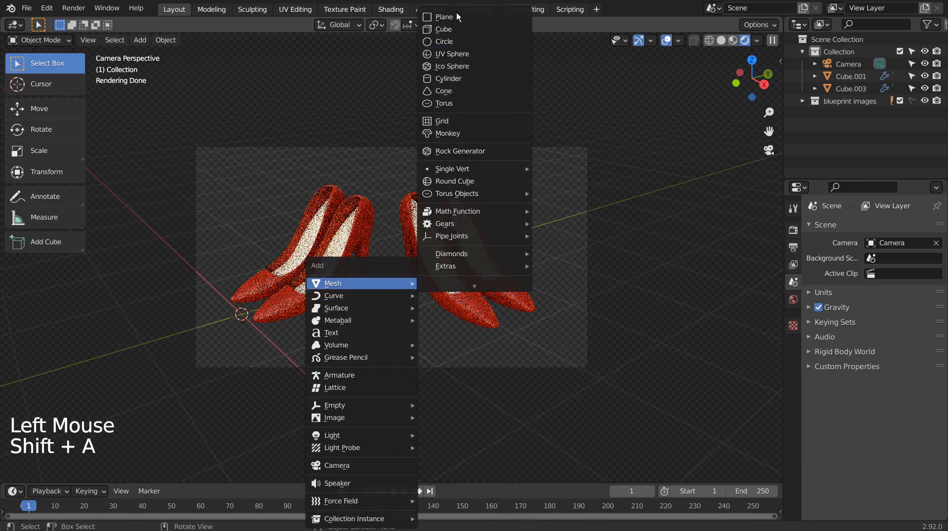
{"action": "left_click", "coordinate": [444, 16]}
{"action": "key", "text": "s"}
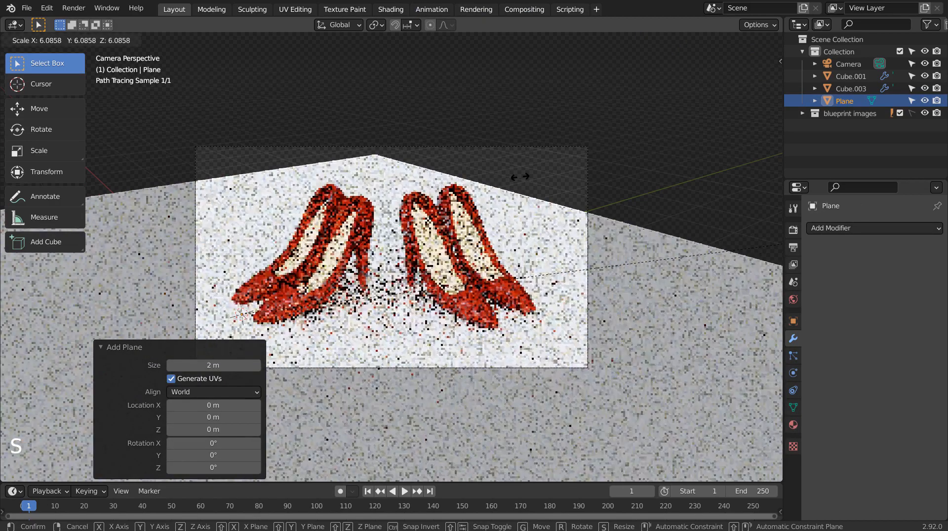
{"action": "left_click", "coordinate": [520, 187]}
Step: Move the floor plane about 5.22 m along Y and enlarge it by a factor of about 1.71
{"action": "key", "text": "g"}
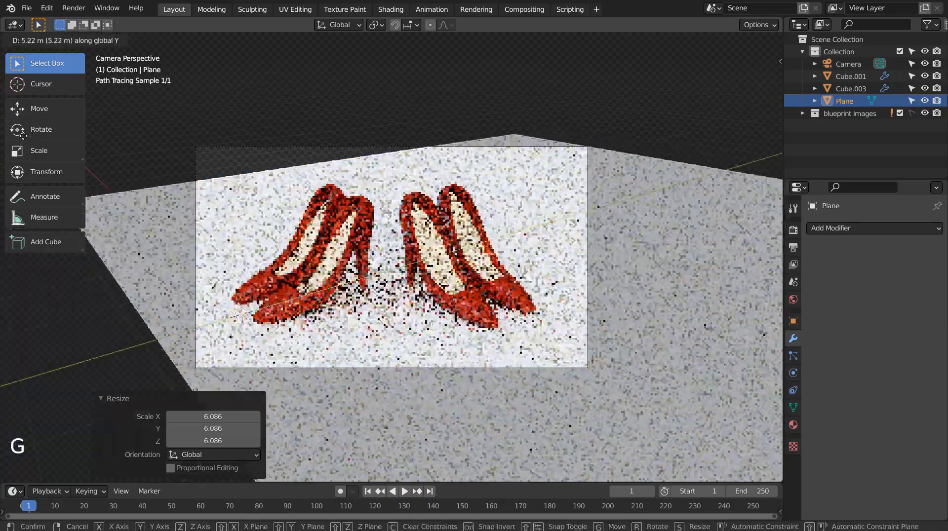
{"action": "left_click", "coordinate": [174, 247]}
{"action": "key", "text": "s"}
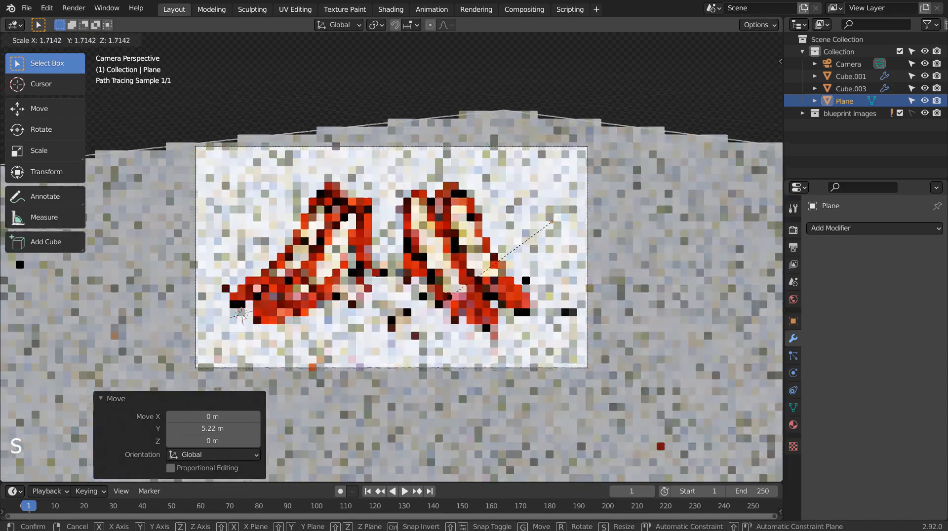
{"action": "left_click", "coordinate": [552, 222]}
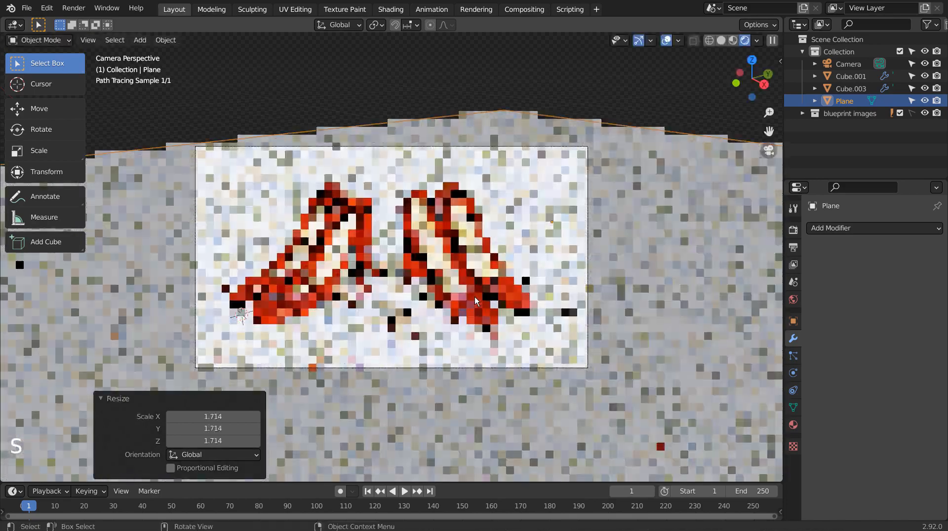
Step: Create a new material for the floor plane and give it a bright blue base color
{"action": "left_click", "coordinate": [887, 229]}
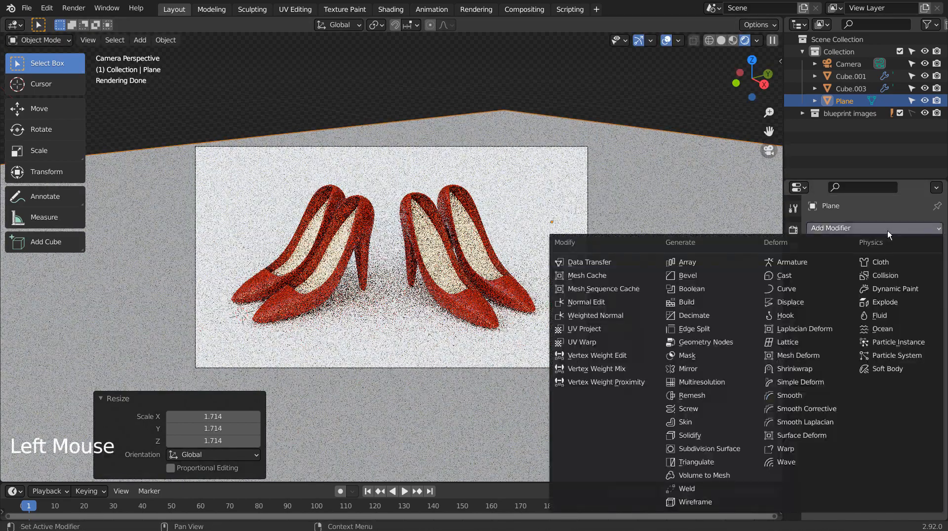
{"action": "left_click", "coordinate": [794, 425]}
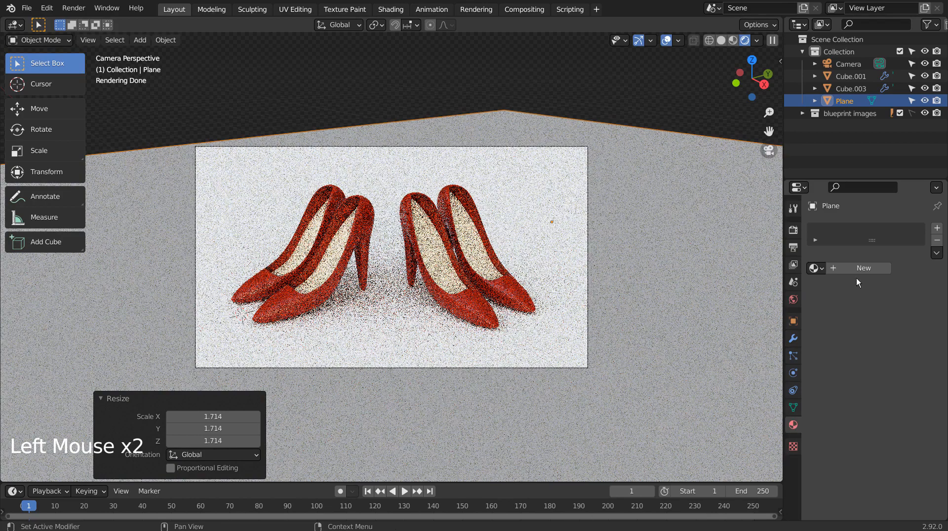
{"action": "left_click", "coordinate": [863, 272]}
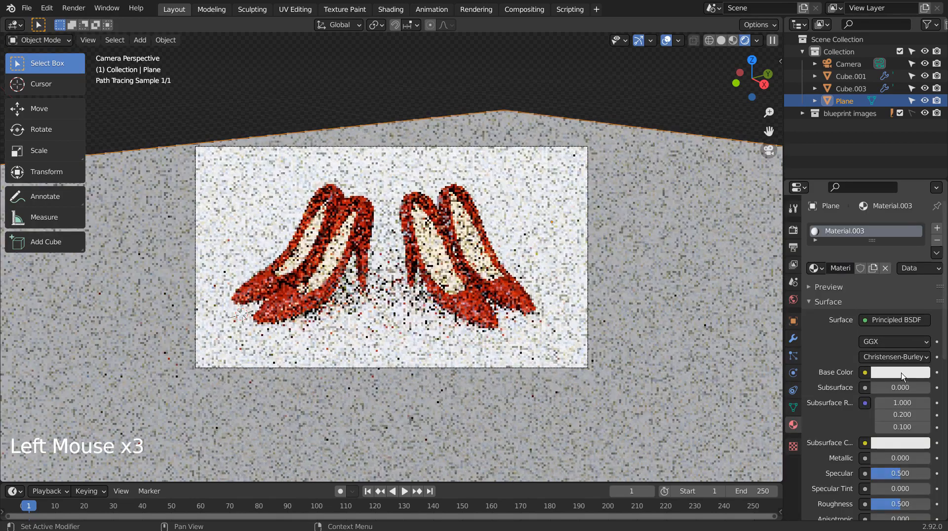
{"action": "left_click", "coordinate": [901, 376]}
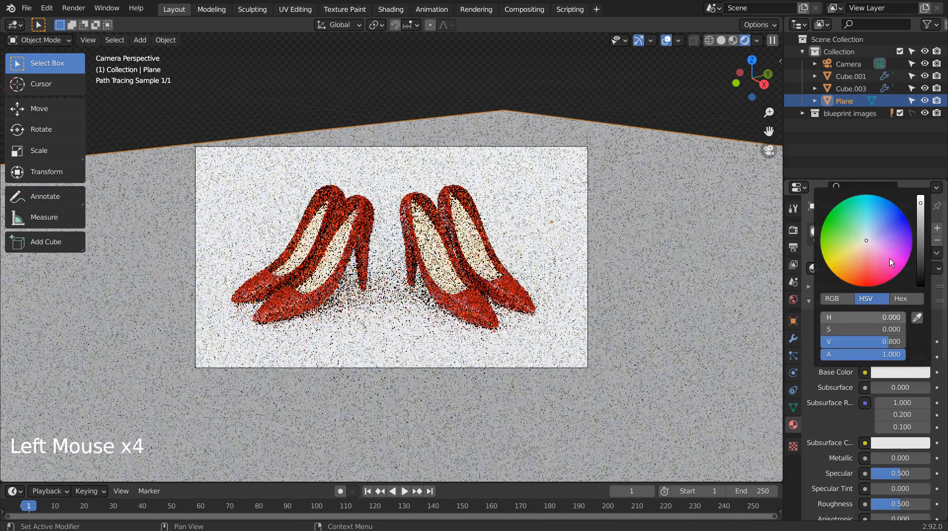
{"action": "left_click", "coordinate": [890, 206]}
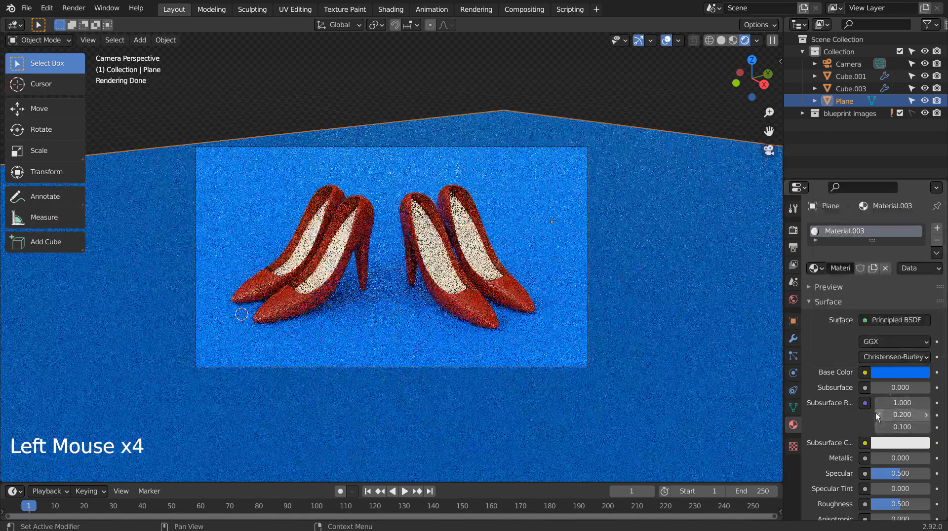
Step: Set the floor material's metallic value to about 0.942 and its roughness to about 0.095
{"action": "left_click_drag", "start_coordinate": [891, 458], "coordinate": [928, 465]}
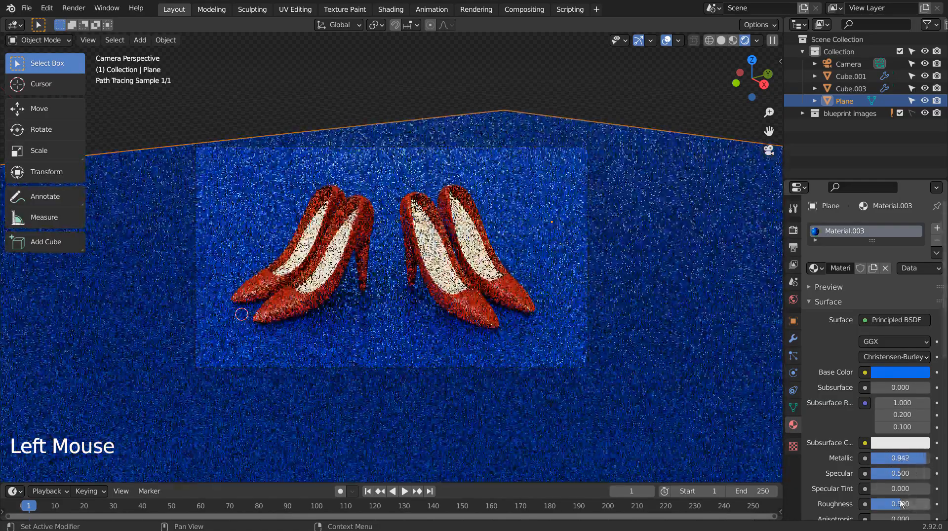
{"action": "left_click_drag", "start_coordinate": [902, 504], "coordinate": [878, 503]}
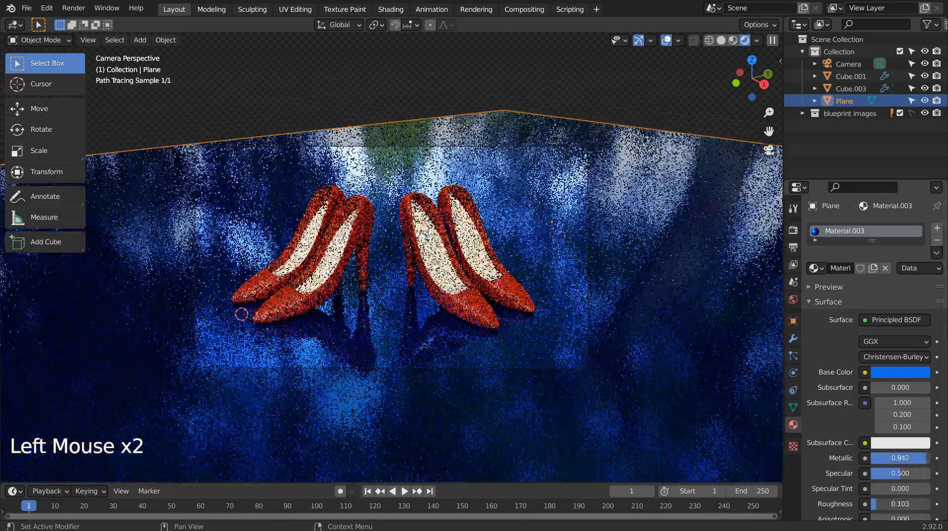
{"action": "left_click_drag", "start_coordinate": [877, 504], "coordinate": [877, 504]}
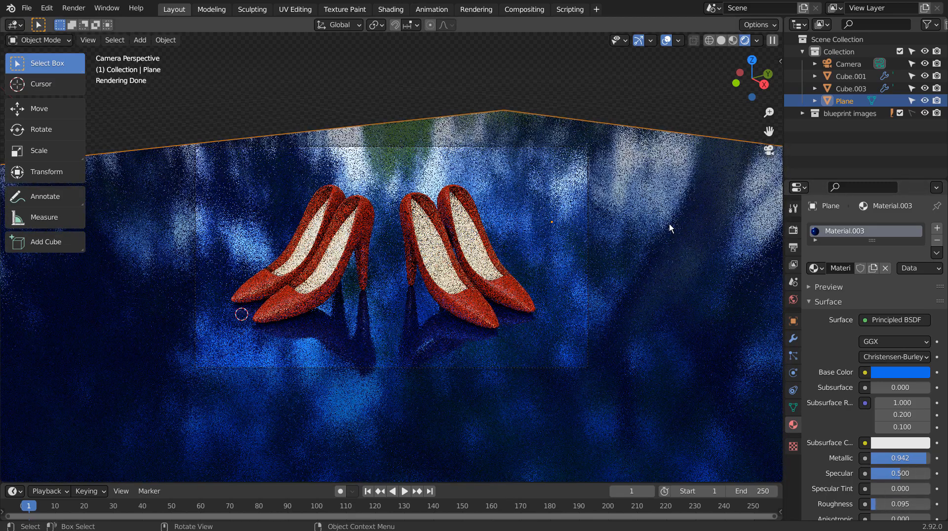
Step: Set the strength of the forest.exr world background to 2
{"action": "left_click", "coordinate": [792, 300]}
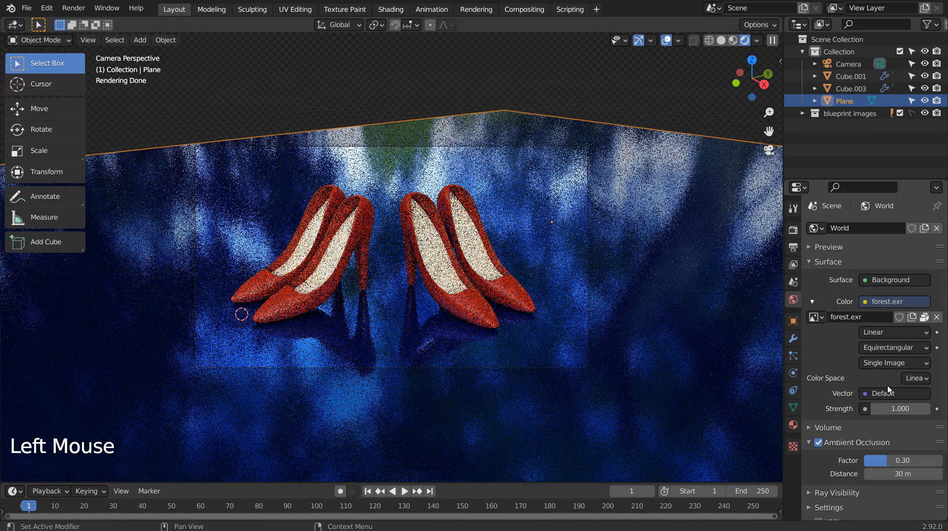
{"action": "left_click", "coordinate": [899, 409]}
{"action": "type", "text": "2"}
{"action": "key", "text": "Return"}
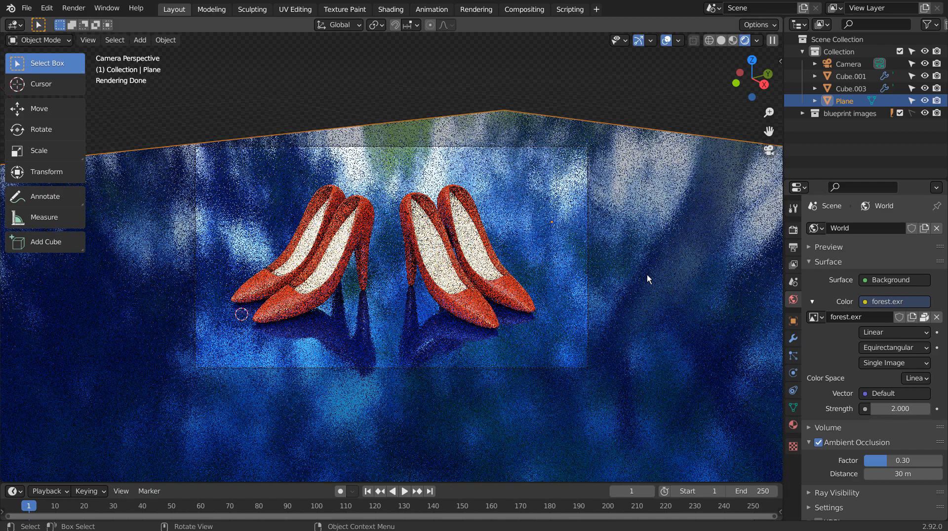
Step: Check the compositing nodes, return to the layout with material preview shading, and save the file
{"action": "left_click", "coordinate": [702, 112]}
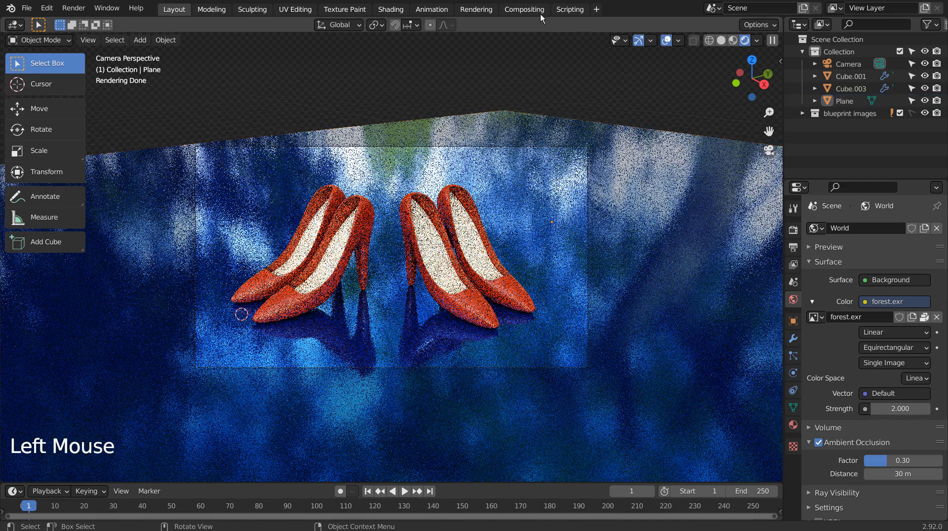
{"action": "left_click", "coordinate": [524, 9]}
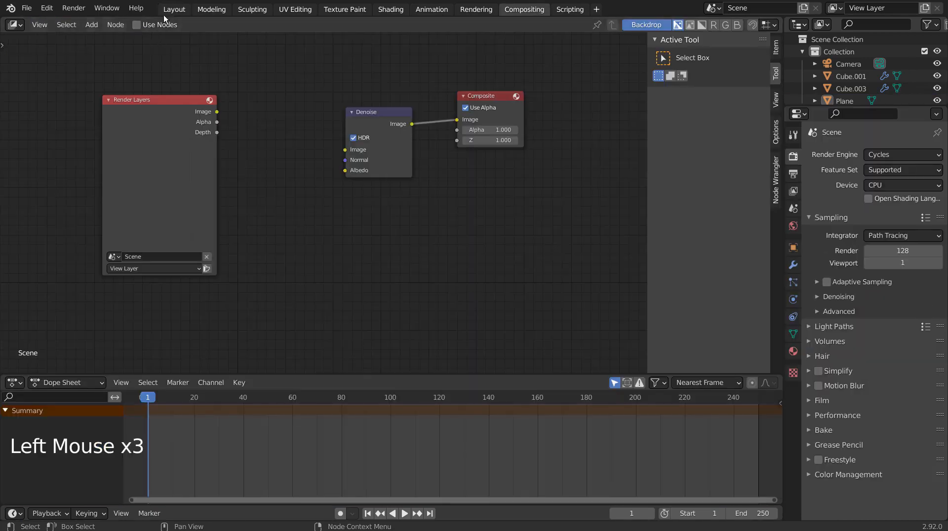
{"action": "left_click", "coordinate": [174, 9]}
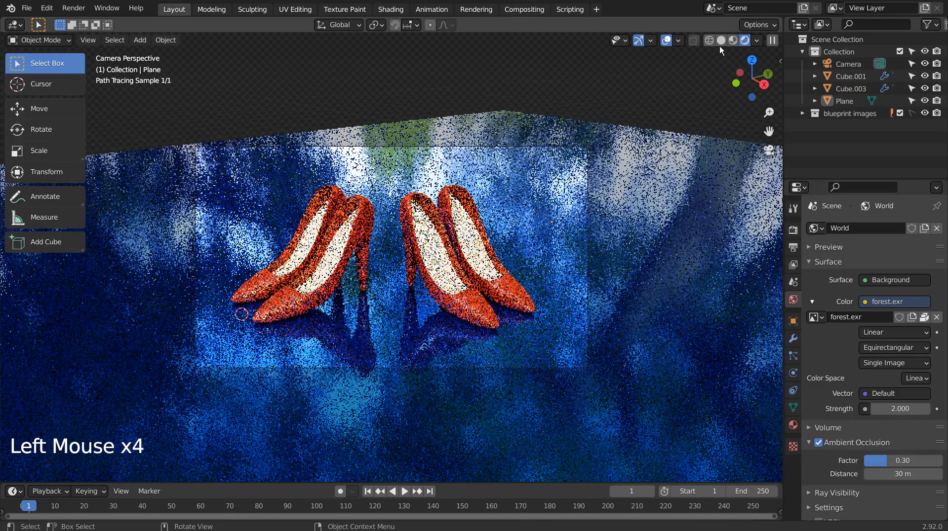
{"action": "left_click", "coordinate": [730, 42]}
{"action": "key", "text": "ctrl+s"}
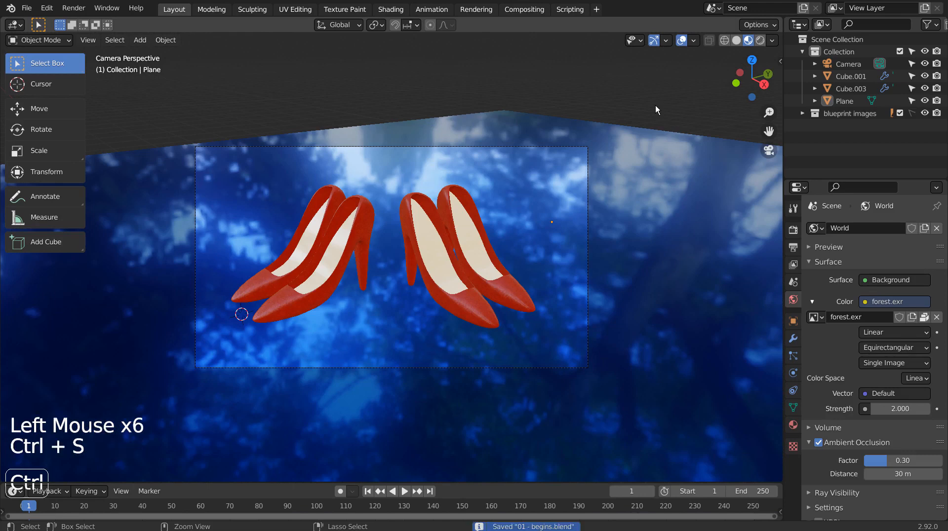
Step: Display the render settings, switch the viewport to solid shading with nothing selected, and save the file
{"action": "left_click", "coordinate": [851, 76]}
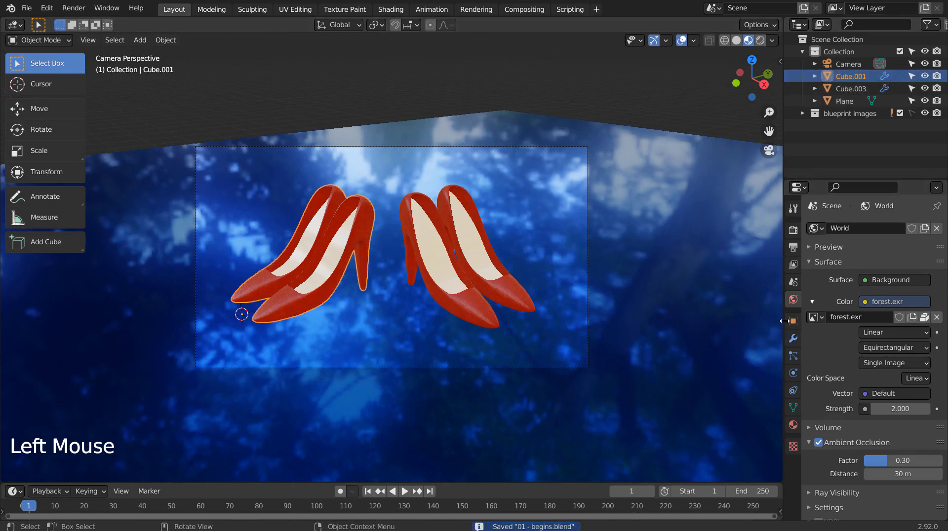
{"action": "left_click", "coordinate": [793, 338]}
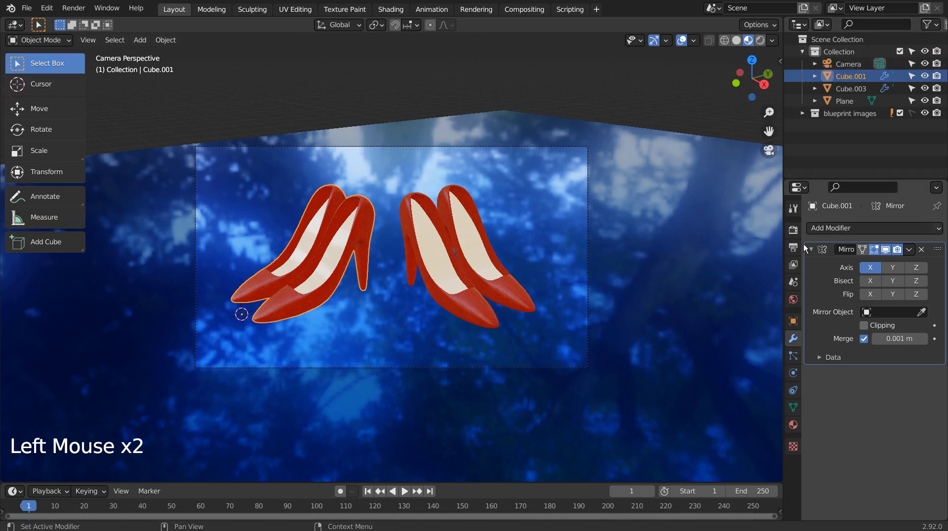
{"action": "left_click", "coordinate": [793, 230]}
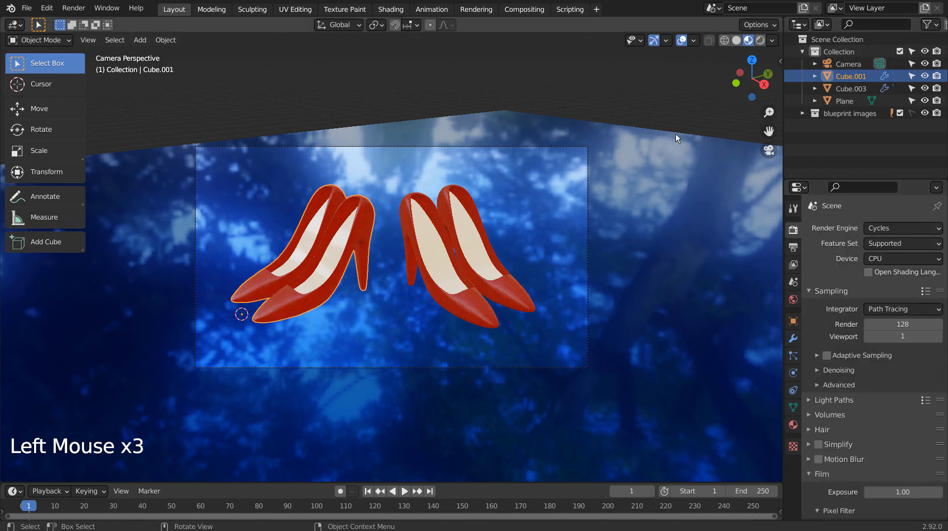
{"action": "left_click", "coordinate": [736, 40]}
{"action": "left_click", "coordinate": [689, 117]}
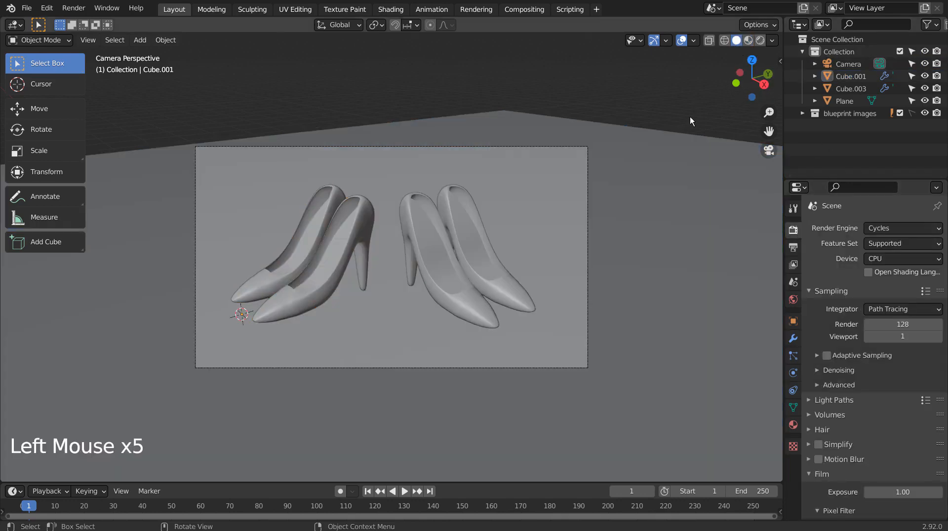
{"action": "key", "text": "ctrl+s"}
{"action": "key", "text": "F12"}
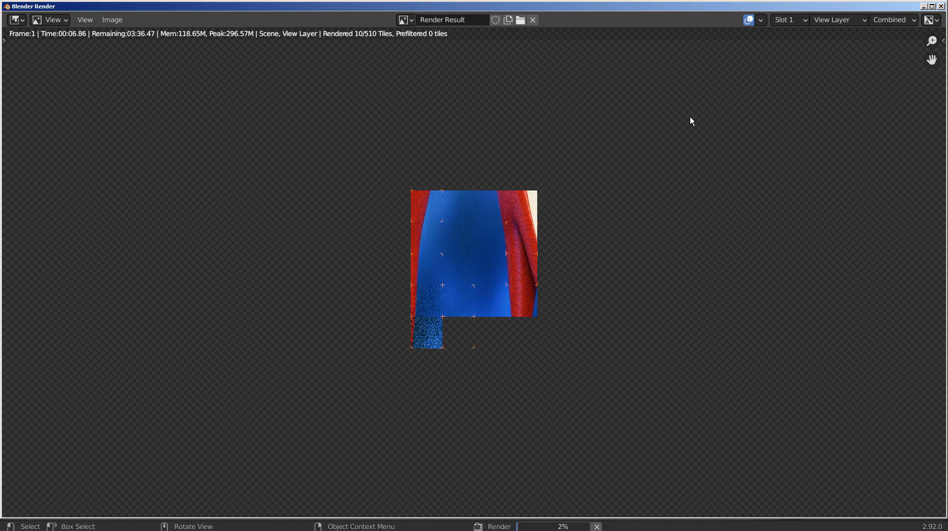
{"action": "key", "text": "Escape"}
{"action": "left_click", "coordinate": [940, 6]}
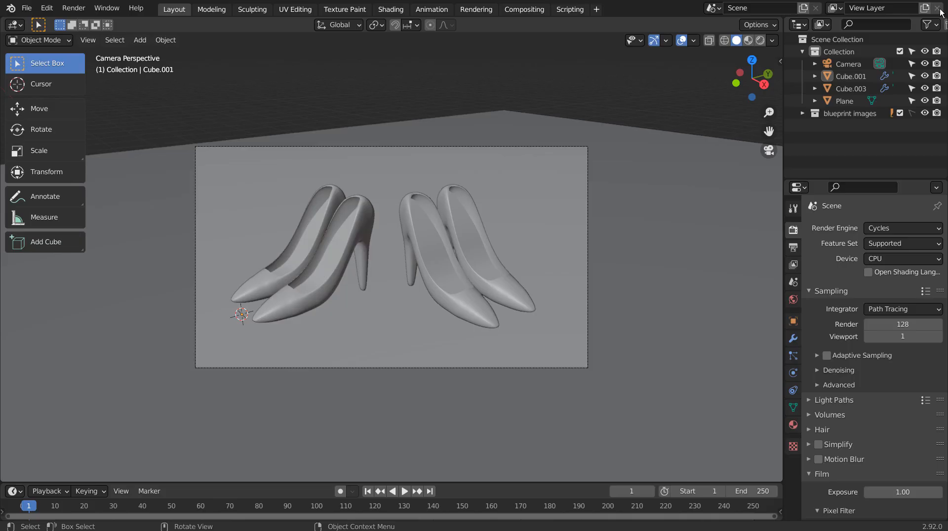
Step: Save the file and render the camera view with 32 render samples
{"action": "left_click", "coordinate": [896, 325]}
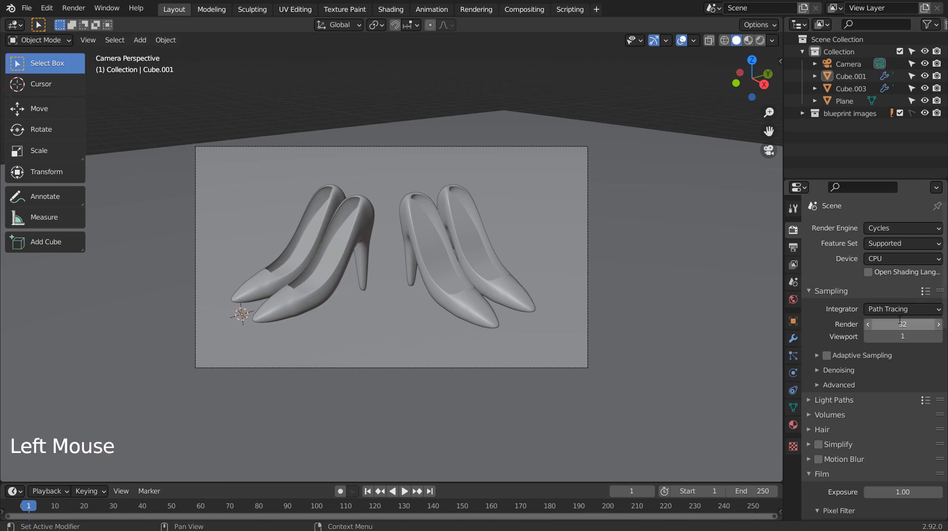
{"action": "left_click", "coordinate": [524, 8]}
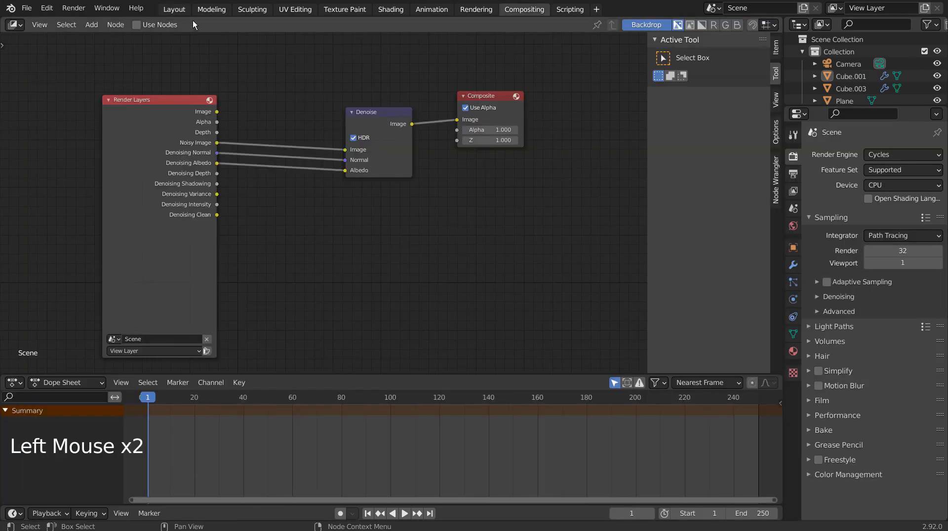
{"action": "left_click", "coordinate": [174, 9]}
{"action": "left_click", "coordinate": [676, 113]}
{"action": "key", "text": "ctrl+s"}
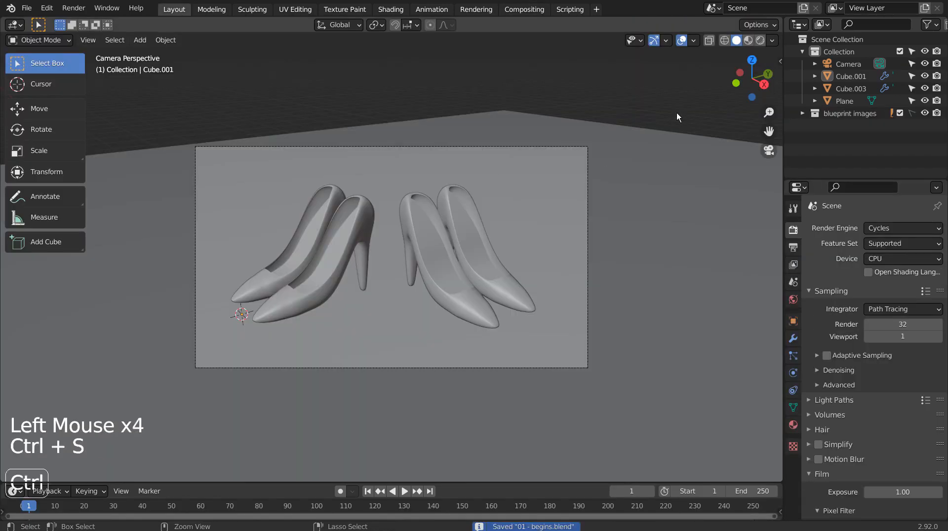
{"action": "key", "text": "F12"}
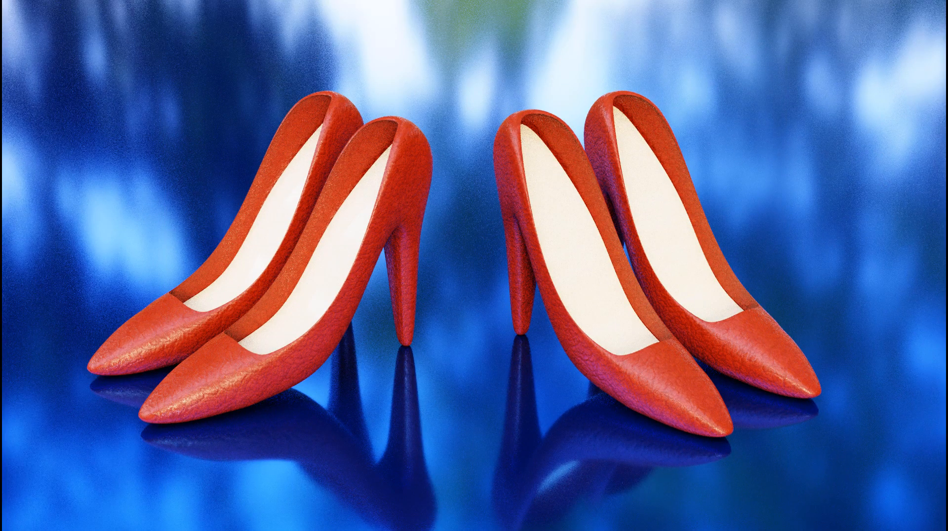